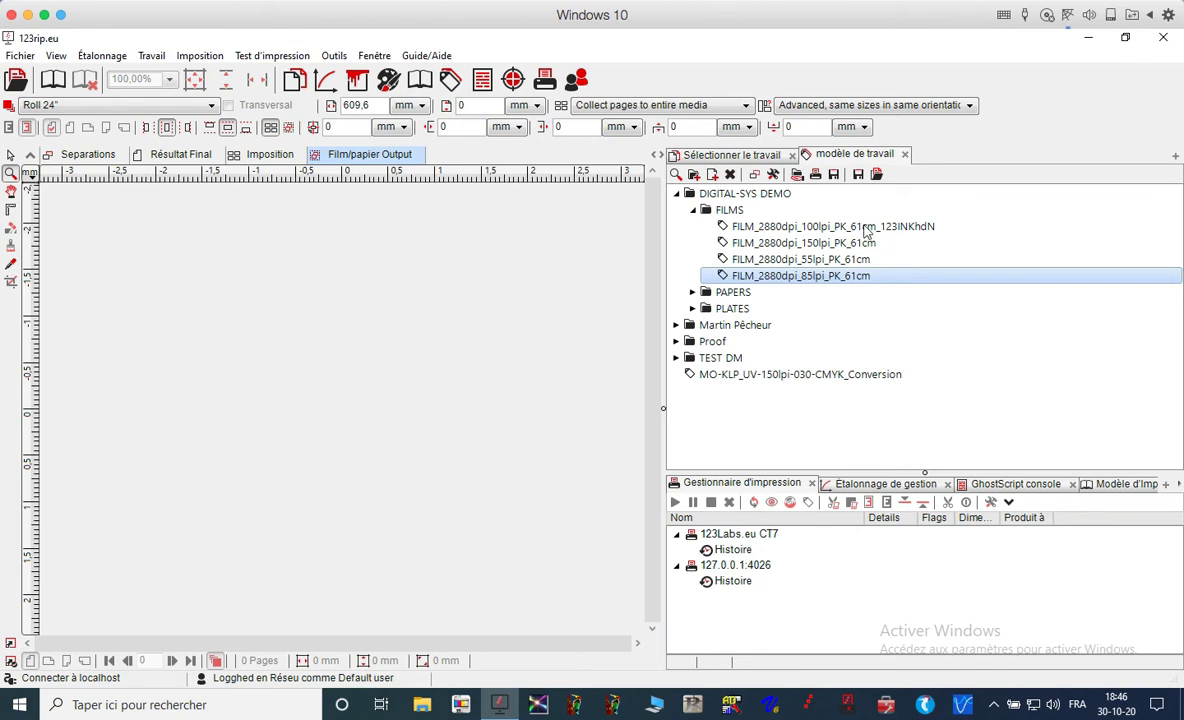
Expand the PAPERS and PLATES folders under DIGITAL-SYS DEMO and look through the film, paper and plate job templates.
left_click(919, 231)
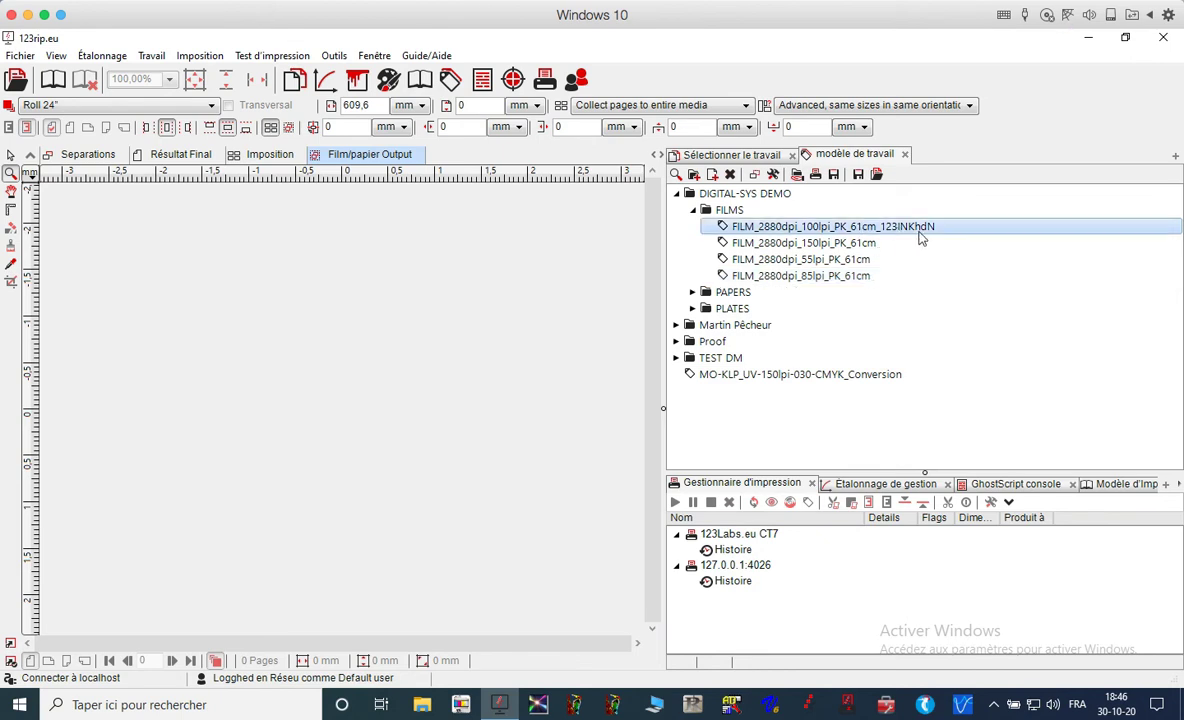
double_click(931, 230)
left_click(692, 292)
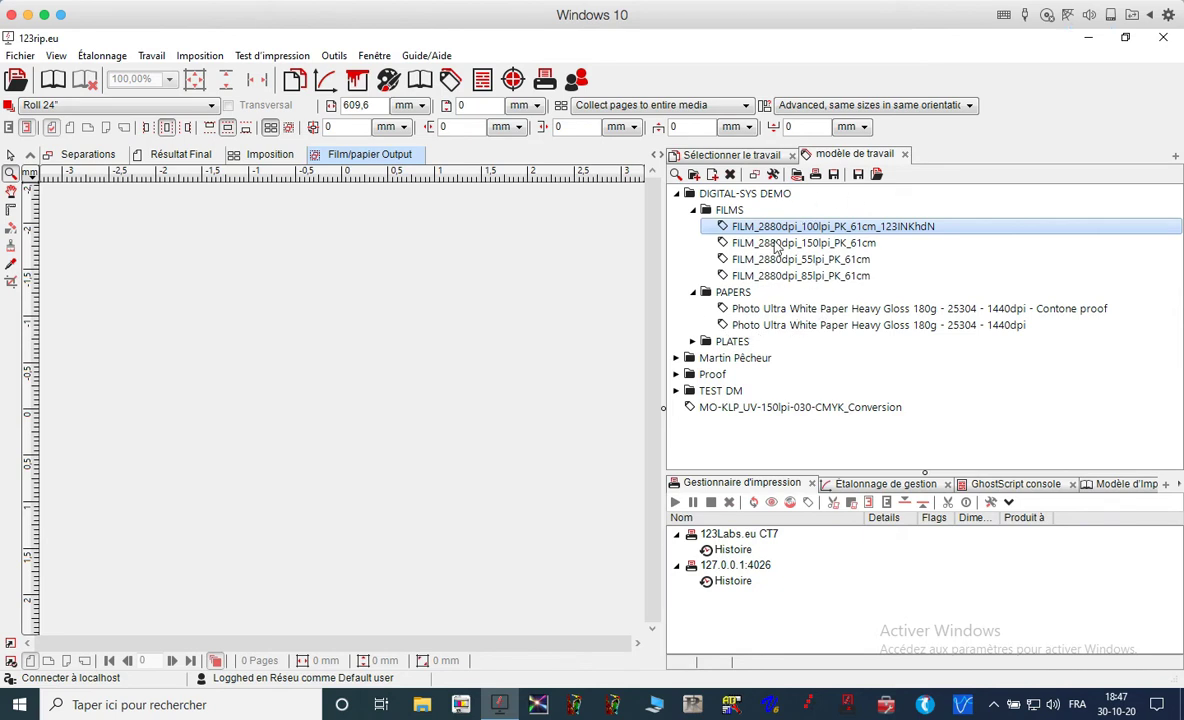
left_click(692, 342)
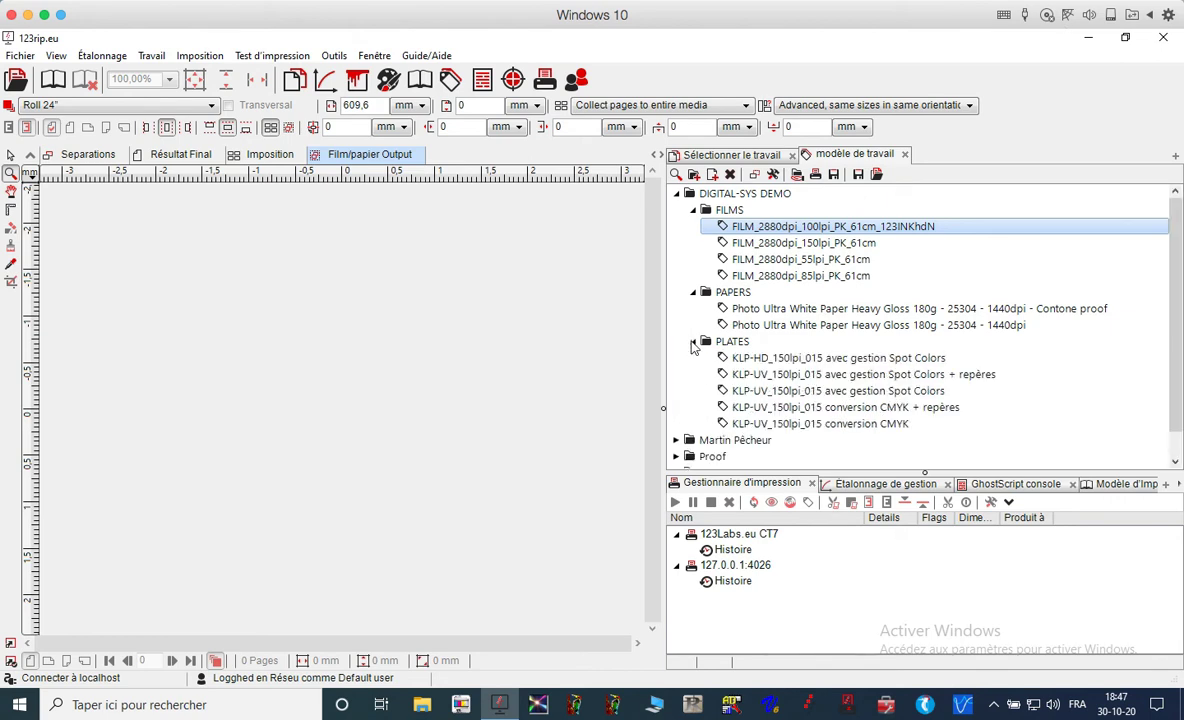
left_click(800, 360)
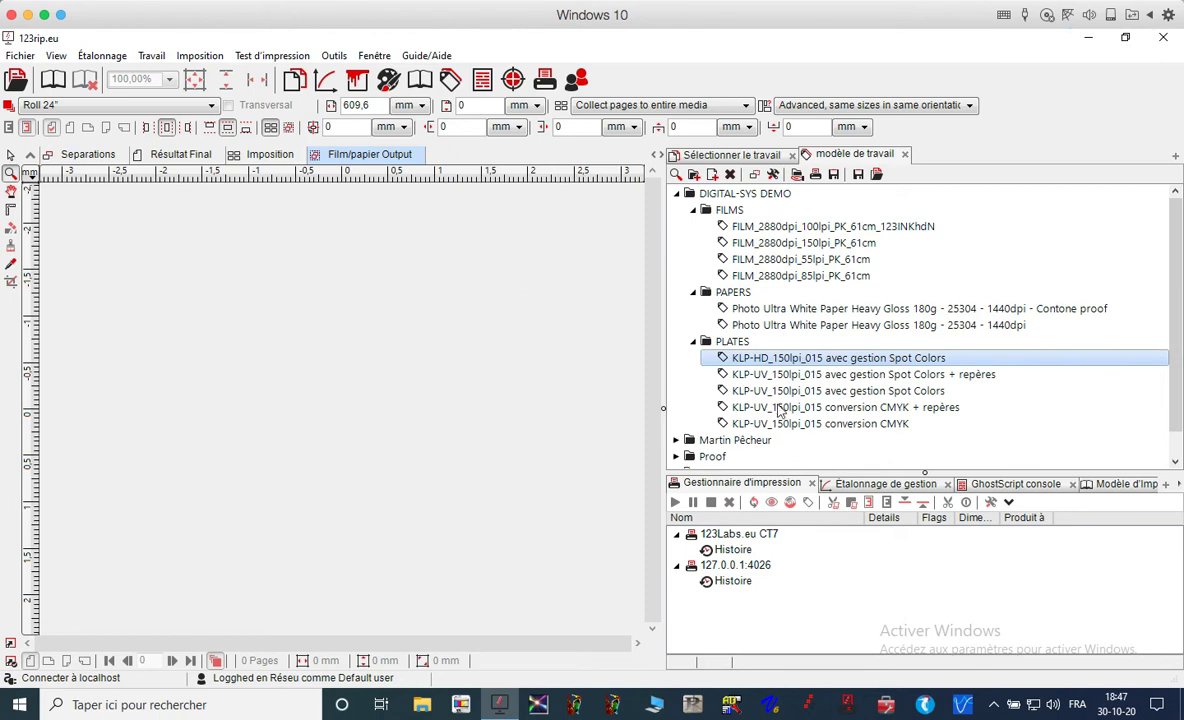
scroll(793, 404, "down", 1)
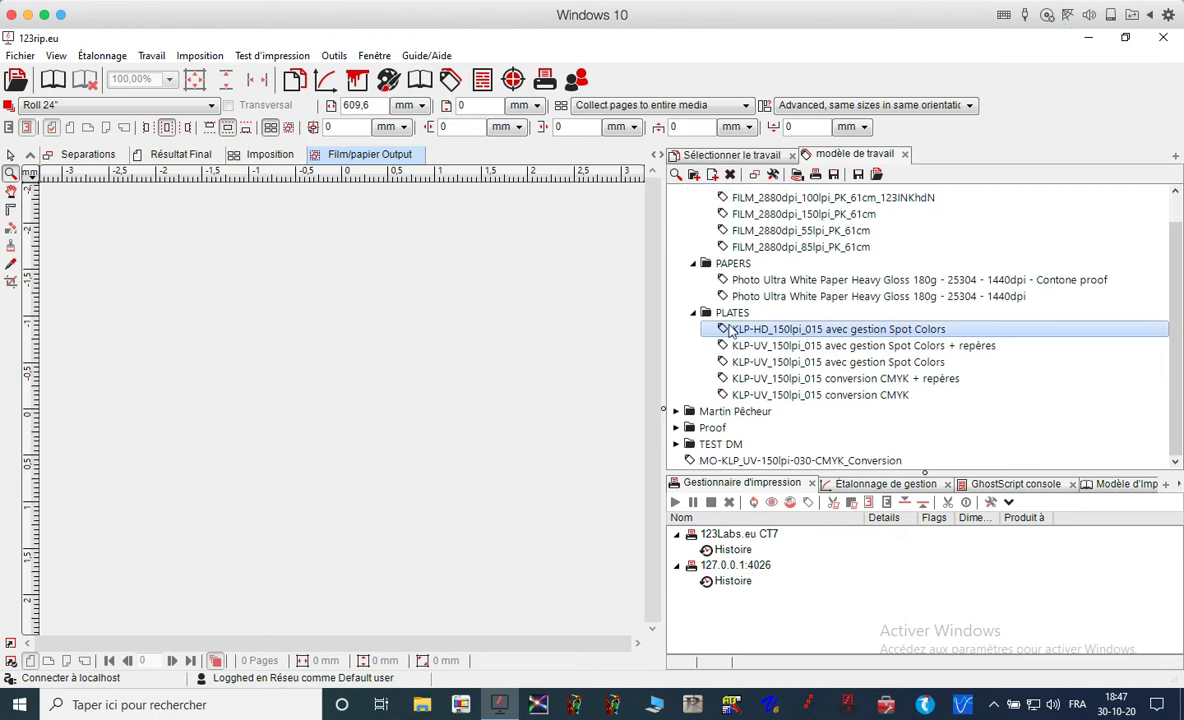
scroll(800, 343, "up", 1)
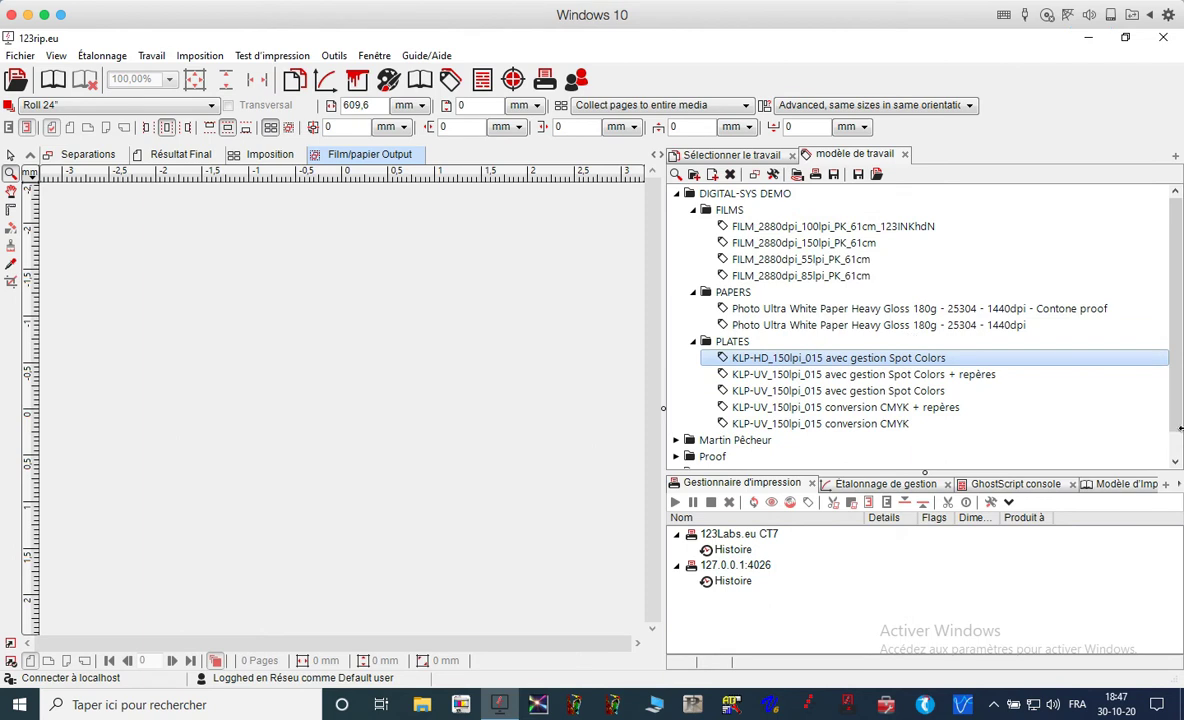
scroll(1178, 414, "down", 1)
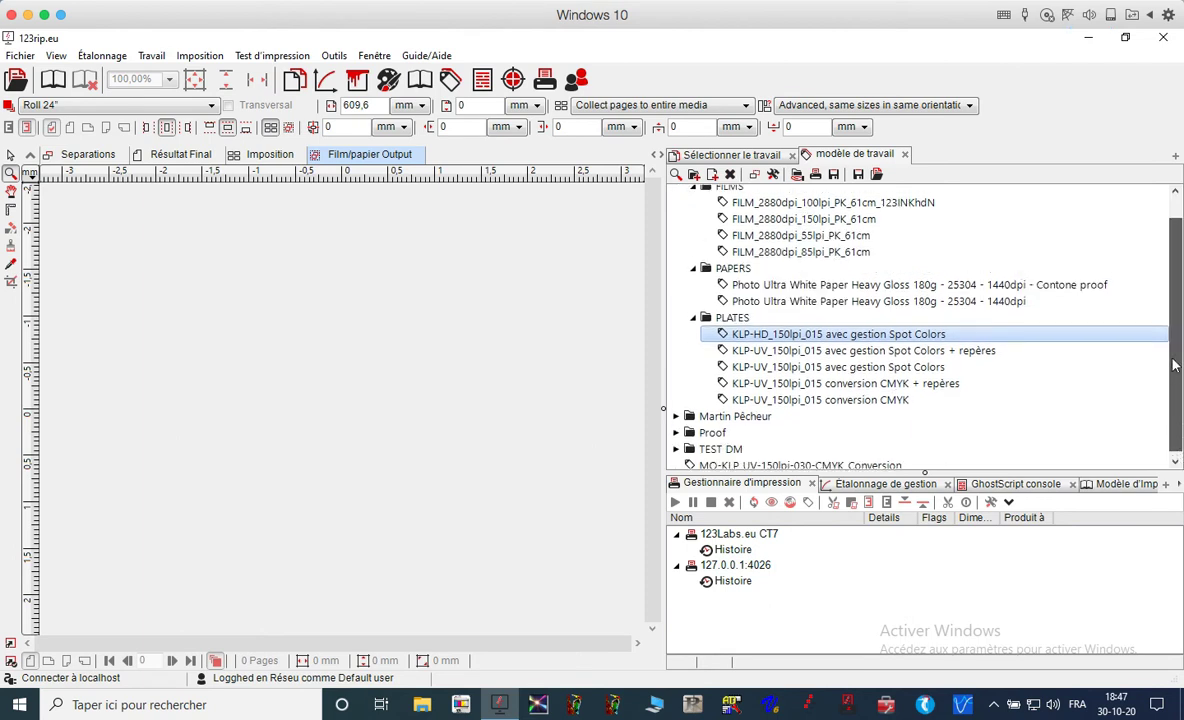
scroll(1171, 368, "up", 1)
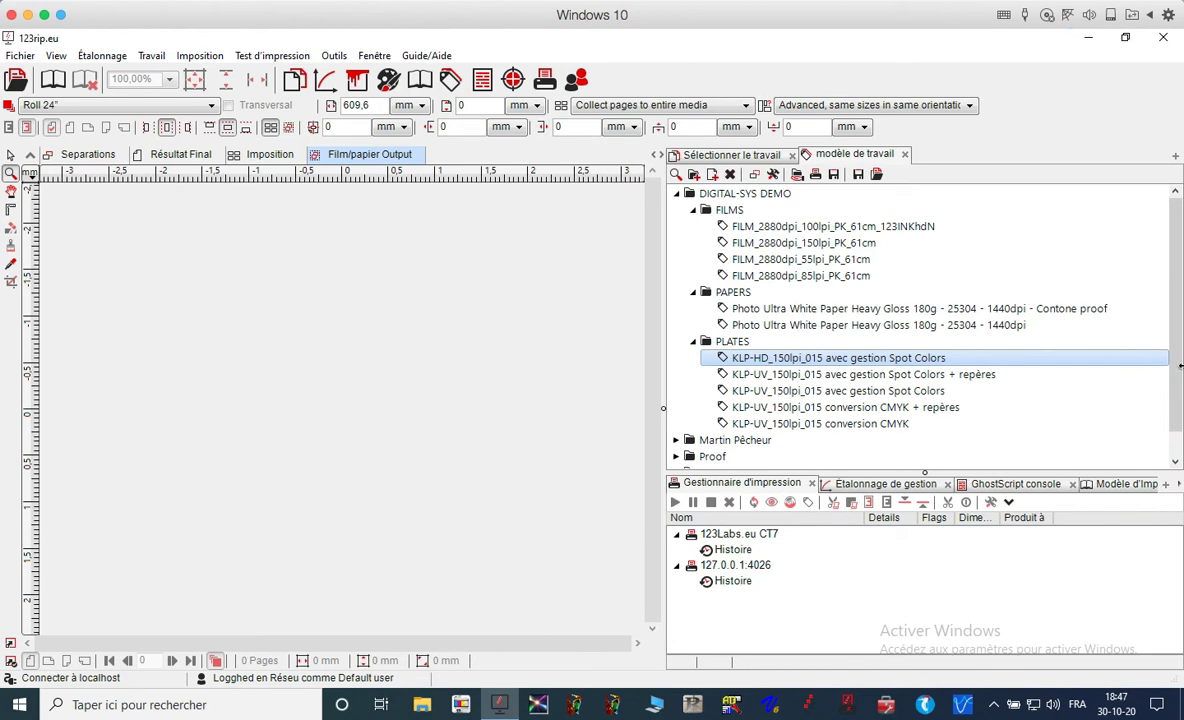
scroll(1176, 432, "down", 1)
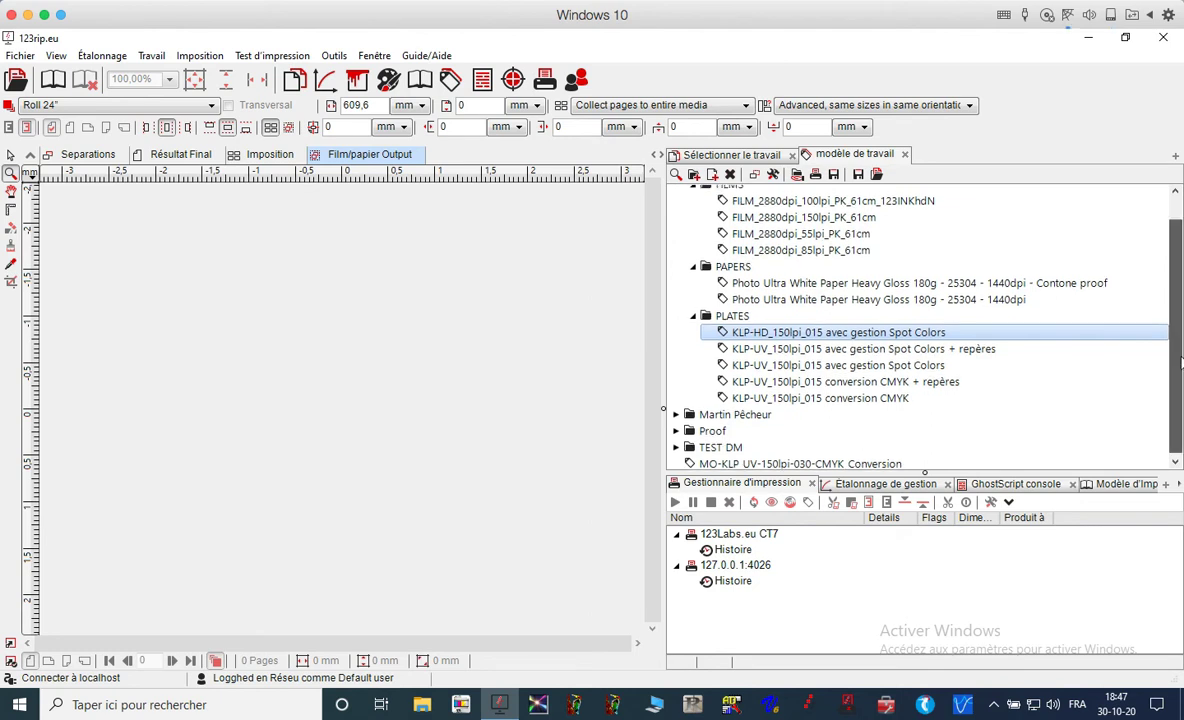
scroll(1176, 264, "up", 1)
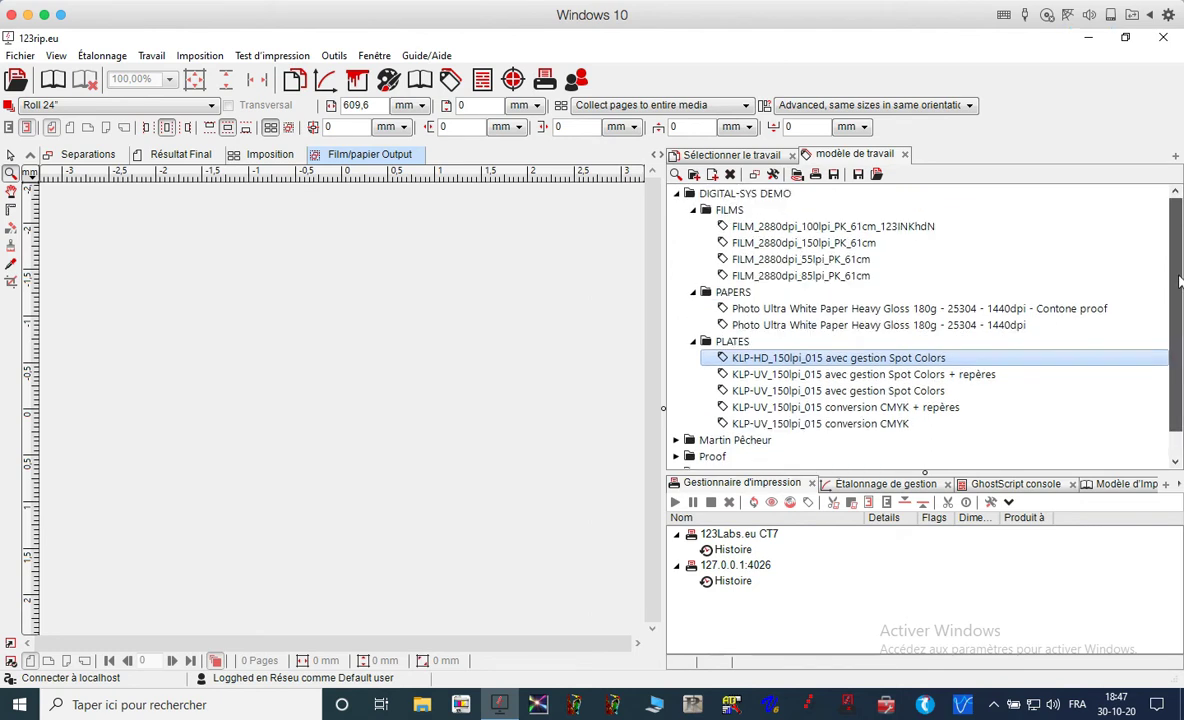
Open the FILM_2880dpi_100lpi_PK_61cm_123INKhdN job template for editing and reposition its settings window.
left_click(786, 227)
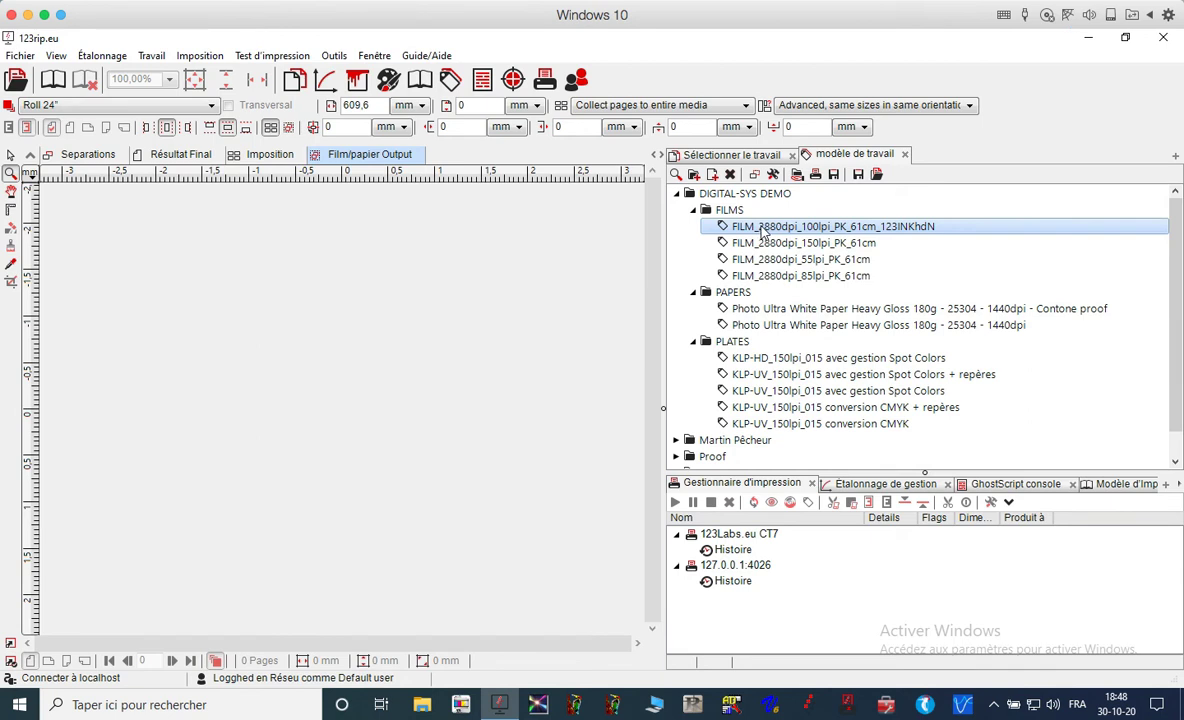
left_click(819, 244)
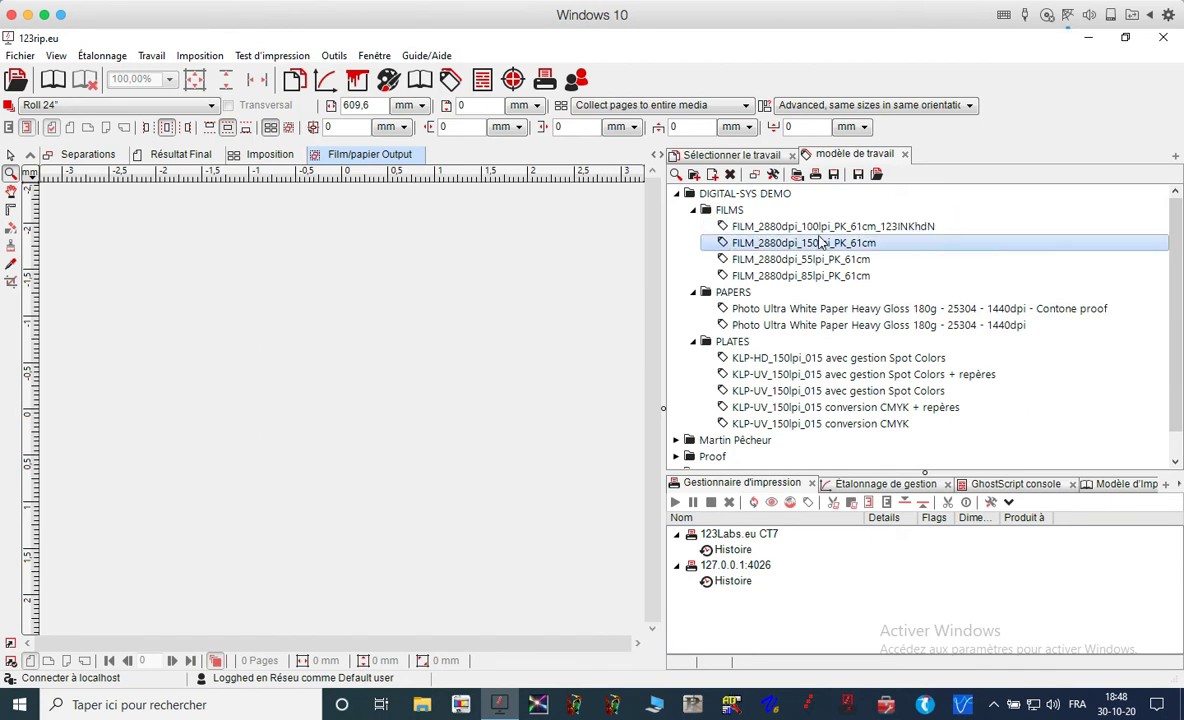
left_click(806, 228)
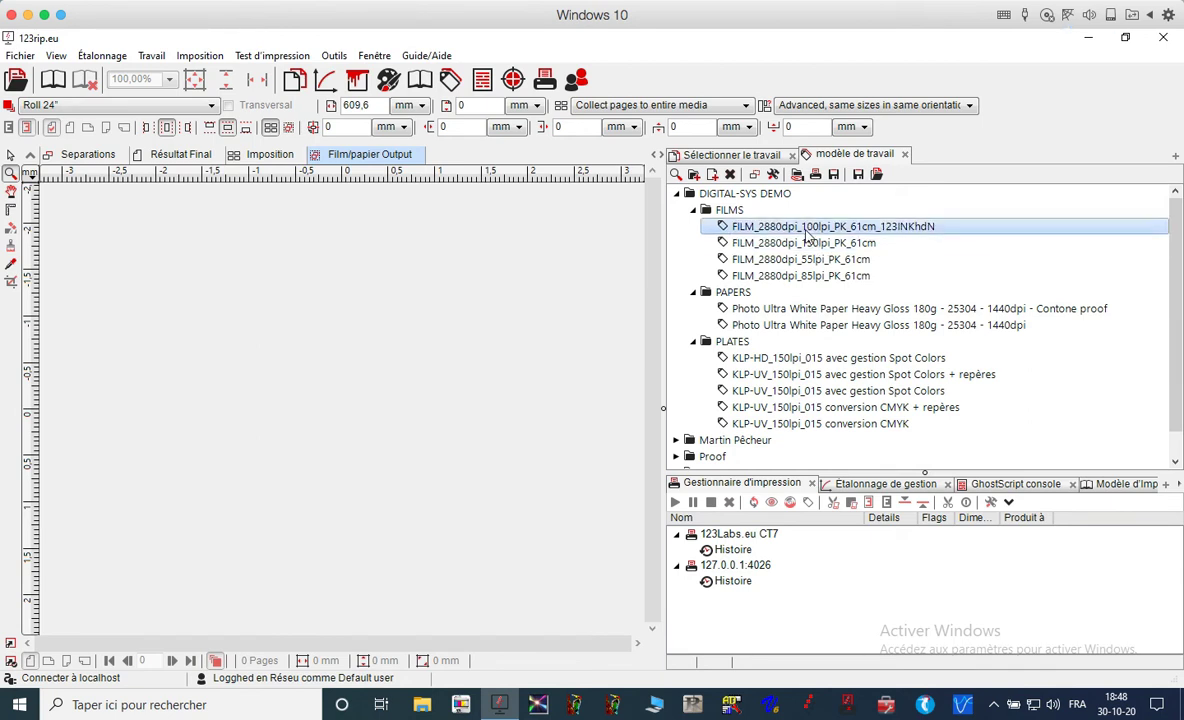
double_click(807, 229)
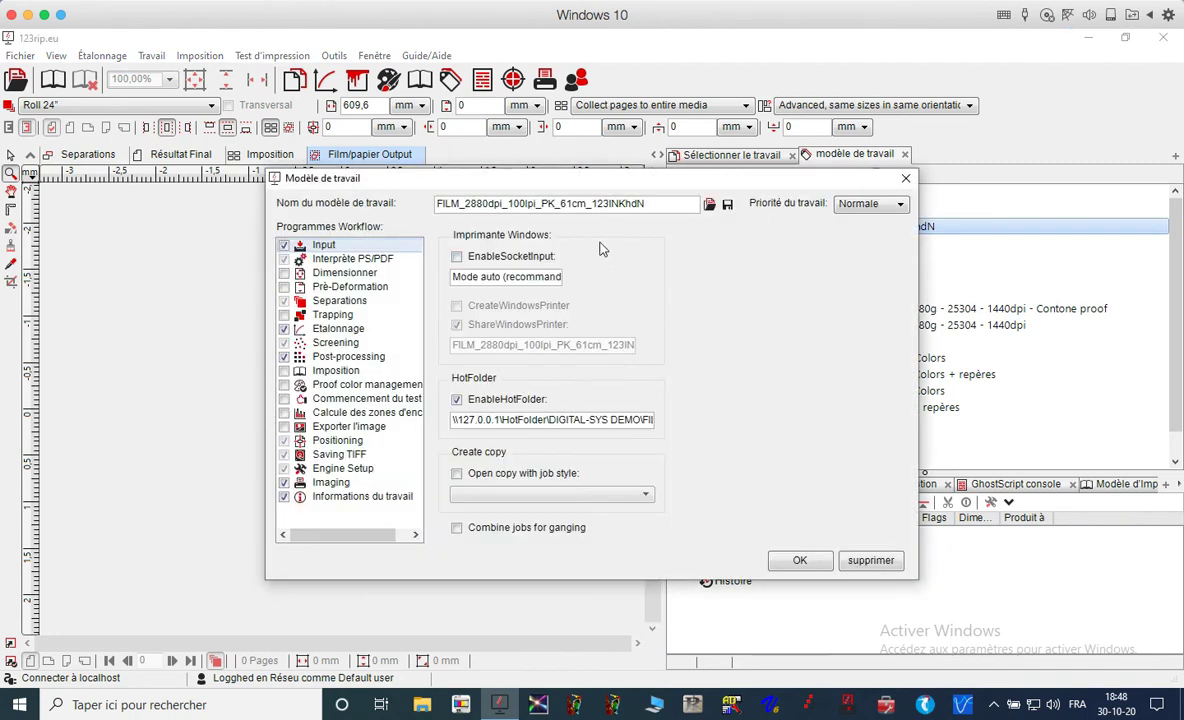
left_click_drag(625, 185, 597, 41)
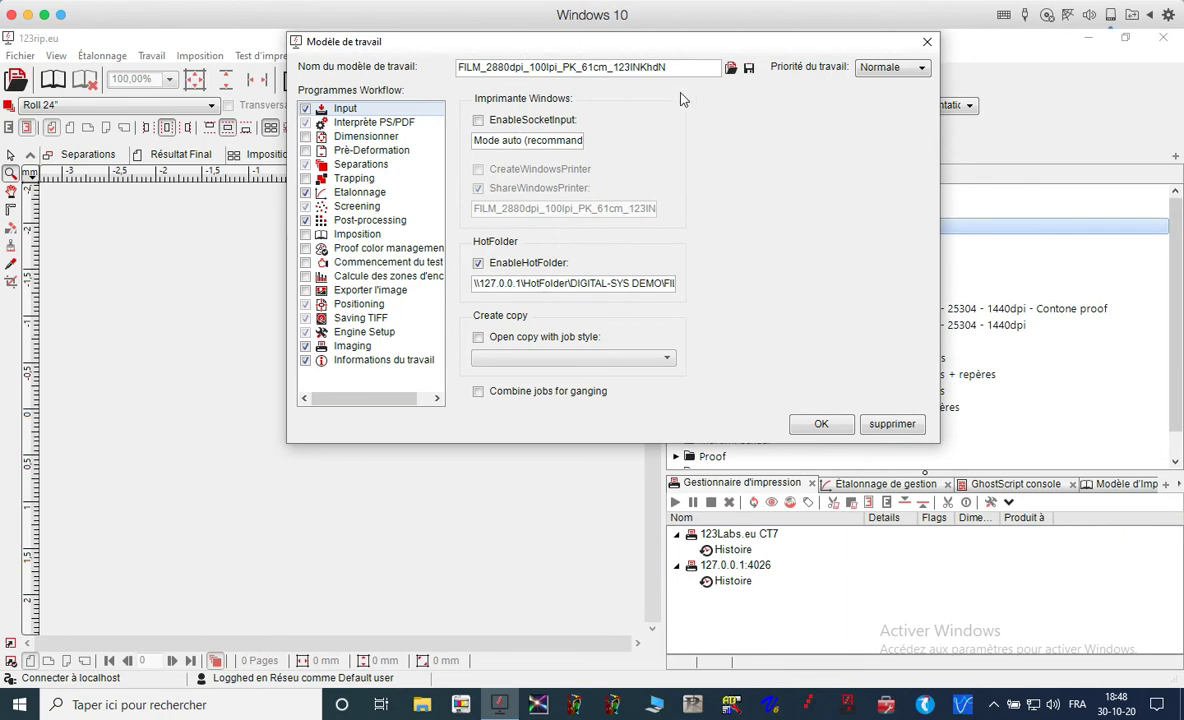
left_click_drag(716, 45, 719, 109)
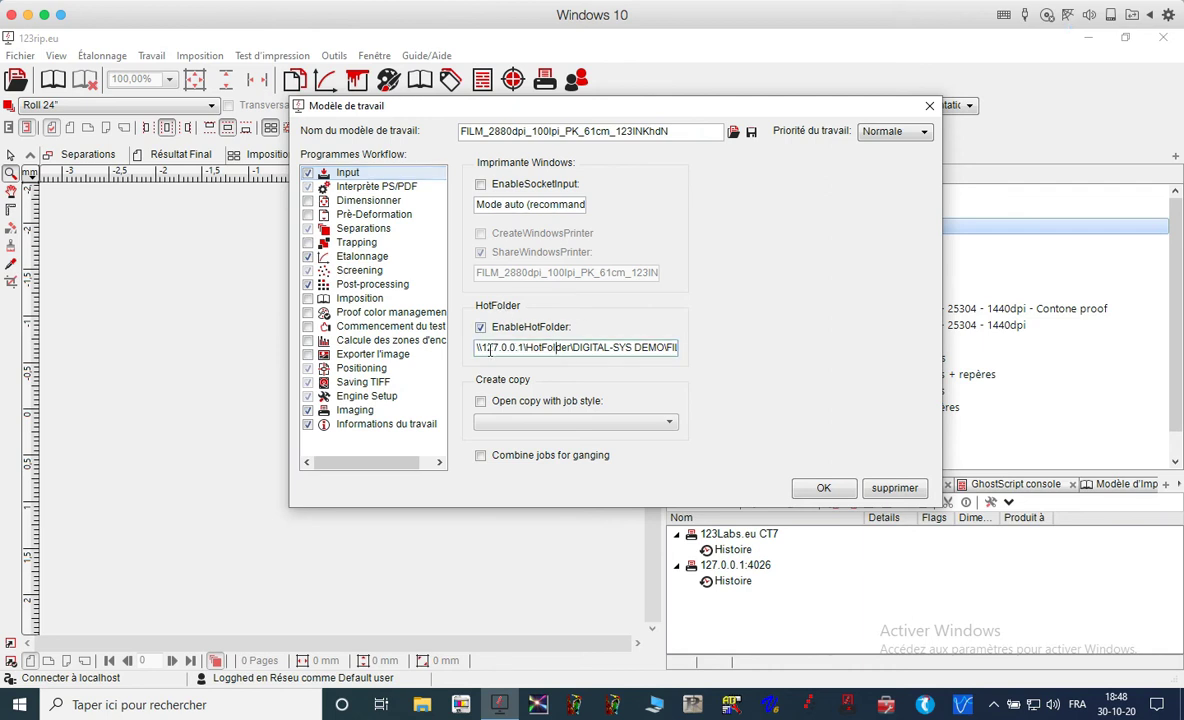
Enable EnableSocketInput and CreateWindowsPrinter in the template's Input settings, and check the hot folder path and shared printer name.
left_click_drag(479, 352, 607, 325)
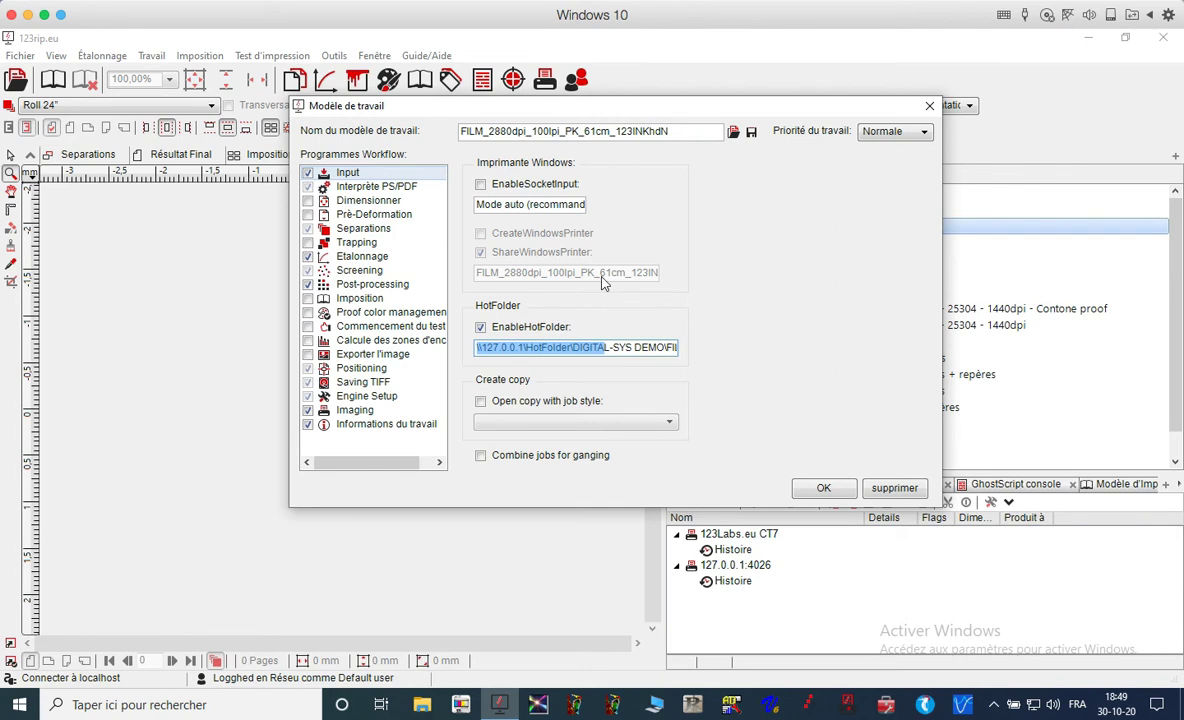
left_click(509, 186)
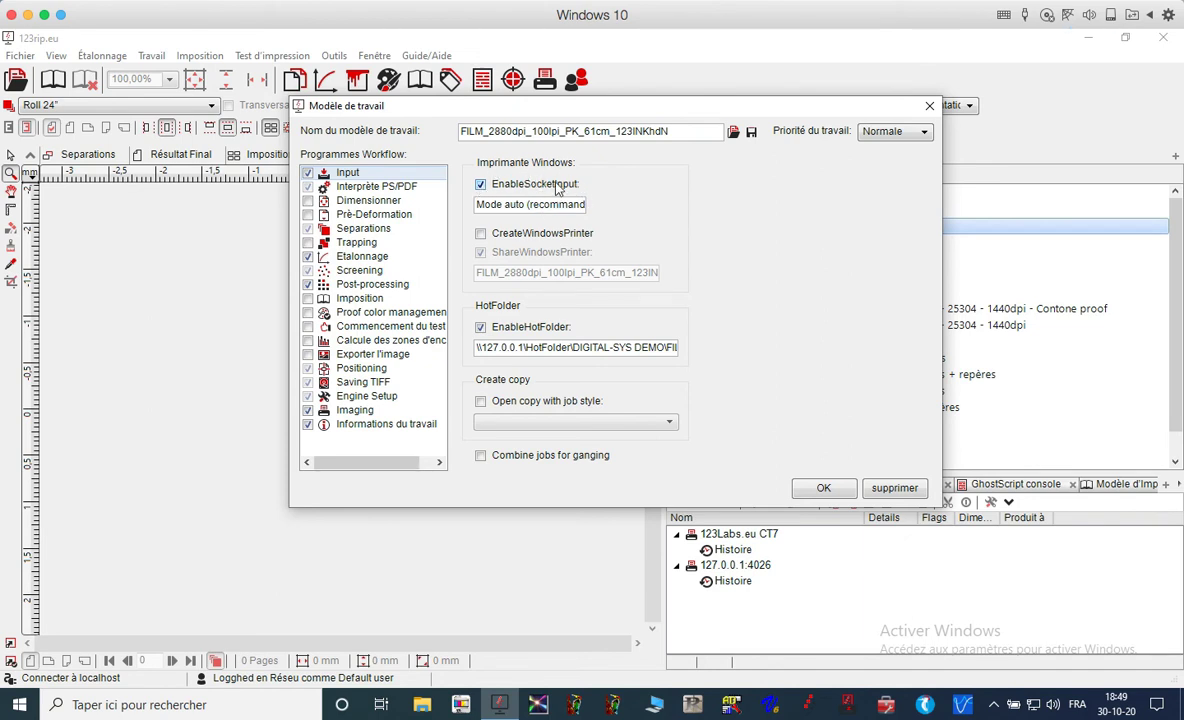
left_click_drag(678, 131, 445, 145)
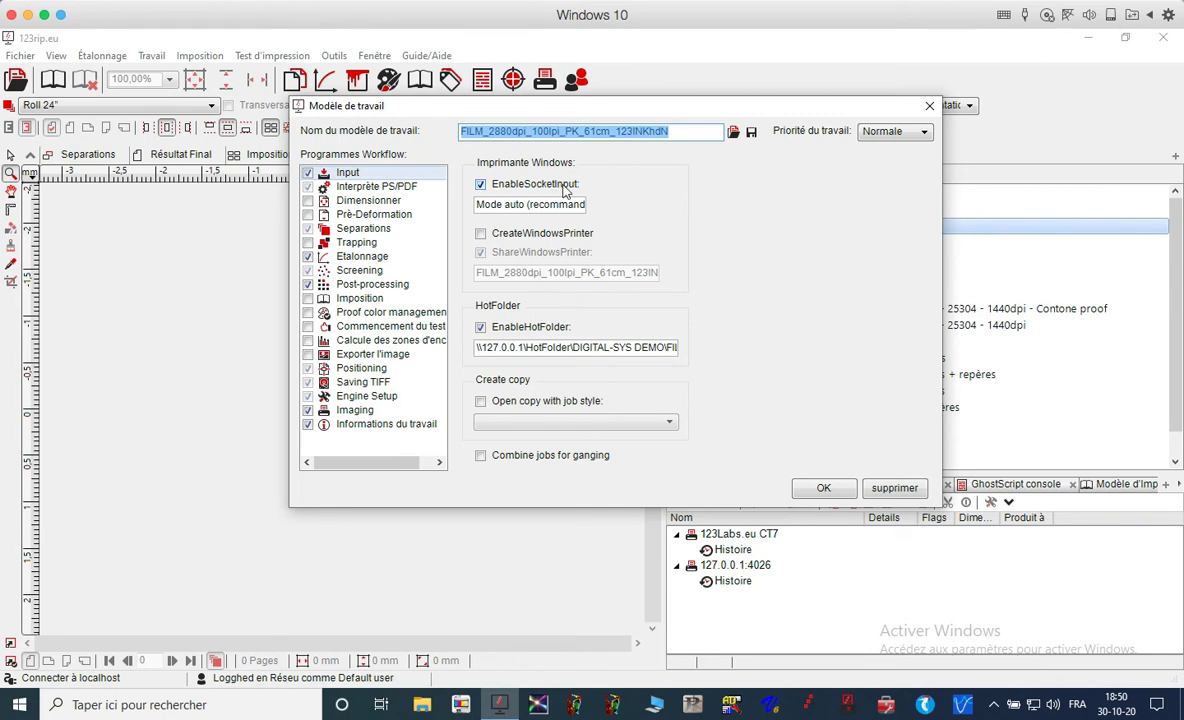
left_click(481, 235)
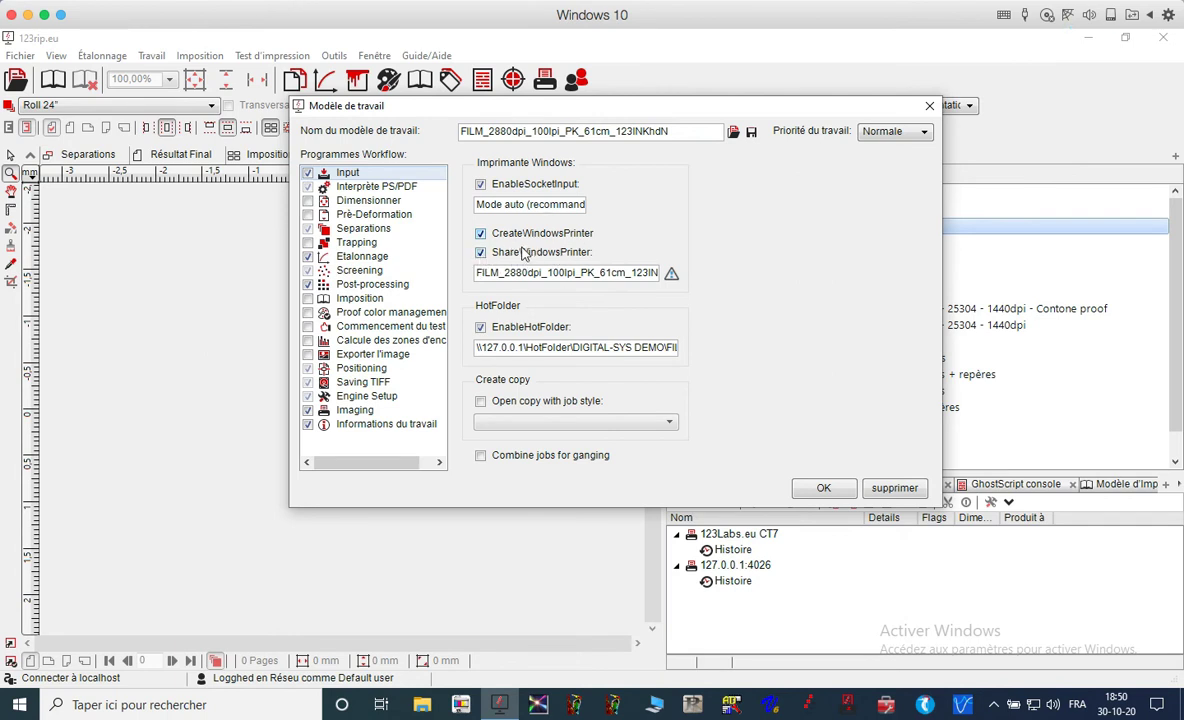
left_click_drag(475, 278, 440, 262)
left_click(657, 272)
left_click_drag(668, 131, 341, 113)
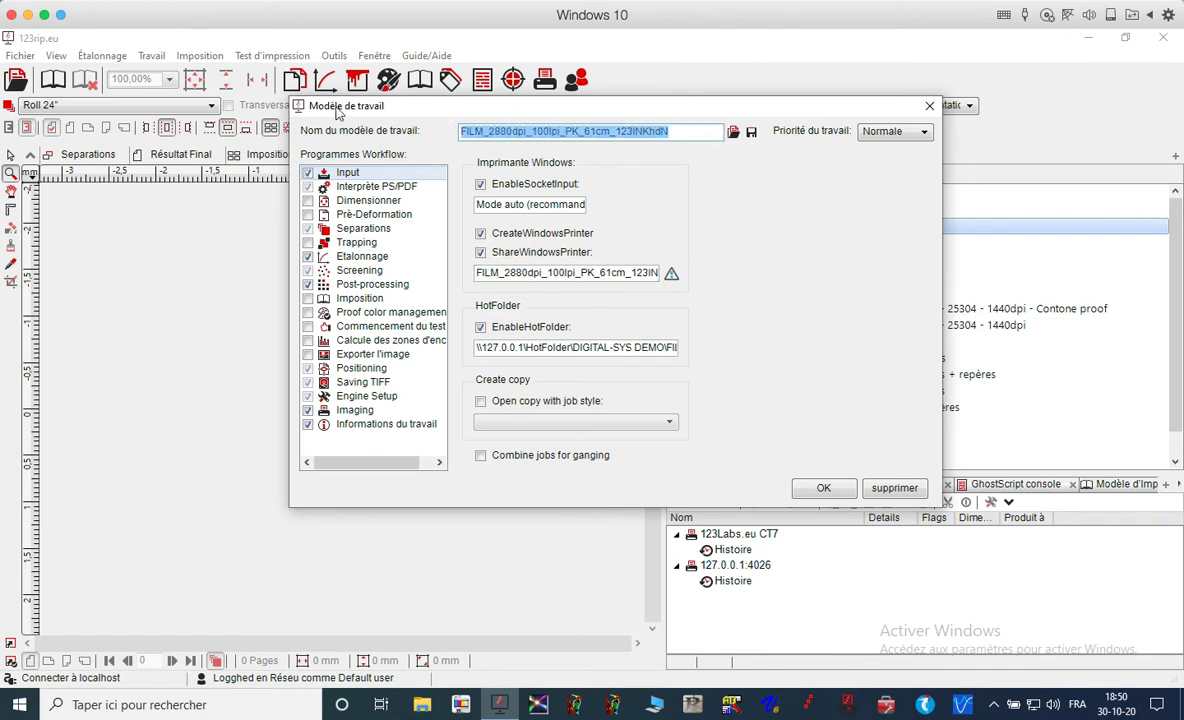
left_click_drag(655, 272, 566, 274)
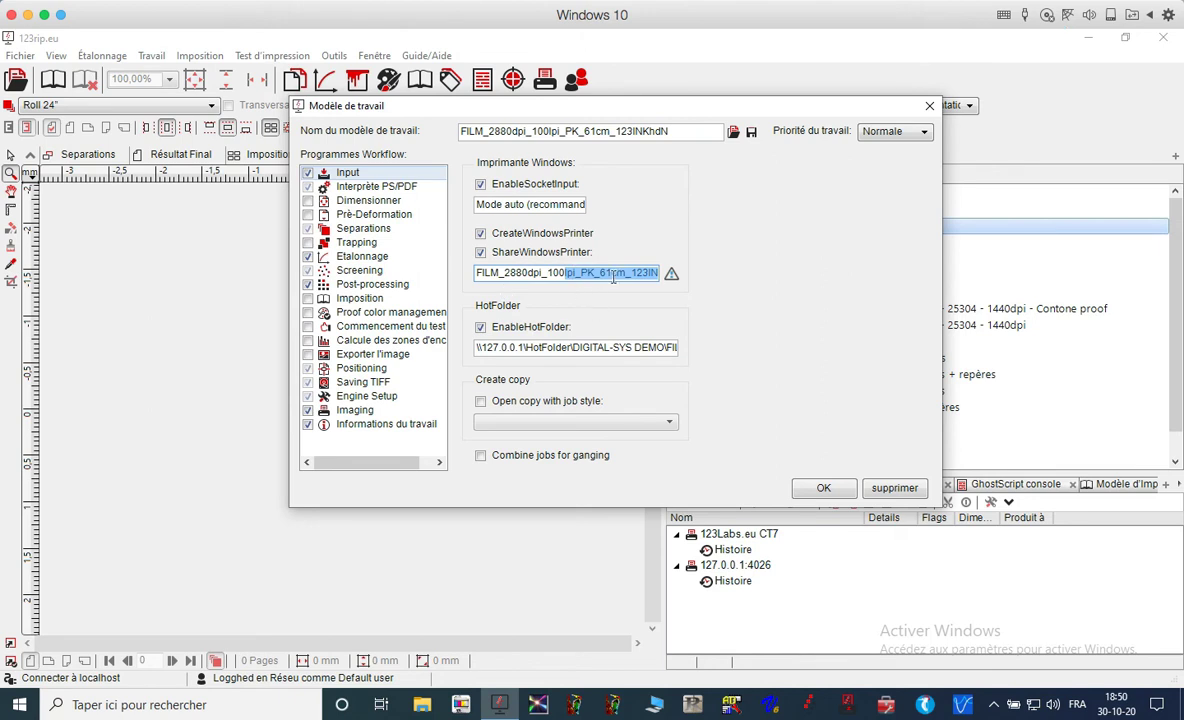
left_click_drag(600, 273, 625, 273)
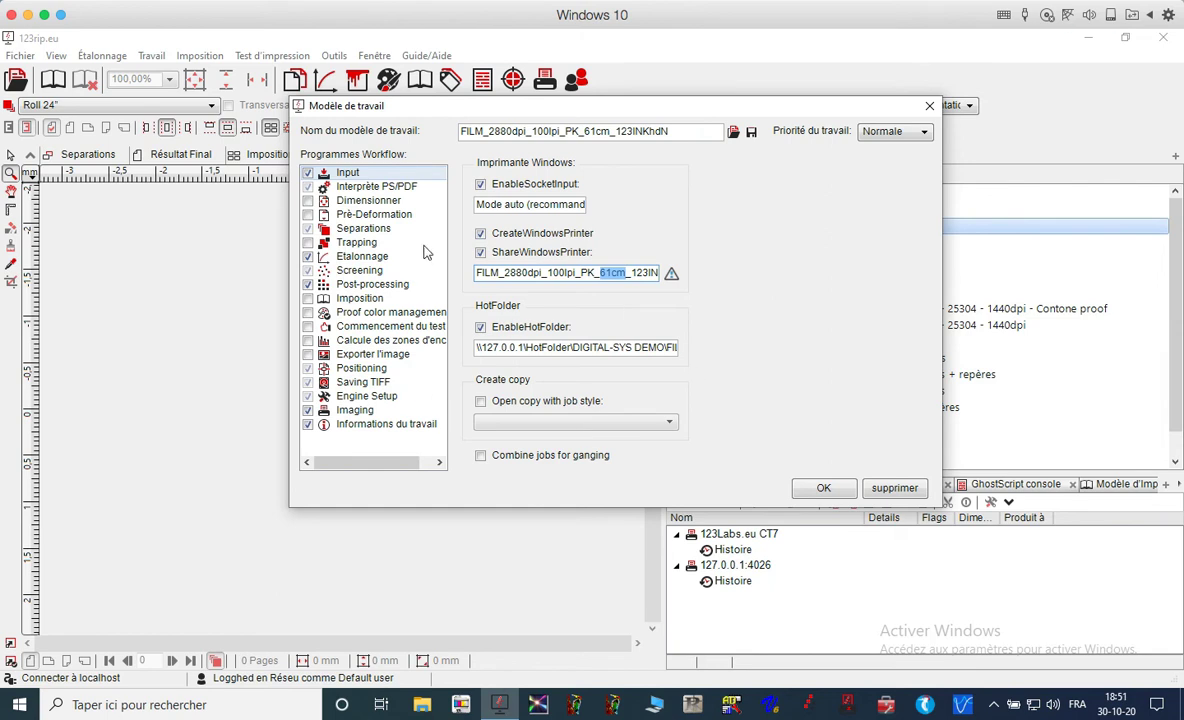
Display the template's Interprète PS/PDF settings and examine the output resolution.
left_click(362, 188)
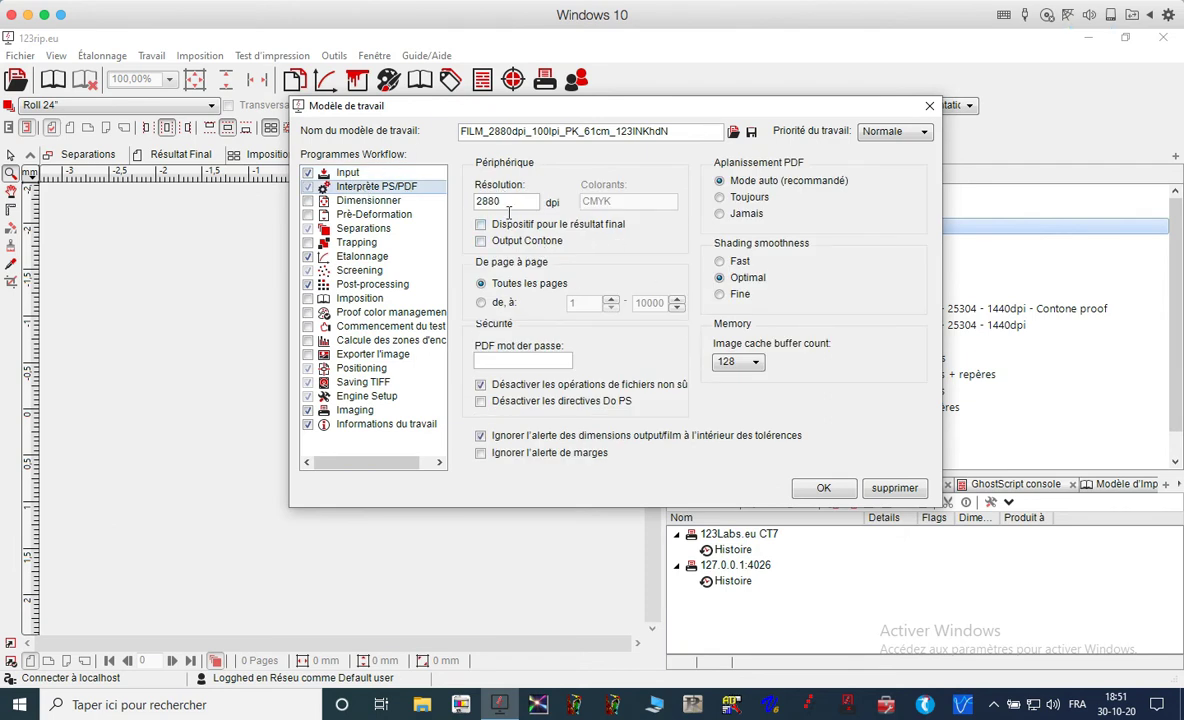
left_click_drag(506, 205, 476, 195)
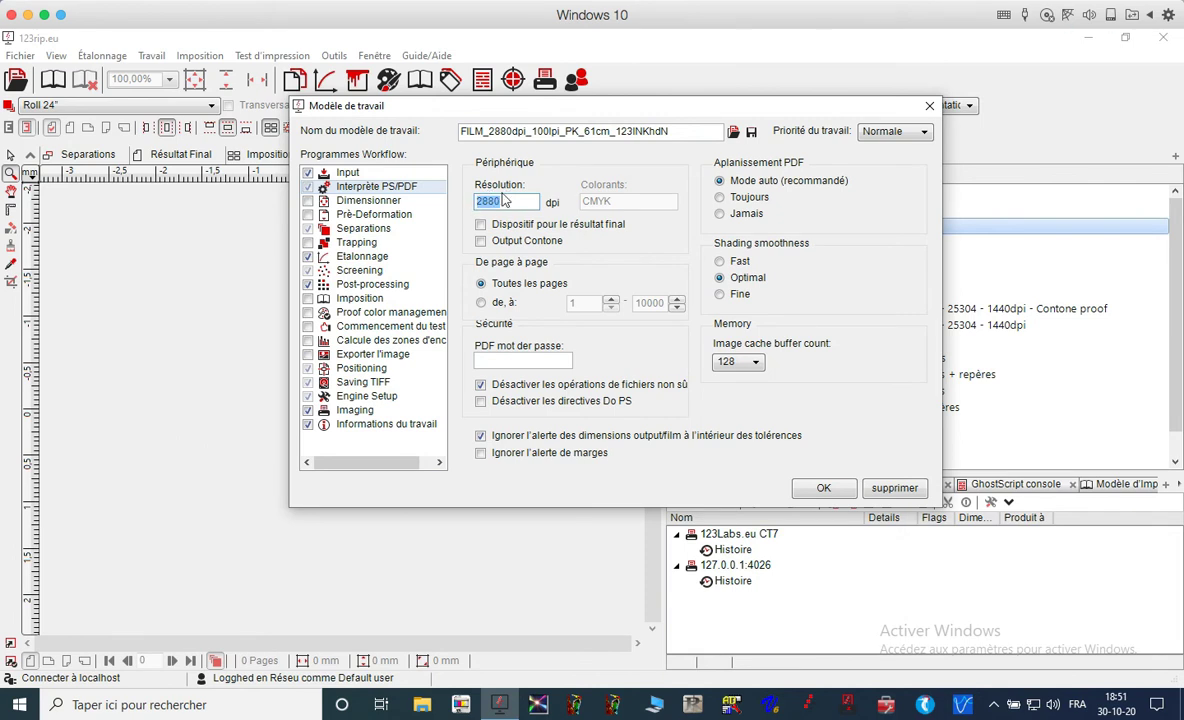
left_click(510, 199)
left_click_drag(510, 199, 440, 185)
left_click(514, 199)
mouse_move(514, 199)
left_mouse_down()
mouse_move(477, 197)
mouse_move(534, 208)
left_mouse_up()
Try the "Dispositif pour le résultat final" and "Output Contone" options for the template's output device.
left_click(502, 229)
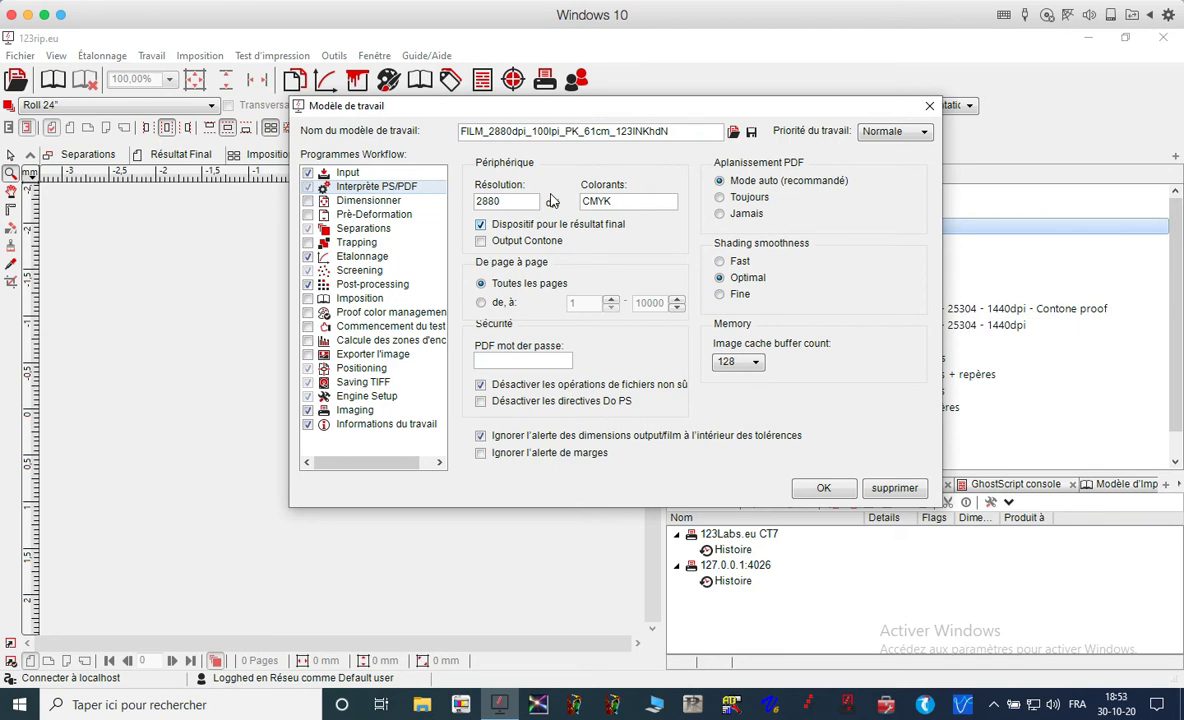
left_click_drag(629, 200, 586, 199)
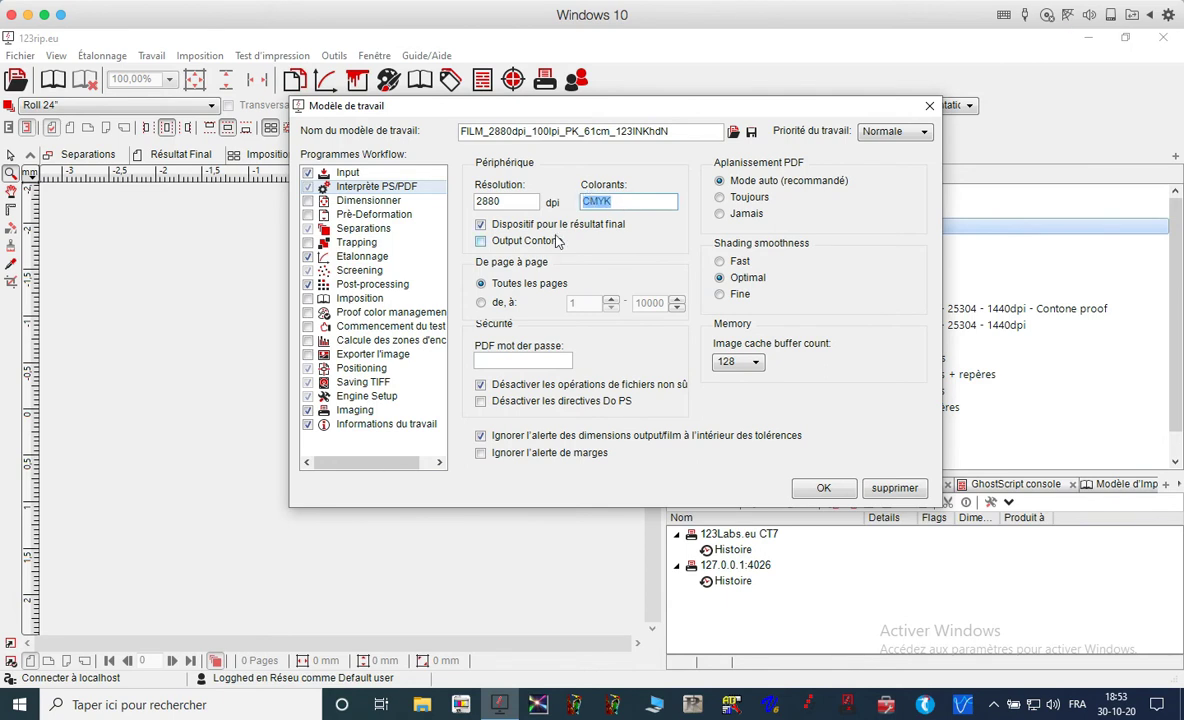
left_click(517, 246)
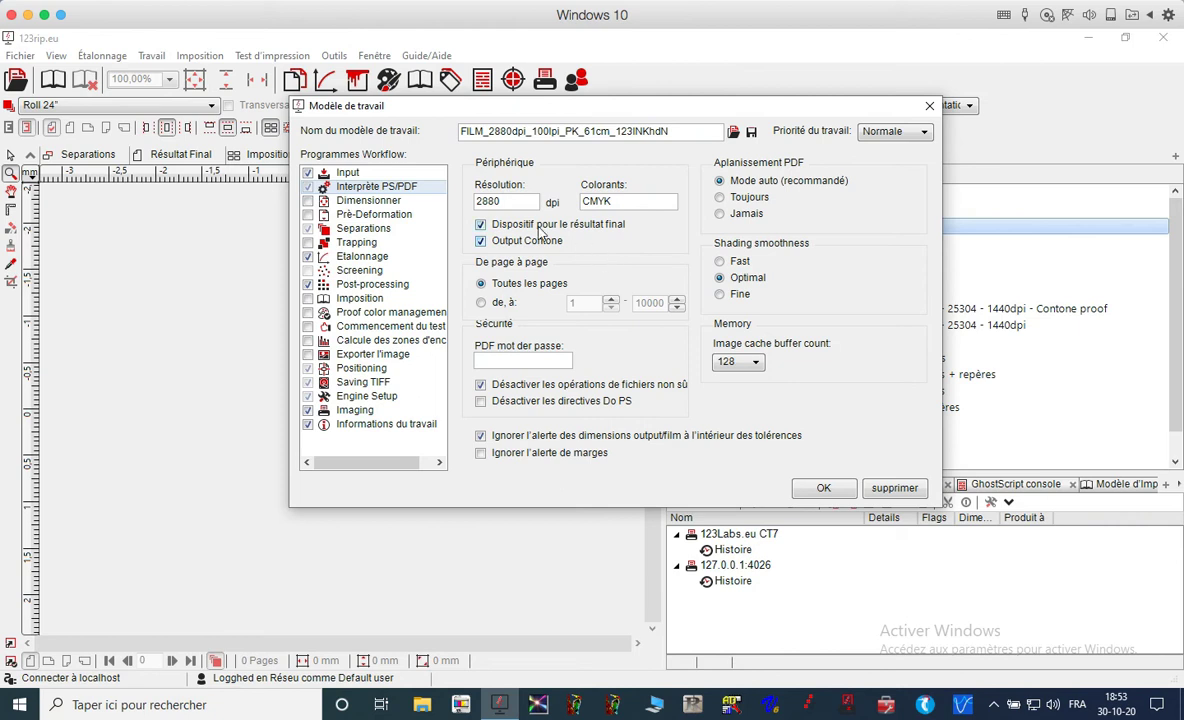
left_click_drag(485, 131, 456, 126)
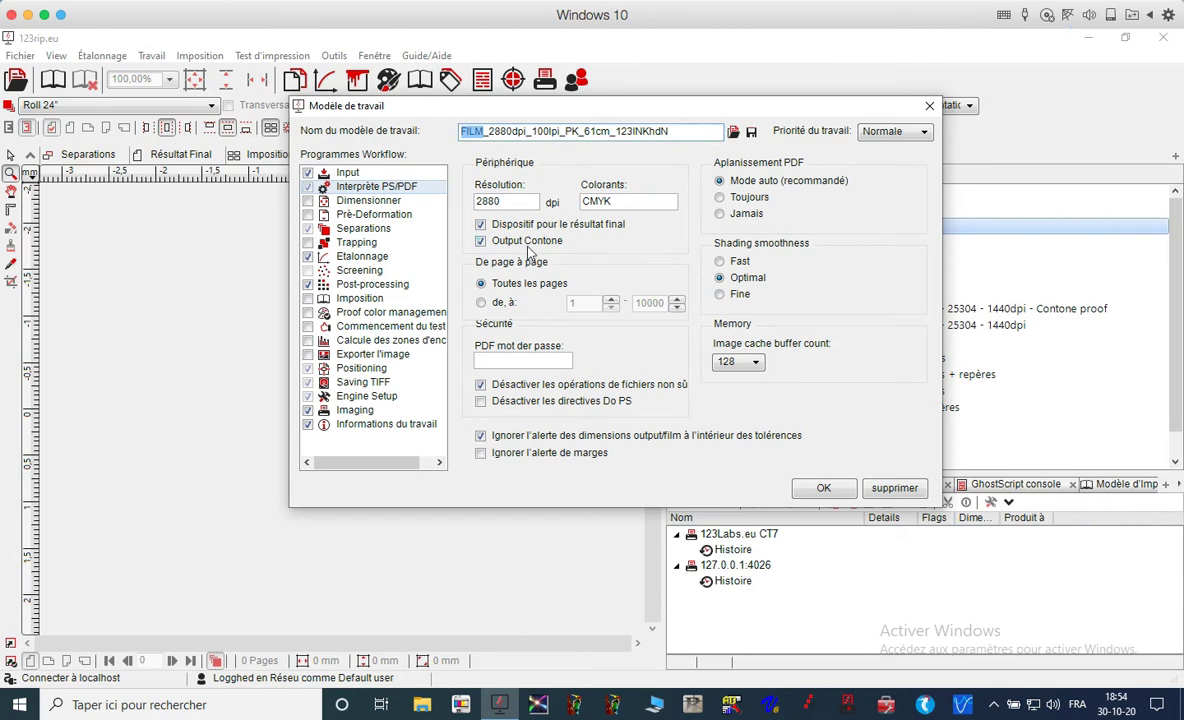
left_click(537, 226)
left_click(503, 240)
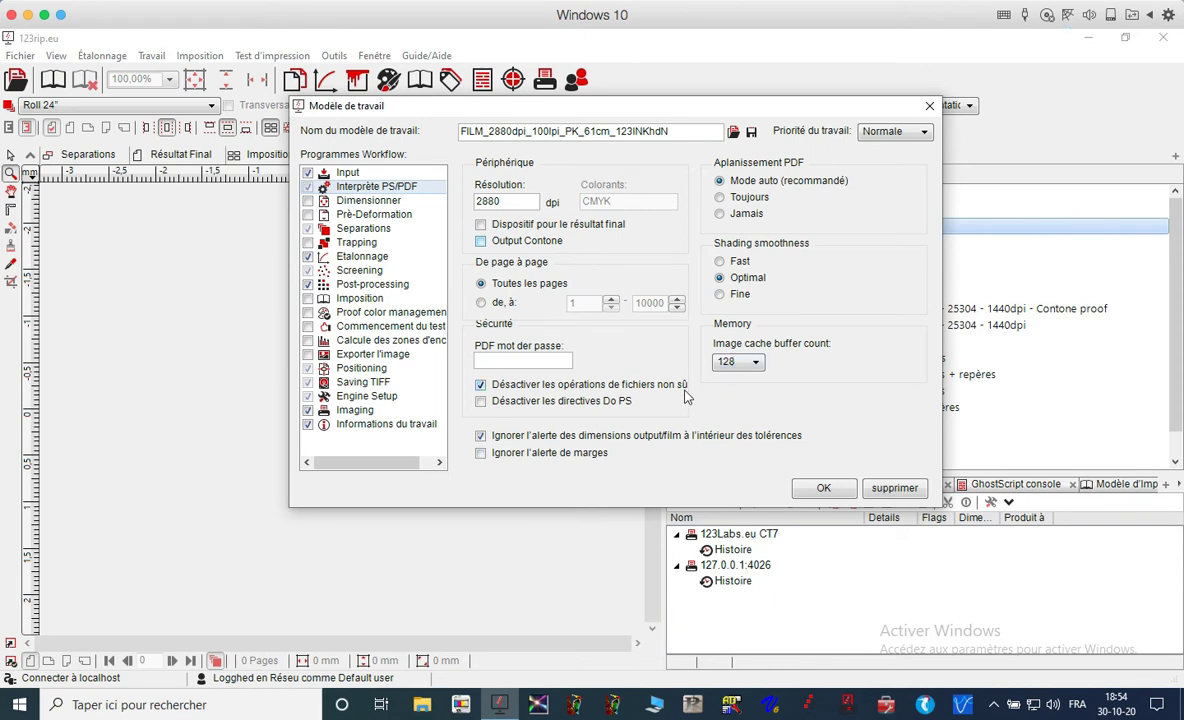
Examine the template's Dimensionner and Pré-Deformation workflow settings.
left_click(368, 201)
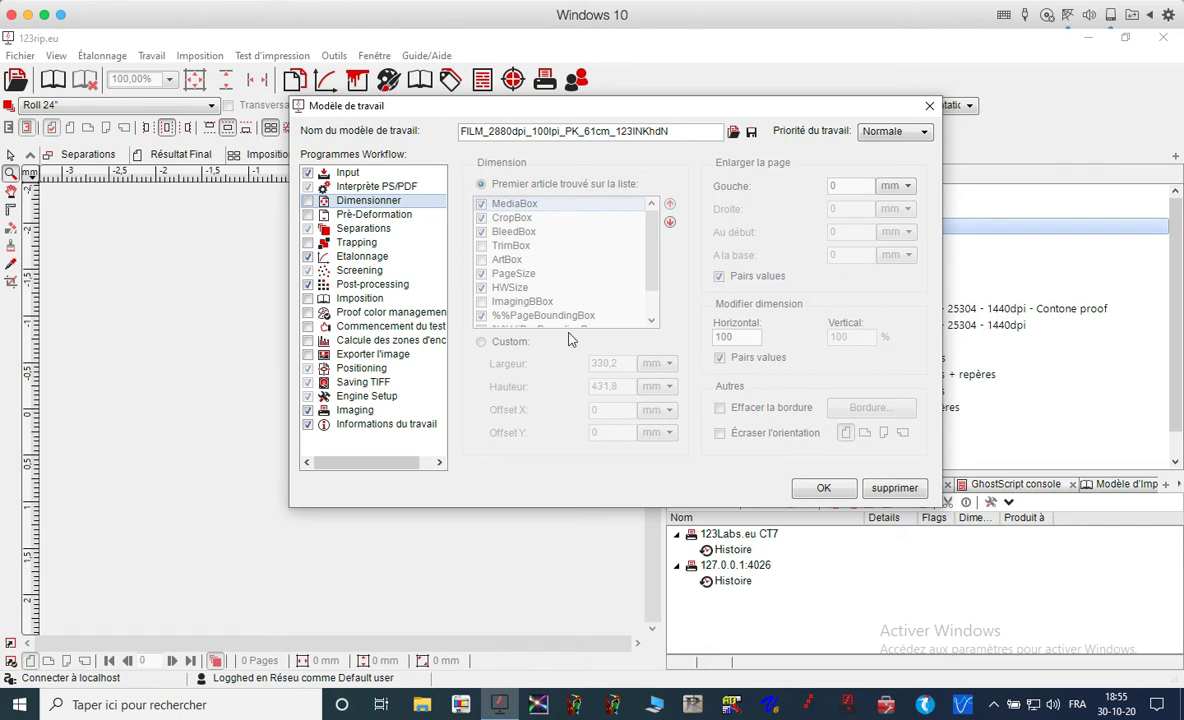
left_click(385, 215)
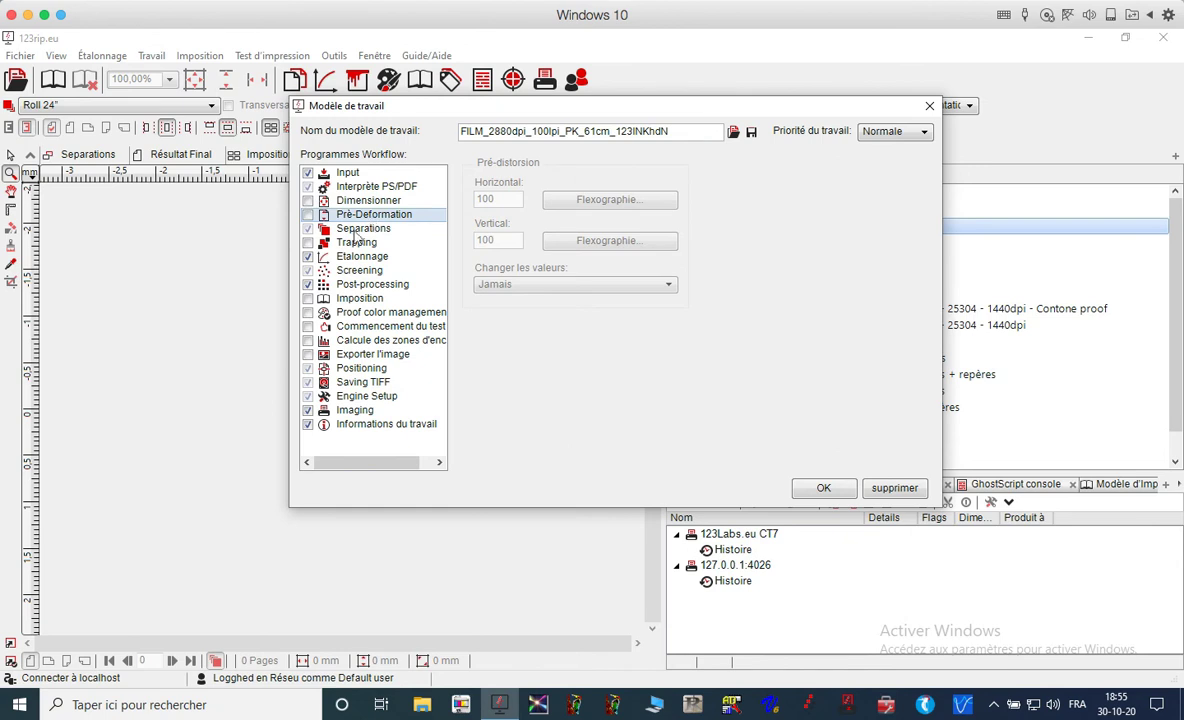
left_click(393, 201)
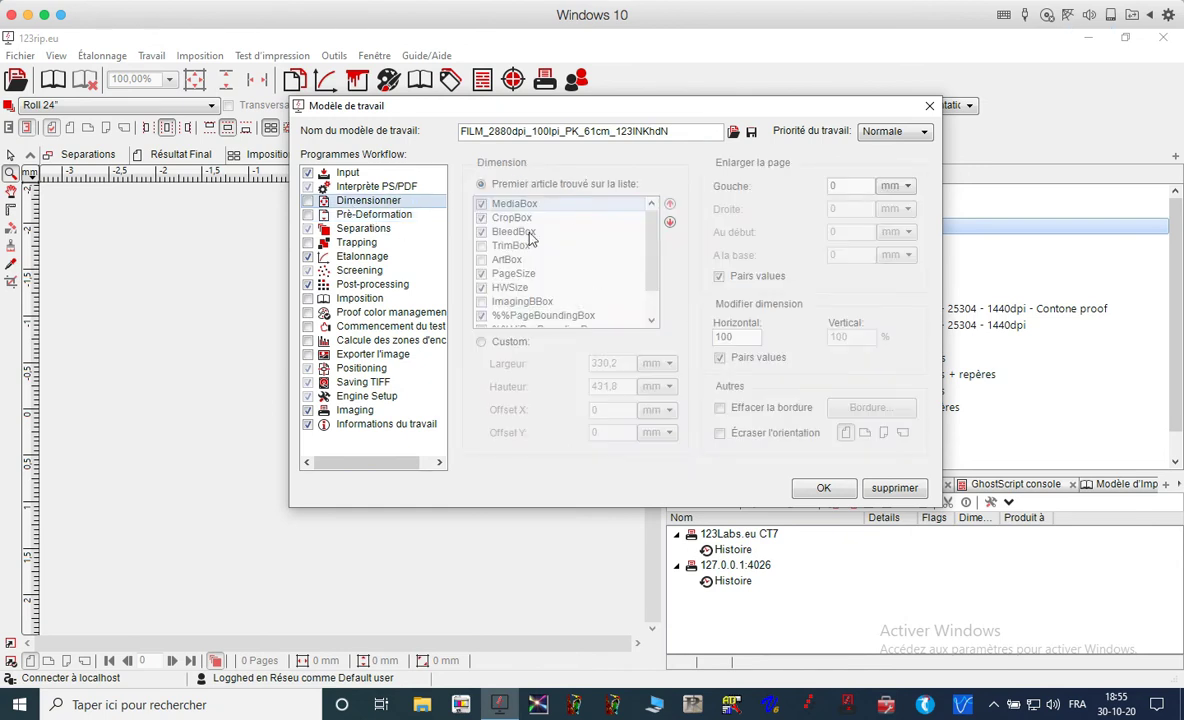
left_click(403, 216)
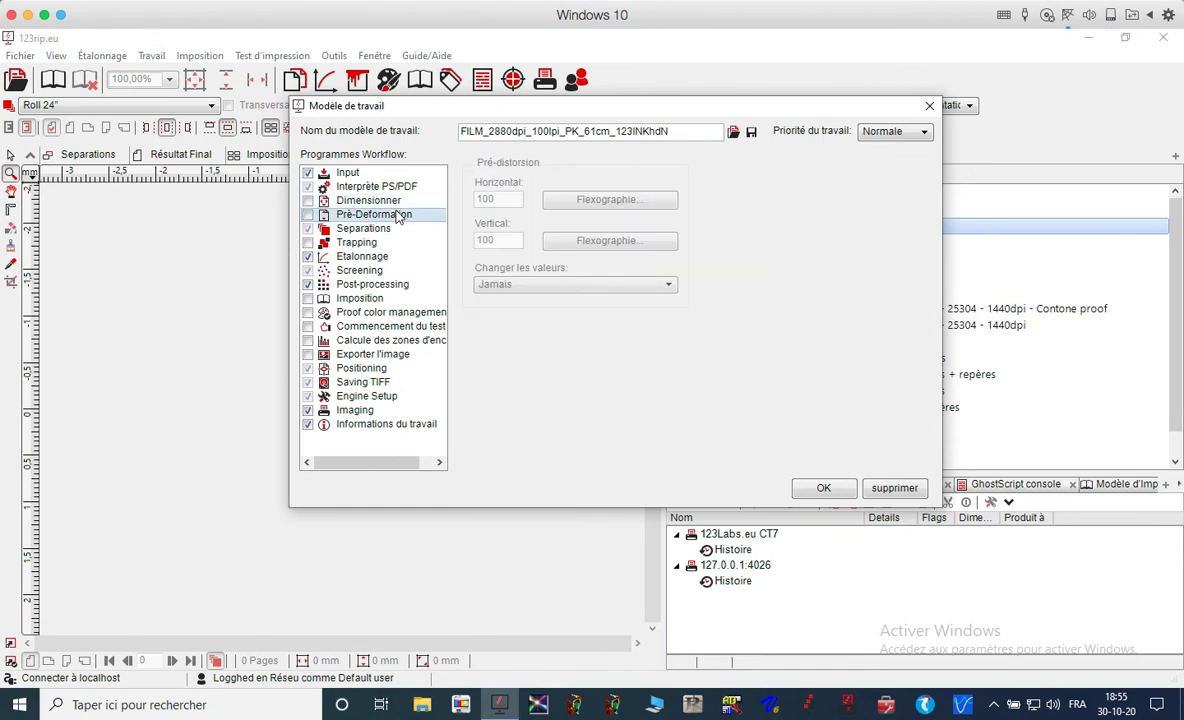
left_click(395, 201)
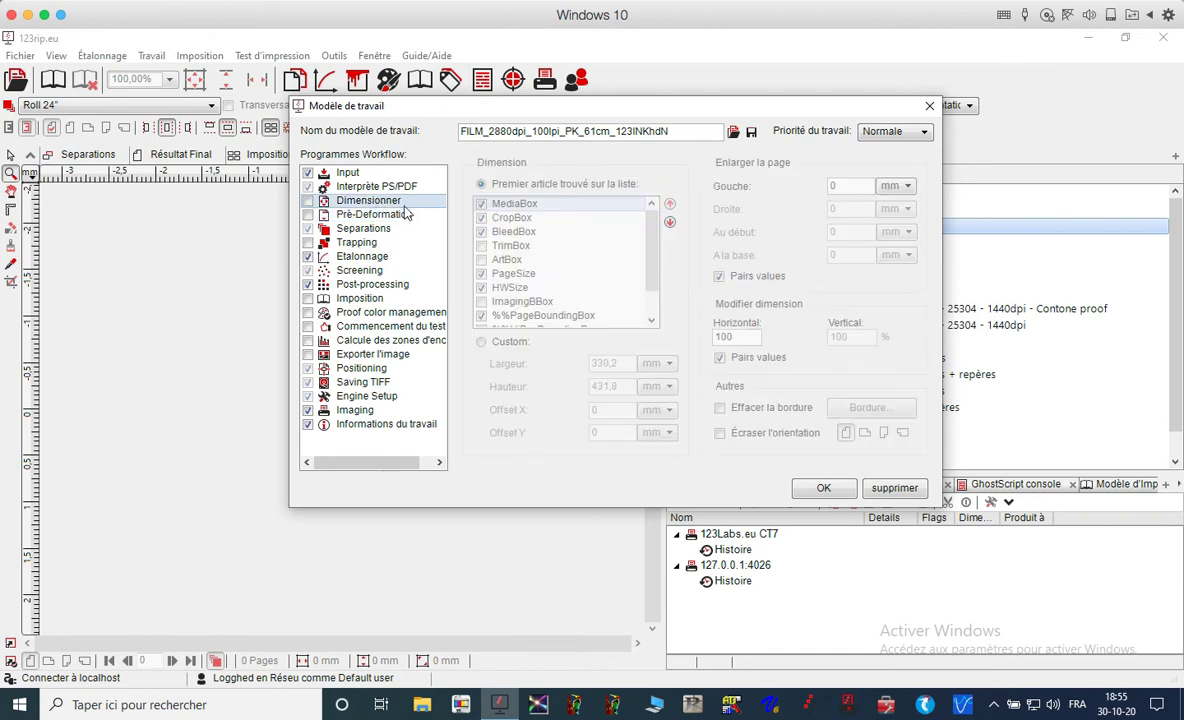
Display the template's Separations settings and choose ISO Coated V2 as the separation profile.
left_click(403, 216)
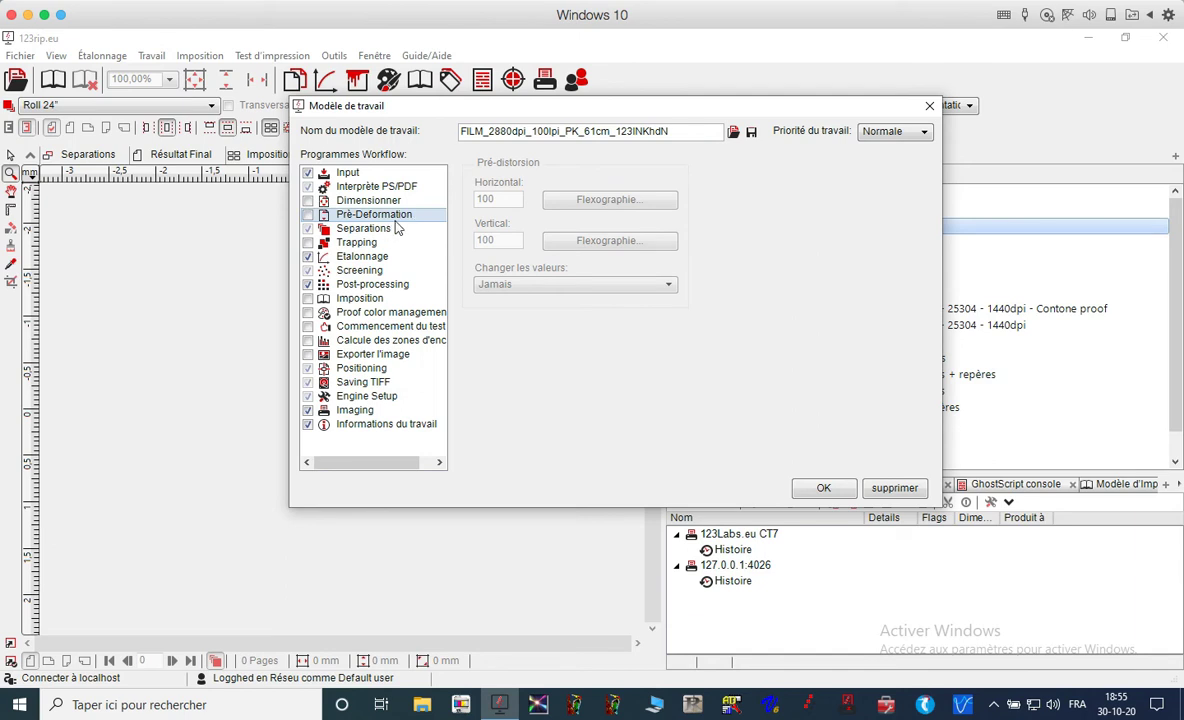
left_click(360, 232)
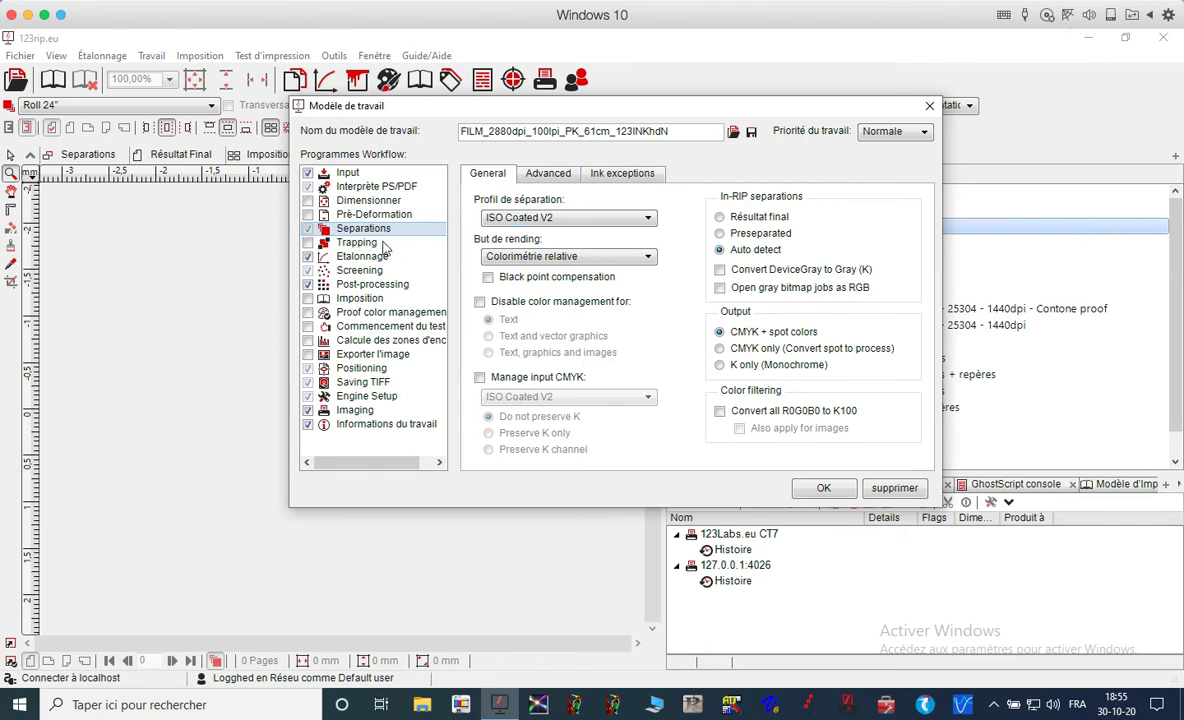
left_click(519, 218)
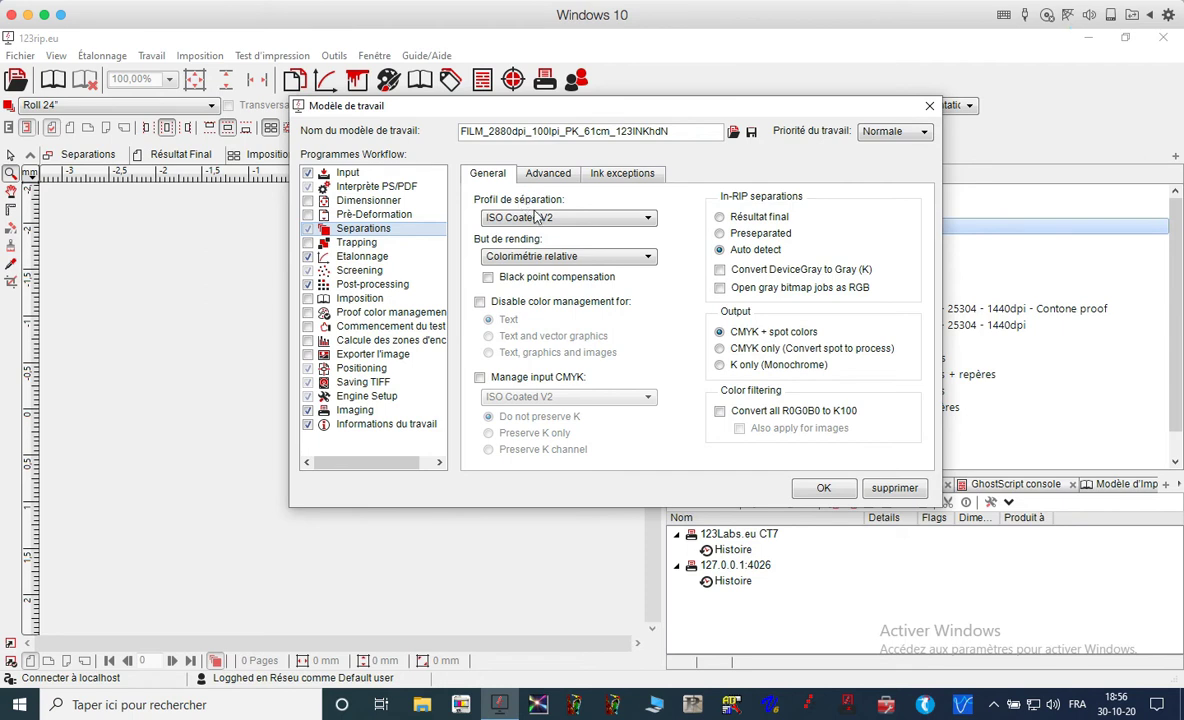
left_click(568, 222)
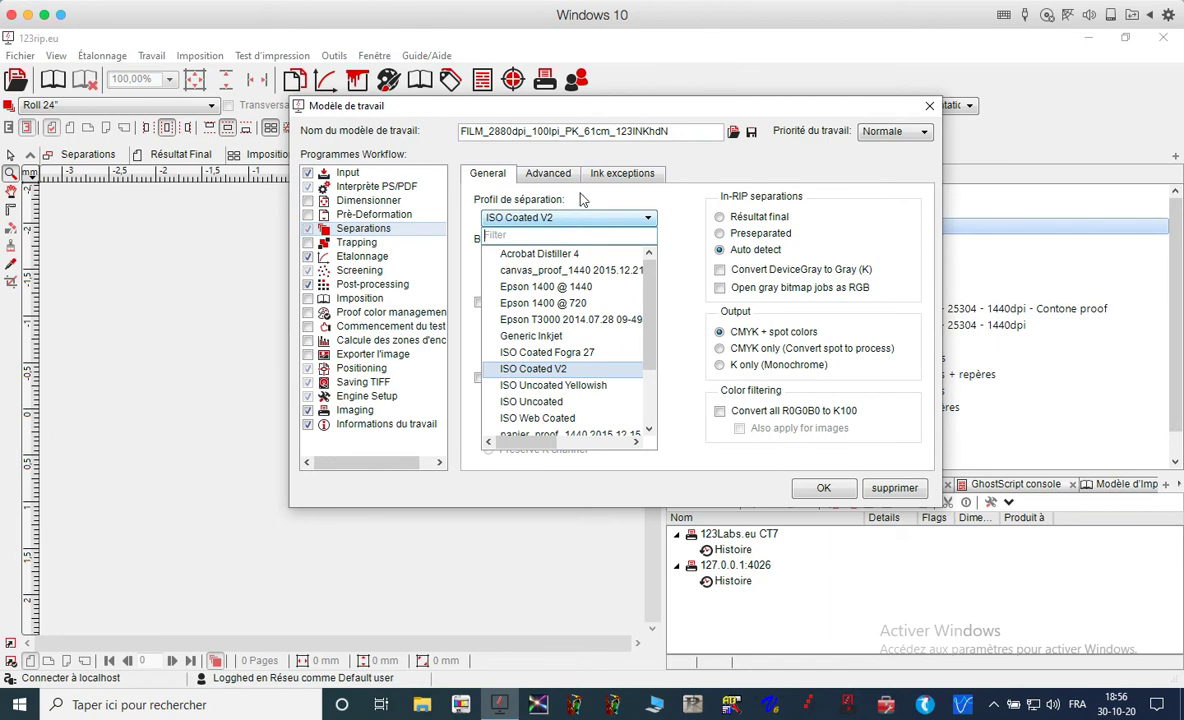
left_click(672, 214)
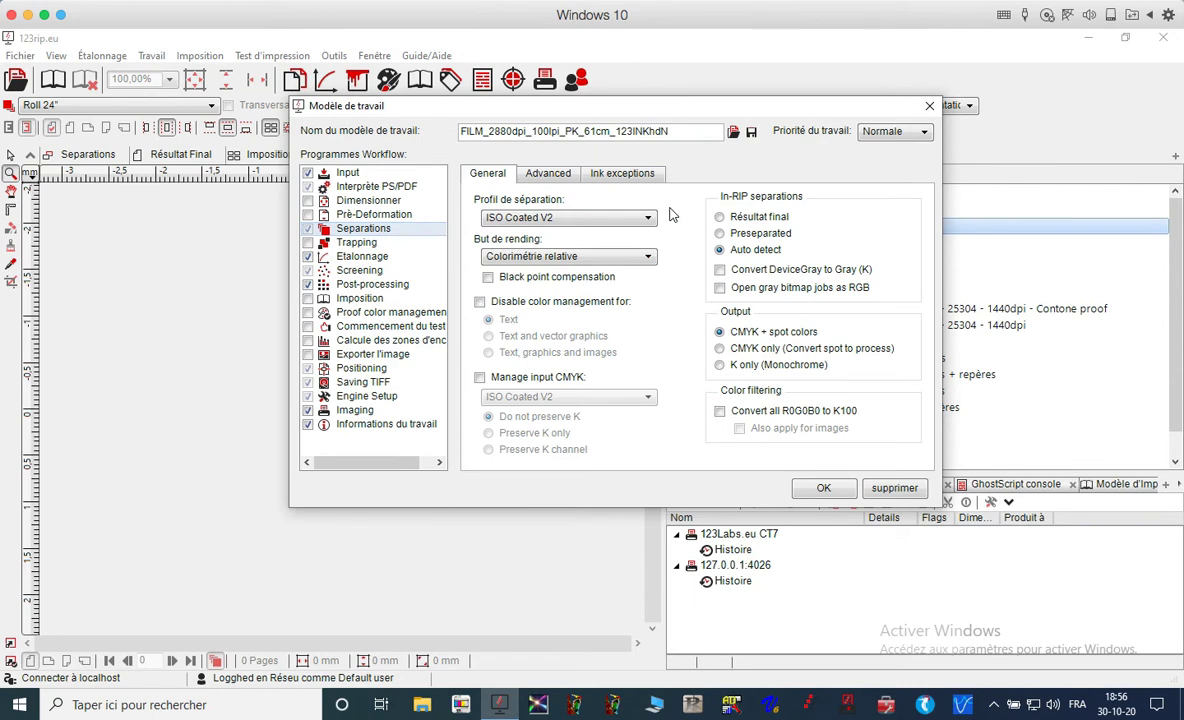
left_click(617, 221)
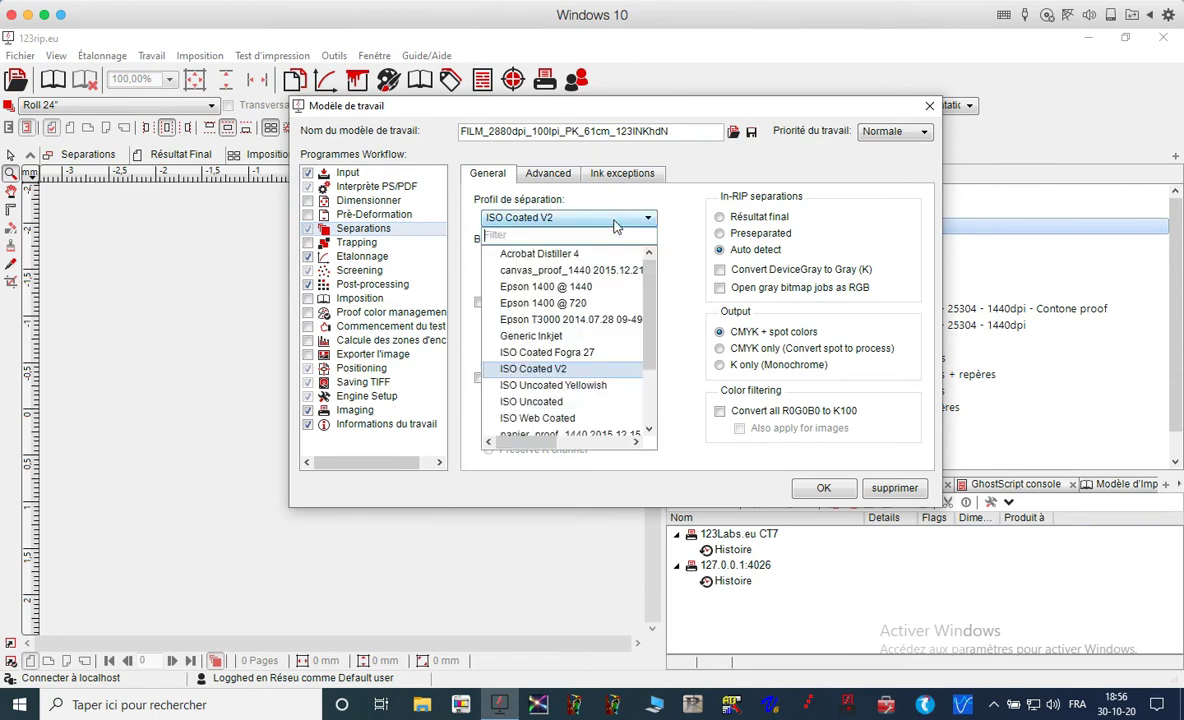
left_click(591, 370)
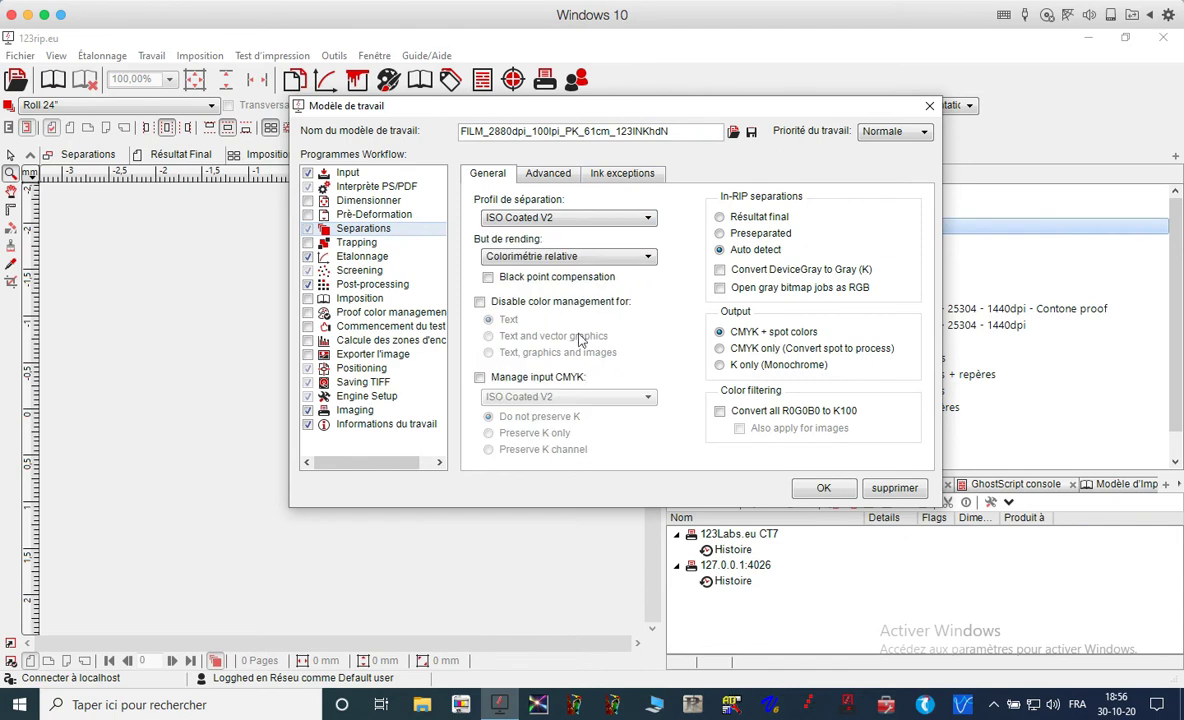
Examine the available separation profiles and rendering intents in the template's Separations settings.
left_click(555, 217)
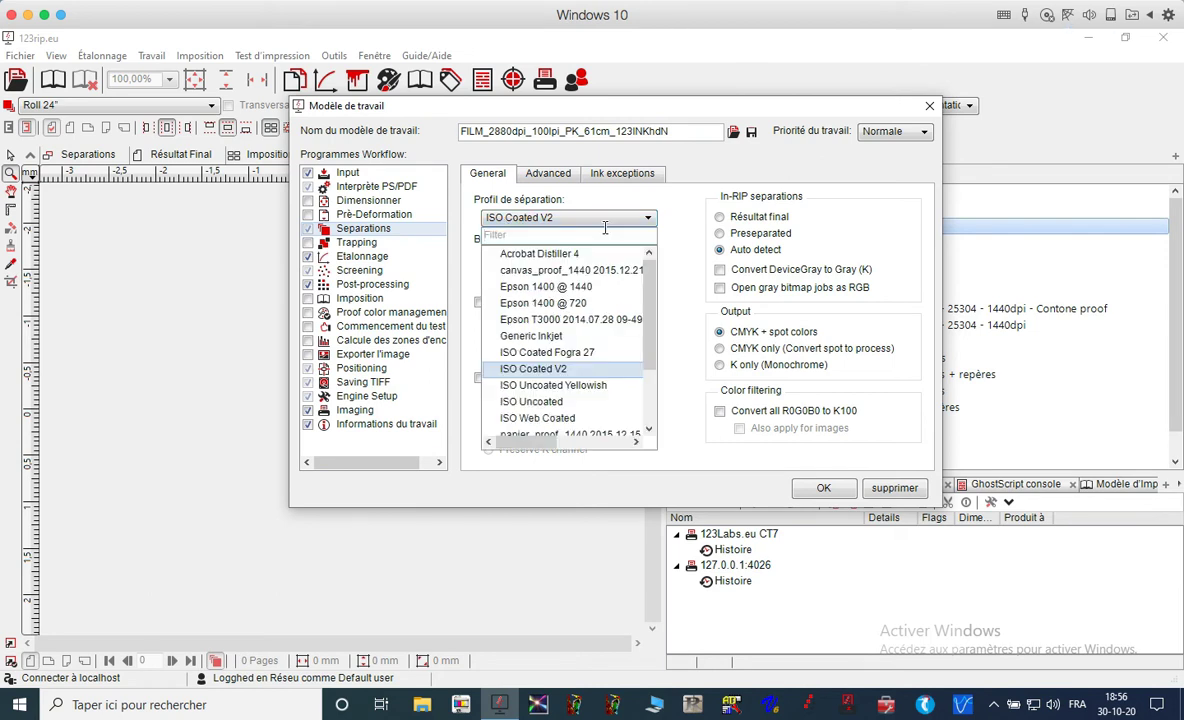
left_click(675, 267)
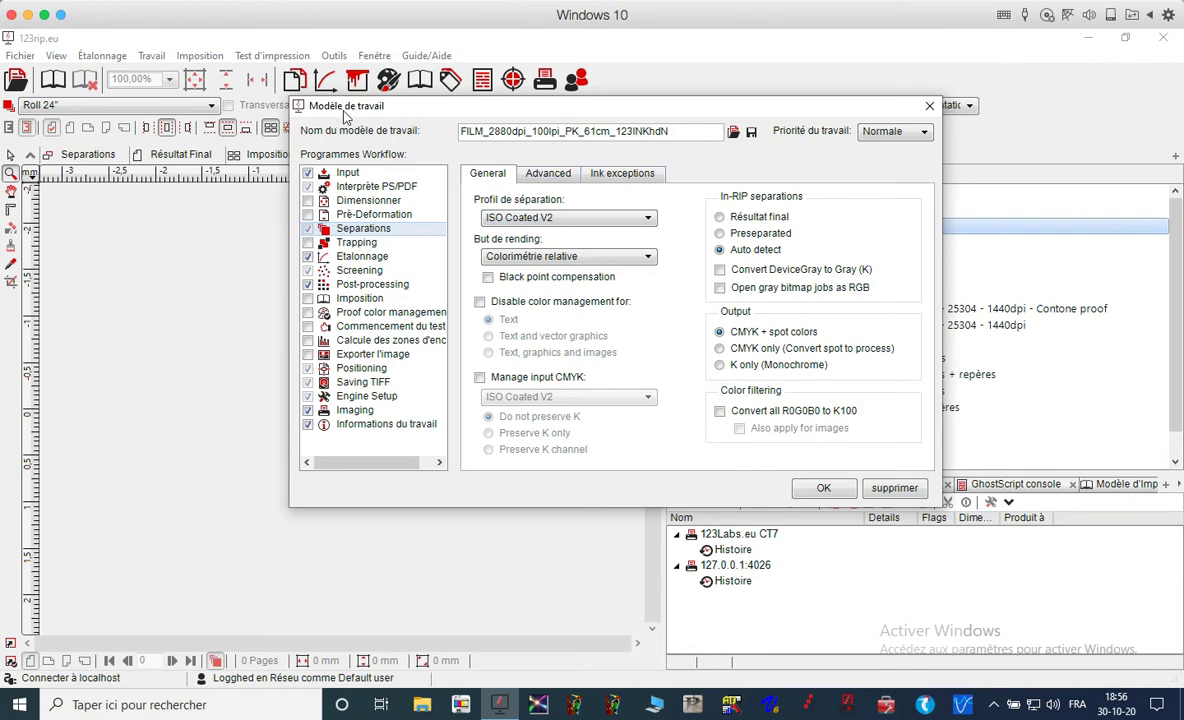
left_click(577, 218)
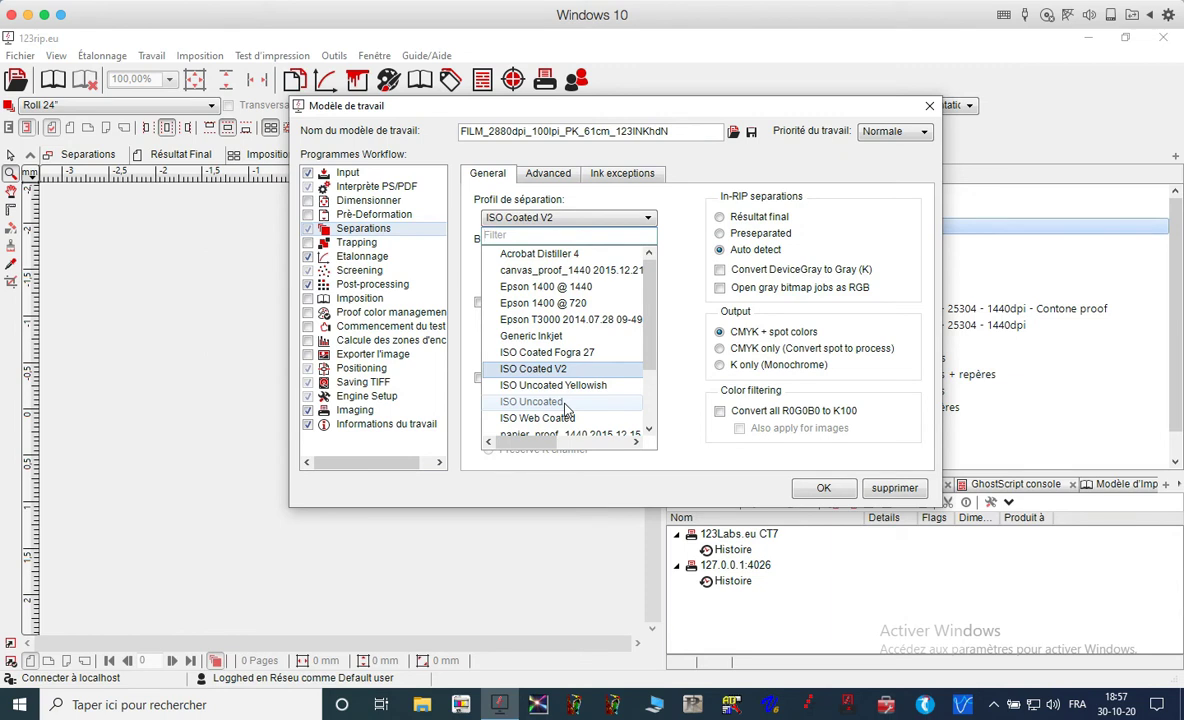
left_click(668, 336)
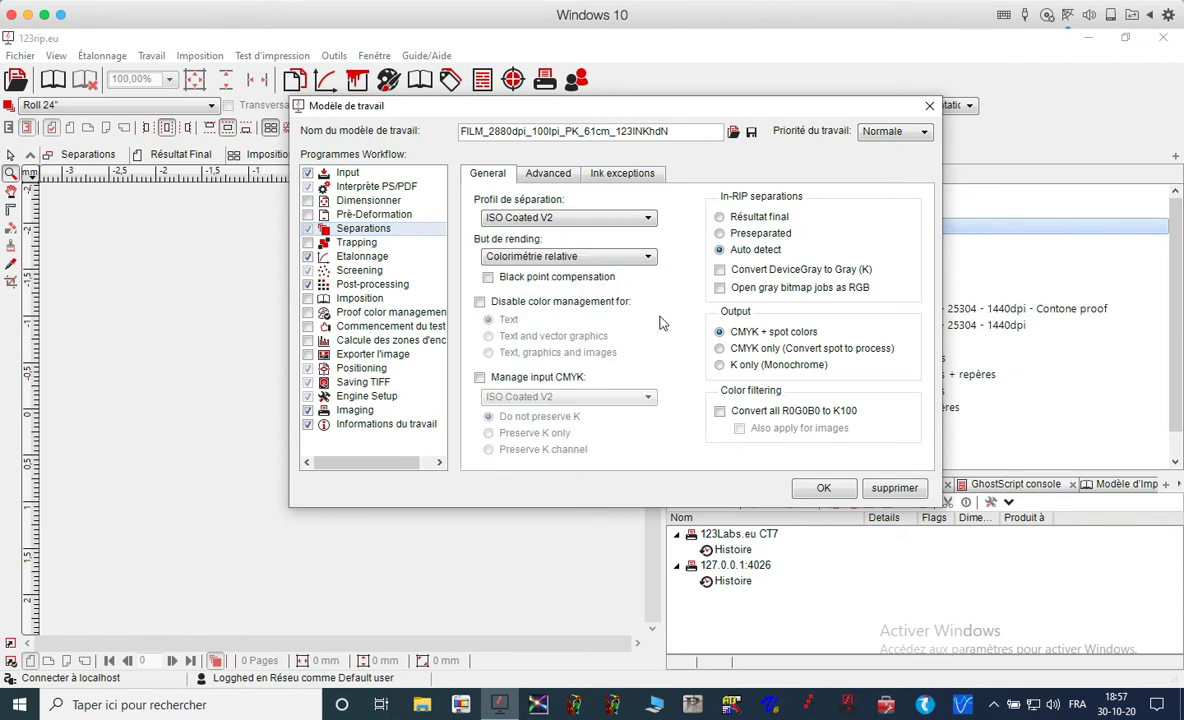
left_click(605, 226)
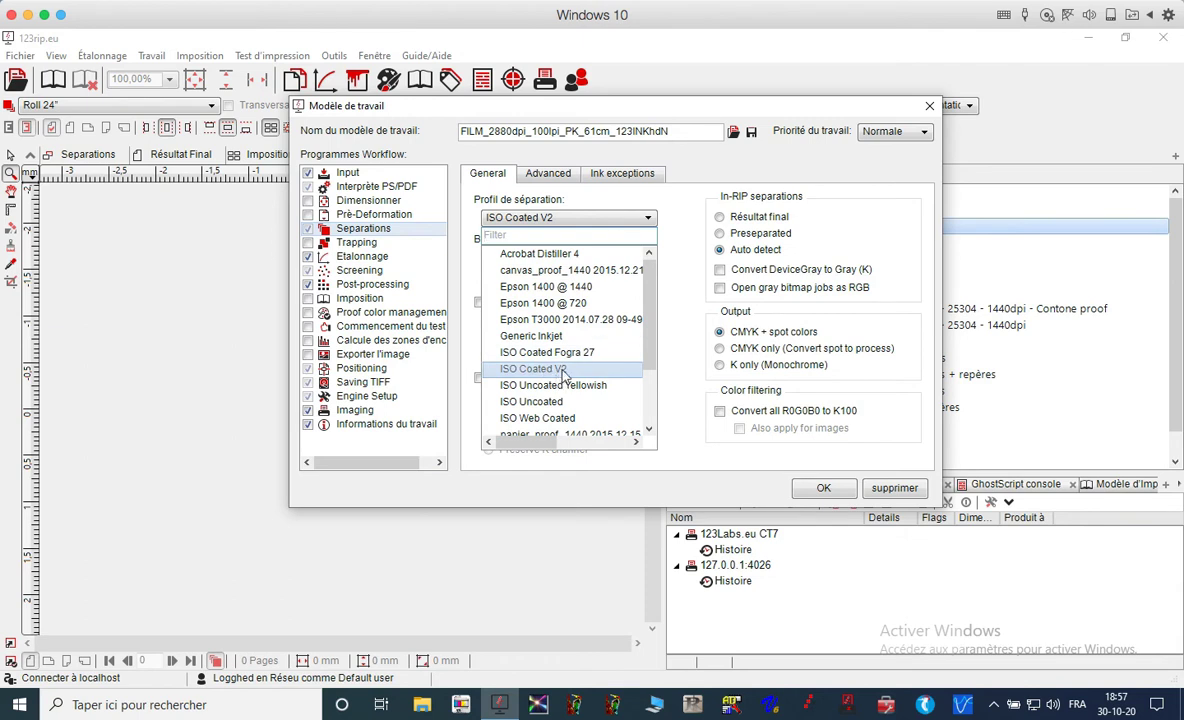
left_click(675, 376)
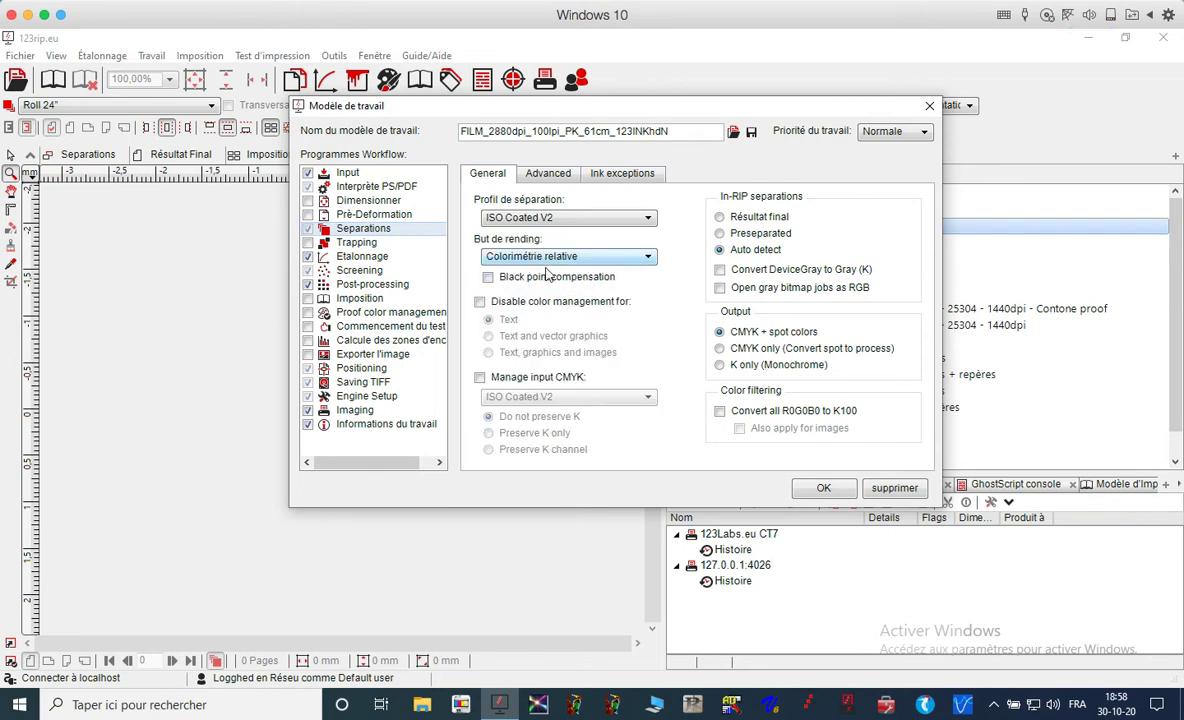
left_click(648, 258)
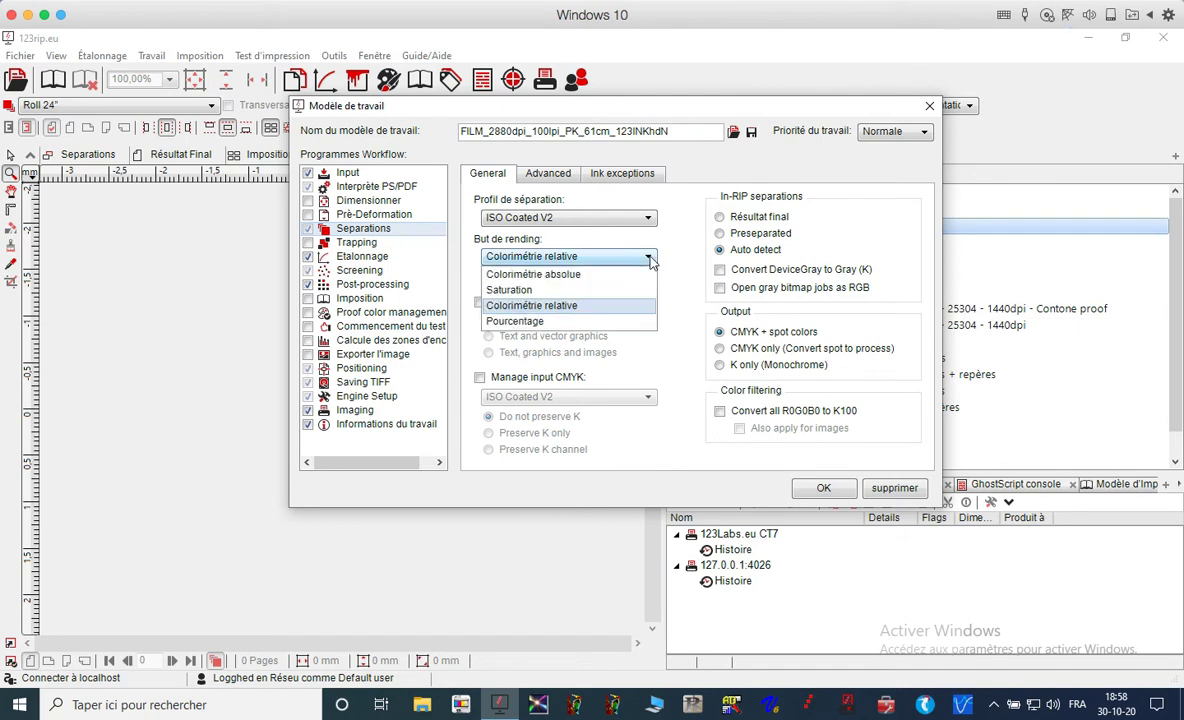
left_click(650, 258)
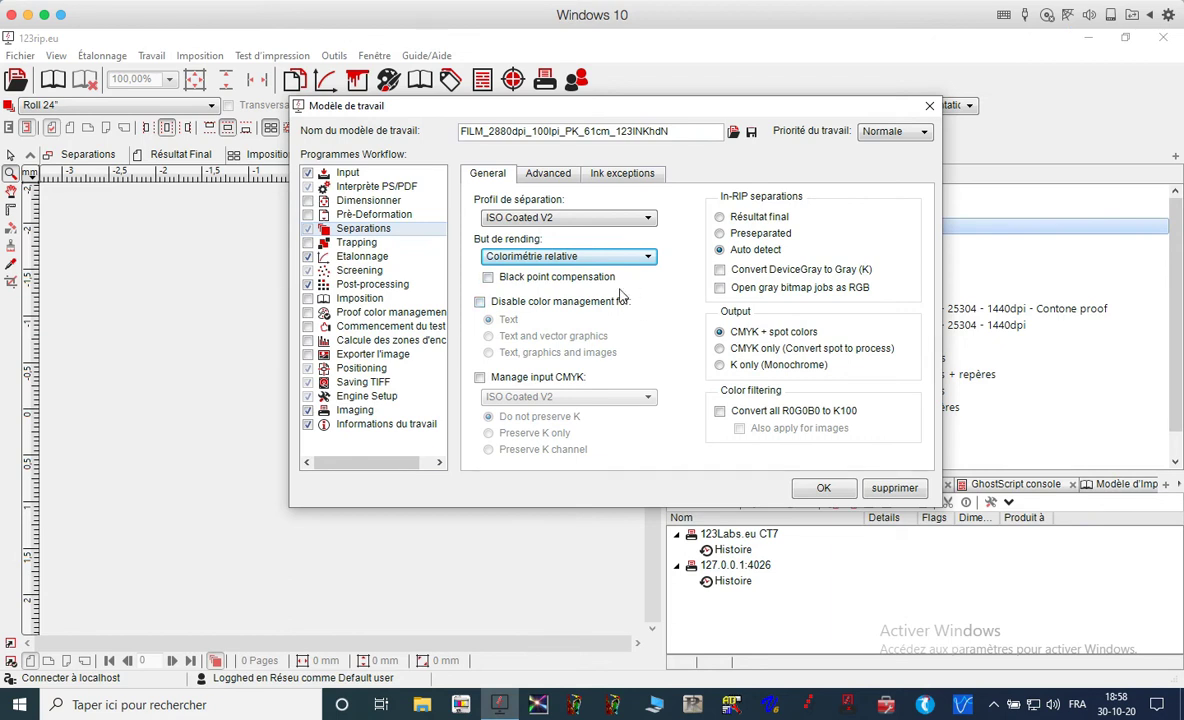
Try the "Disable color management for" option and turn it back off.
left_click(570, 308)
left_click(570, 308)
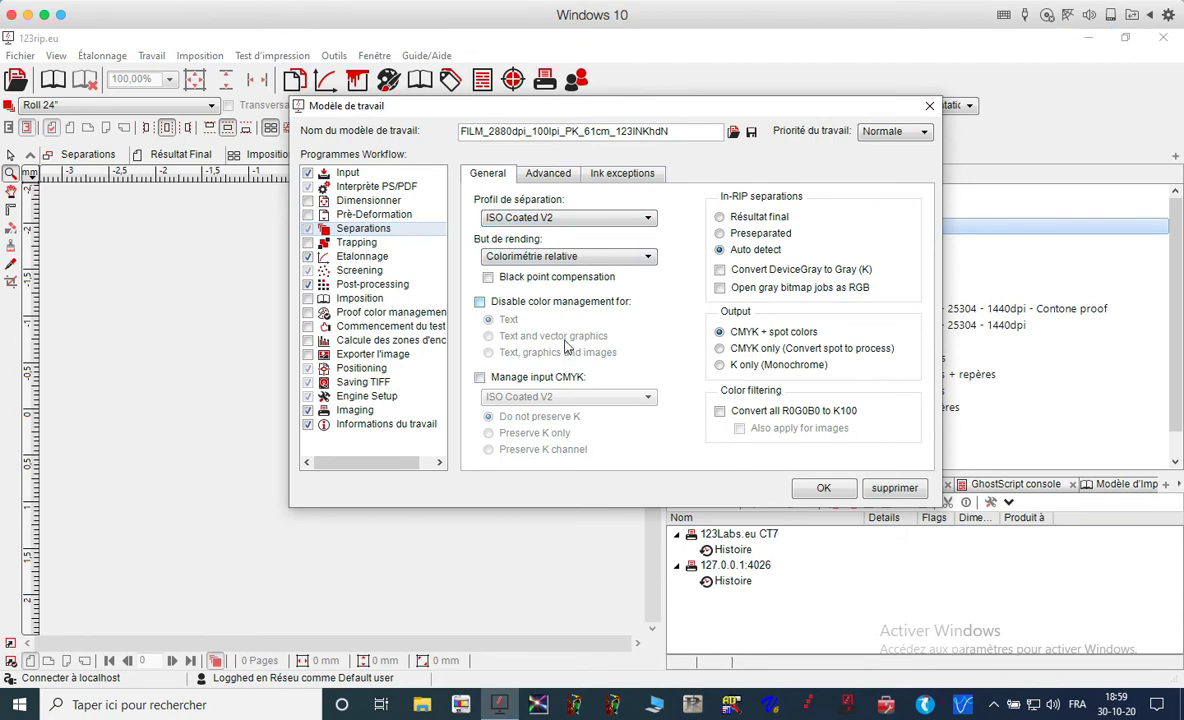
left_click(480, 301)
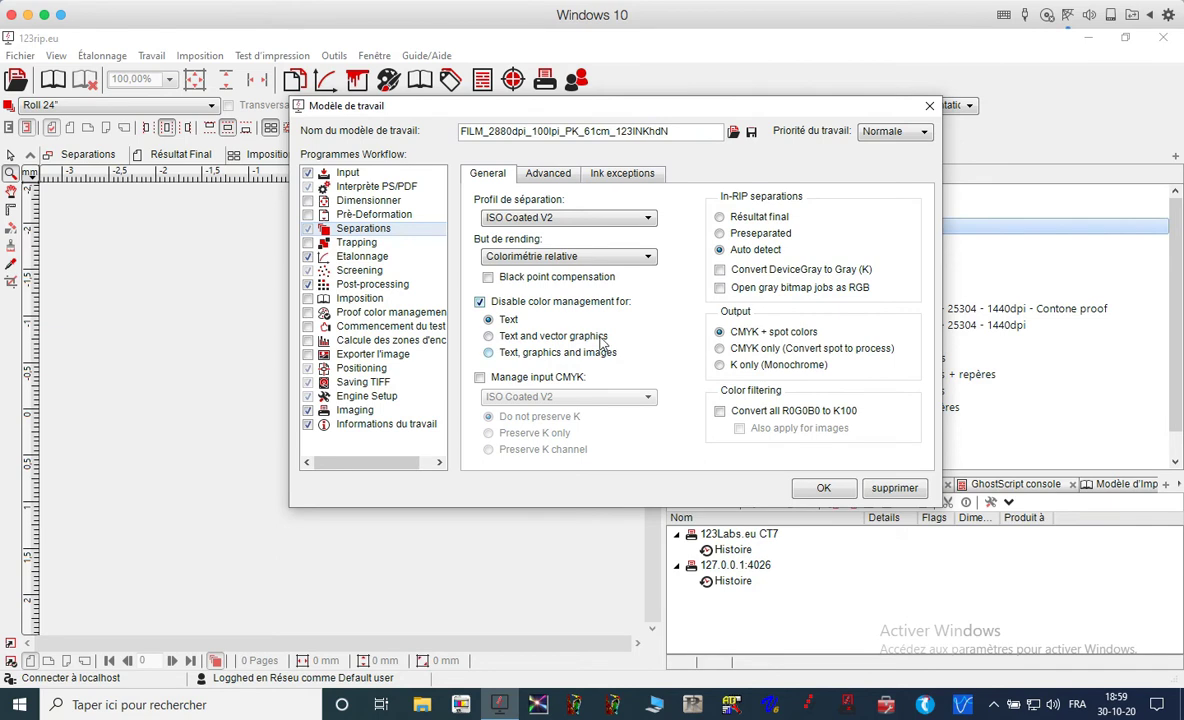
left_click(520, 304)
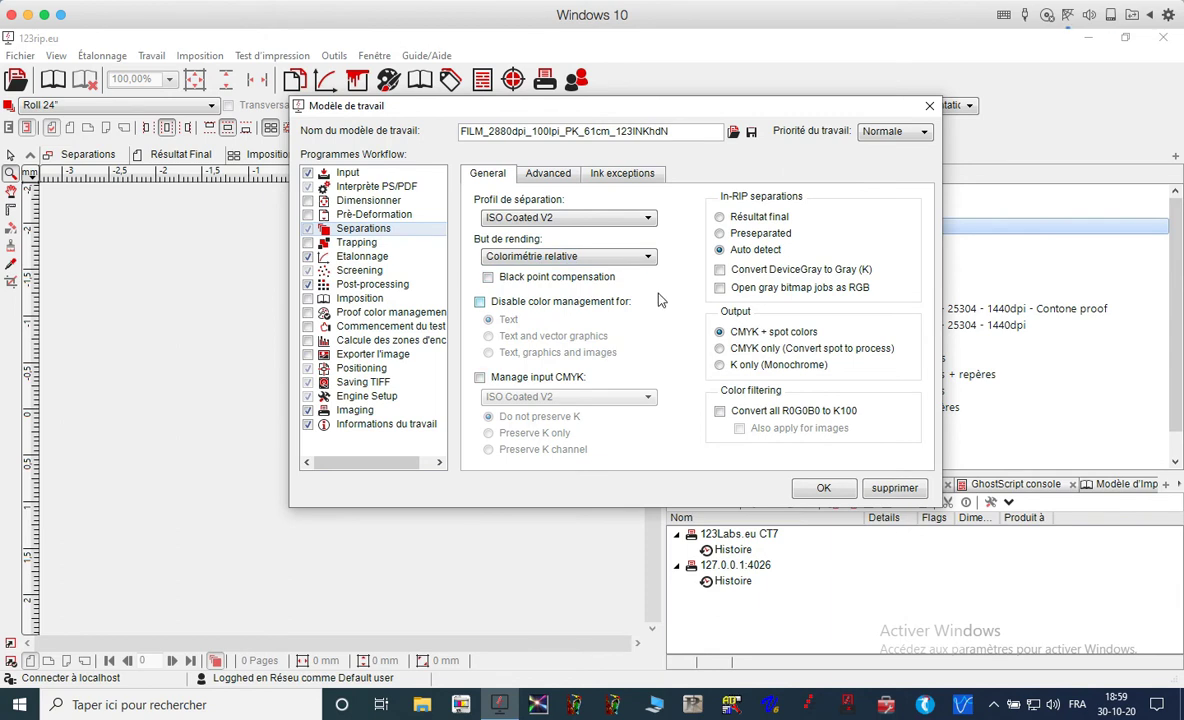
Check the separation profile choices again and keep ISO Coated V2 selected.
left_click(599, 219)
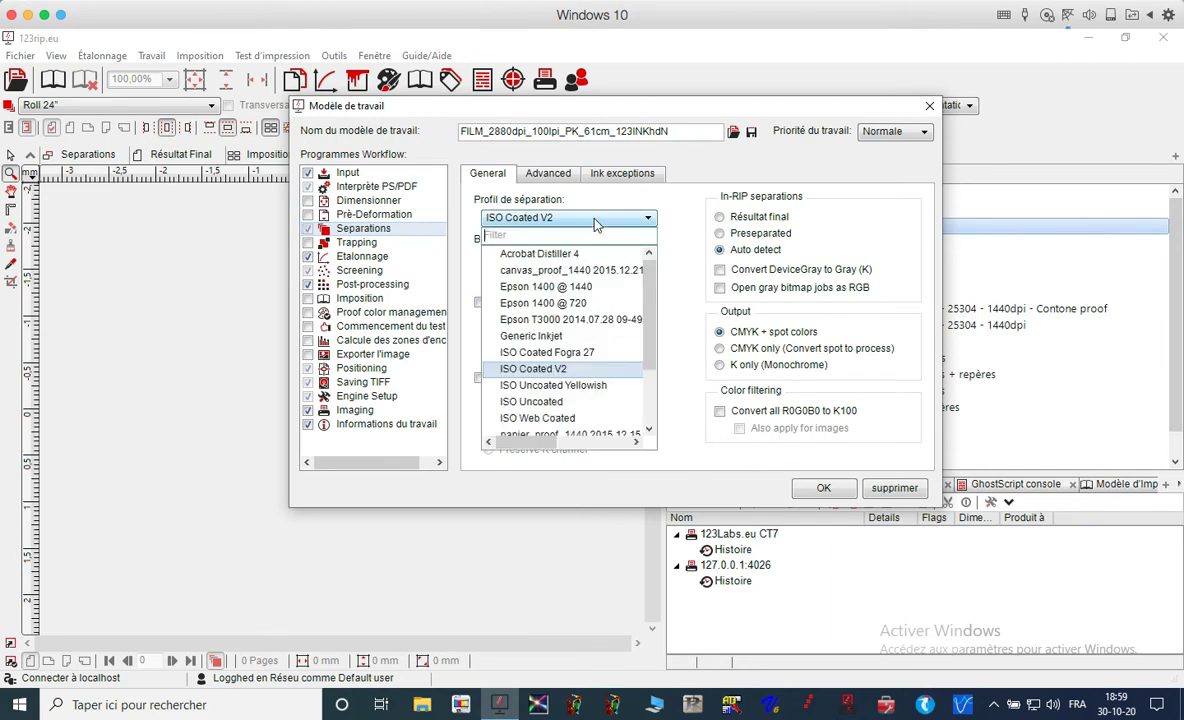
left_click(684, 222)
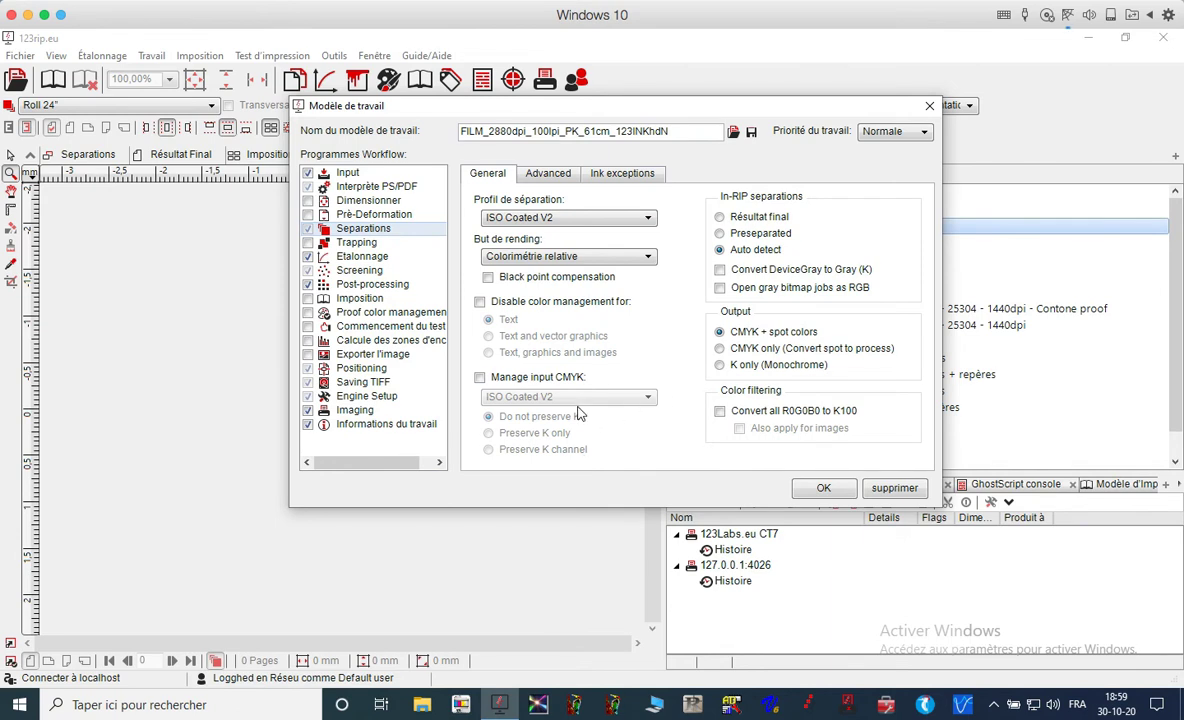
left_click(540, 217)
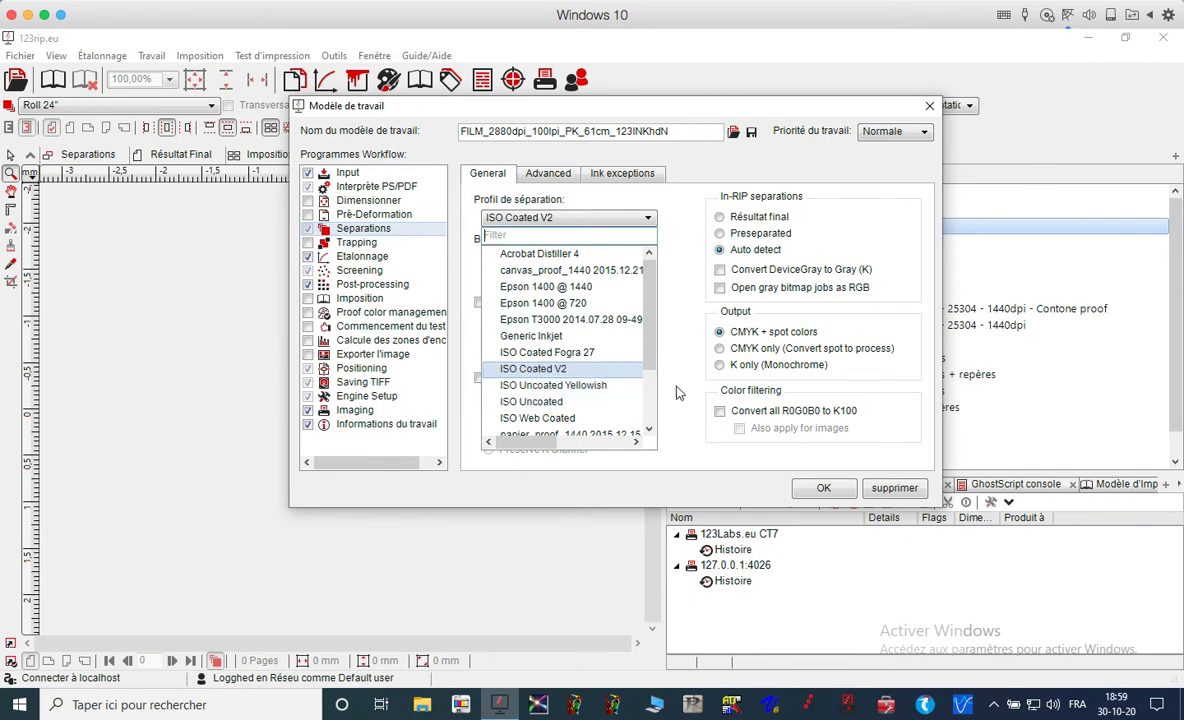
left_click(604, 369)
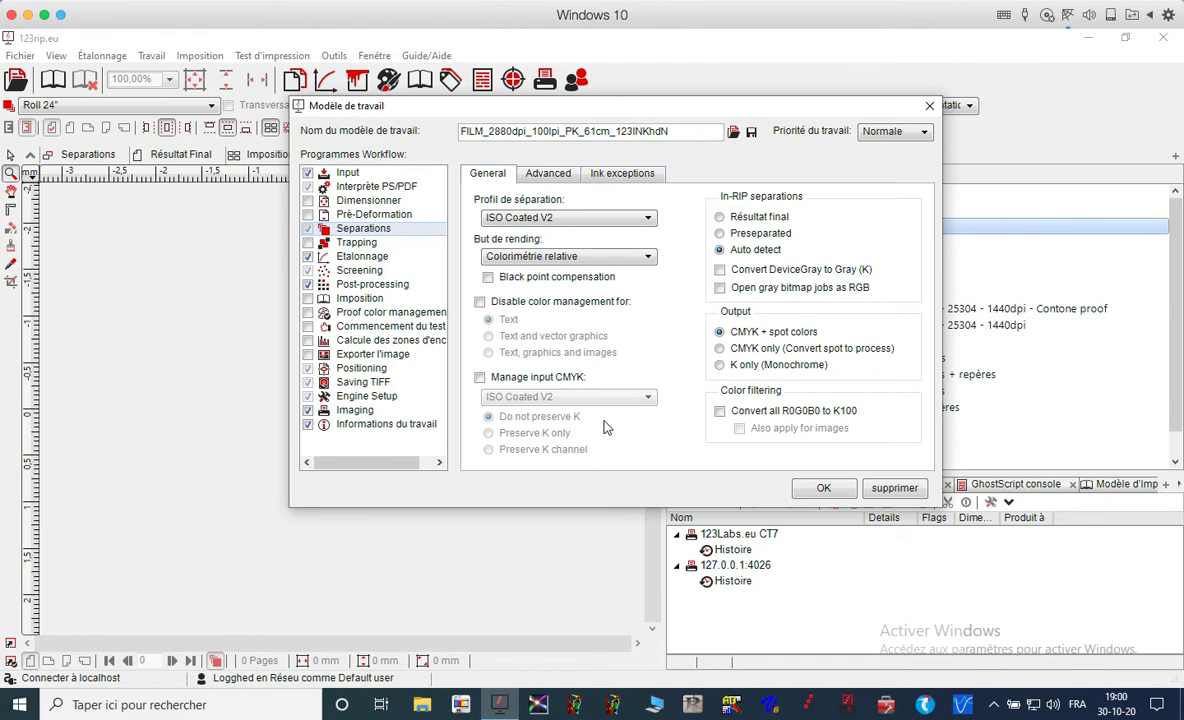
Try the "Manage input CMYK" option, browse its input profiles, and turn it back off.
left_click(530, 377)
left_click(561, 399)
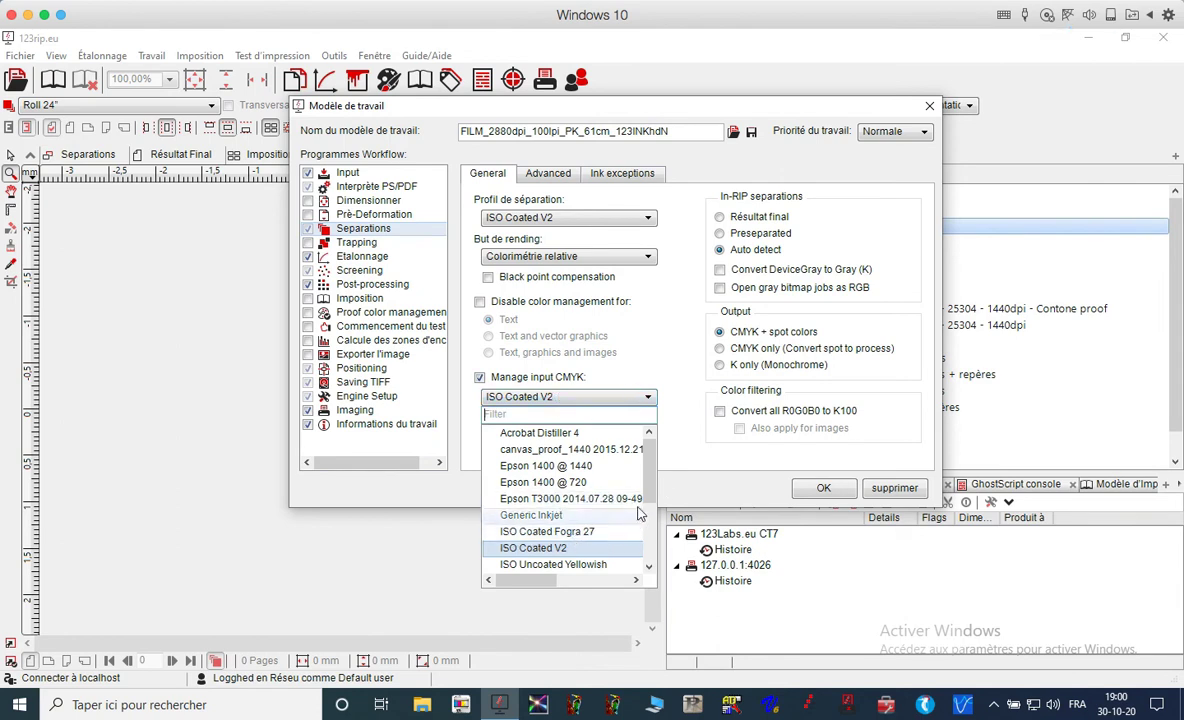
left_click_drag(650, 491, 652, 529)
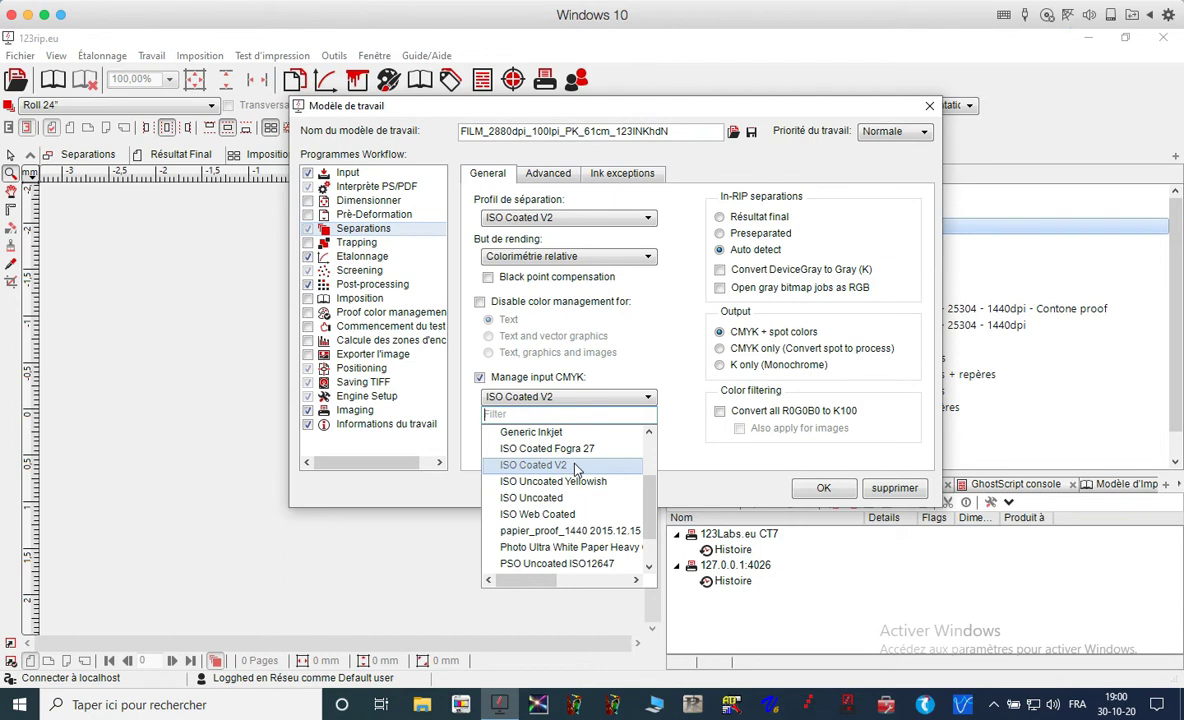
left_click(662, 364)
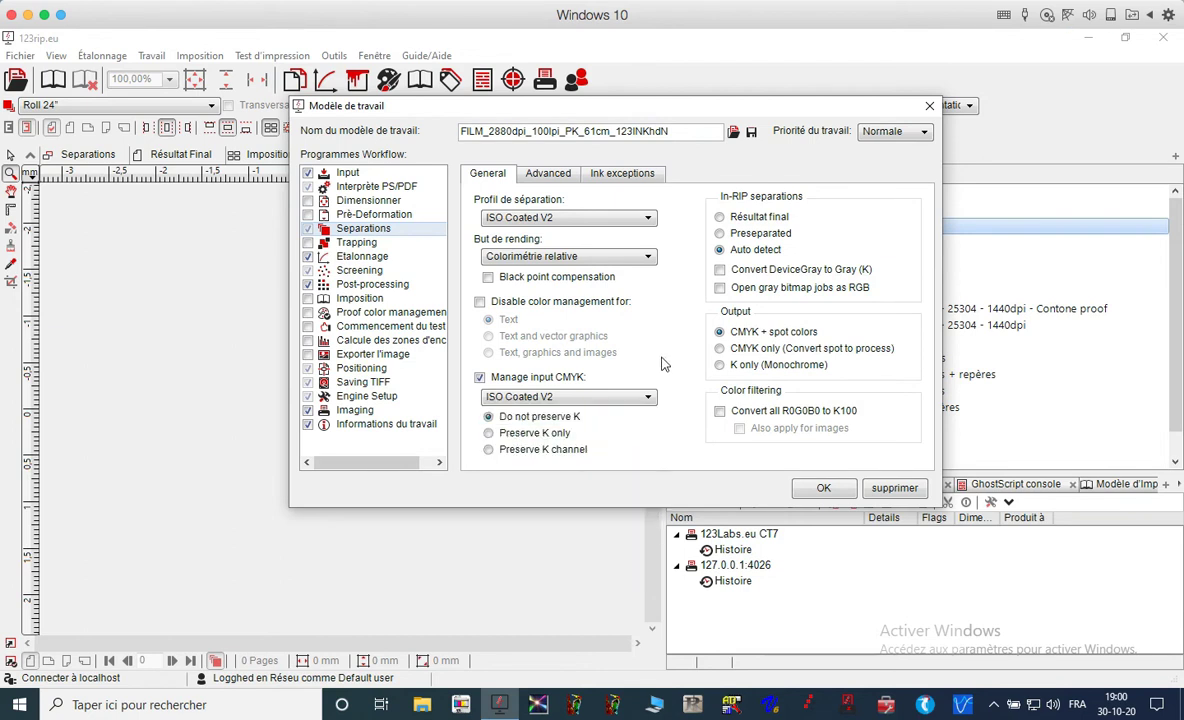
left_click(537, 382)
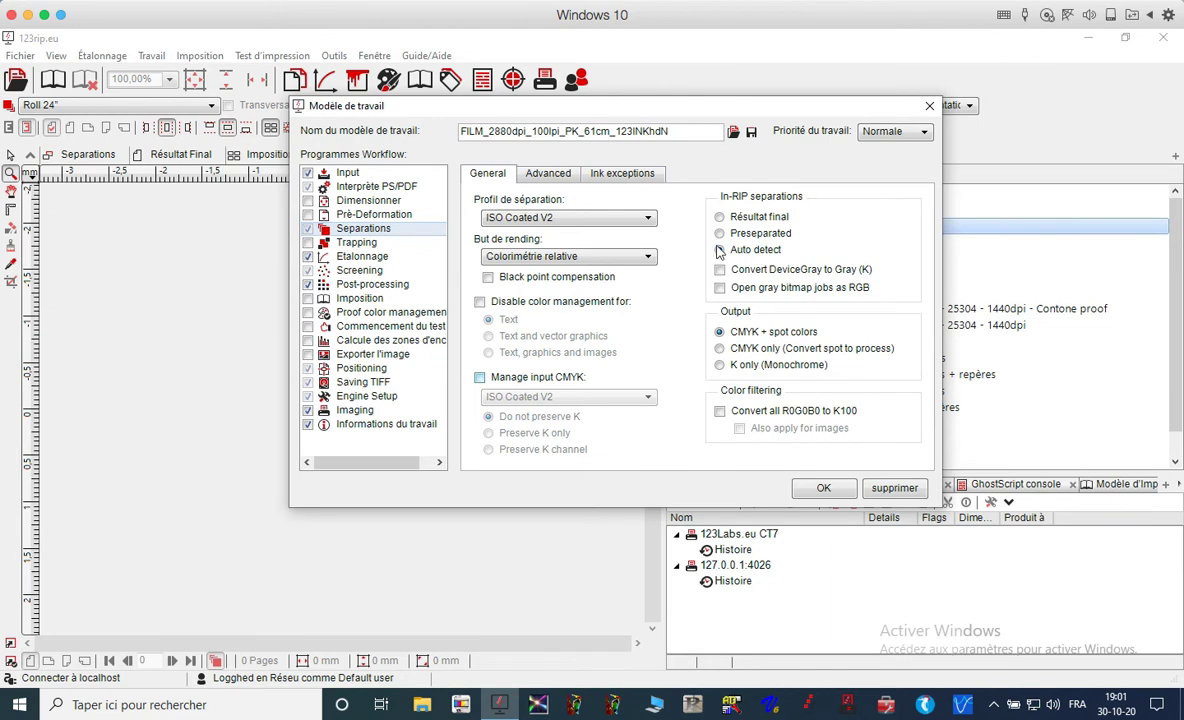
Check the template's Etalonnage curves and Interprète PS/PDF settings, and return to the Separations settings.
left_click_drag(667, 111, 737, 115)
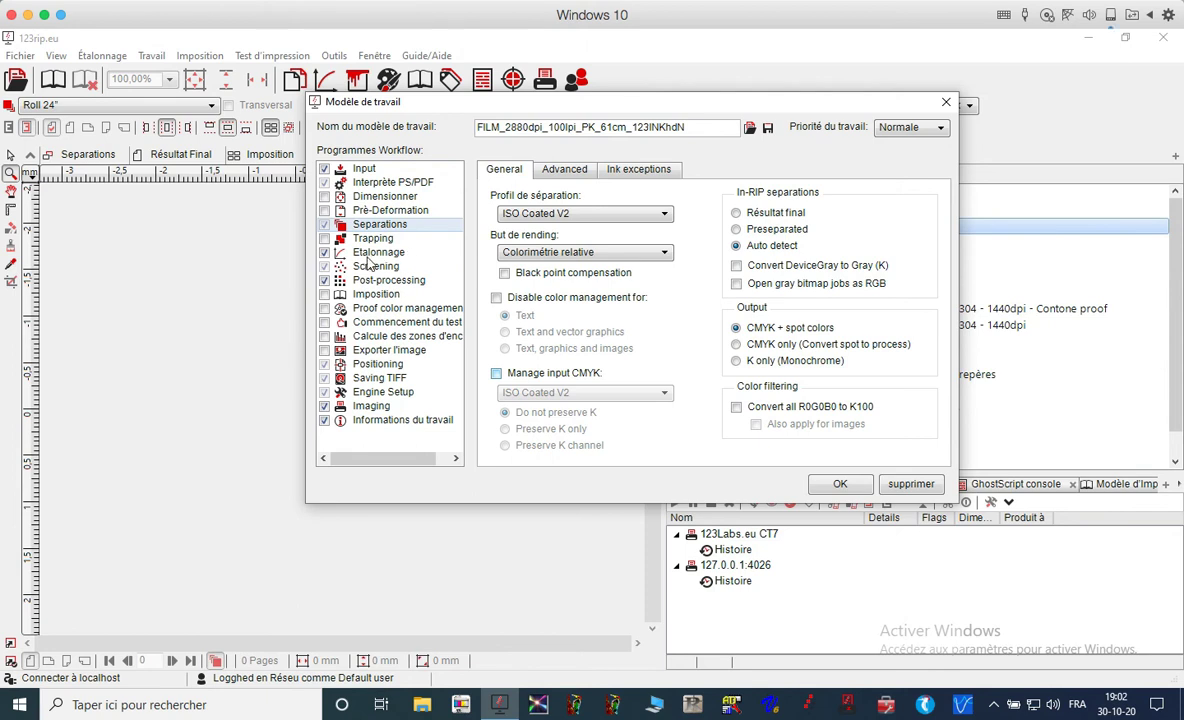
left_click(368, 255)
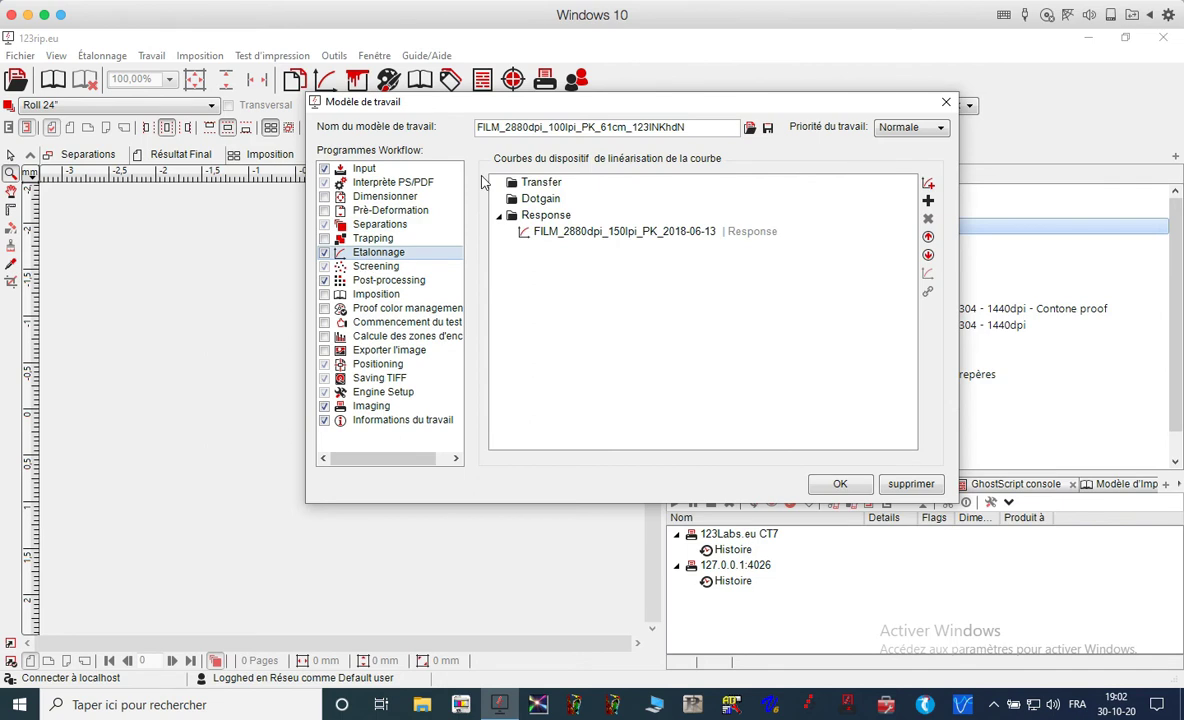
left_click(381, 225)
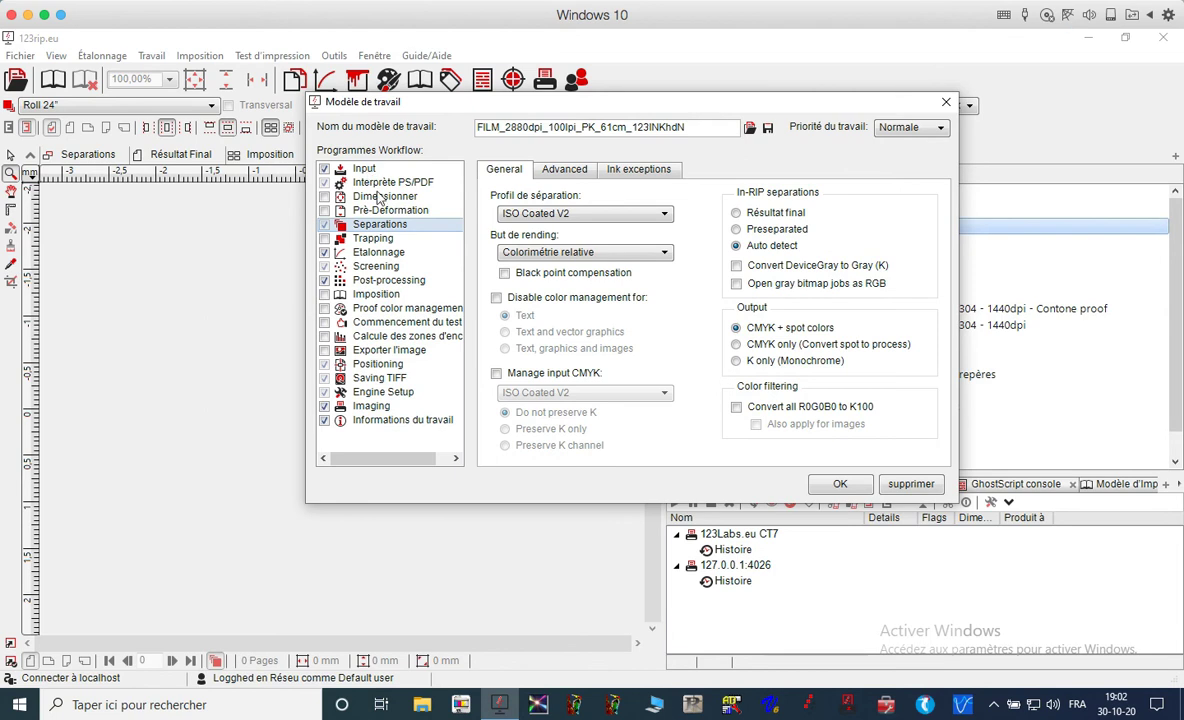
left_click(356, 183)
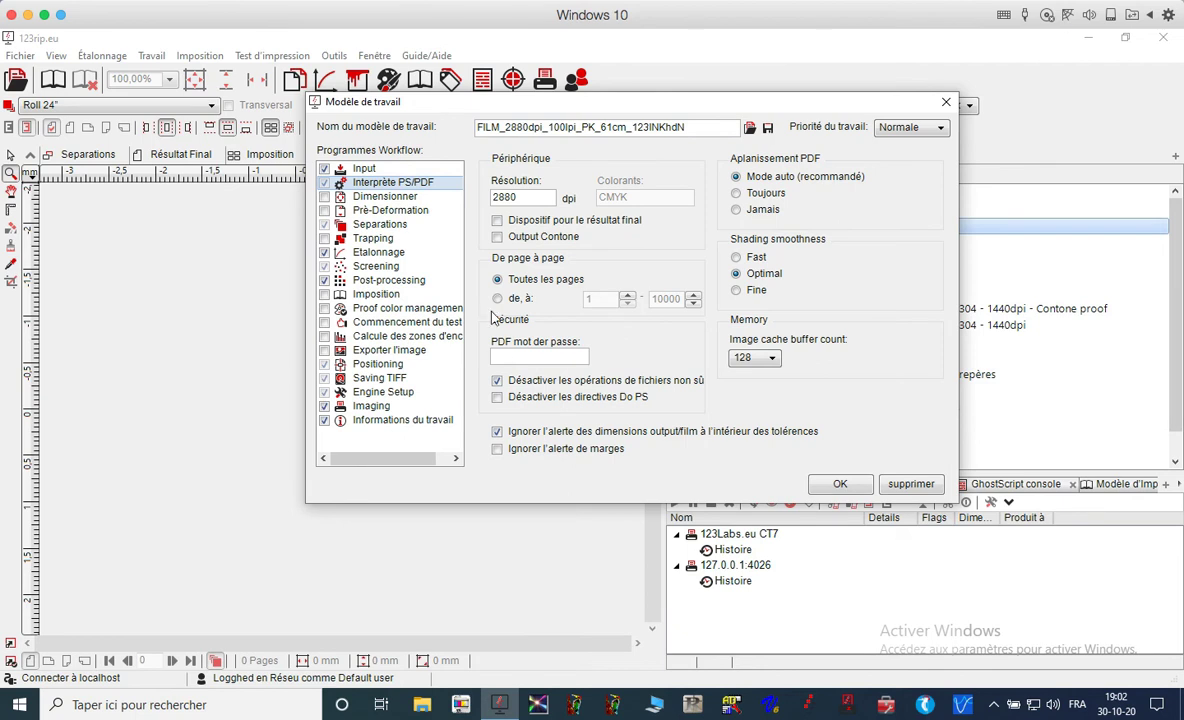
left_click(362, 226)
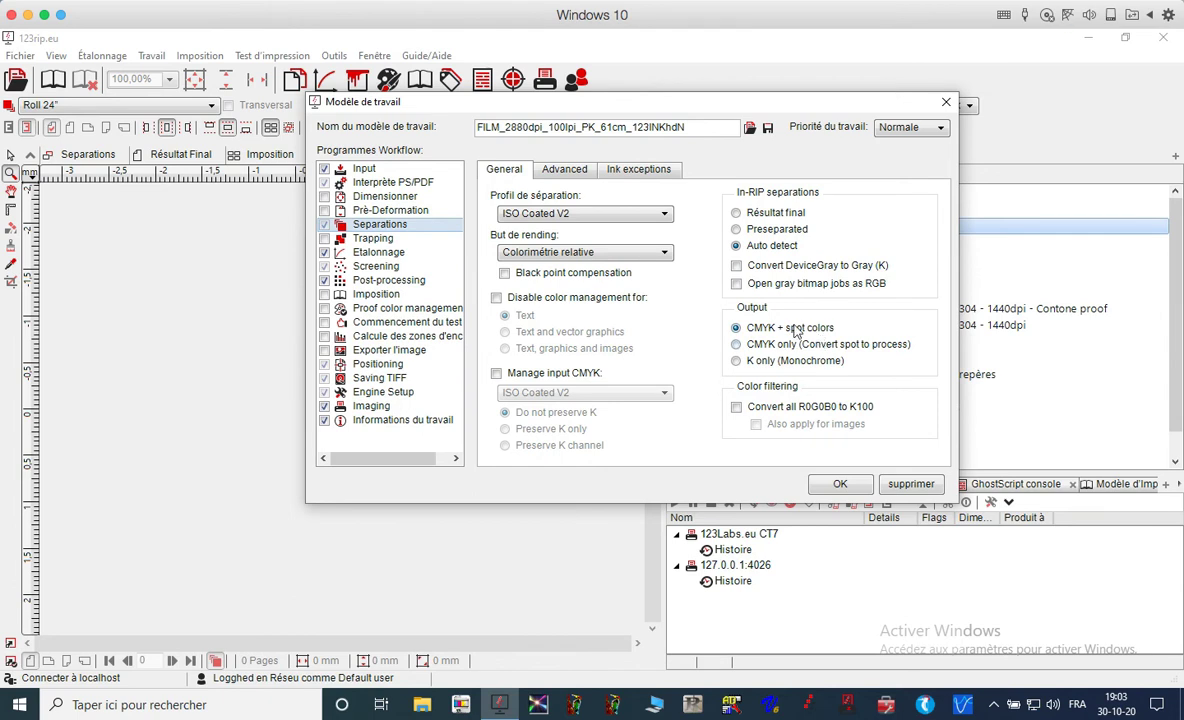
Try the "CMYK only (Convert spot to process)" and "K only (Monochrome)" separation outputs, and return to "CMYK + spot colors".
left_click(736, 344)
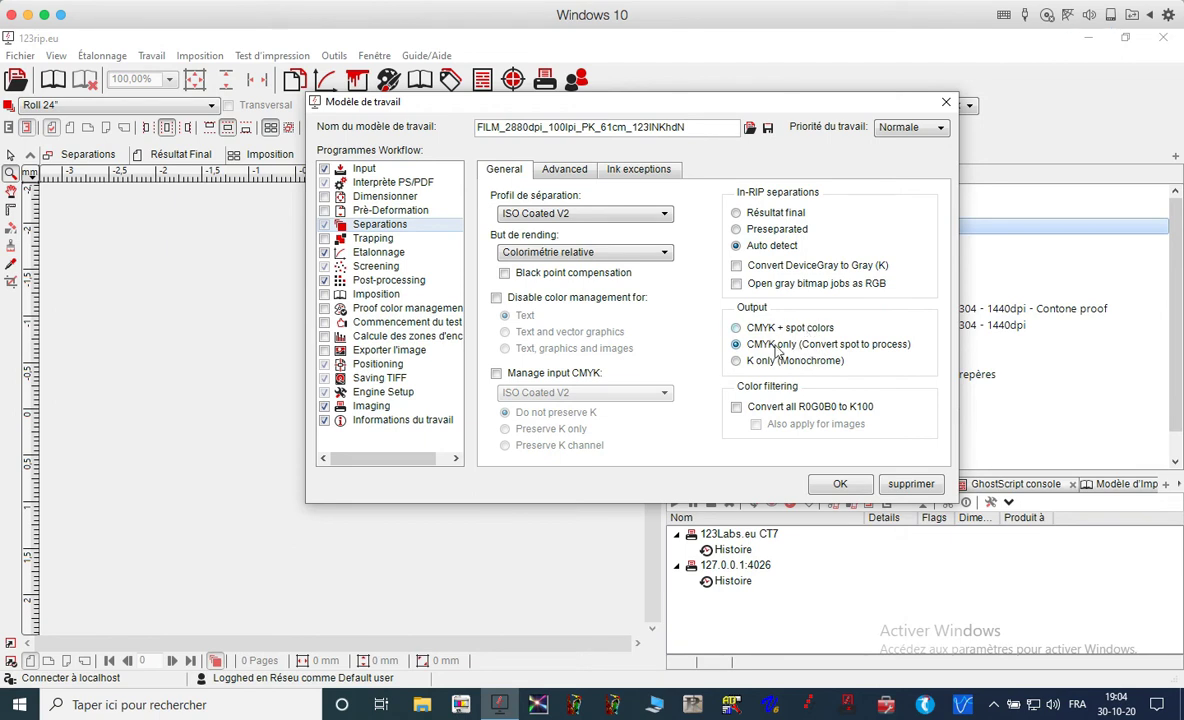
left_click(736, 328)
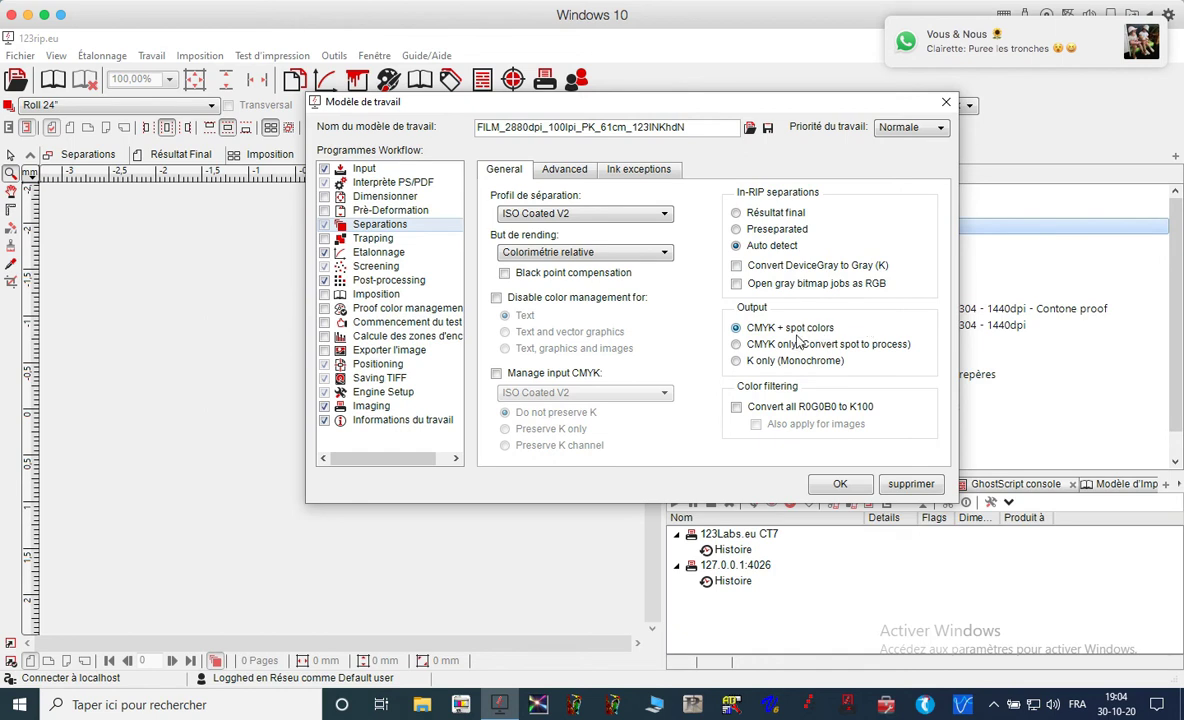
left_click(768, 350)
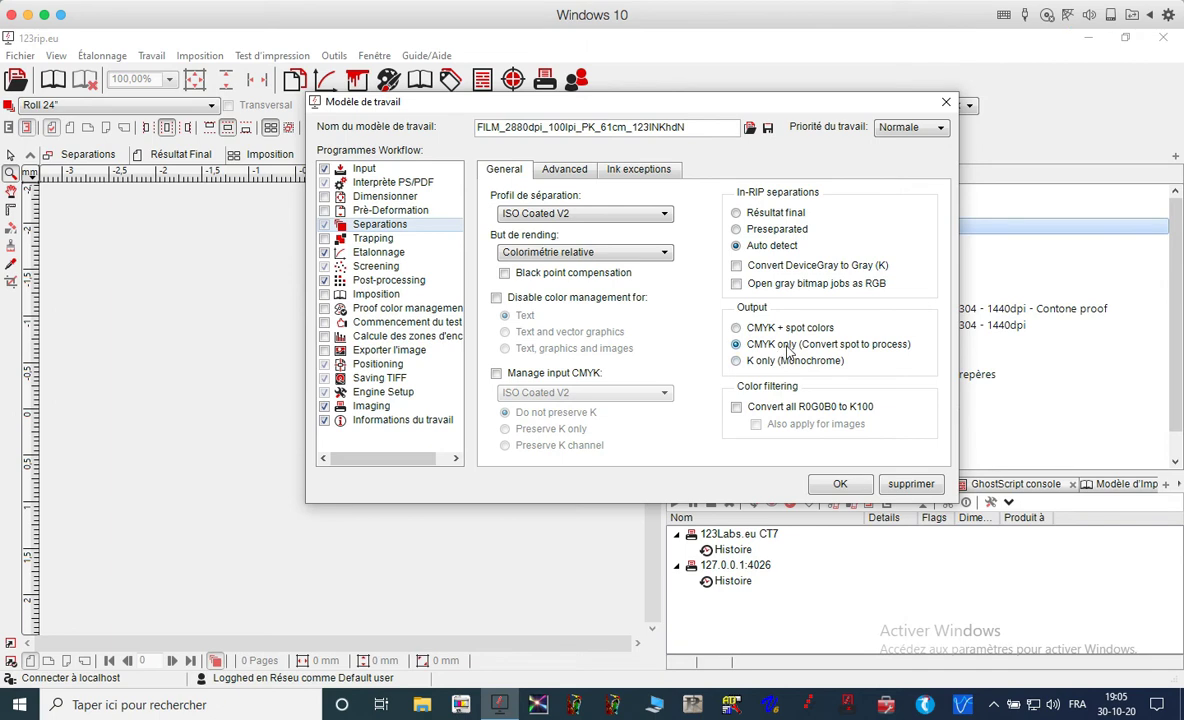
left_click(739, 363)
left_click(738, 328)
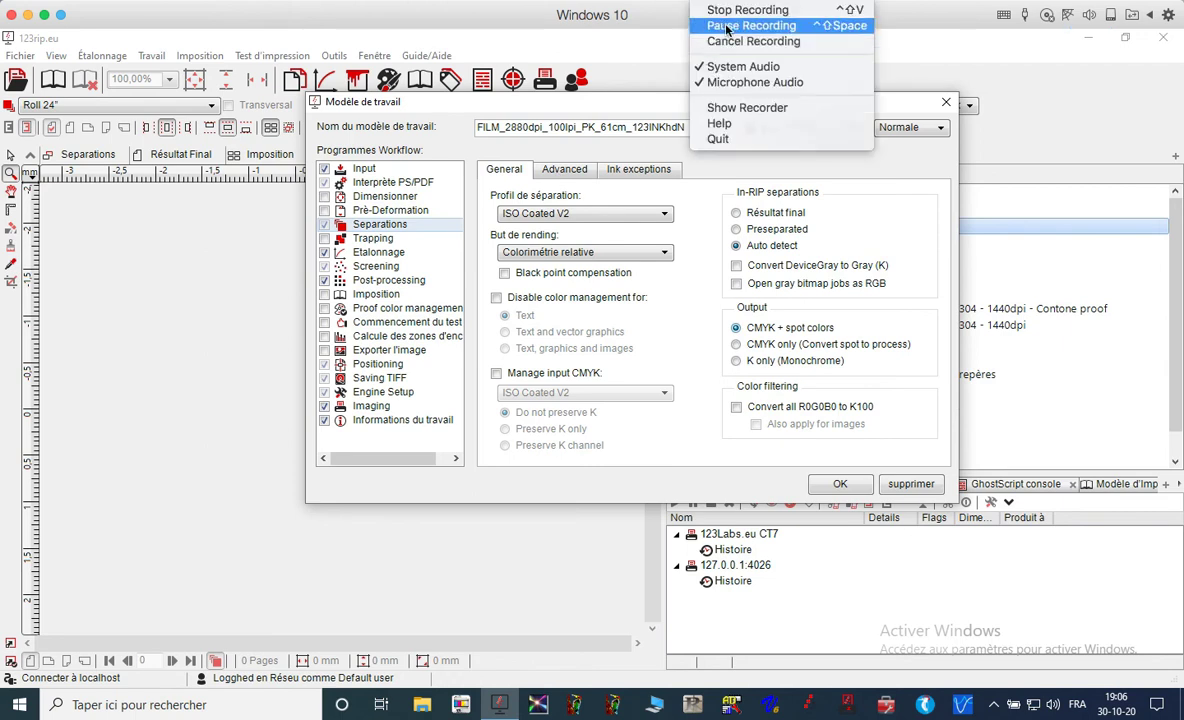
left_click(735, 24)
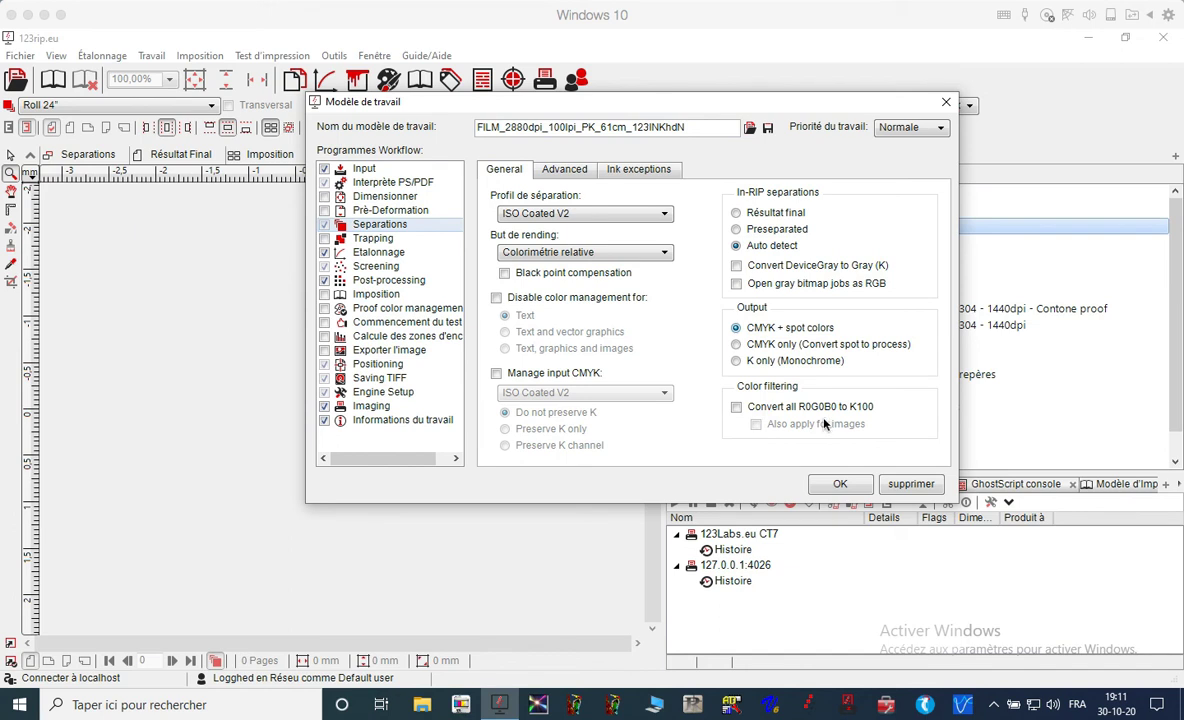
Try the "Convert all R0G0B0 to K100" color filtering option and turn it back off.
left_click(736, 408)
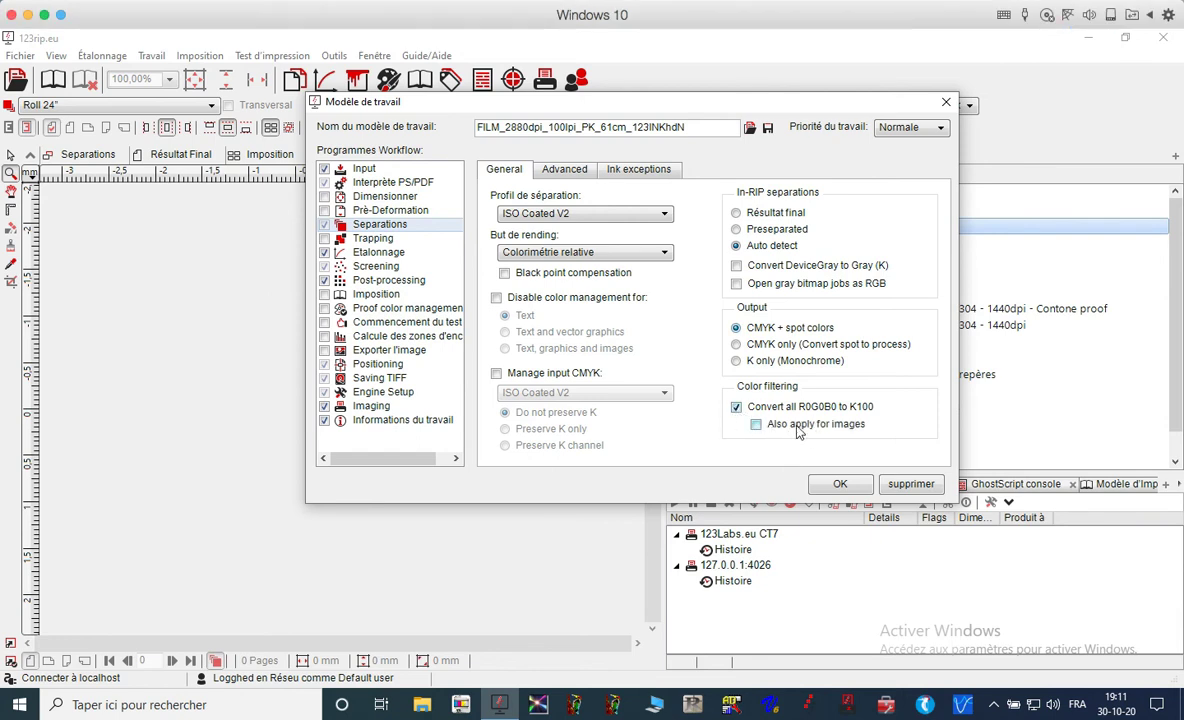
left_click(737, 408)
Review the Advanced separation settings and the nonzero overprint mode choices, keeping Force 'True' mode selected.
left_click(375, 238)
left_click(368, 211)
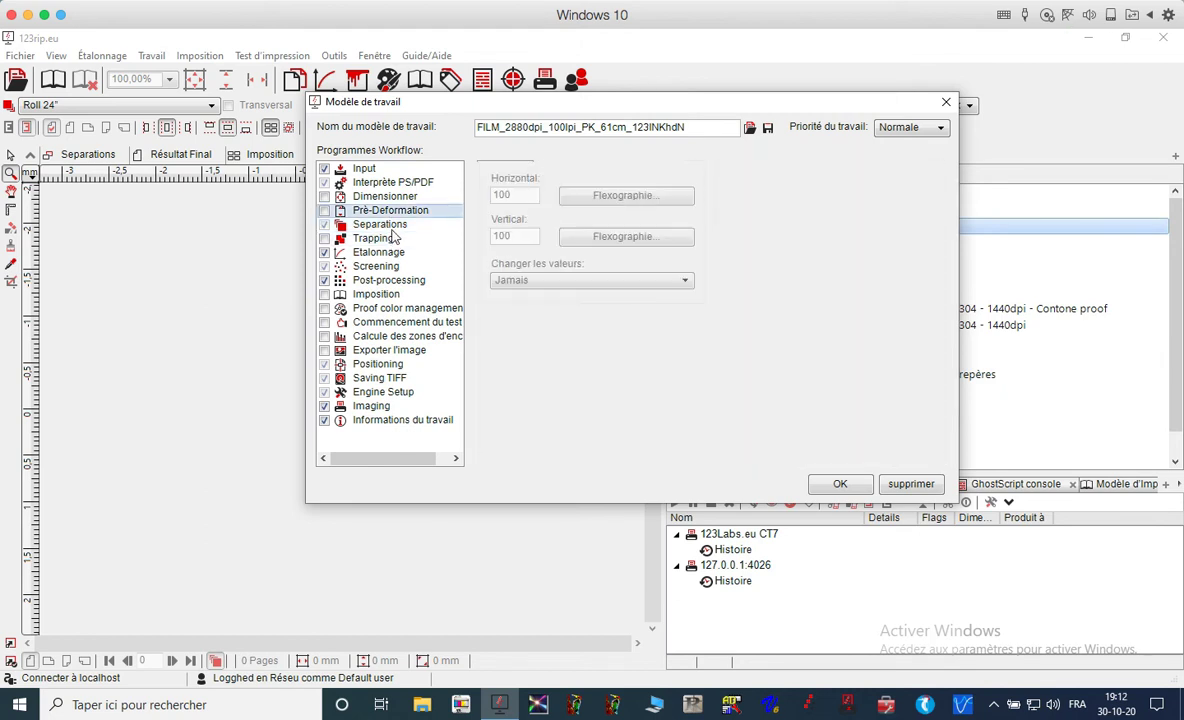
left_click(385, 225)
left_click(564, 169)
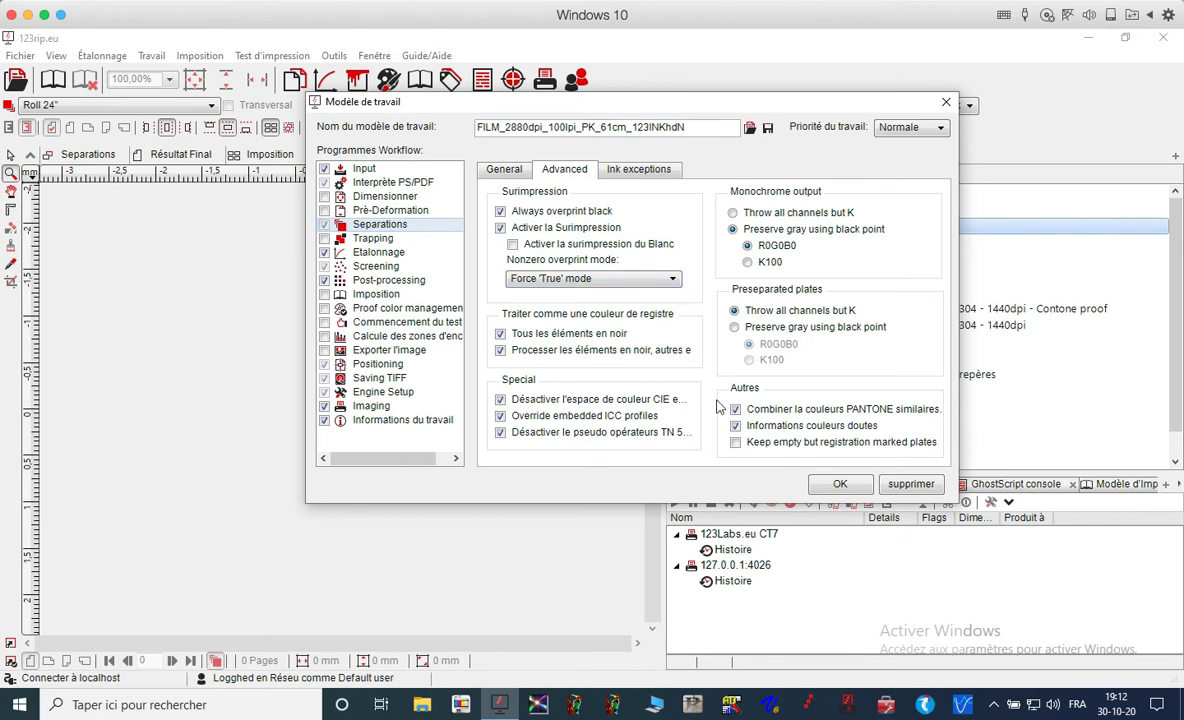
left_click(646, 170)
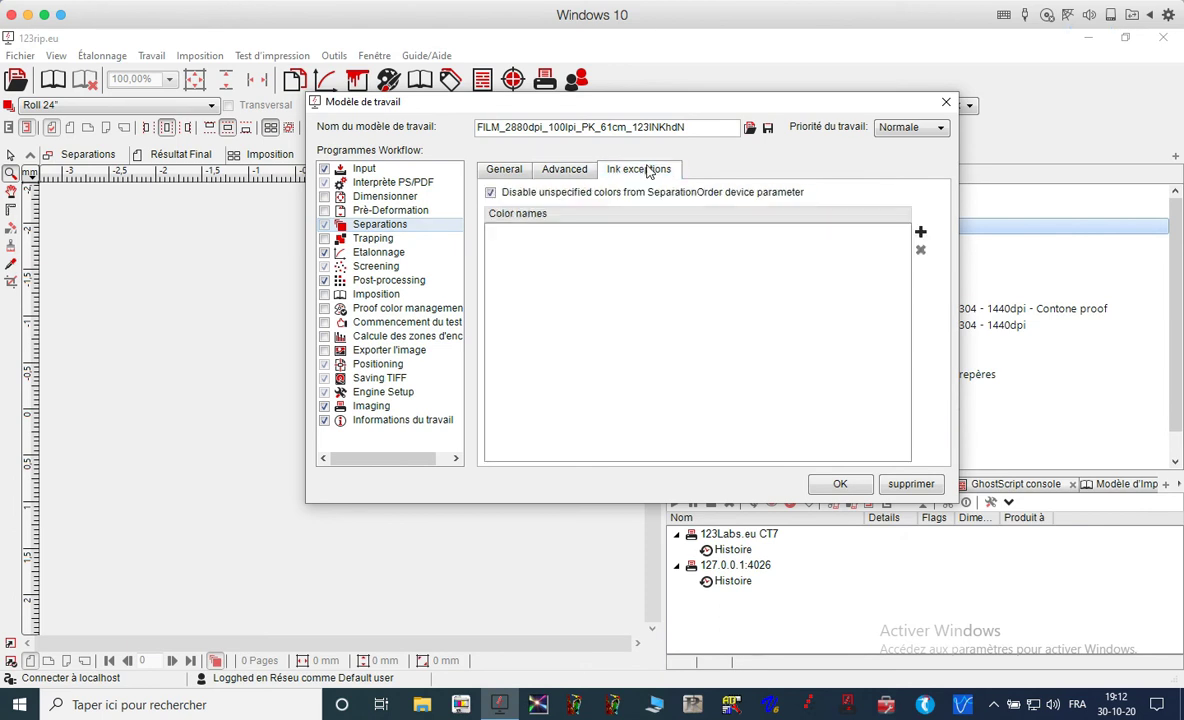
left_click(564, 172)
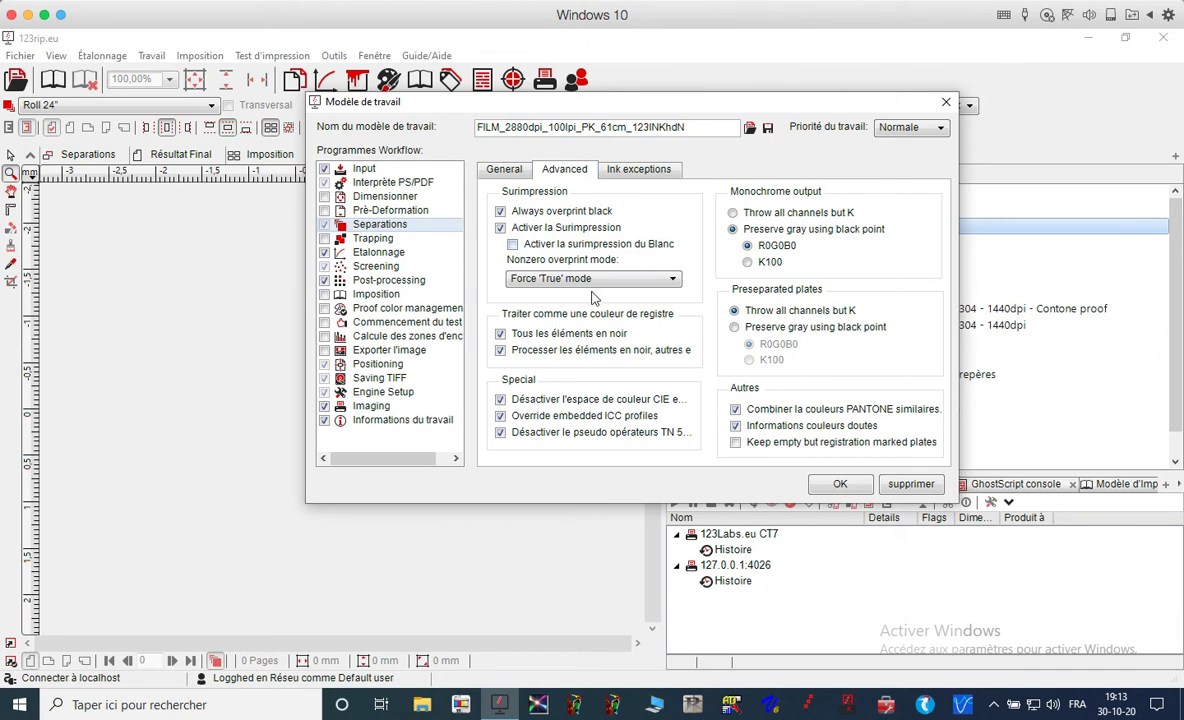
left_click(585, 280)
left_click(585, 283)
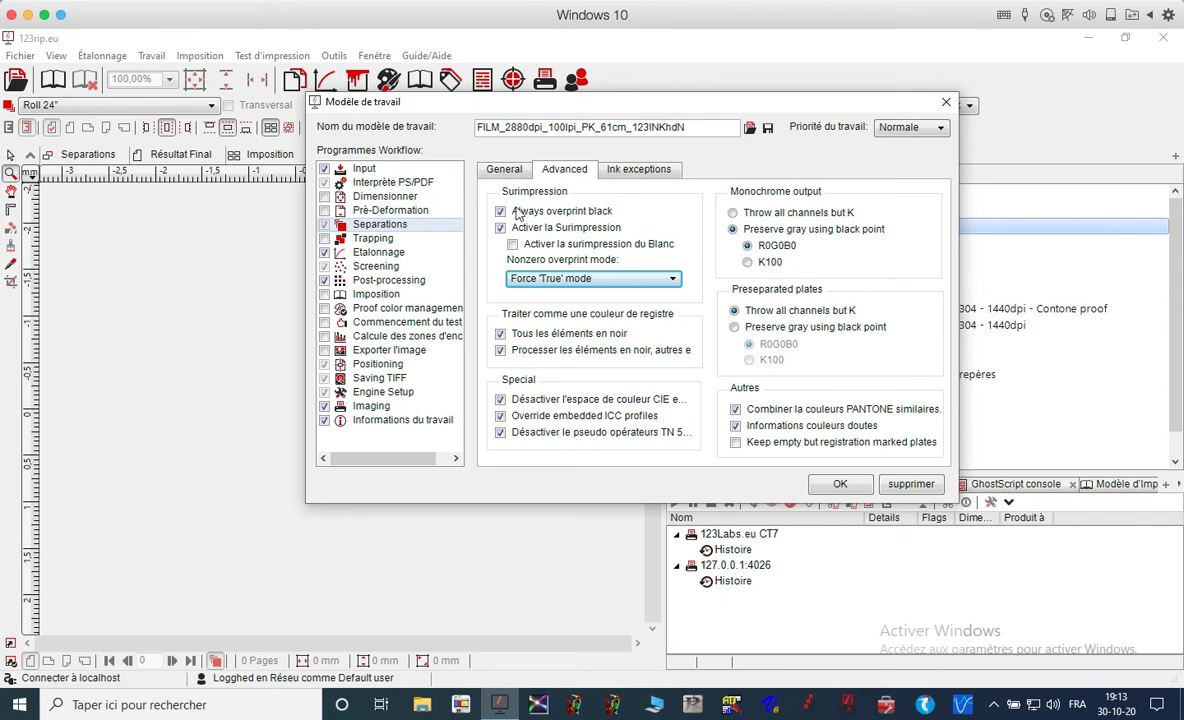
Try adding a disabled Black entry to the separation ink exceptions and remove it again.
left_click(612, 168)
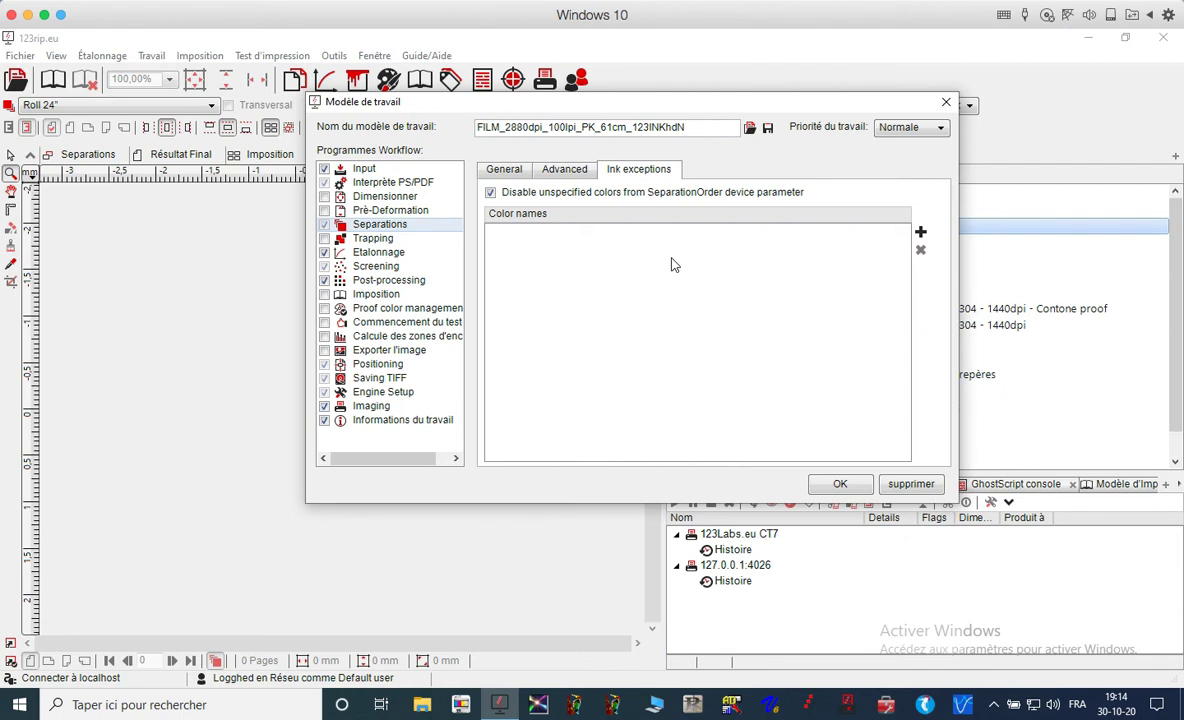
left_click(921, 232)
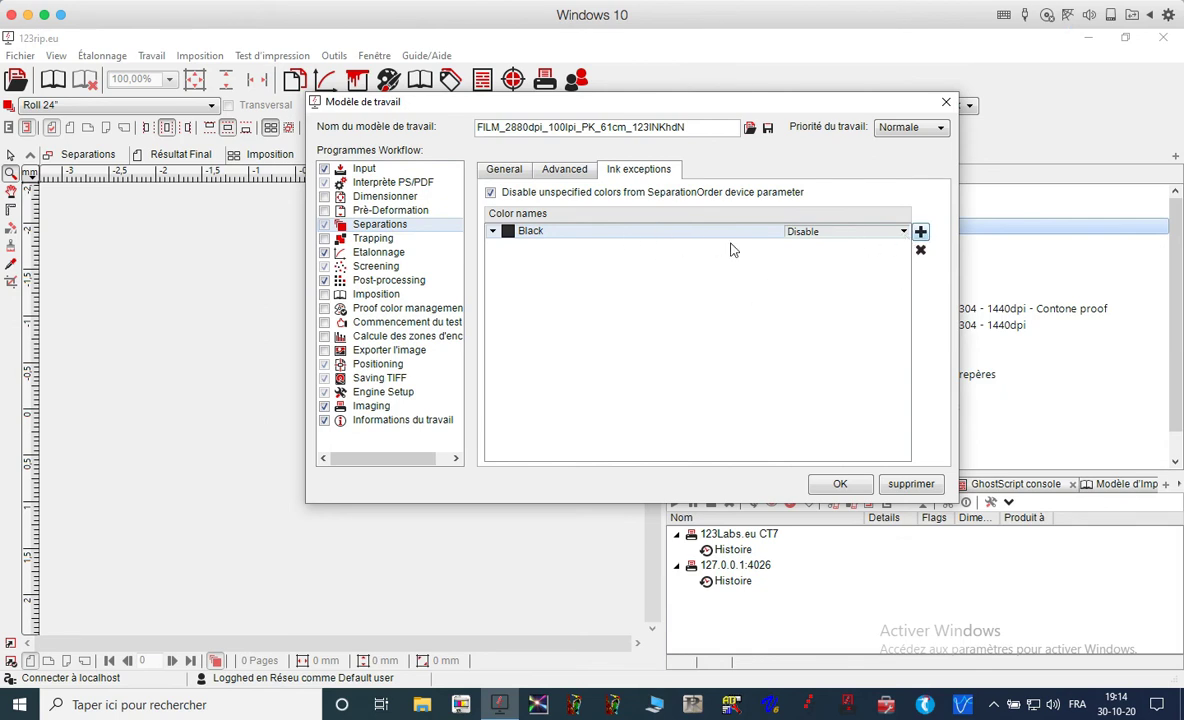
left_click(921, 250)
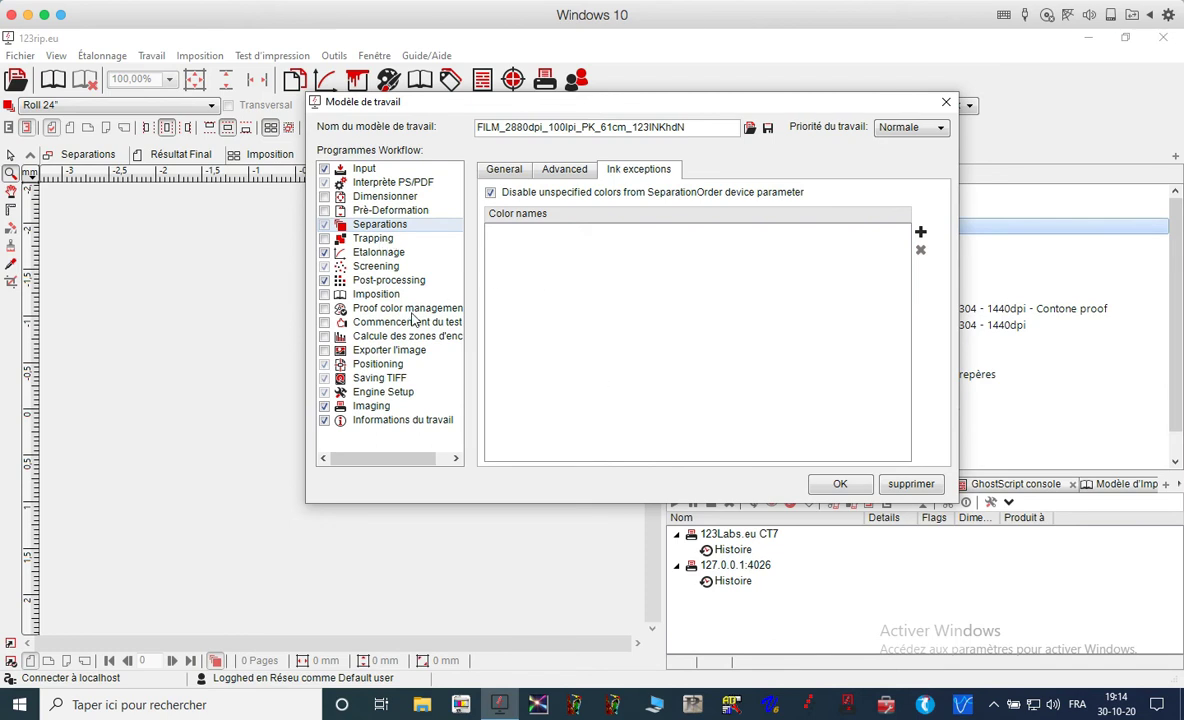
Try enabling the Trapping stage to examine its parameters, and disable it again.
left_click(372, 241)
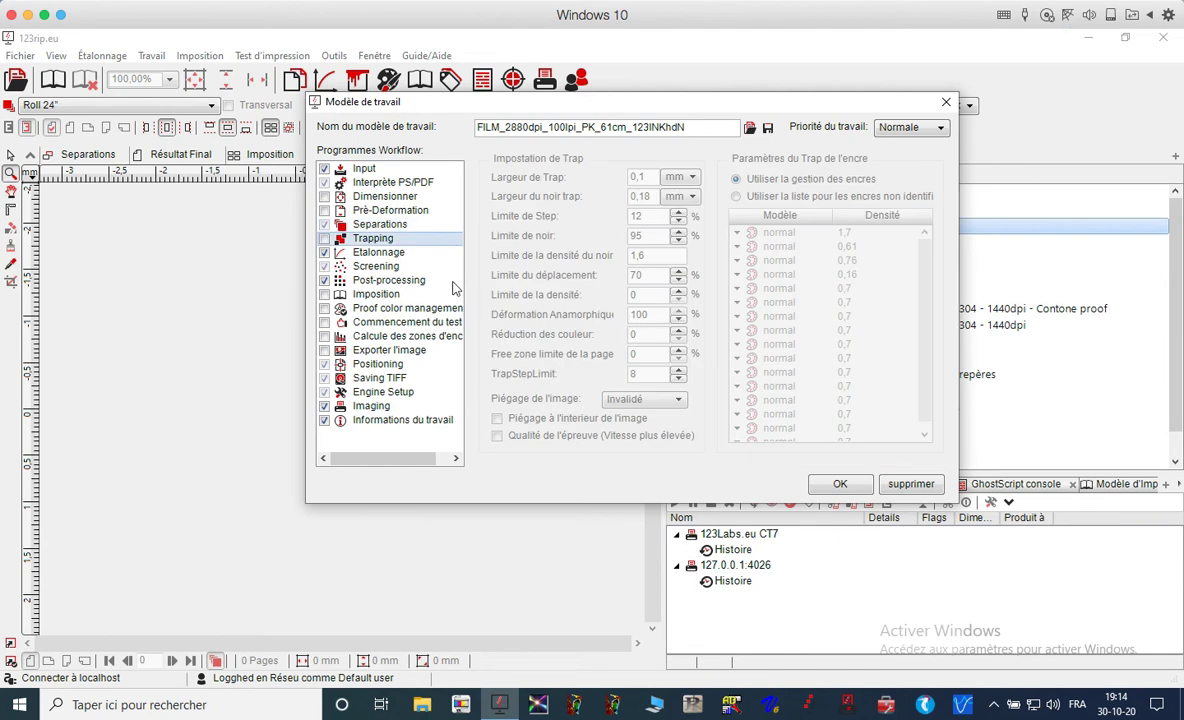
left_click(324, 239)
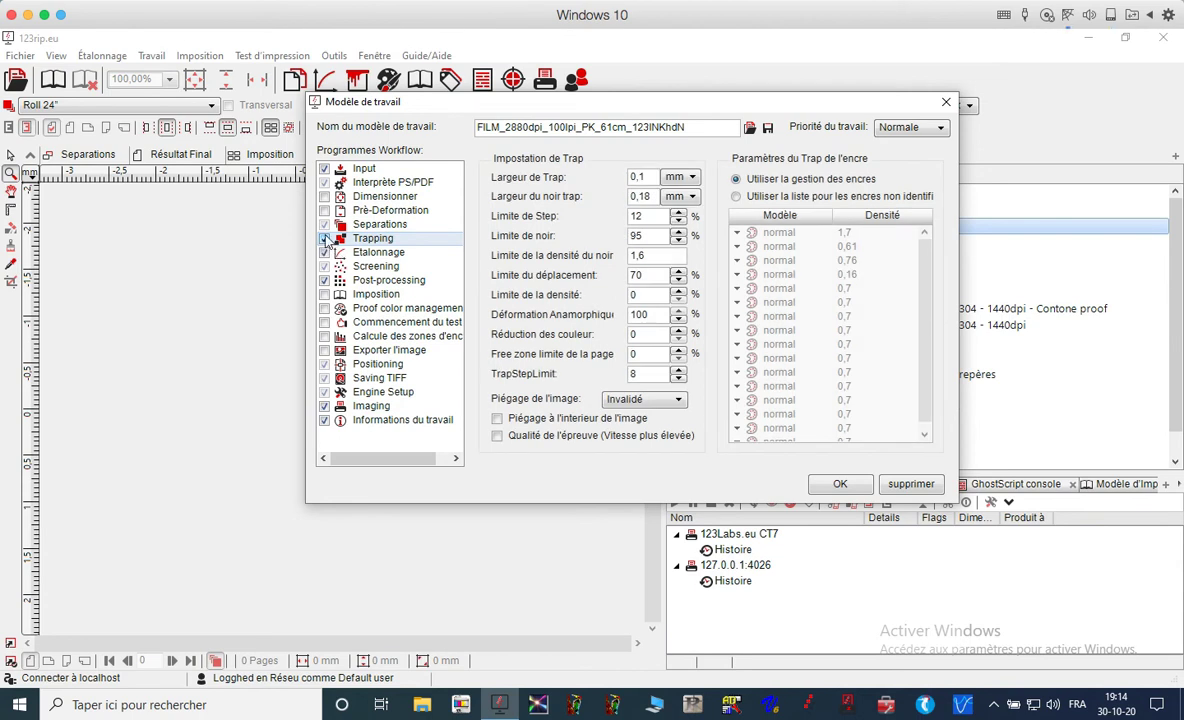
left_click(324, 239)
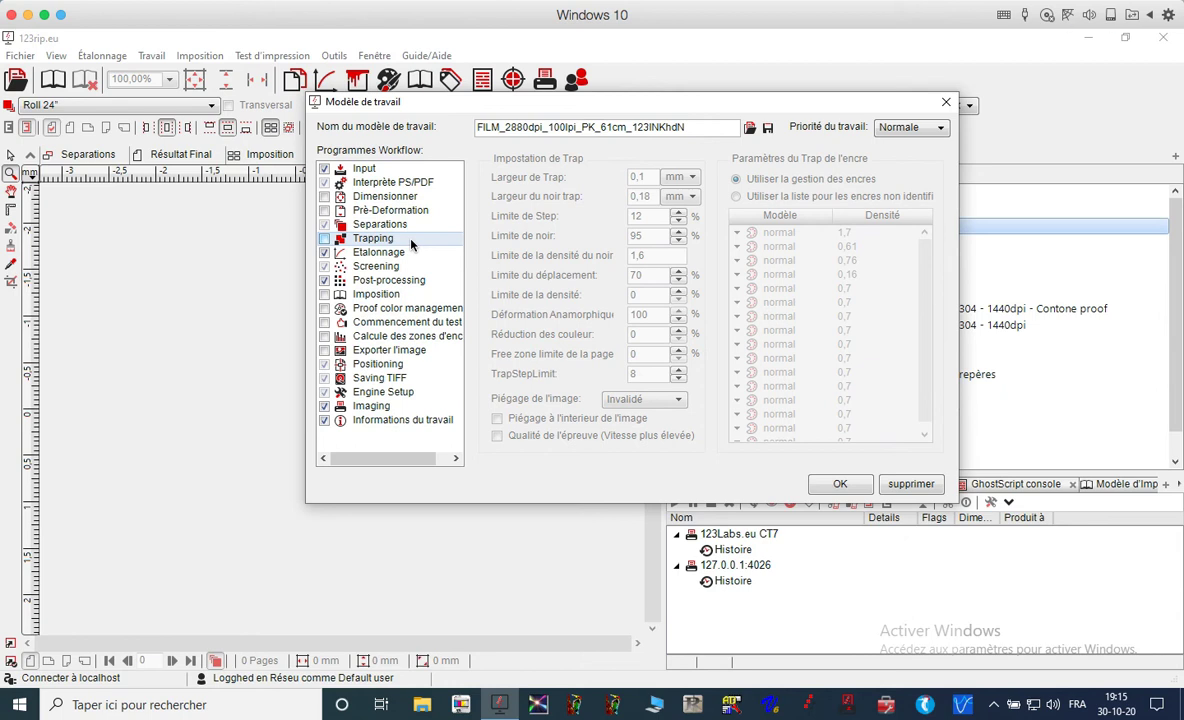
mouse_move(475, 107)
left_mouse_down()
mouse_move(469, 260)
mouse_move(522, 100)
mouse_move(472, 94)
left_mouse_up()
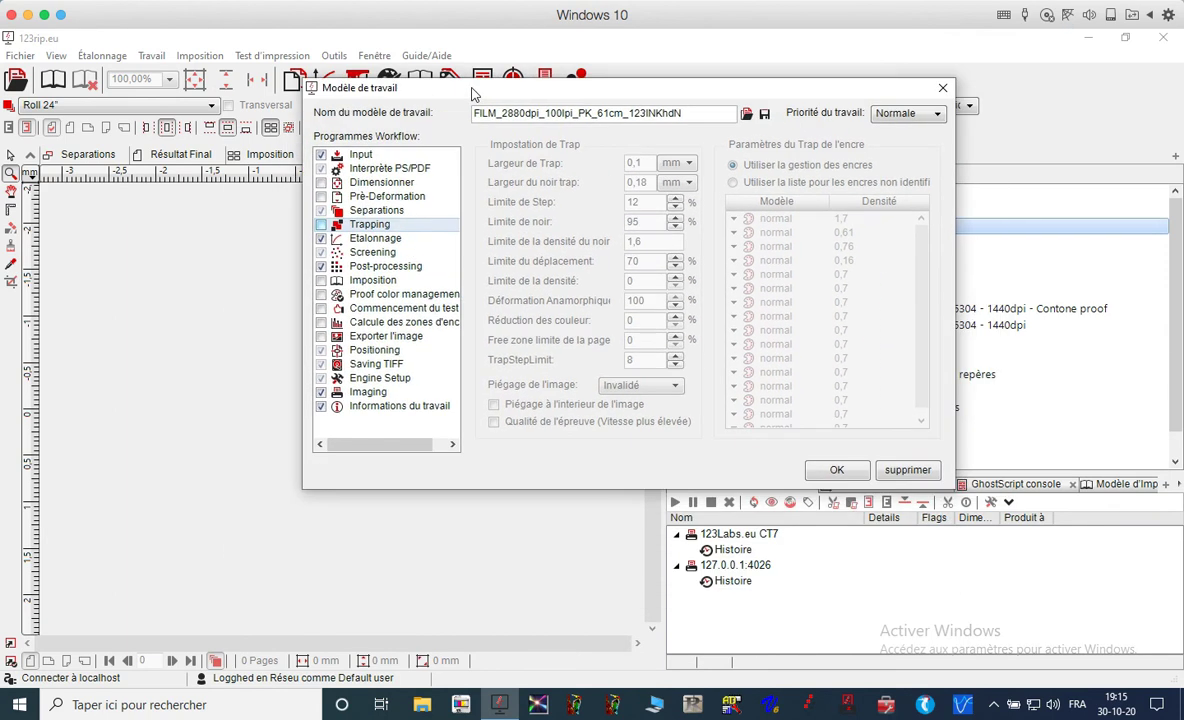
Open the FILM_2880dpi_150lpi_PK_2018-06-13 response curve from the Etalonnage settings, inspect it, and close the curve editor.
left_click(390, 241)
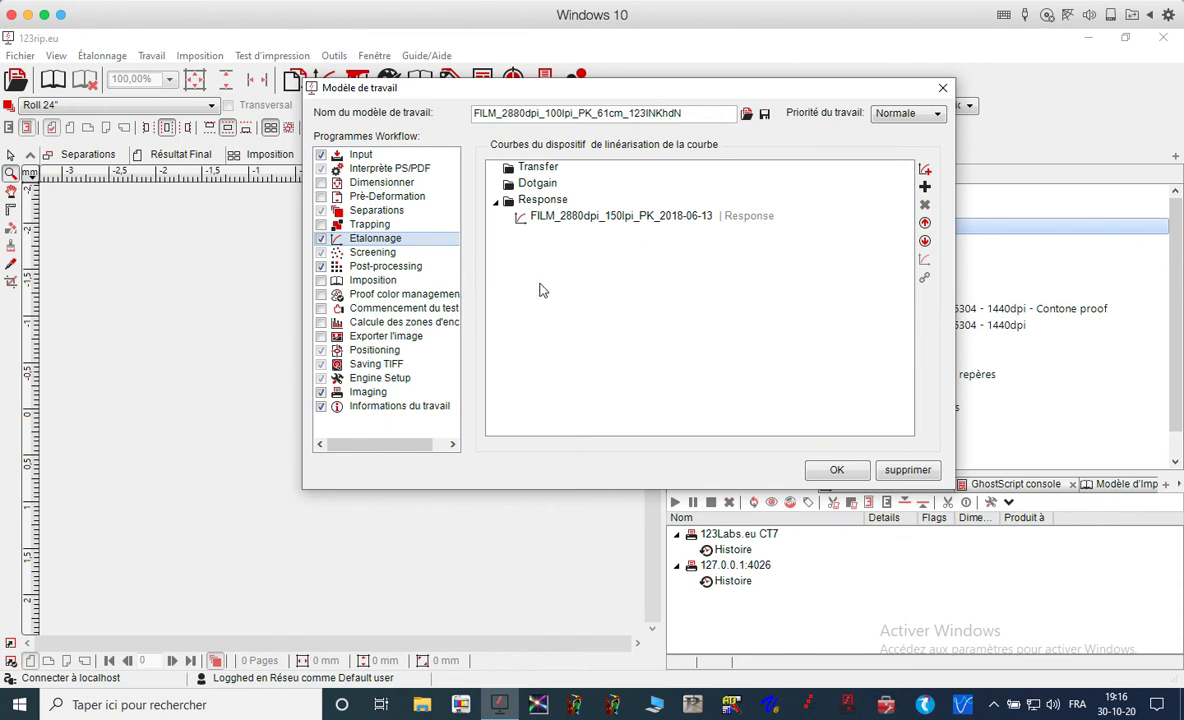
double_click(645, 226)
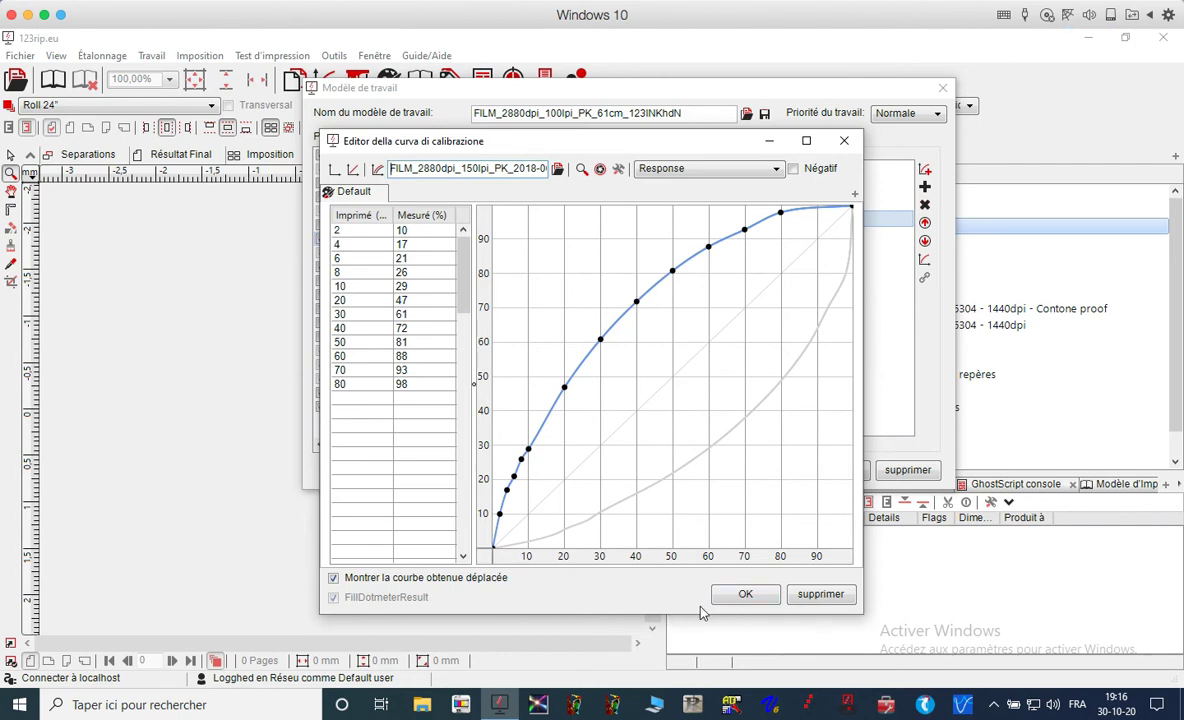
left_click(743, 596)
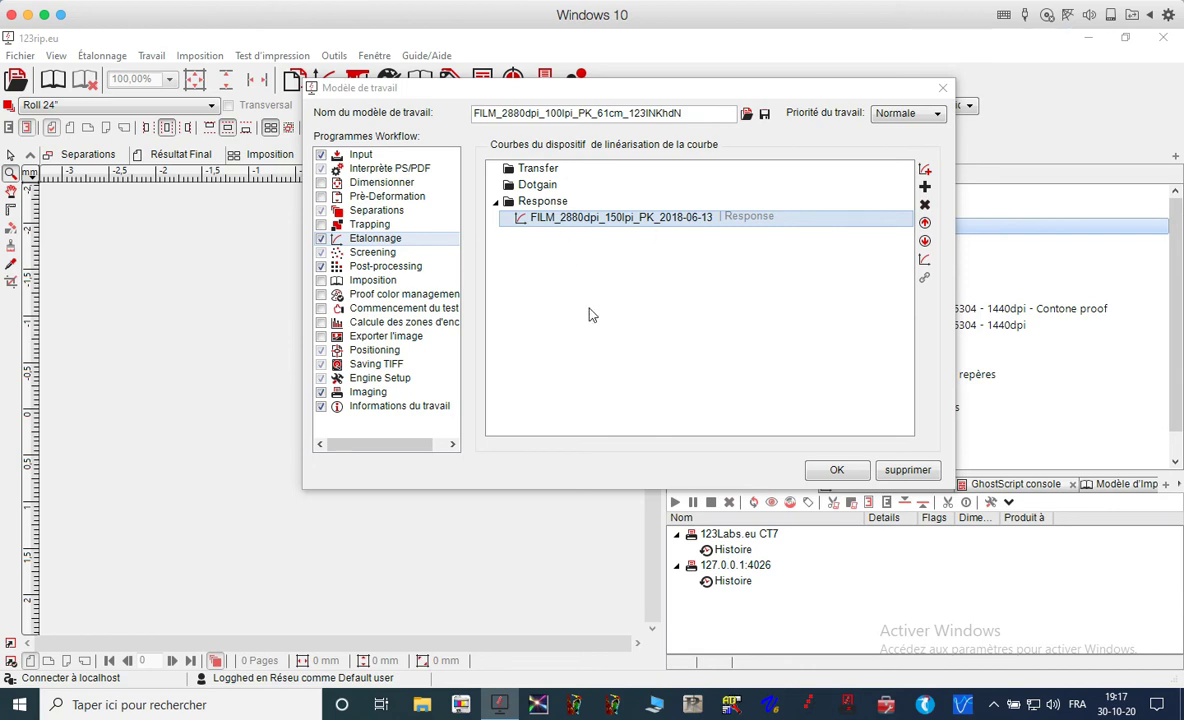
Check the default Screening values, then examine the calibration curve's printed 60 % entry and its measured value.
left_click(374, 253)
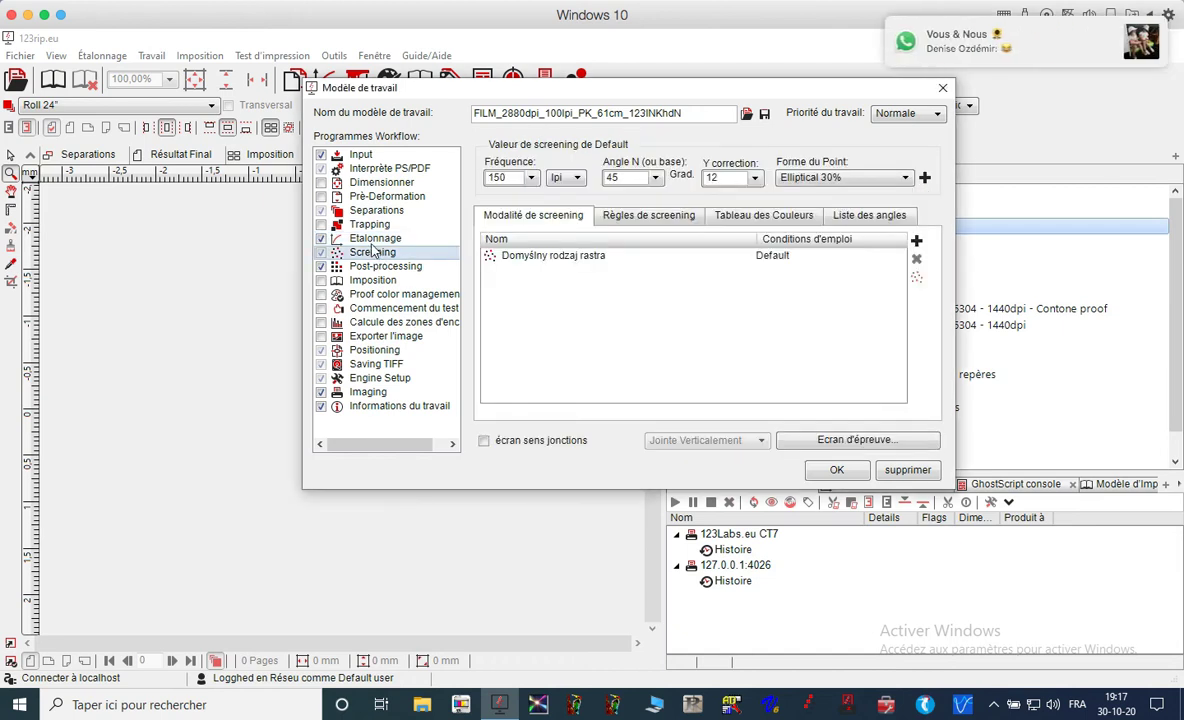
left_click(366, 239)
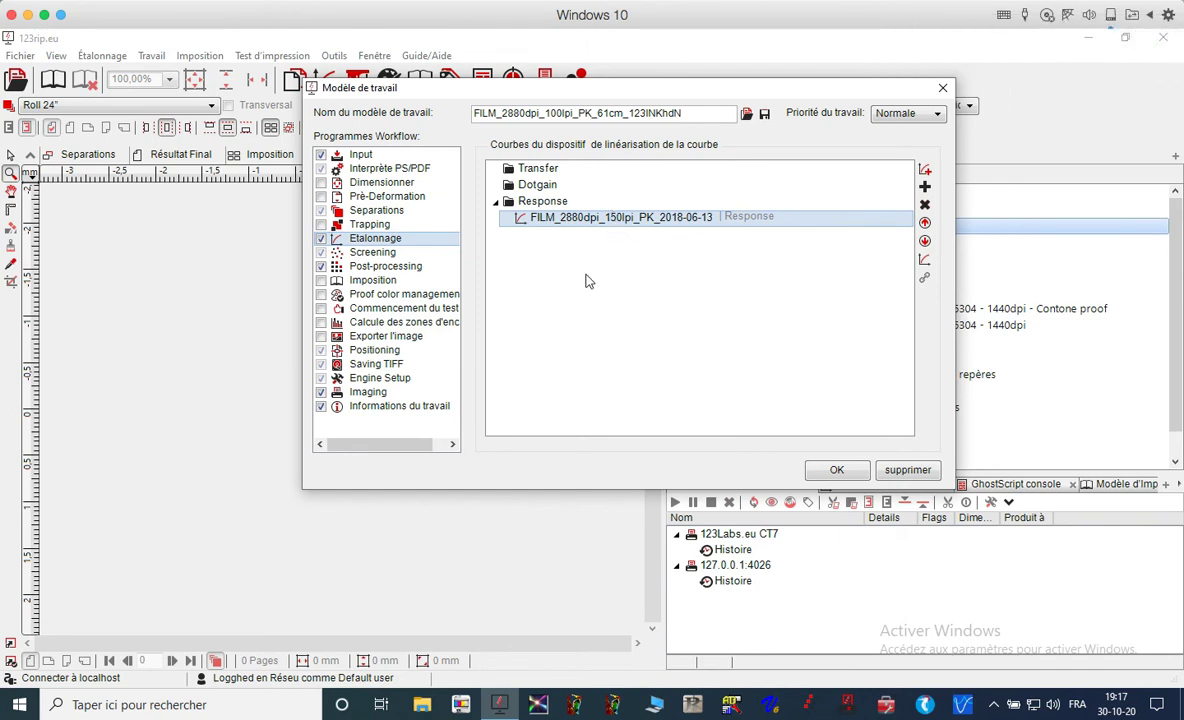
double_click(590, 218)
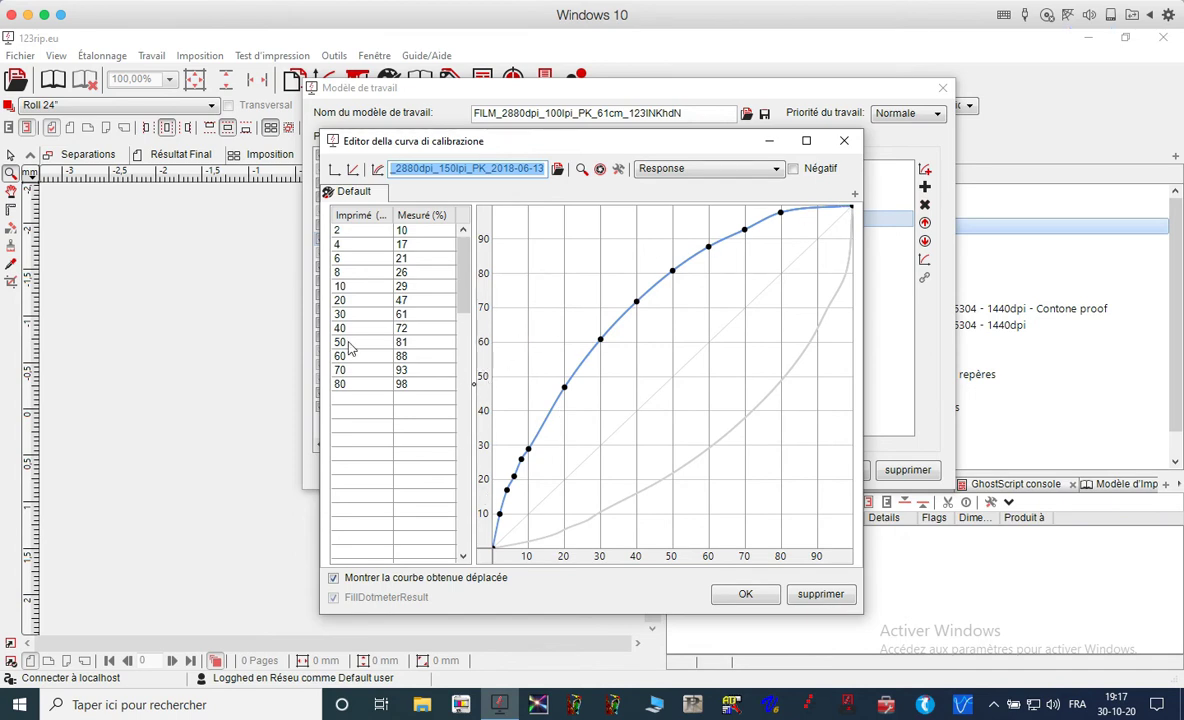
left_click(401, 356)
left_click(340, 356)
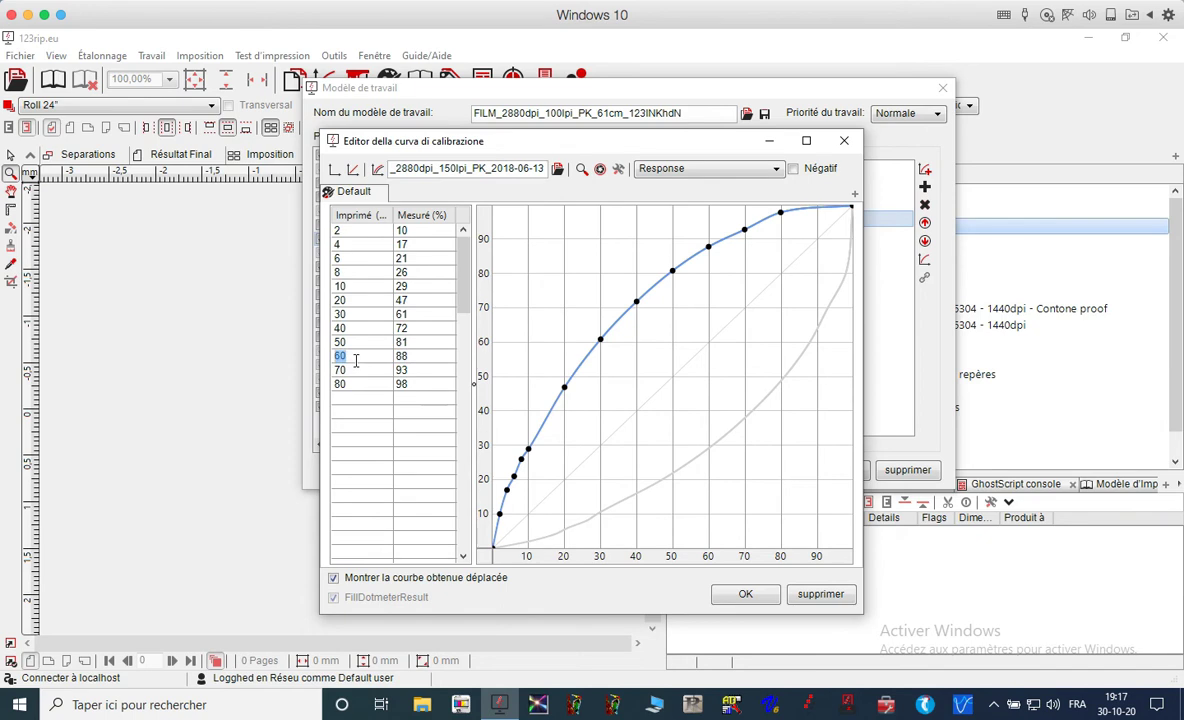
left_click(418, 356)
left_click(745, 594)
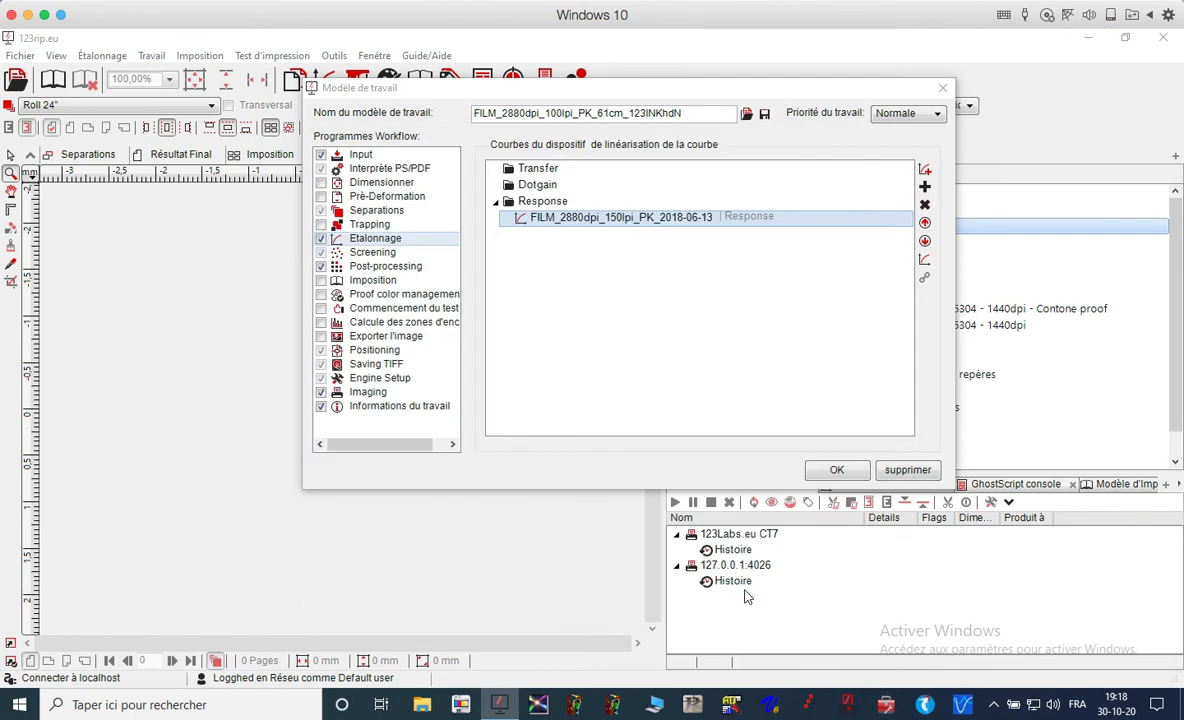
Review the "Domyślny rodzaj rastra" screening type's Screening AM, Limites and DensityModulation parameters, and close its settings.
left_click(403, 313)
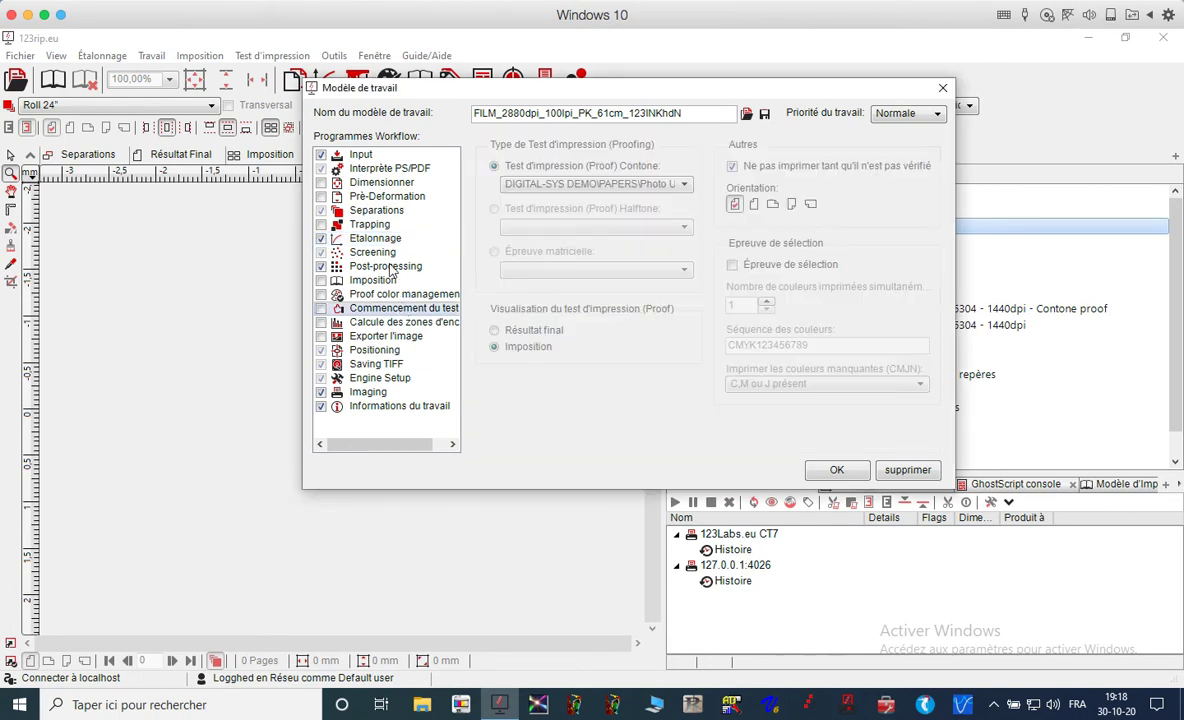
left_click(380, 255)
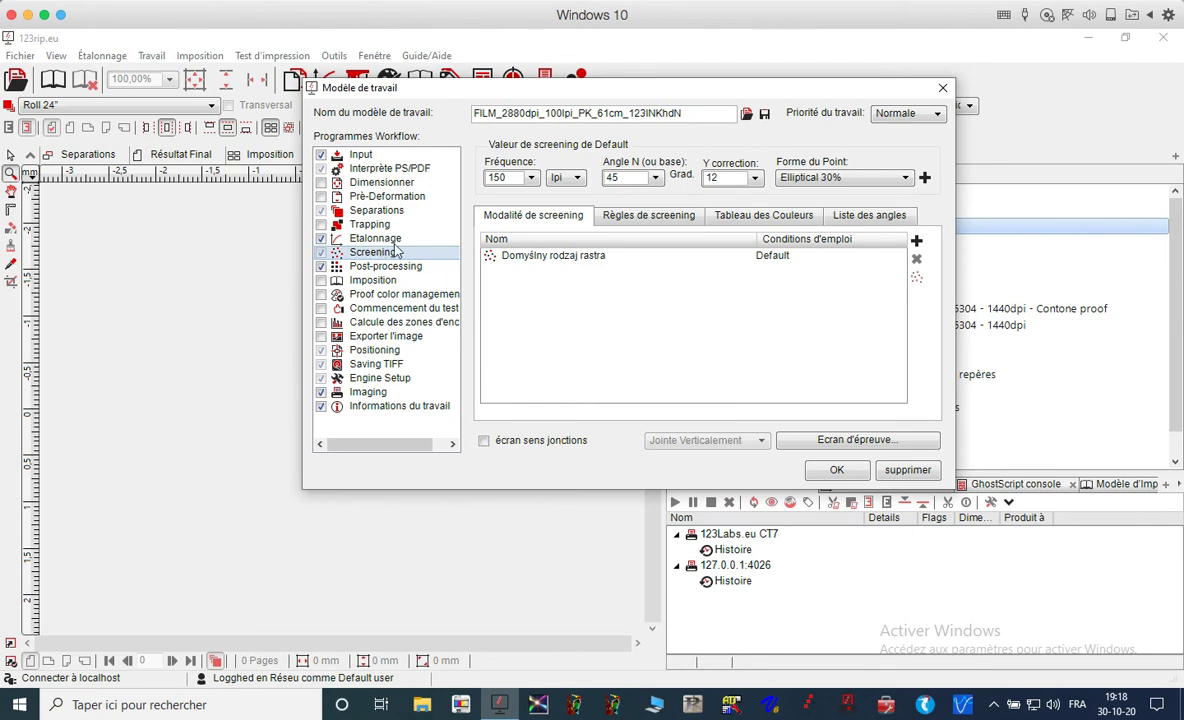
double_click(553, 258)
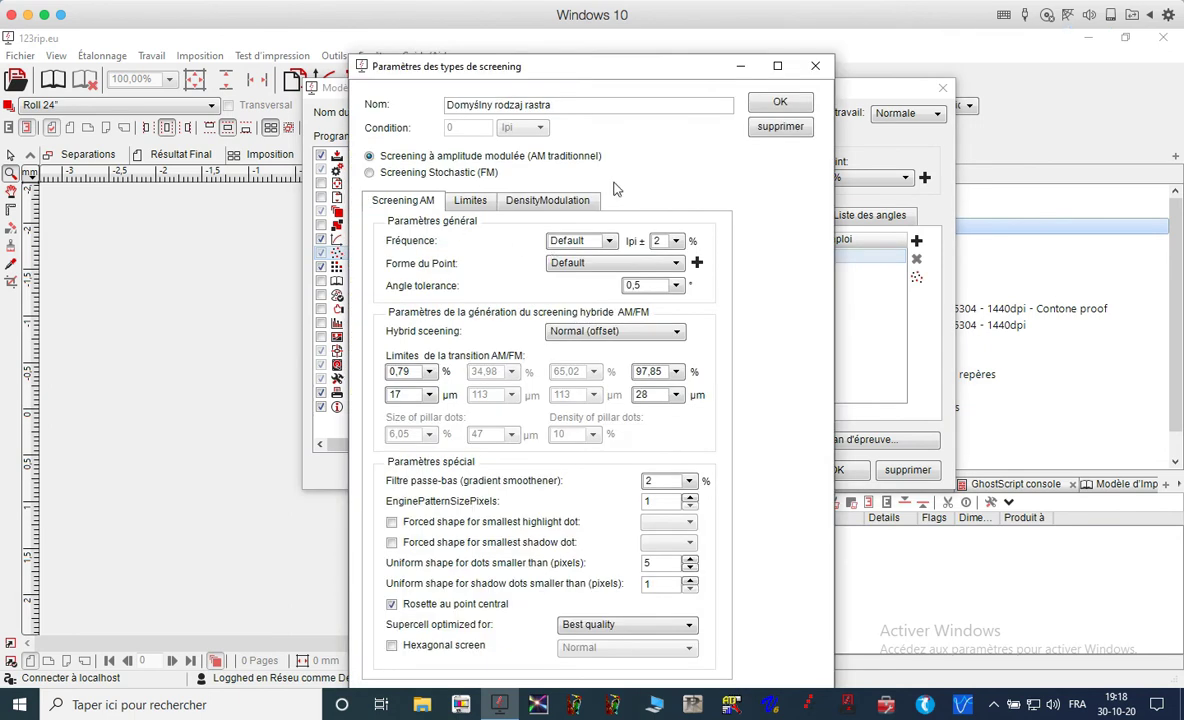
left_click(459, 203)
left_click(522, 201)
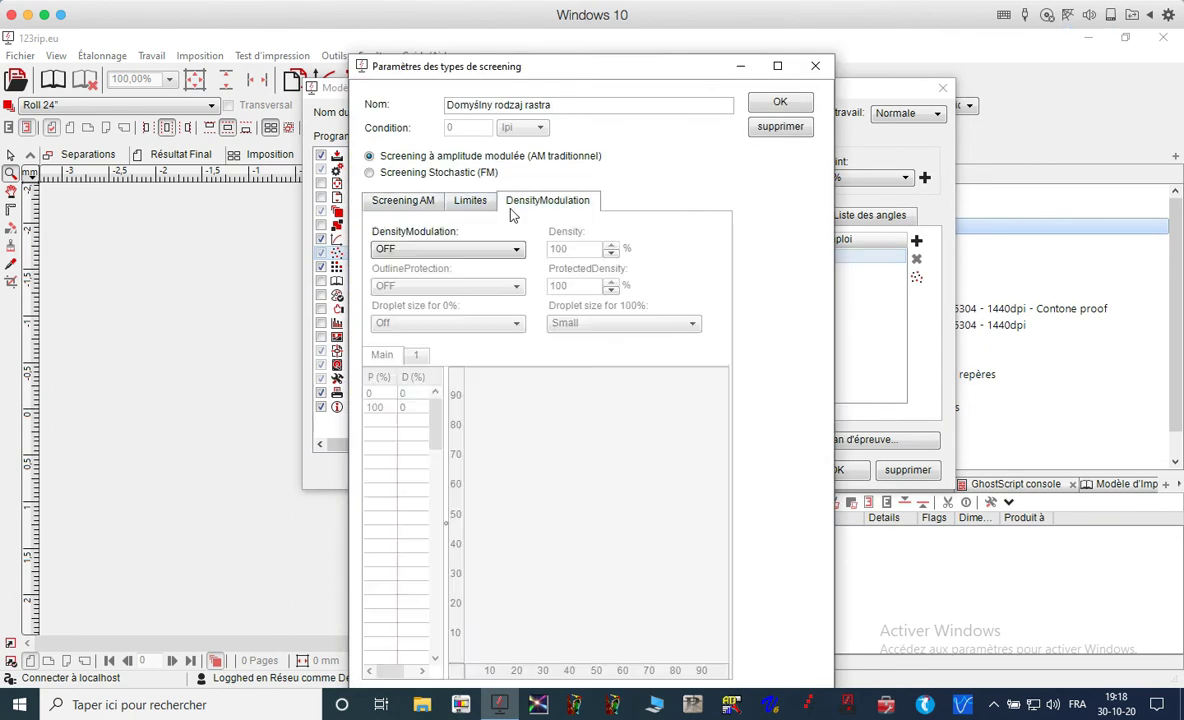
left_click(403, 201)
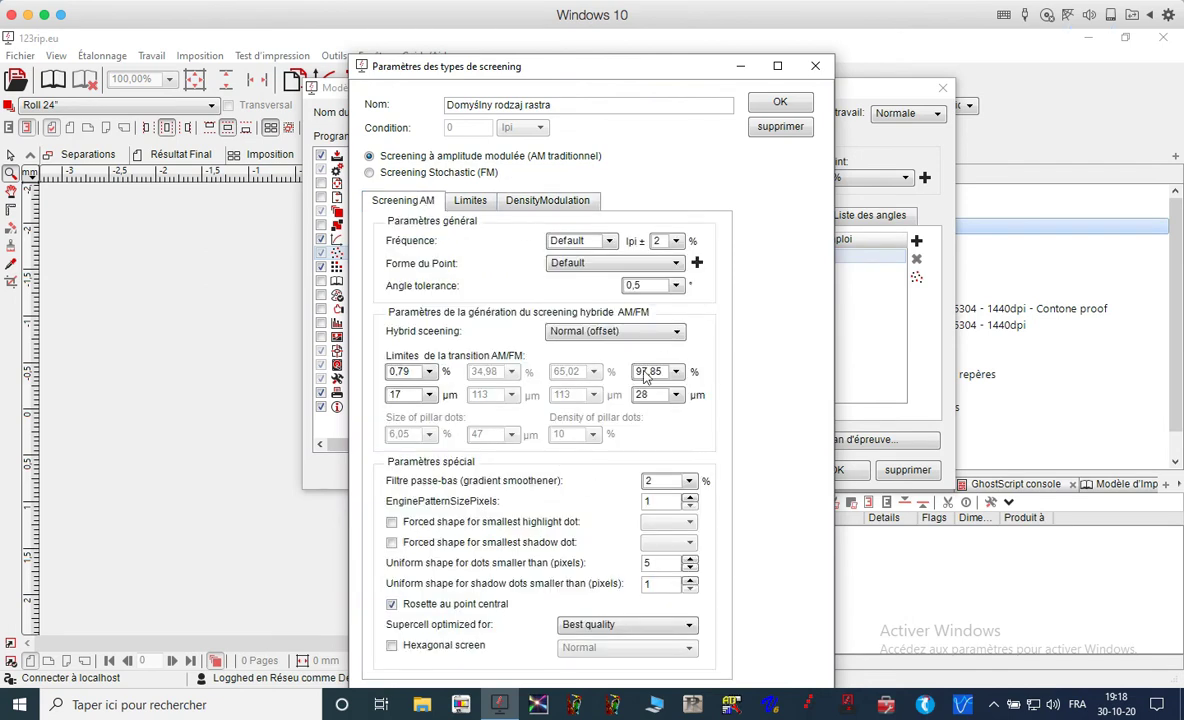
left_click_drag(595, 62, 680, 55)
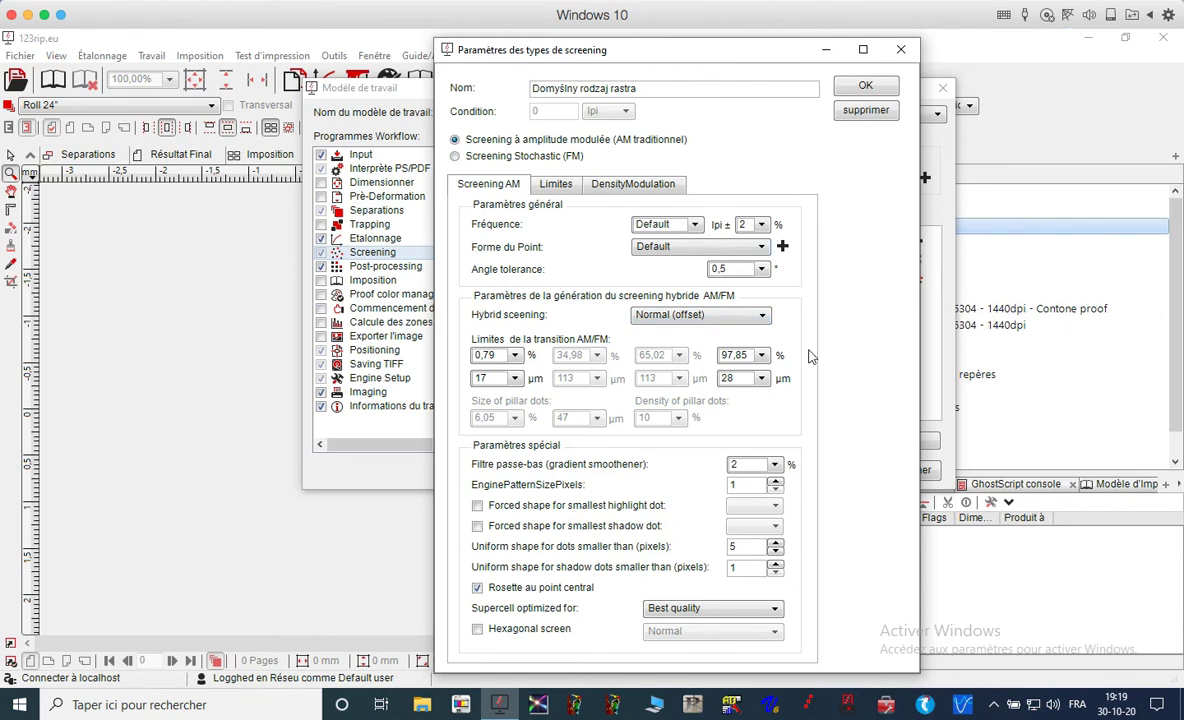
left_click(607, 187)
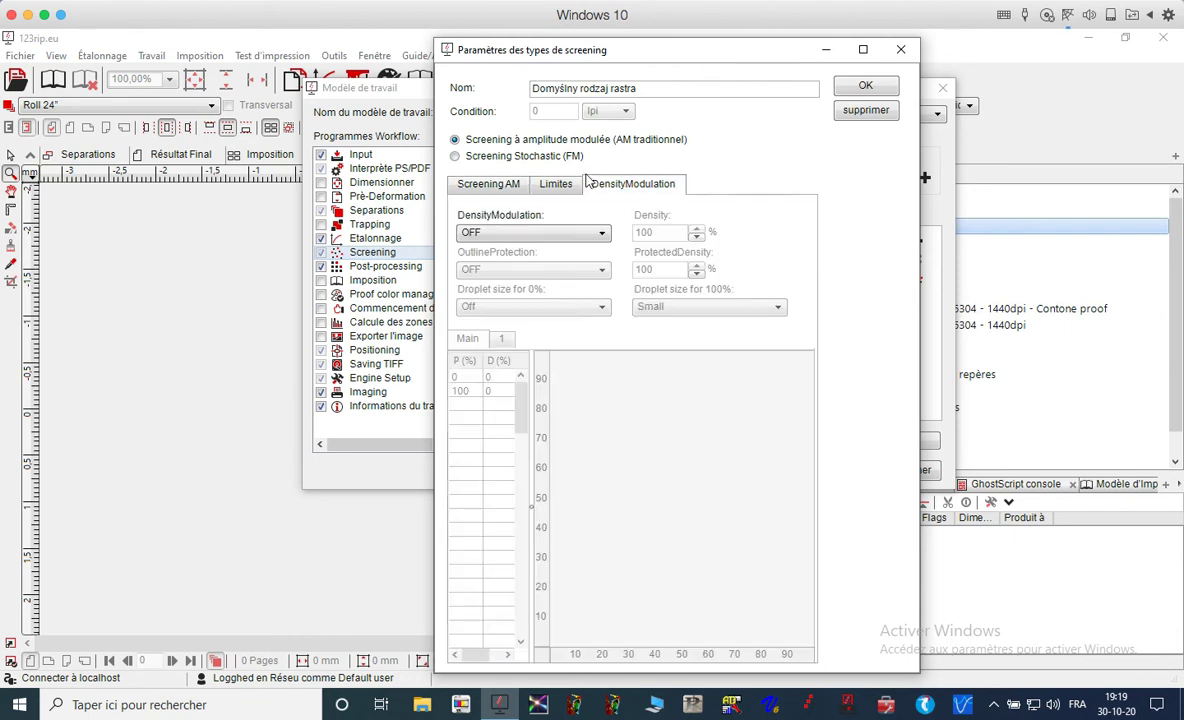
left_click(557, 185)
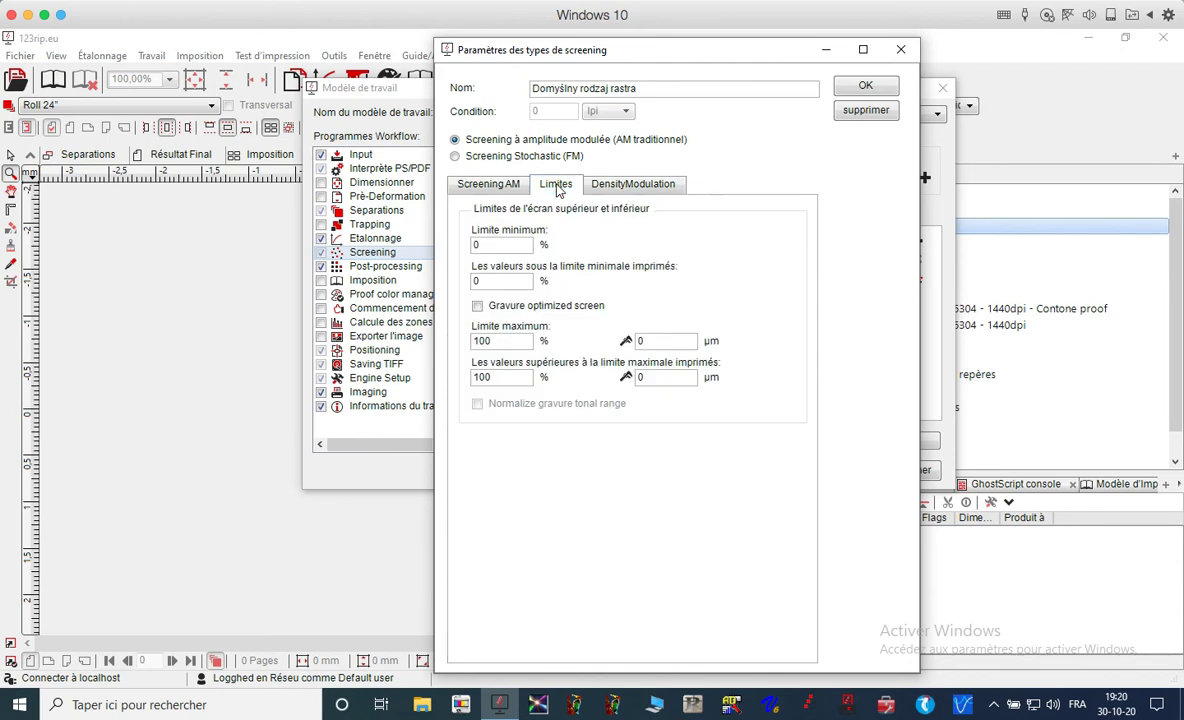
left_click(506, 189)
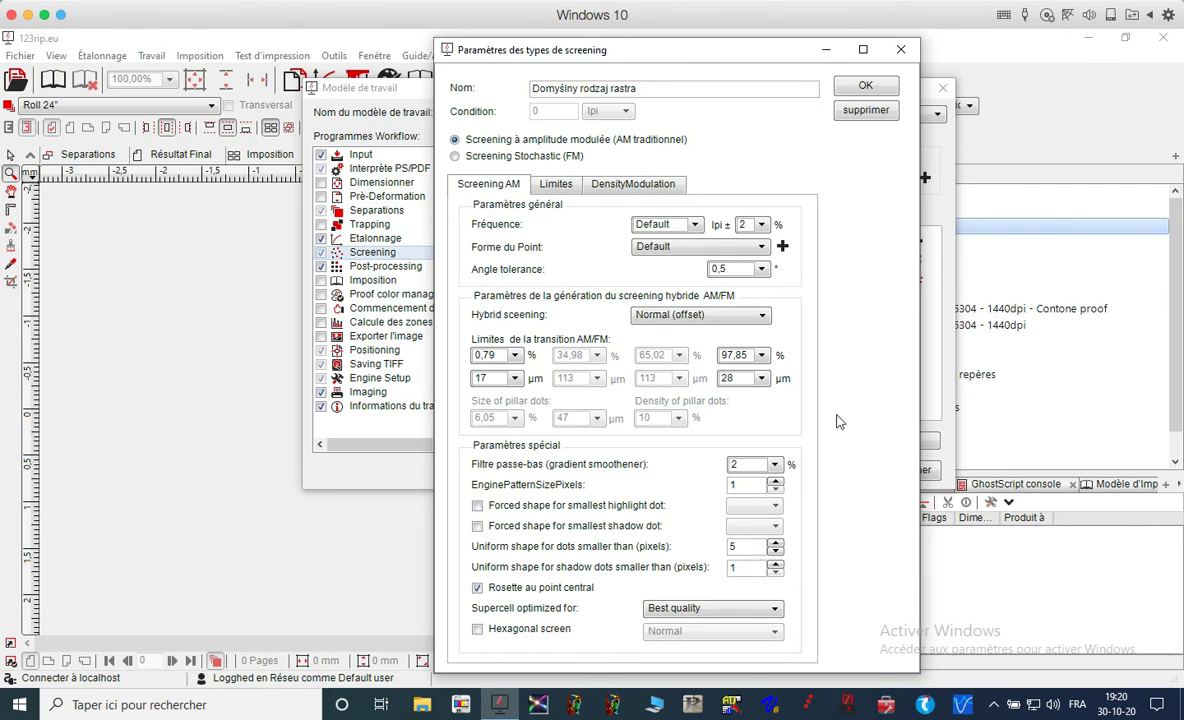
left_click(866, 86)
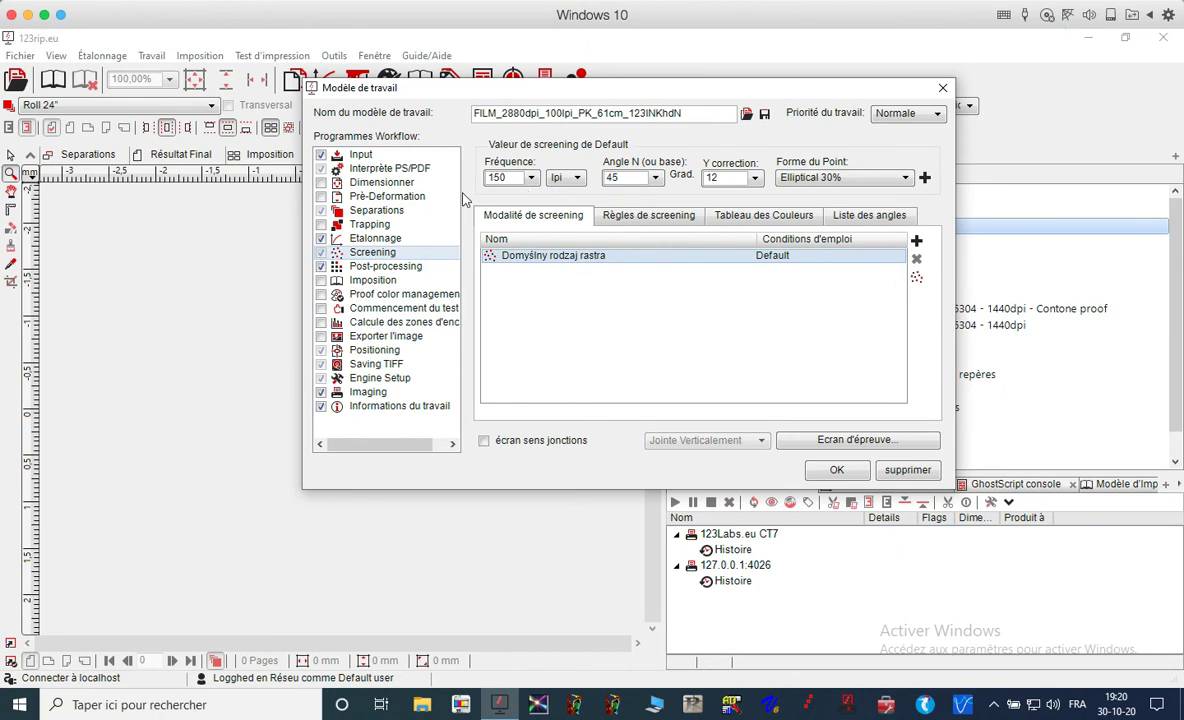
Check the template's Input settings, the Interprète PS/PDF resolution and the Post-processing options.
left_click(363, 155)
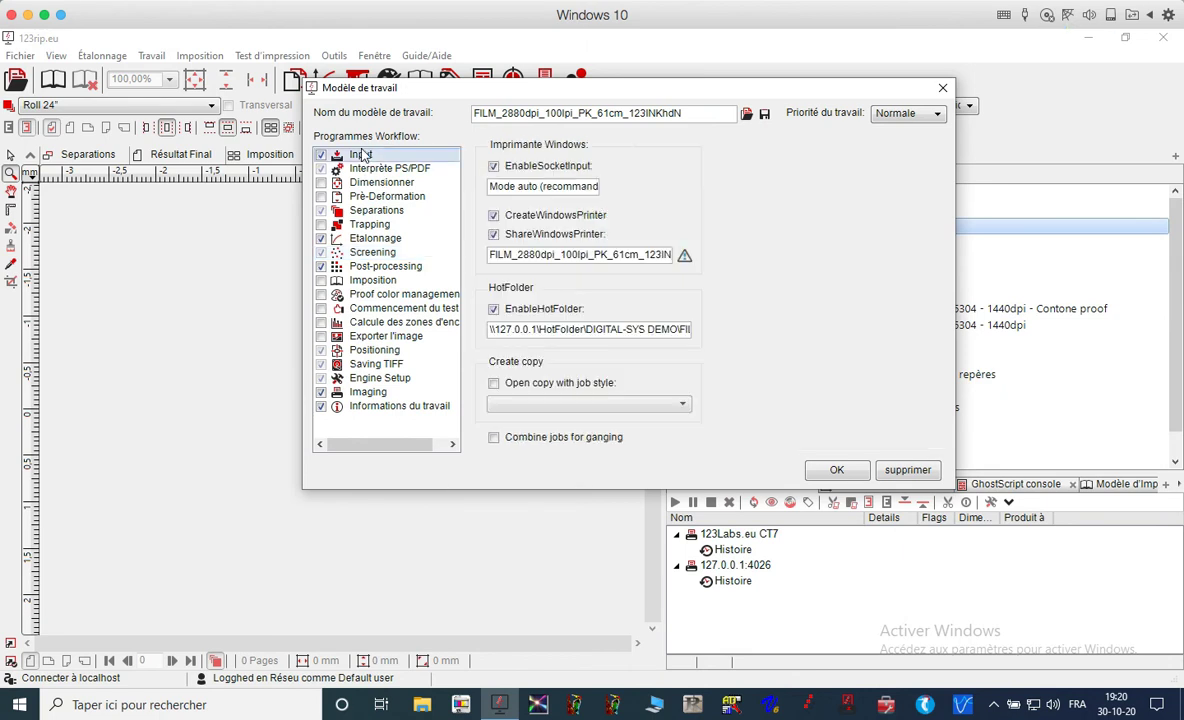
left_click(345, 167)
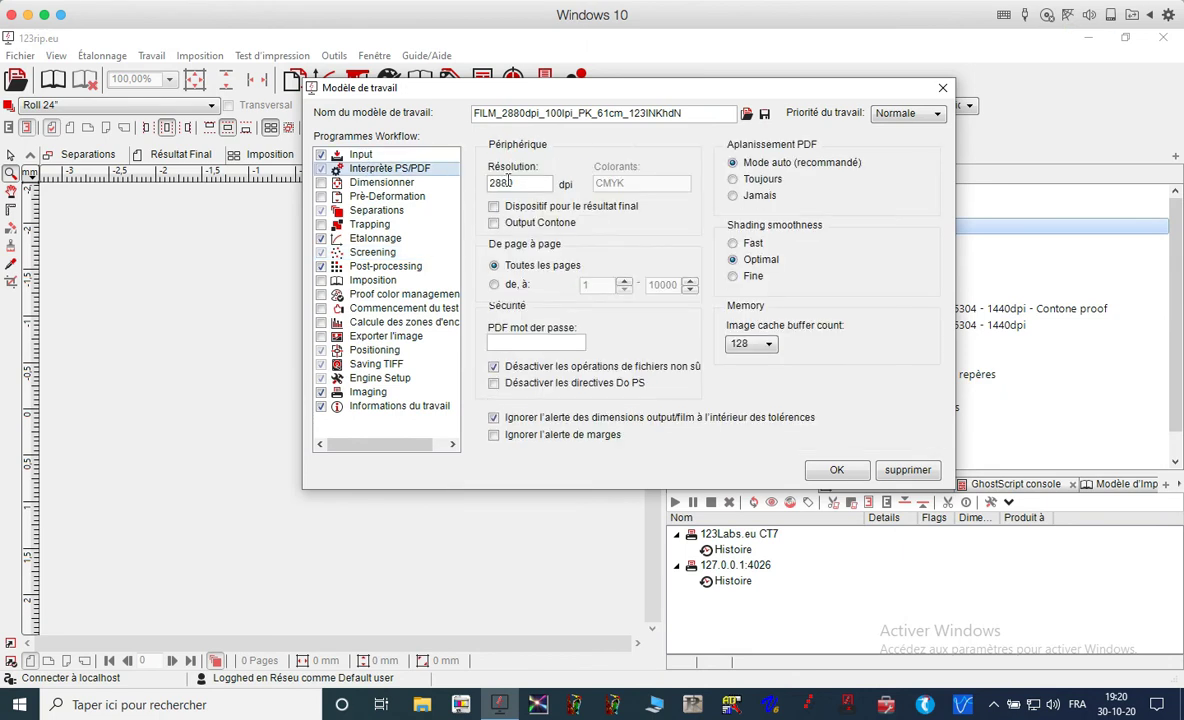
left_click(376, 268)
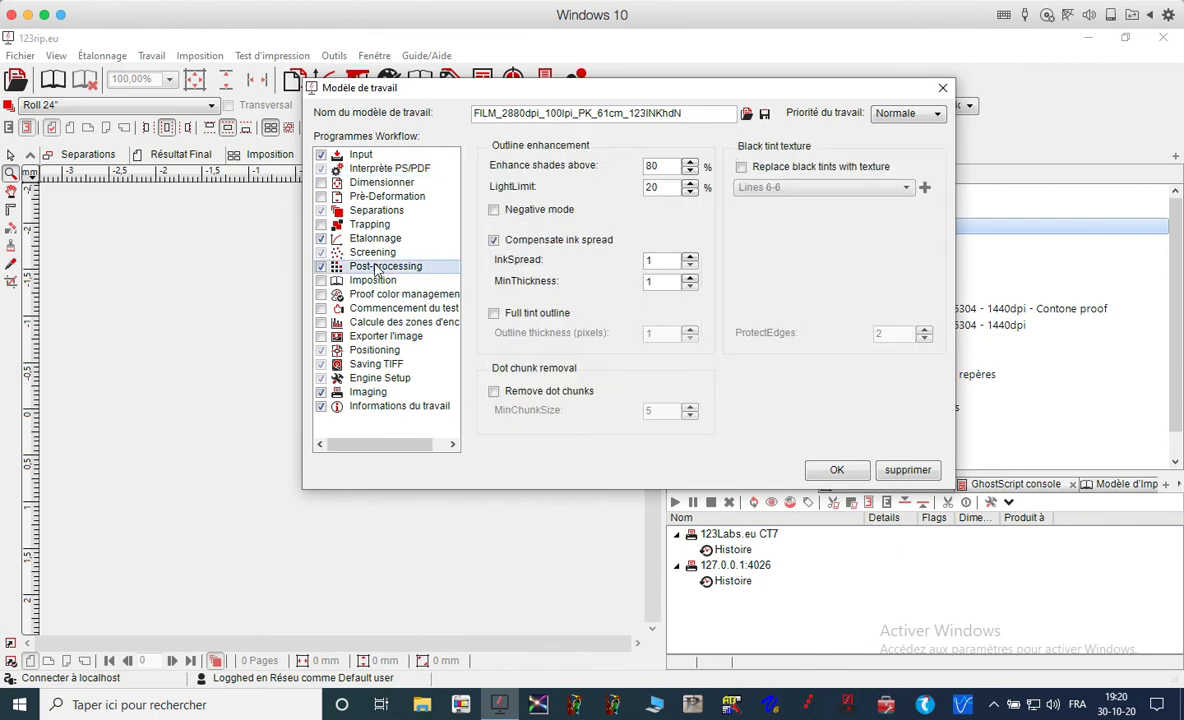
Check the Default screening's available frequencies, then examine the Input settings and the Interprète PS/PDF resolution.
left_click(352, 250)
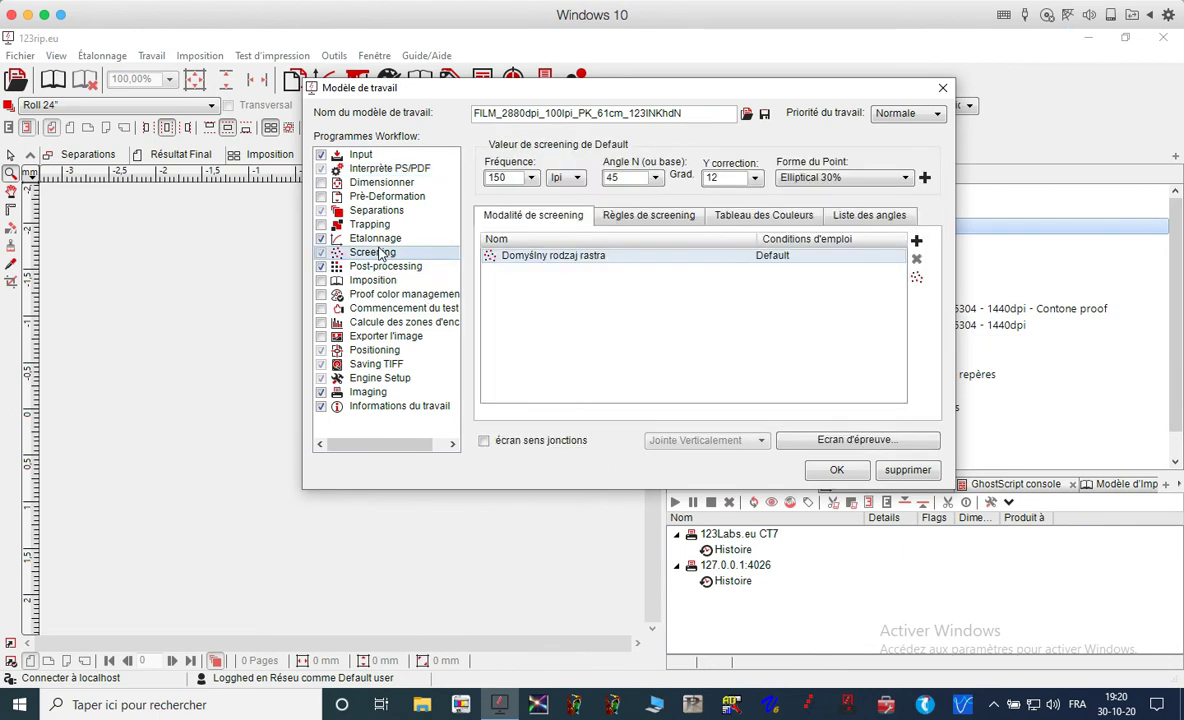
left_click(531, 178)
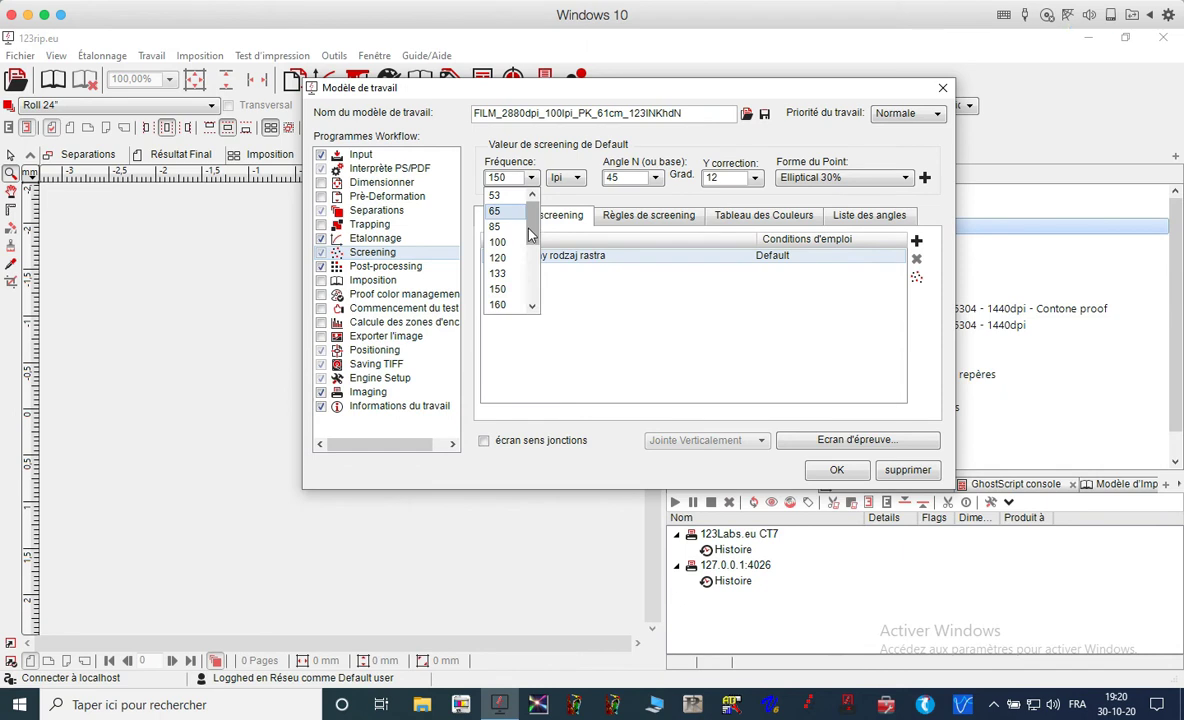
left_click(532, 168)
left_click(373, 170)
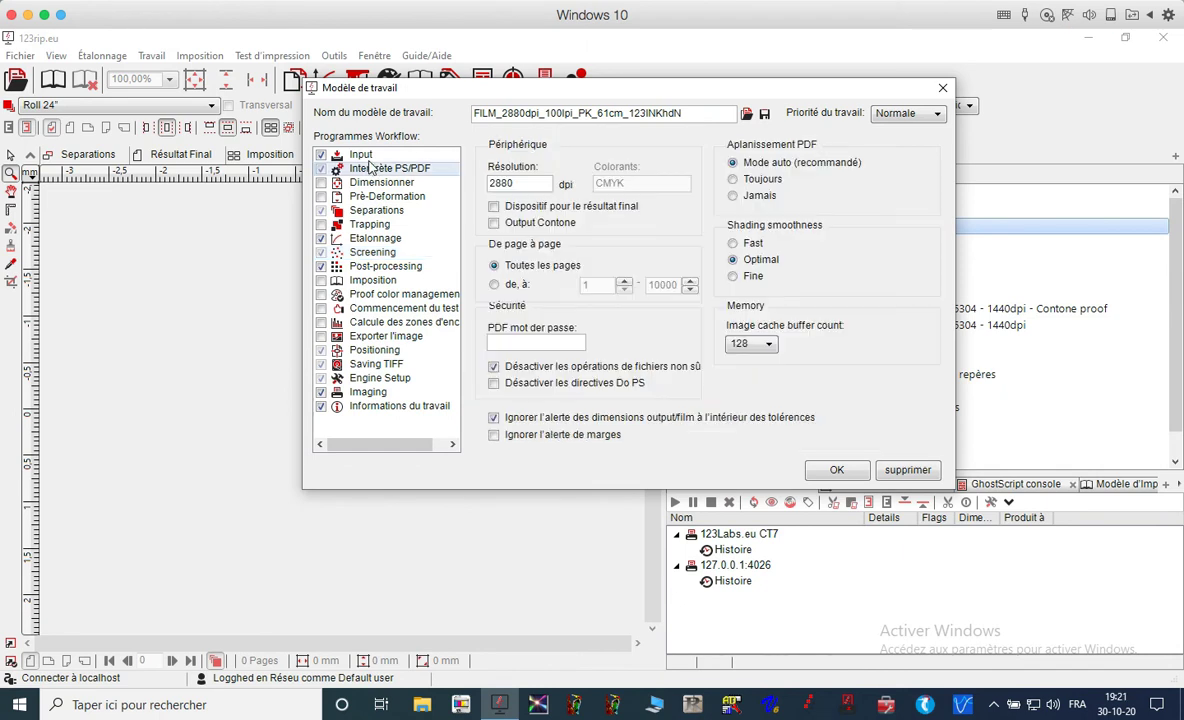
left_click(347, 155)
left_click(352, 168)
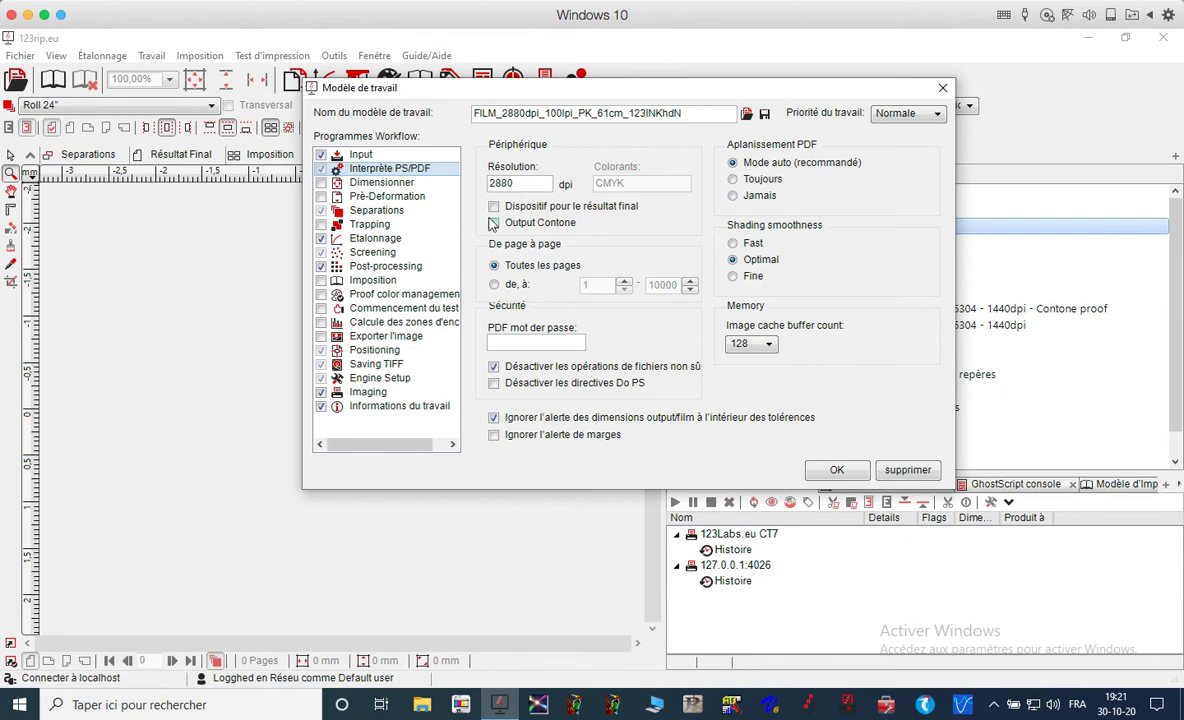
left_click_drag(514, 185, 489, 193)
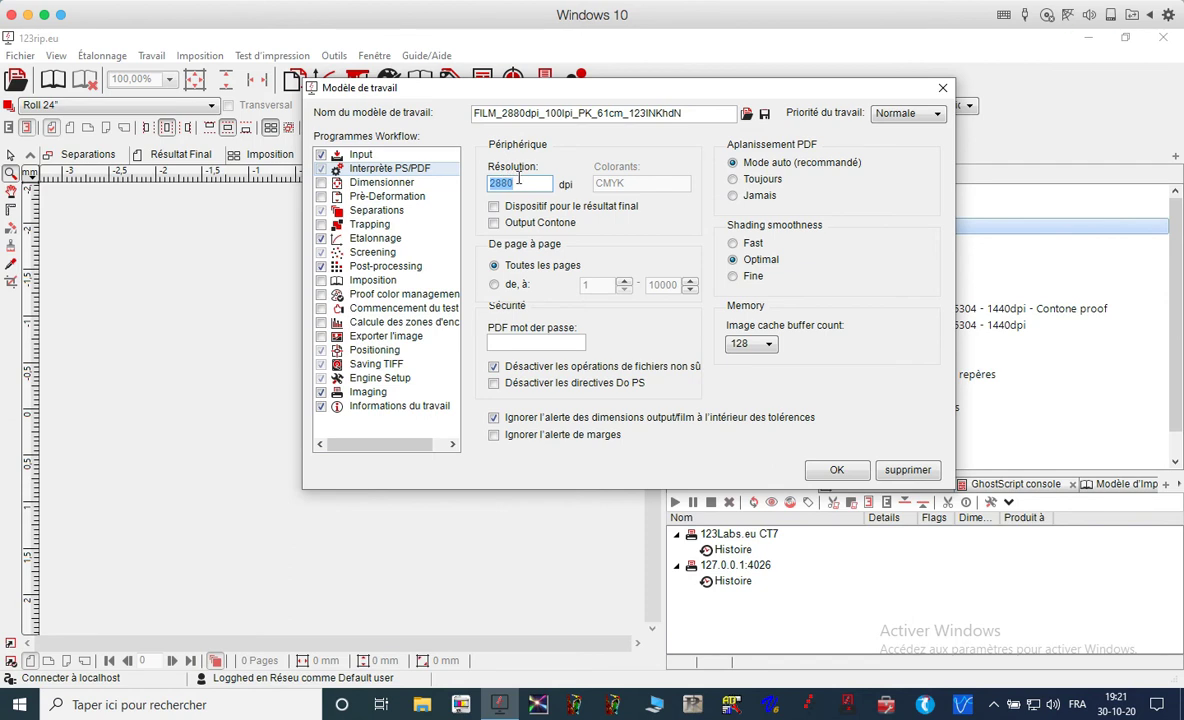
Review the Default screening's Fréquence choices in lpi, keeping the current setting.
left_click(358, 250)
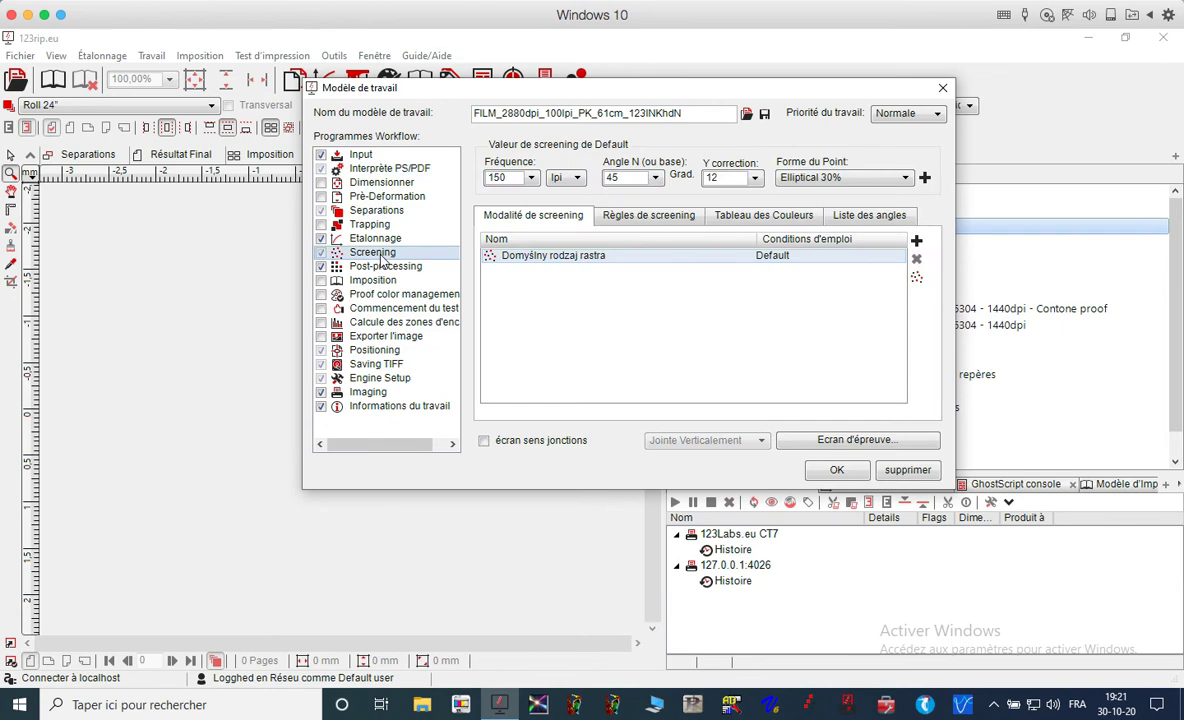
left_click(530, 177)
mouse_move(536, 228)
left_mouse_down()
mouse_move(537, 281)
mouse_move(537, 237)
left_mouse_up()
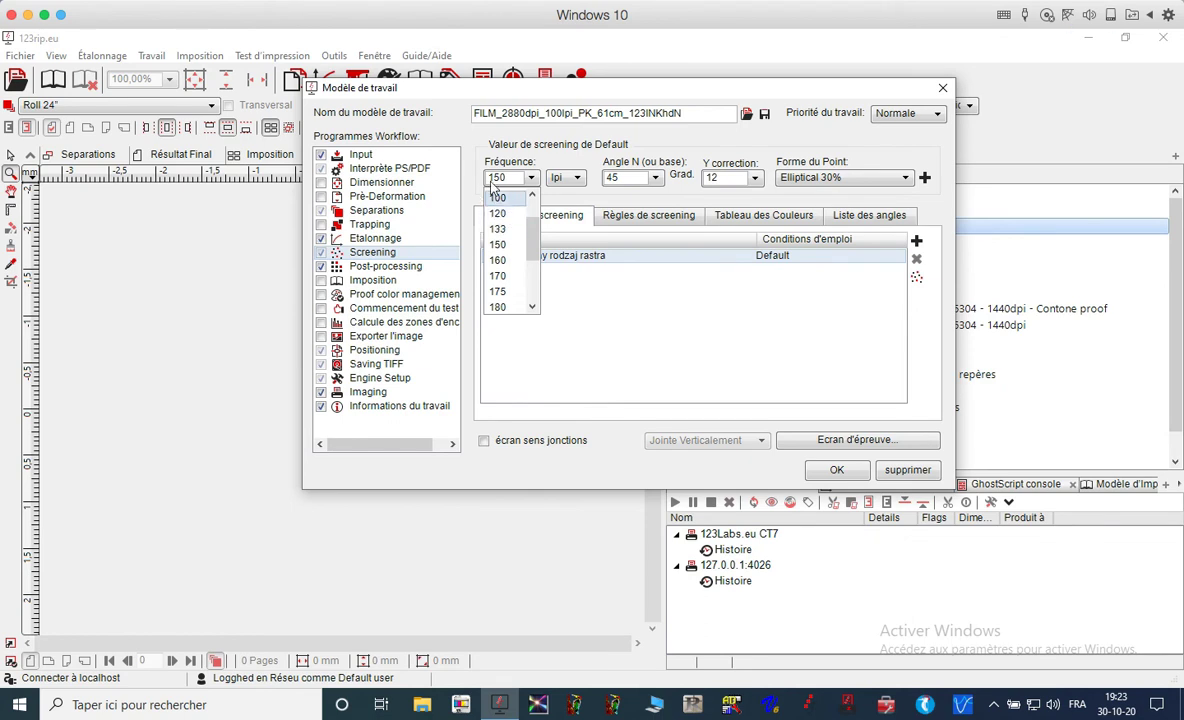
left_click(507, 141)
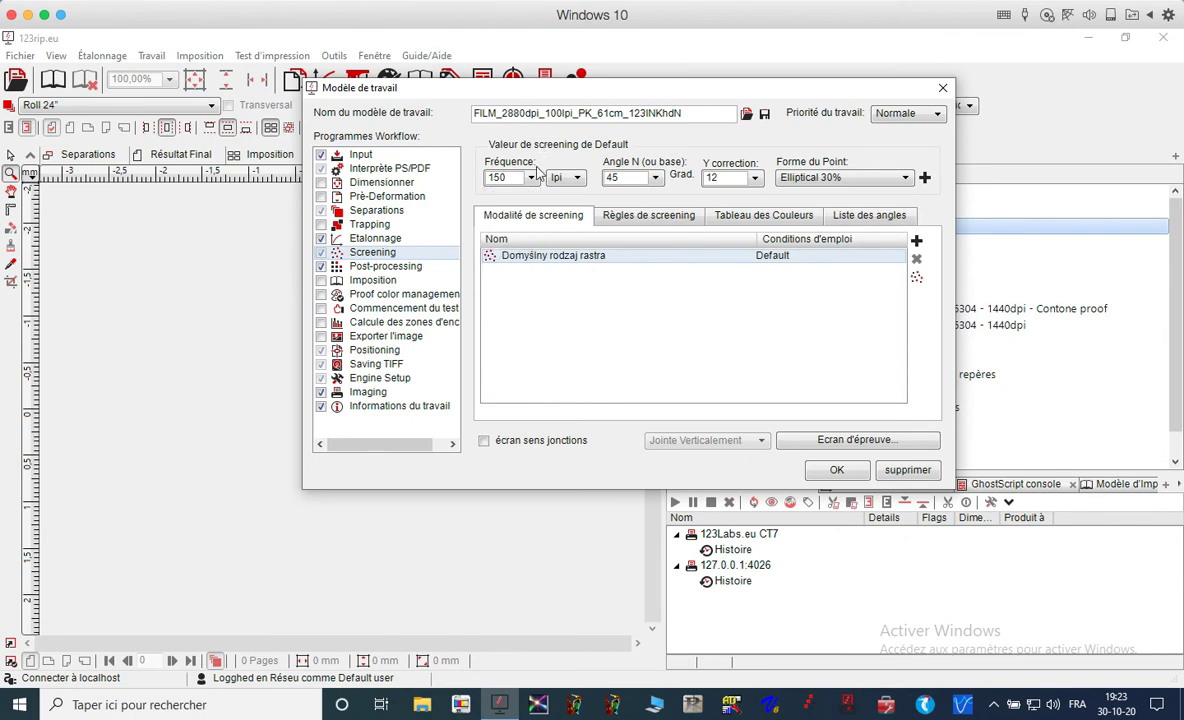
left_click(522, 179)
left_click(532, 180)
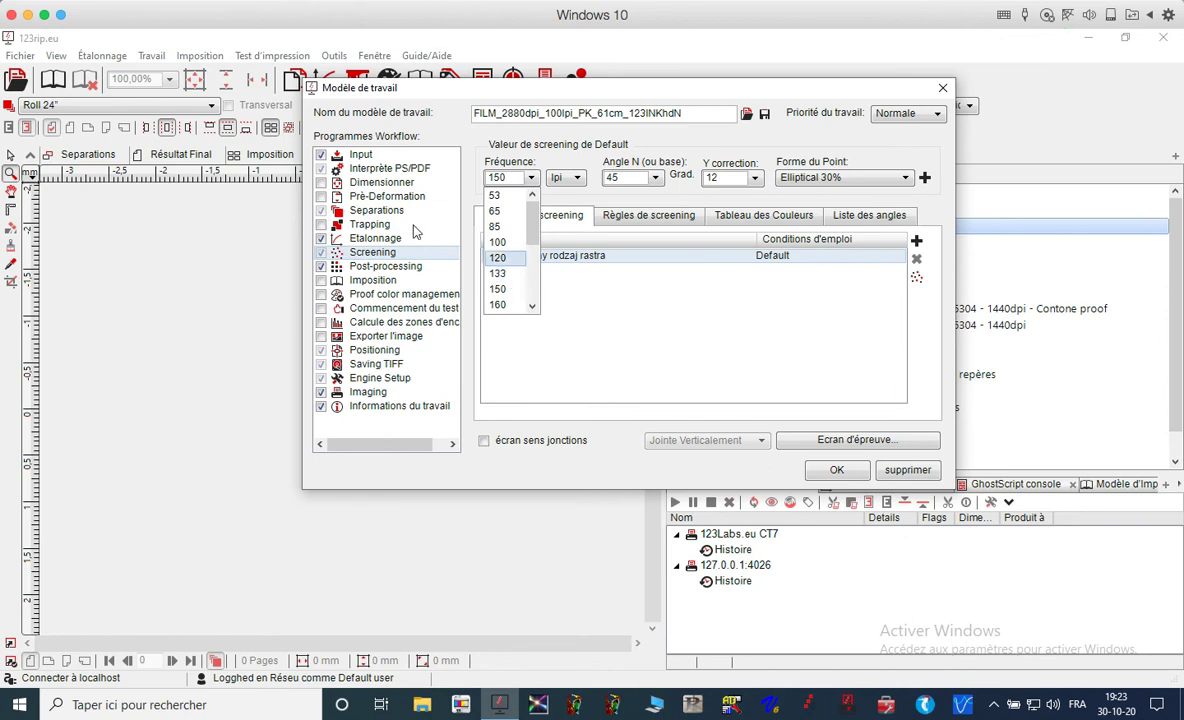
left_click(495, 177)
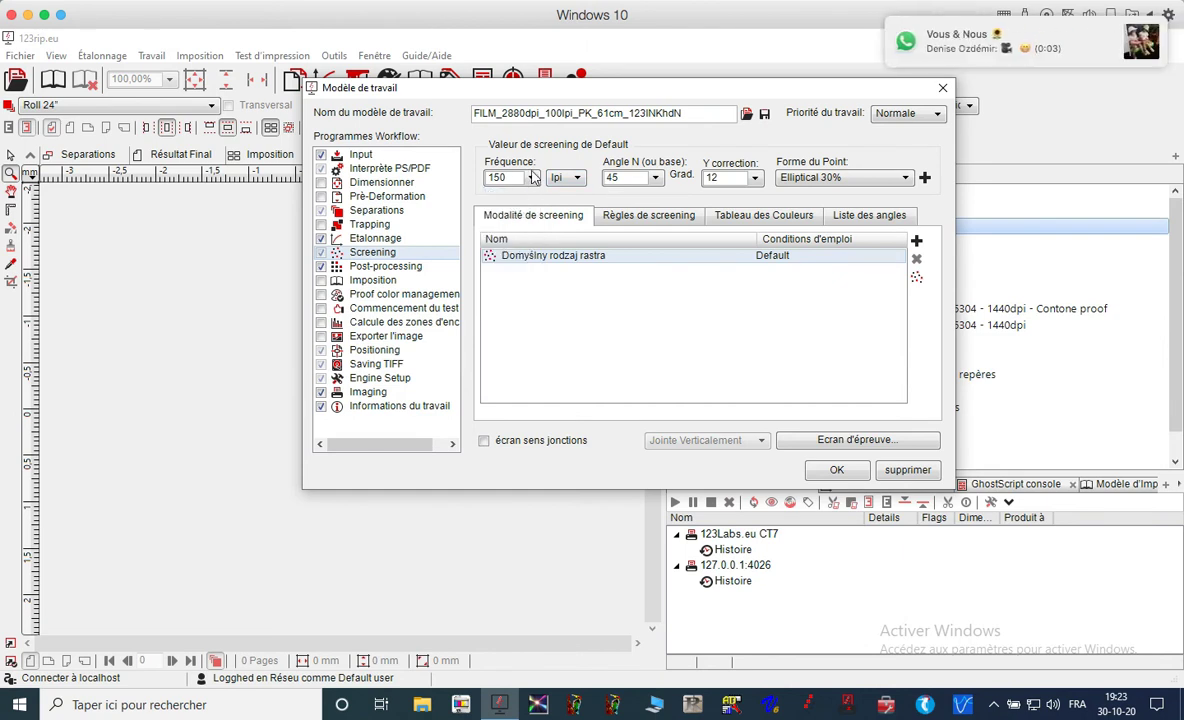
left_click(532, 178)
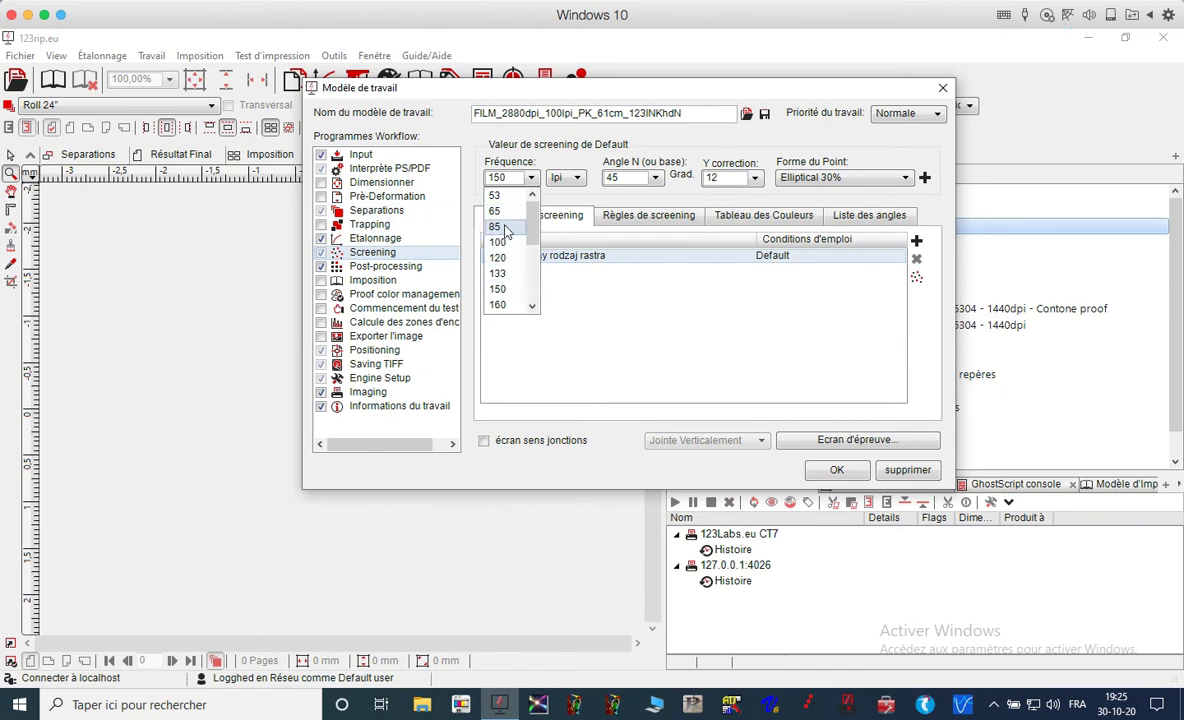
left_click(593, 199)
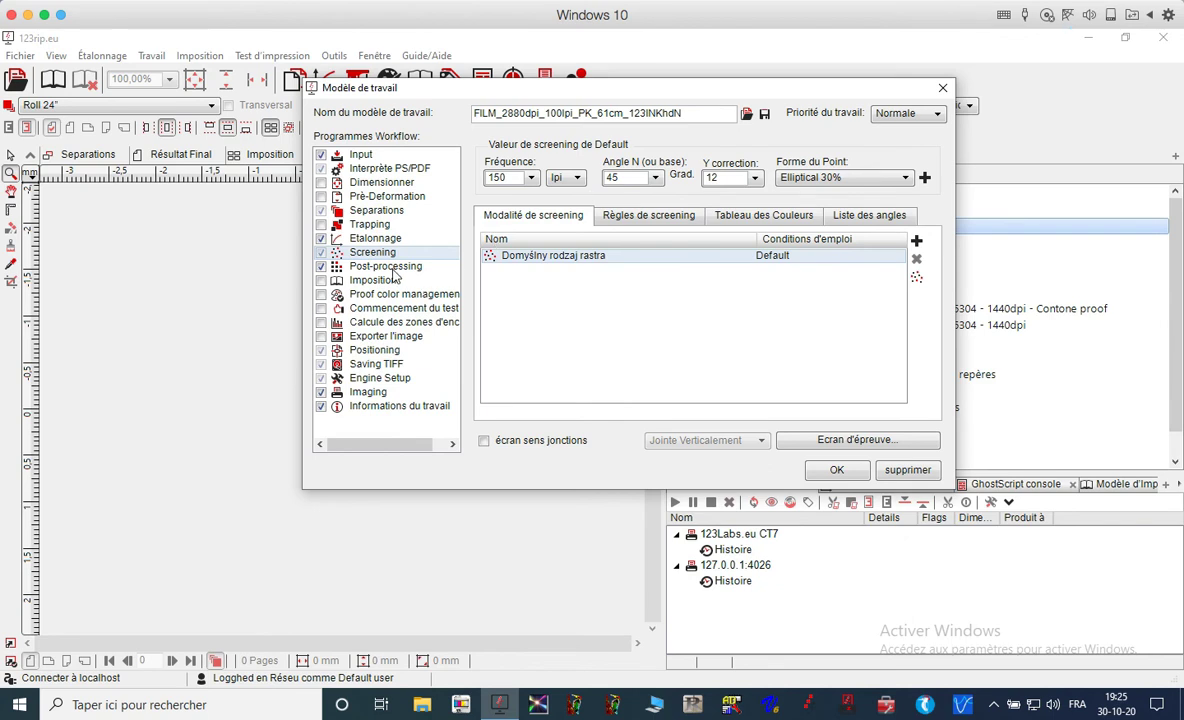
Review the available Angle N (ou base) and Y correction values for the Default screening.
left_click(612, 178)
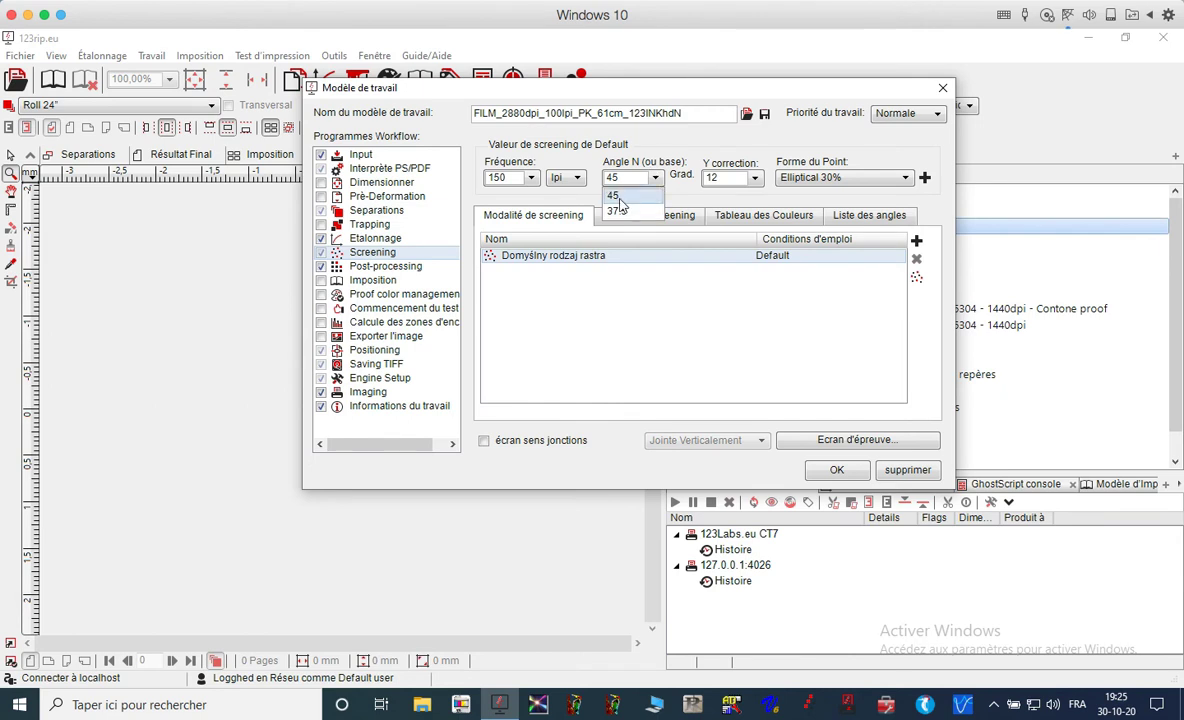
left_click(693, 150)
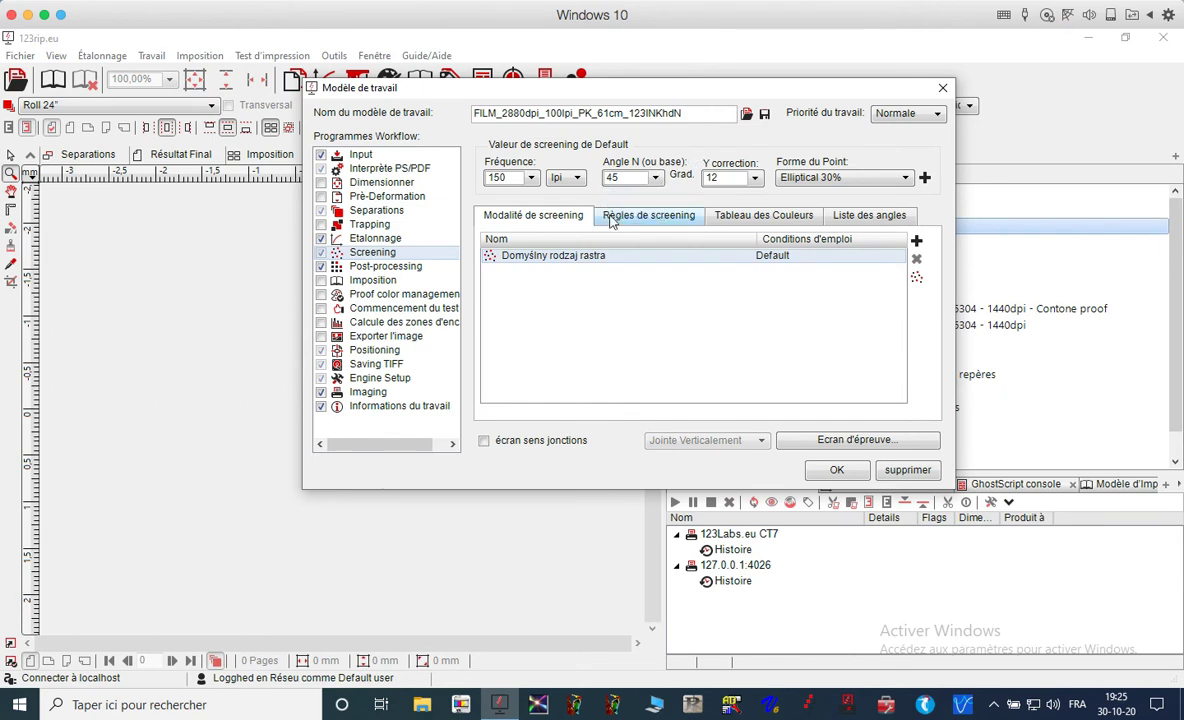
left_click(607, 178)
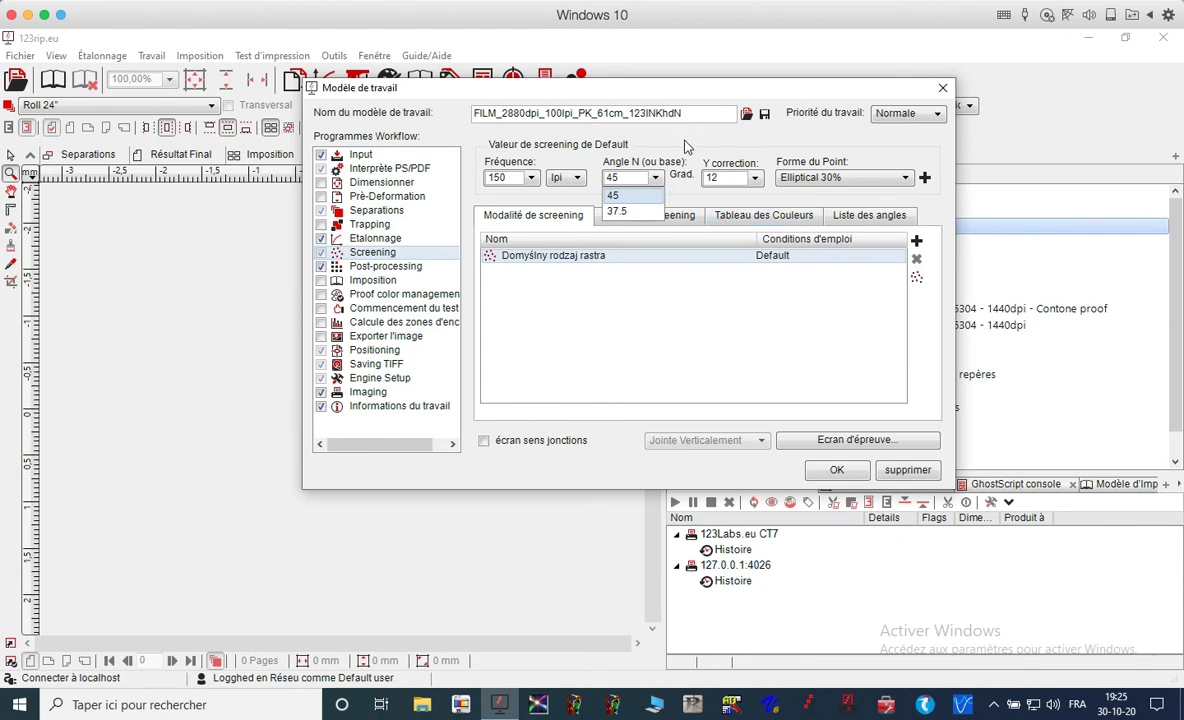
left_click(715, 177)
left_click(715, 177)
left_click(765, 183)
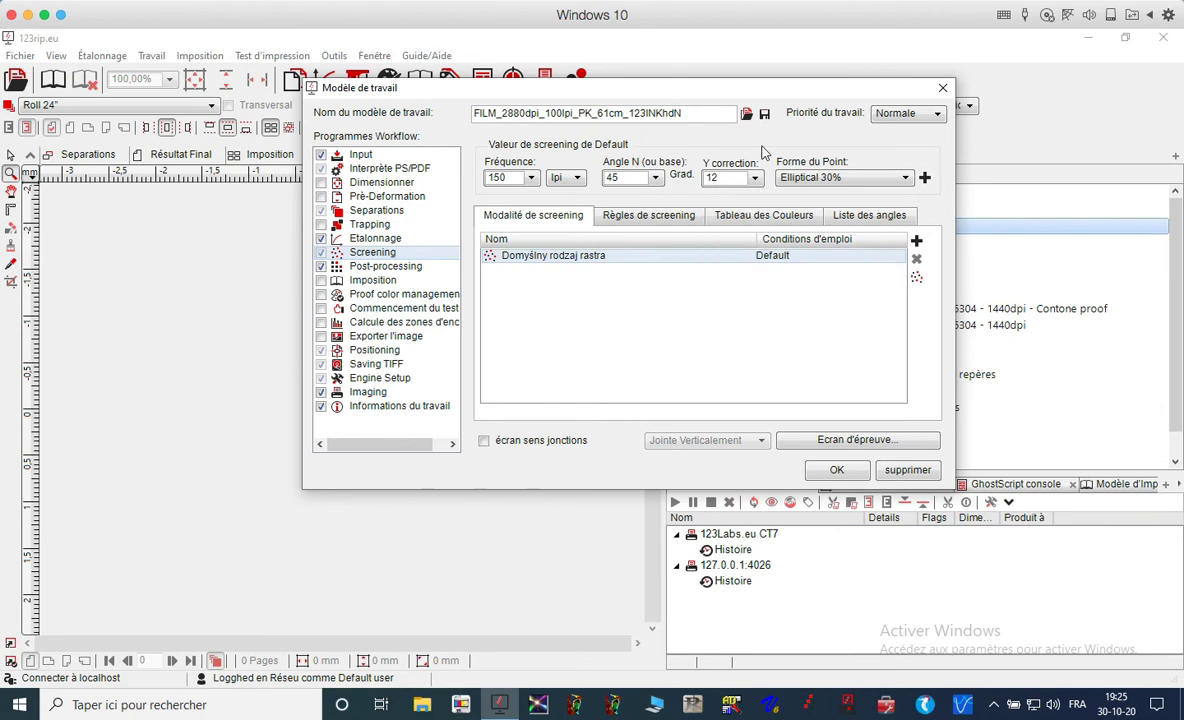
left_click(756, 178)
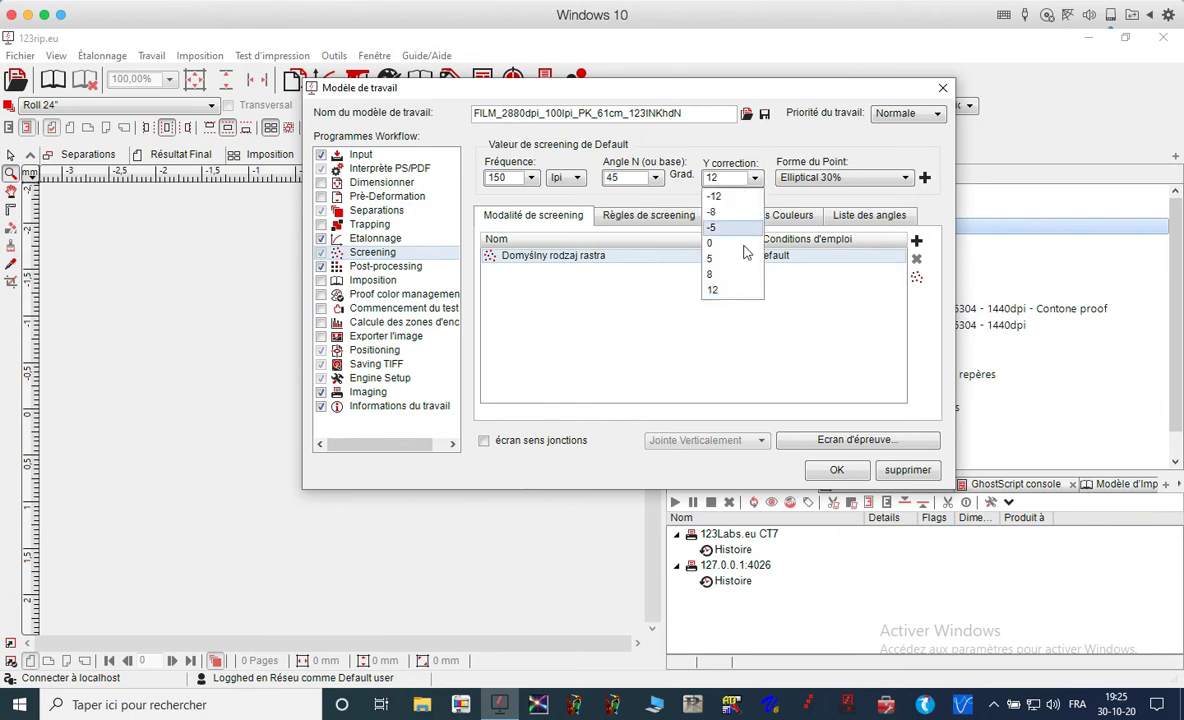
left_click(698, 150)
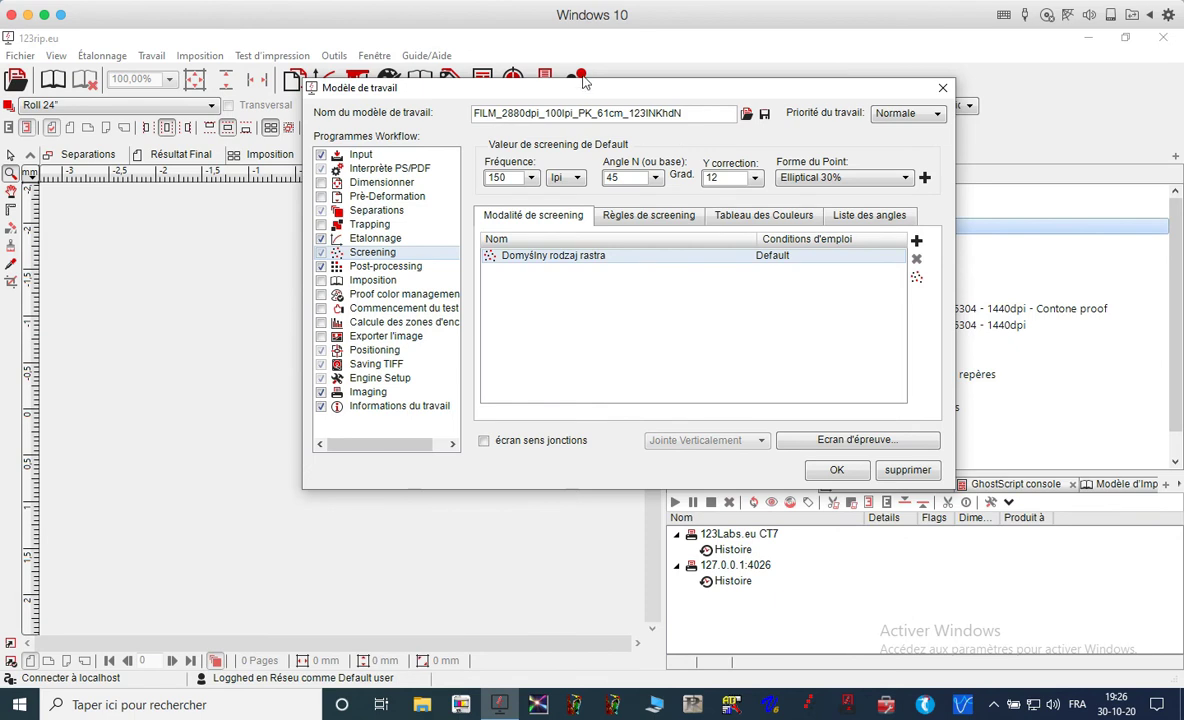
Reposition the job template dialog and review the available Forme du Point dot shapes for the Default screening.
left_click_drag(593, 94, 305, 97)
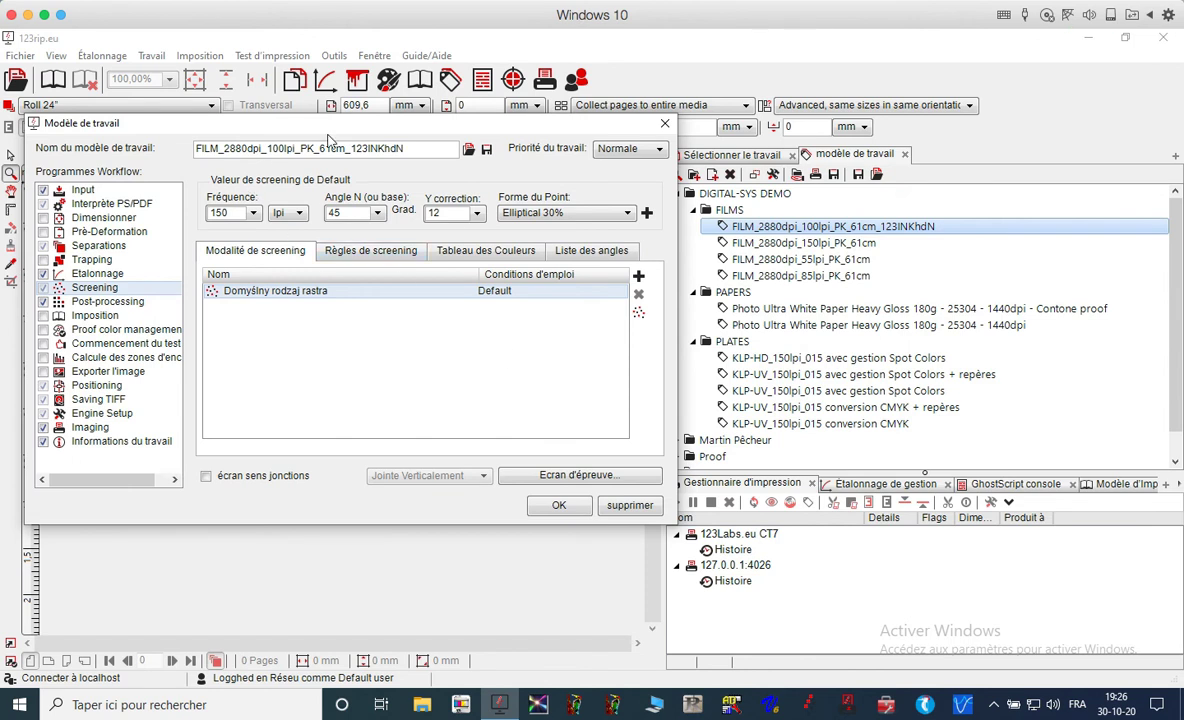
left_click_drag(390, 122, 523, 83)
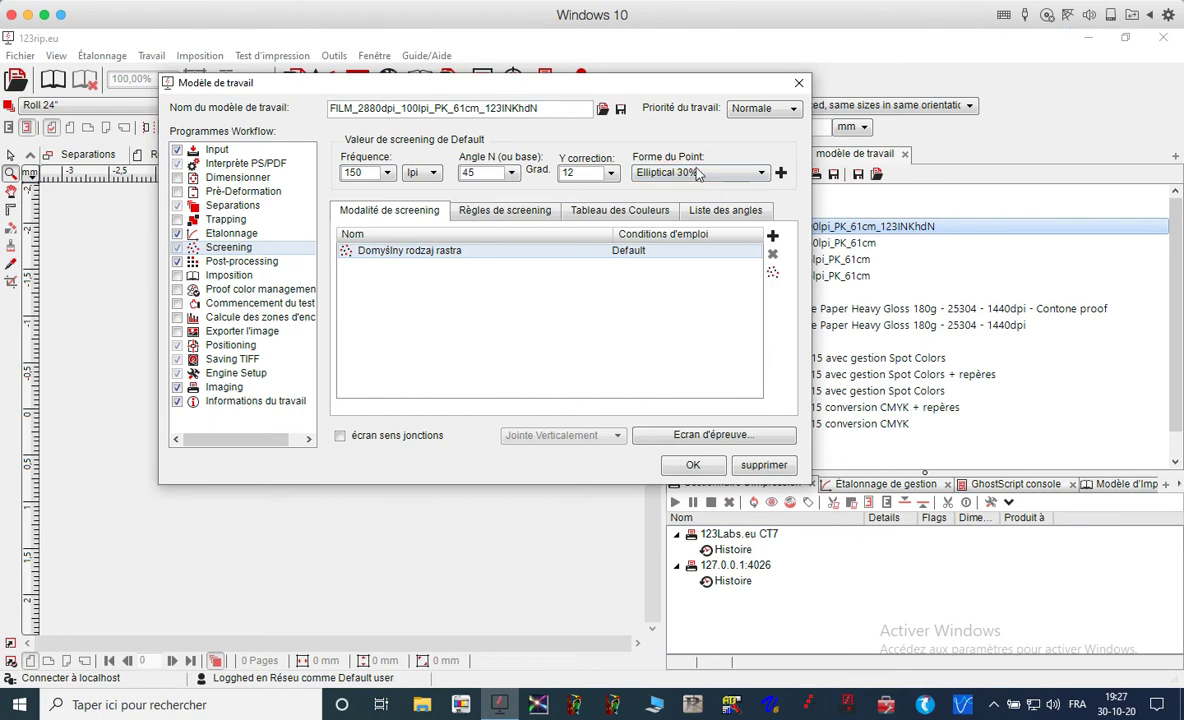
left_click(735, 176)
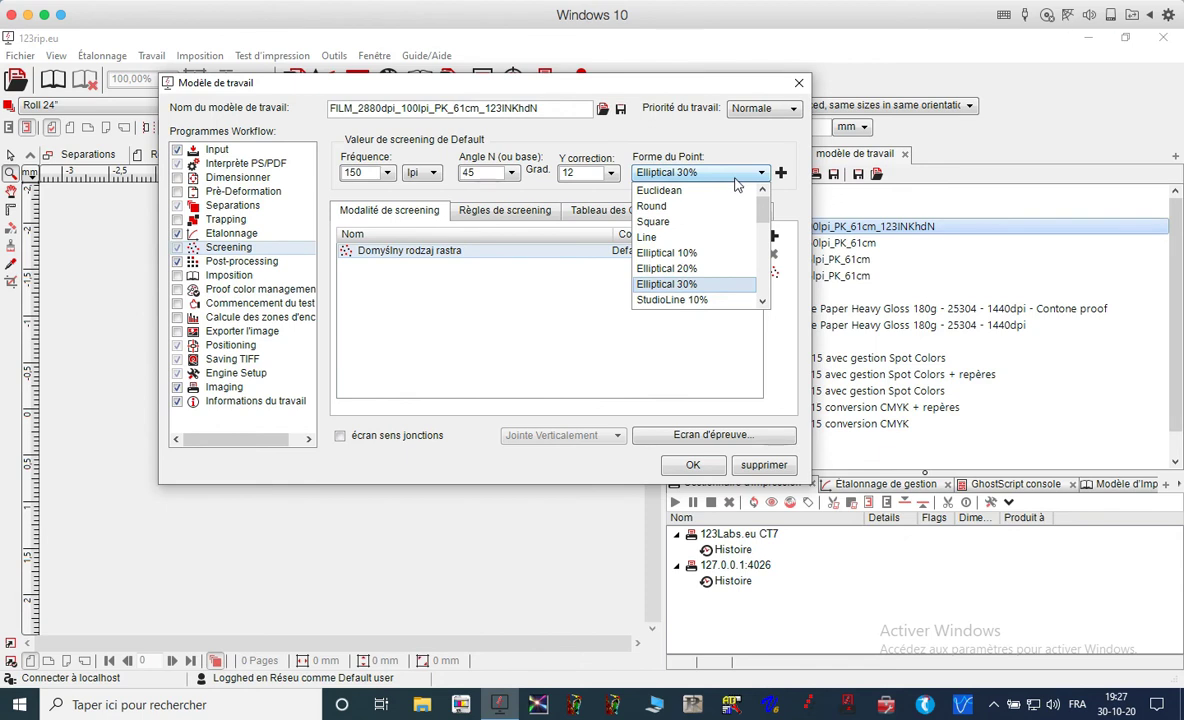
scroll(709, 276, "down", 1)
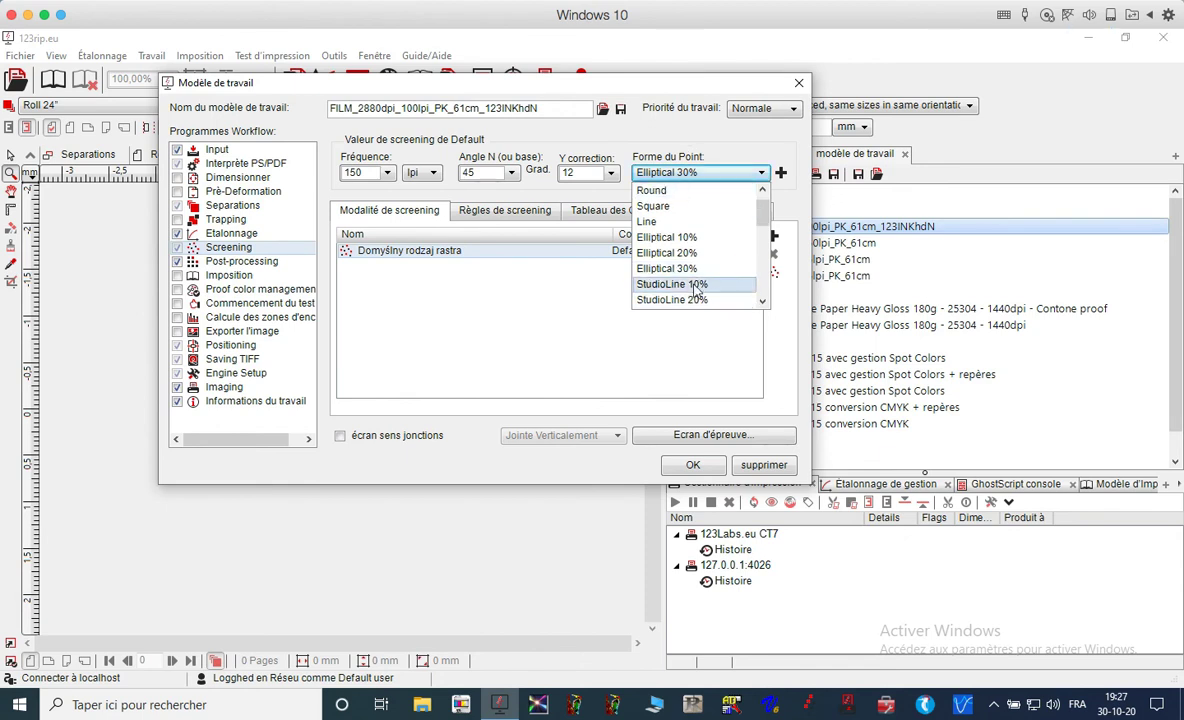
scroll(708, 262, "up", 1)
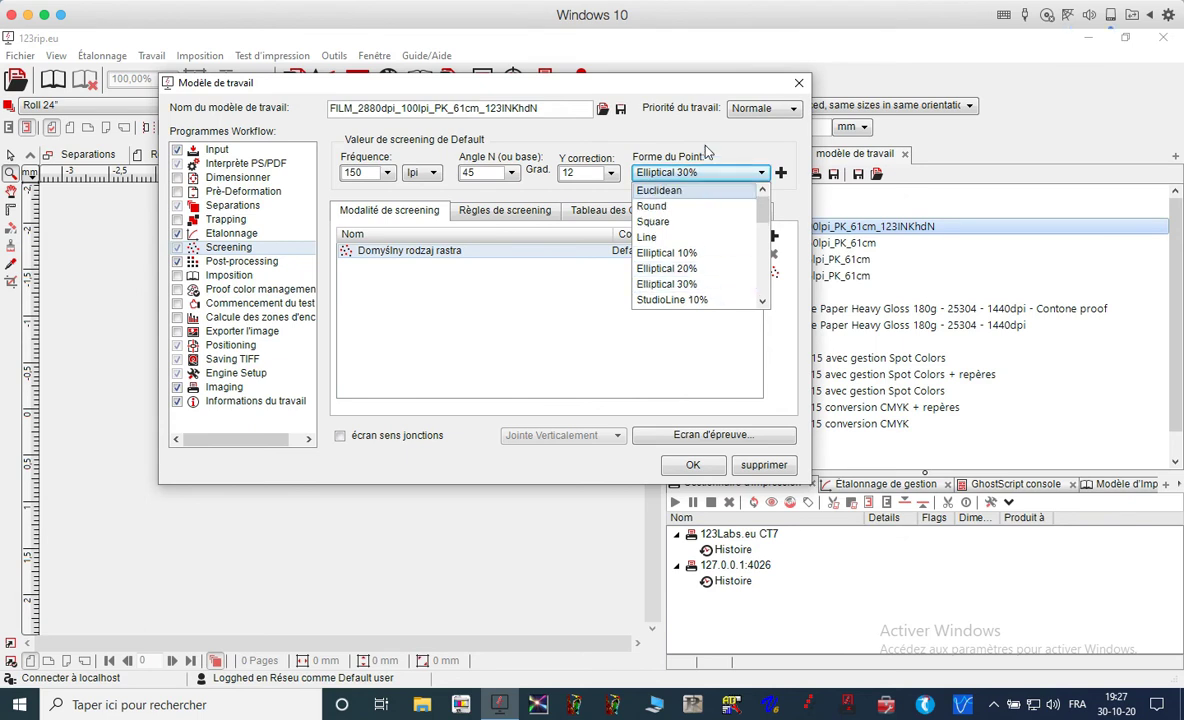
left_click(706, 150)
left_click(724, 174)
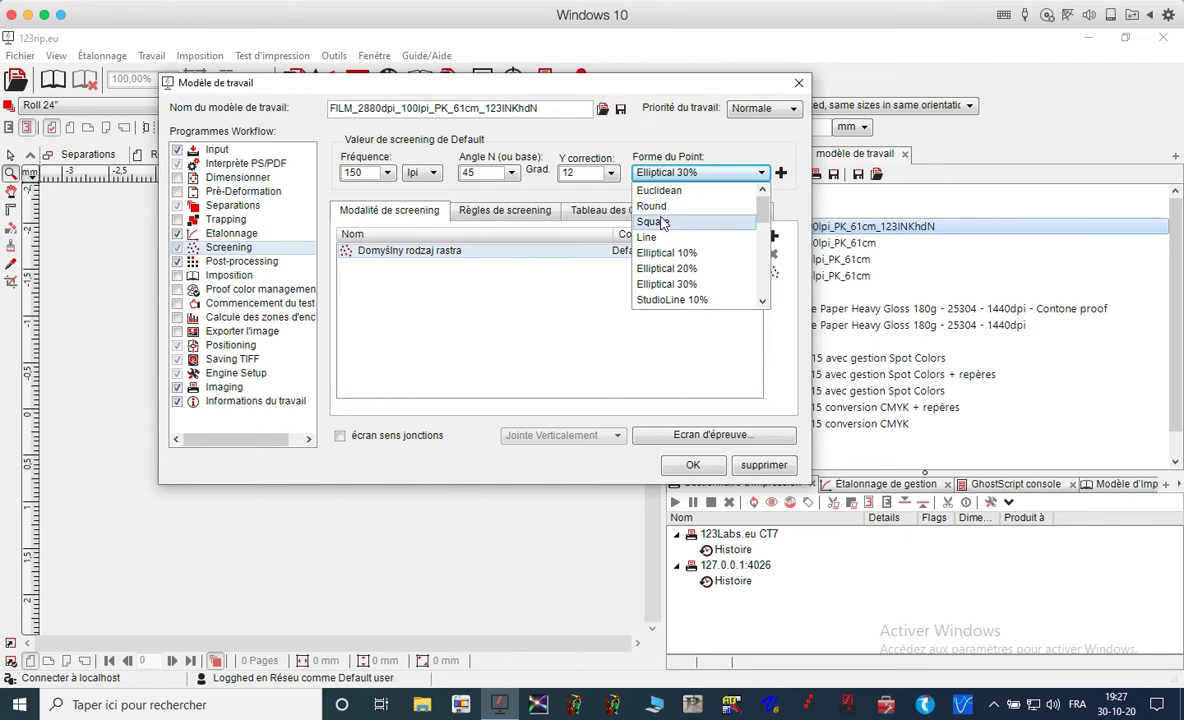
mouse_move(762, 207)
left_mouse_down()
mouse_move(754, 305)
mouse_move(764, 215)
left_mouse_up()
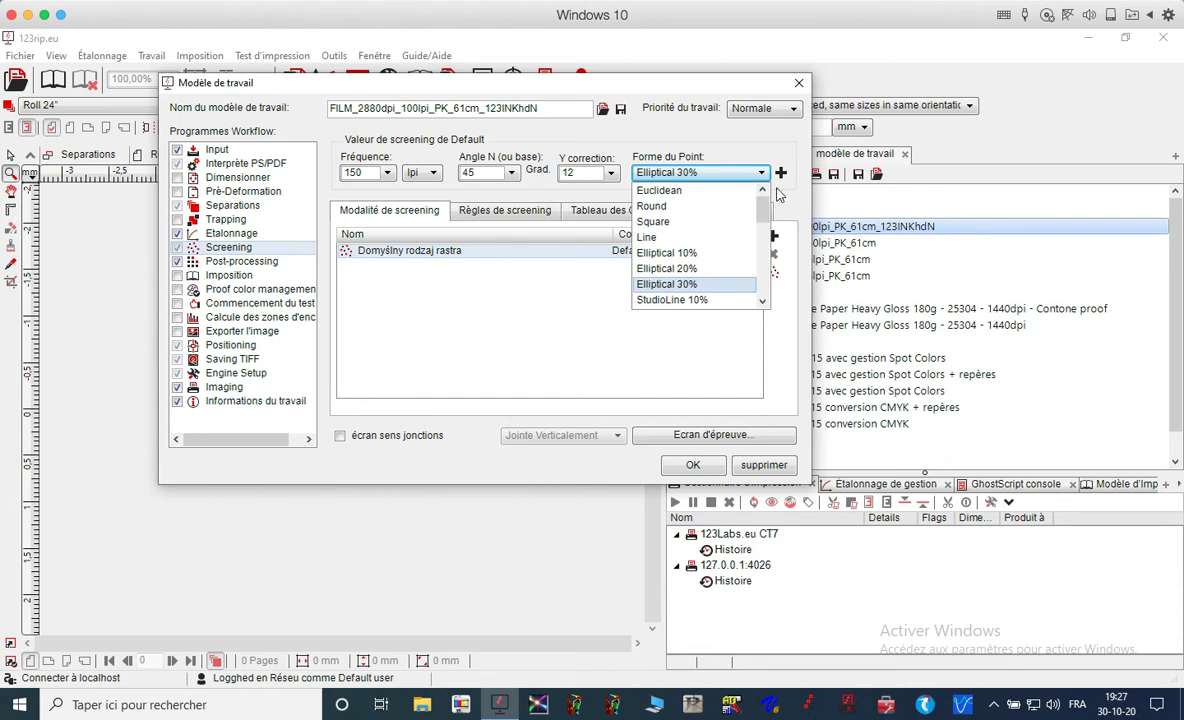
scroll(694, 290, "down", 1)
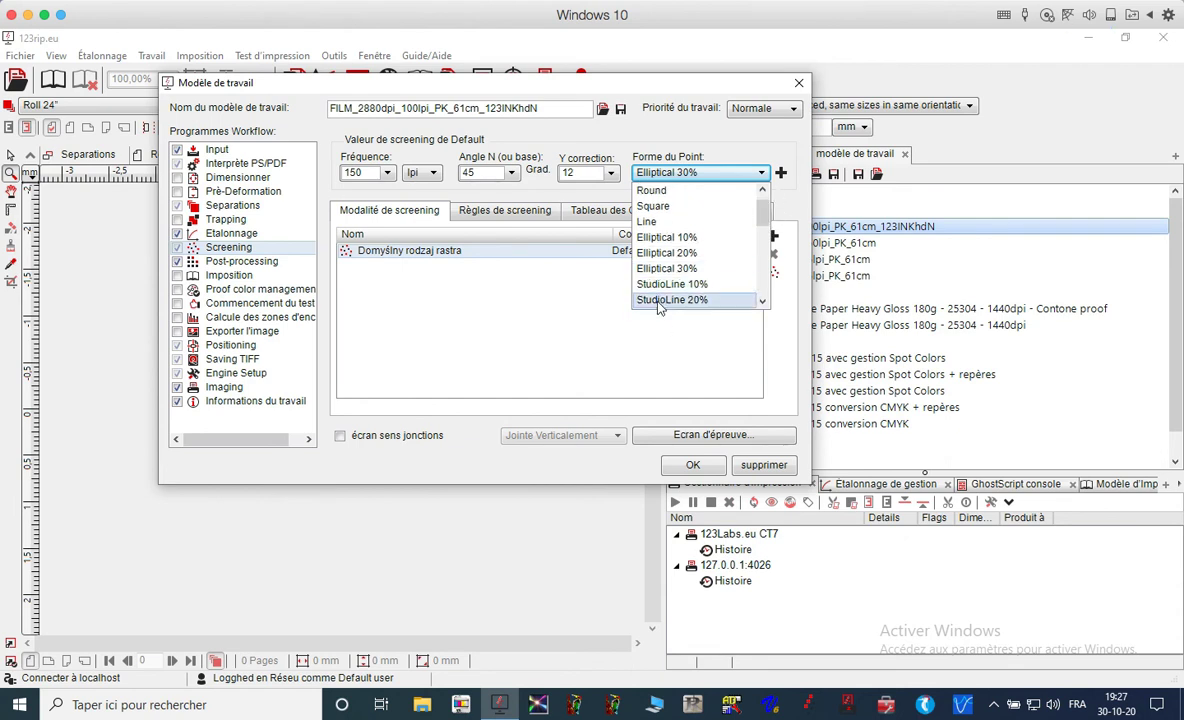
left_click(716, 124)
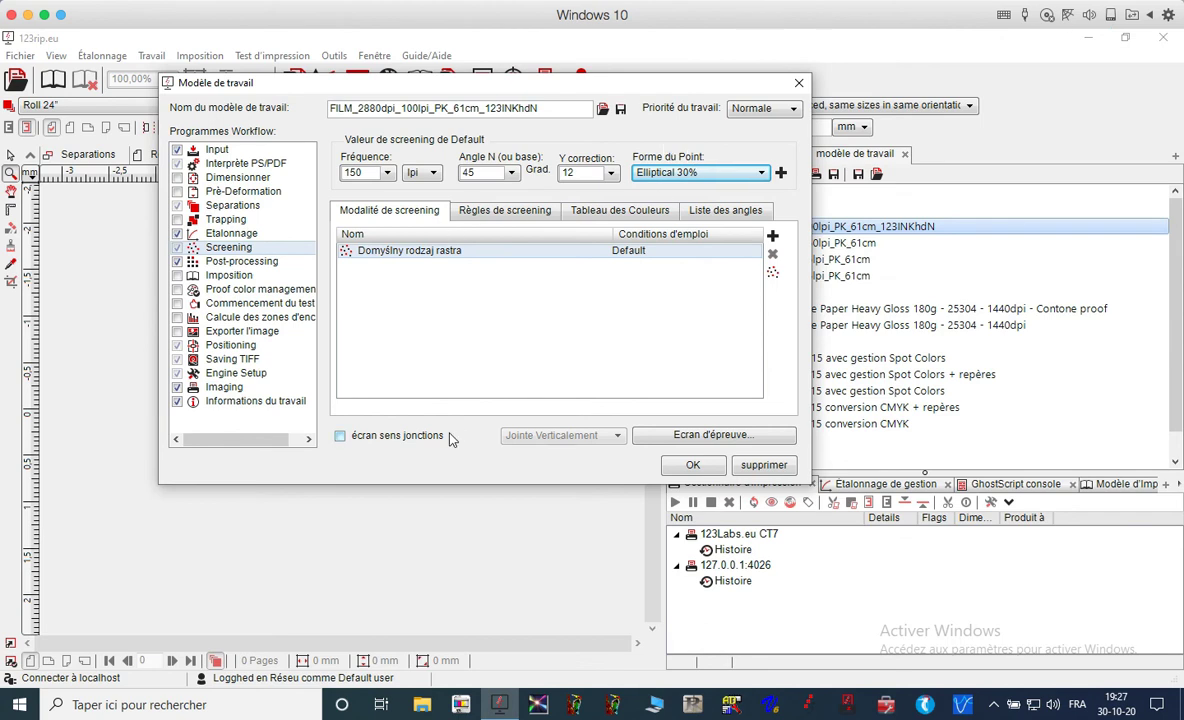
left_click(762, 174)
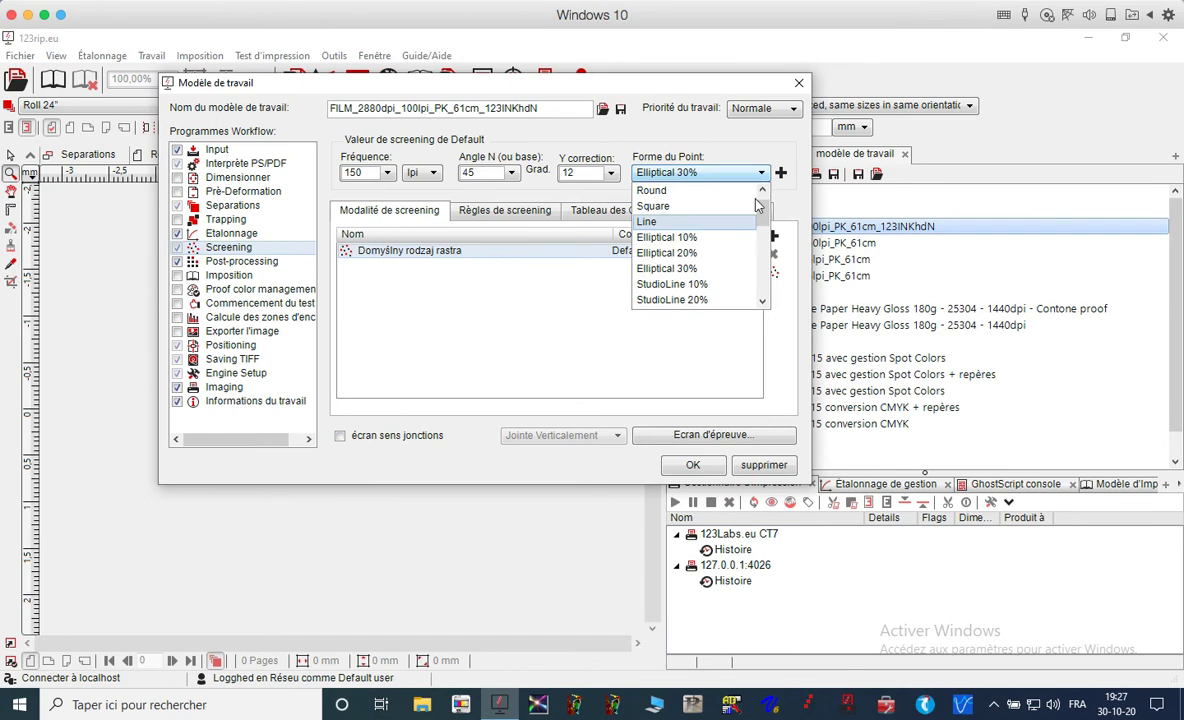
scroll(716, 204, "up", 1)
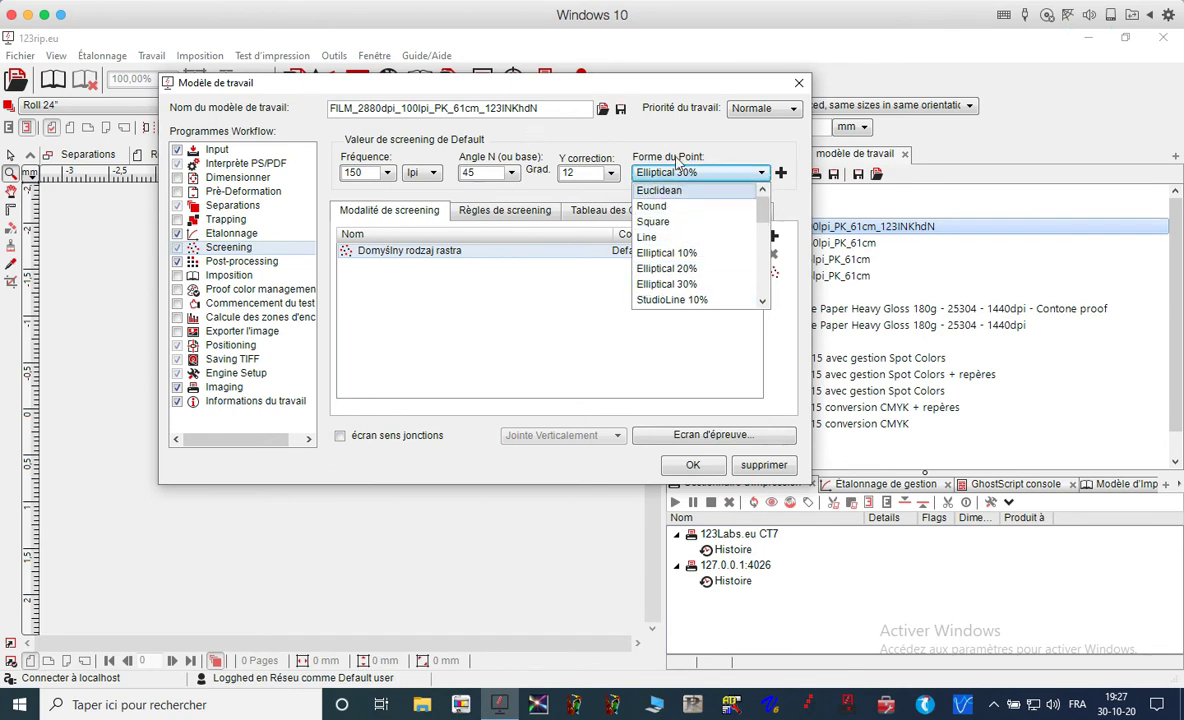
left_click(596, 129)
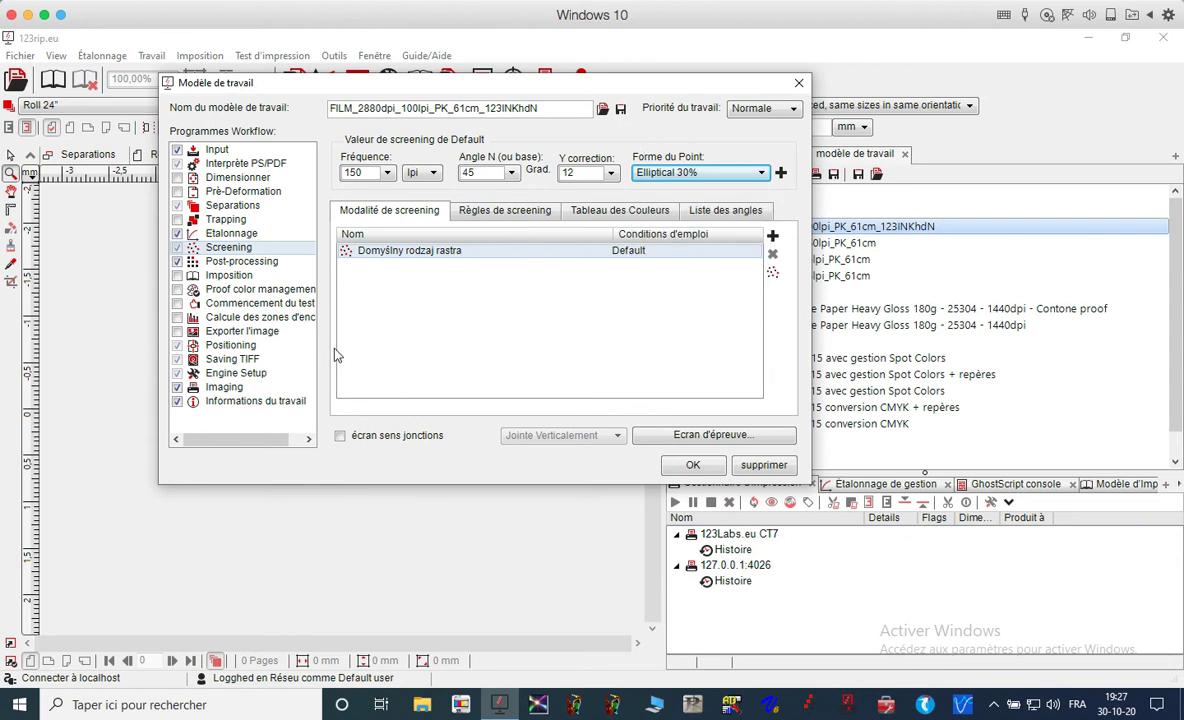
Review the Post-processing outline enhancement settings, including the Negative mode option.
left_click(236, 262)
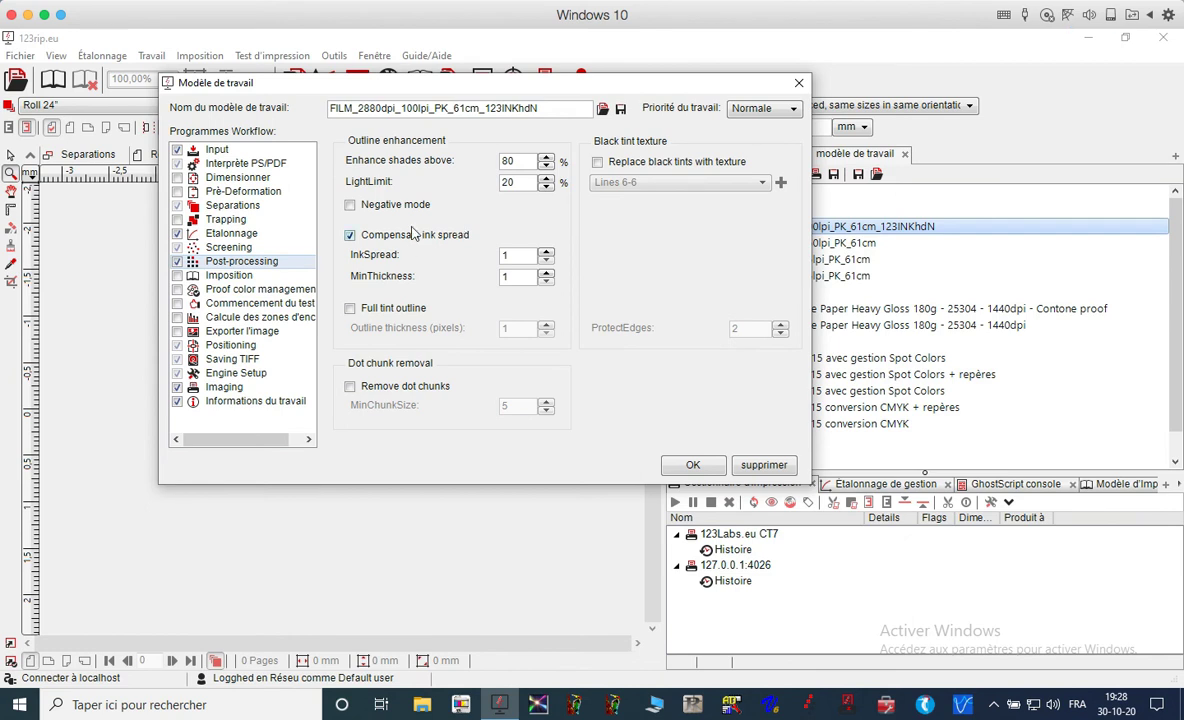
left_click(386, 204)
Enable the Imposition stage and apply the Livre 4-up imposition template.
left_click(256, 276)
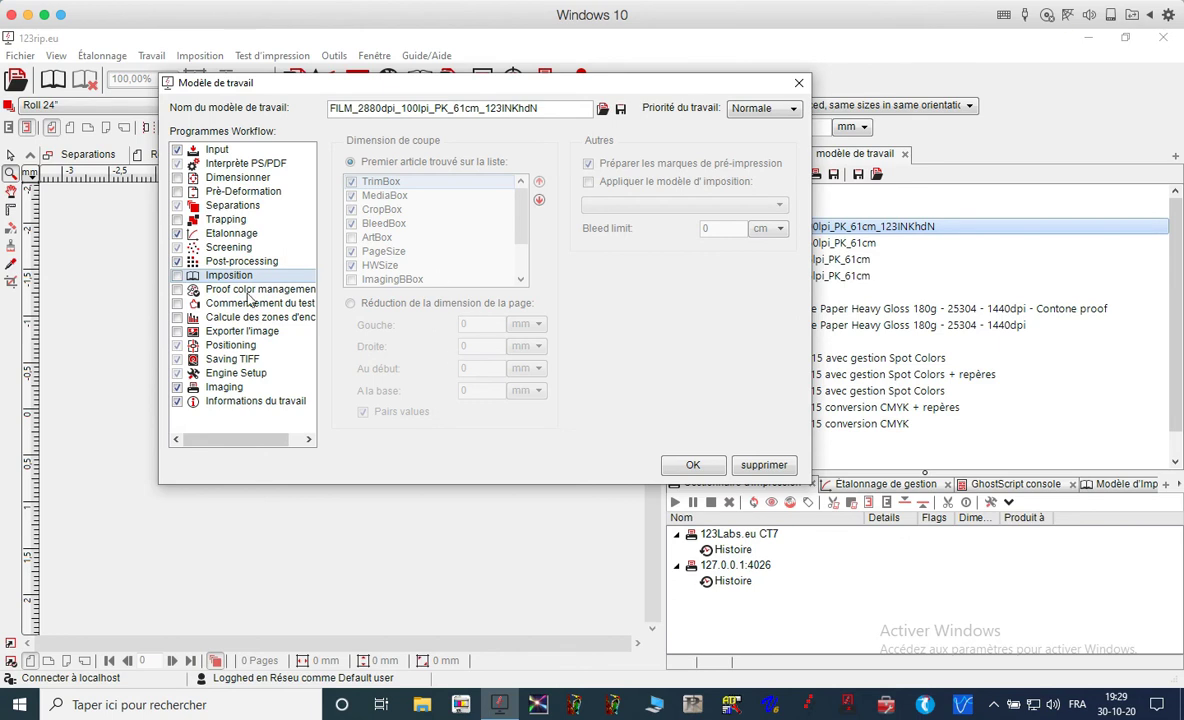
left_click(177, 275)
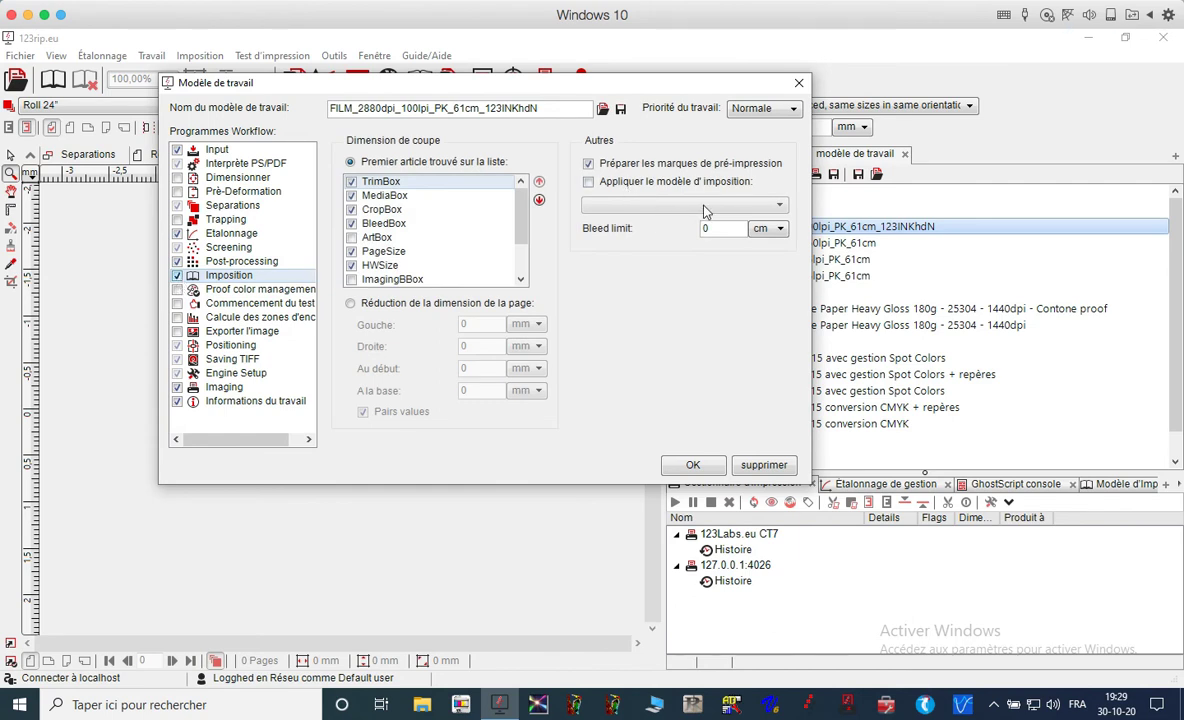
left_click(685, 184)
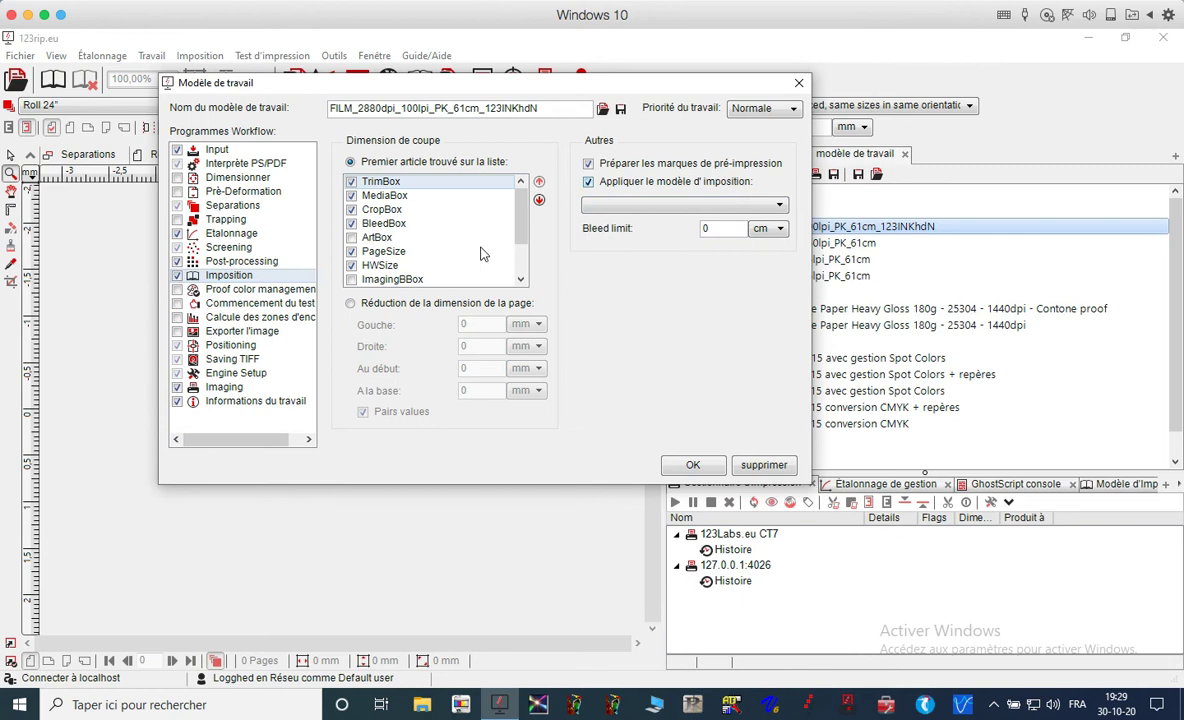
left_click(662, 204)
left_click_drag(783, 268, 789, 236)
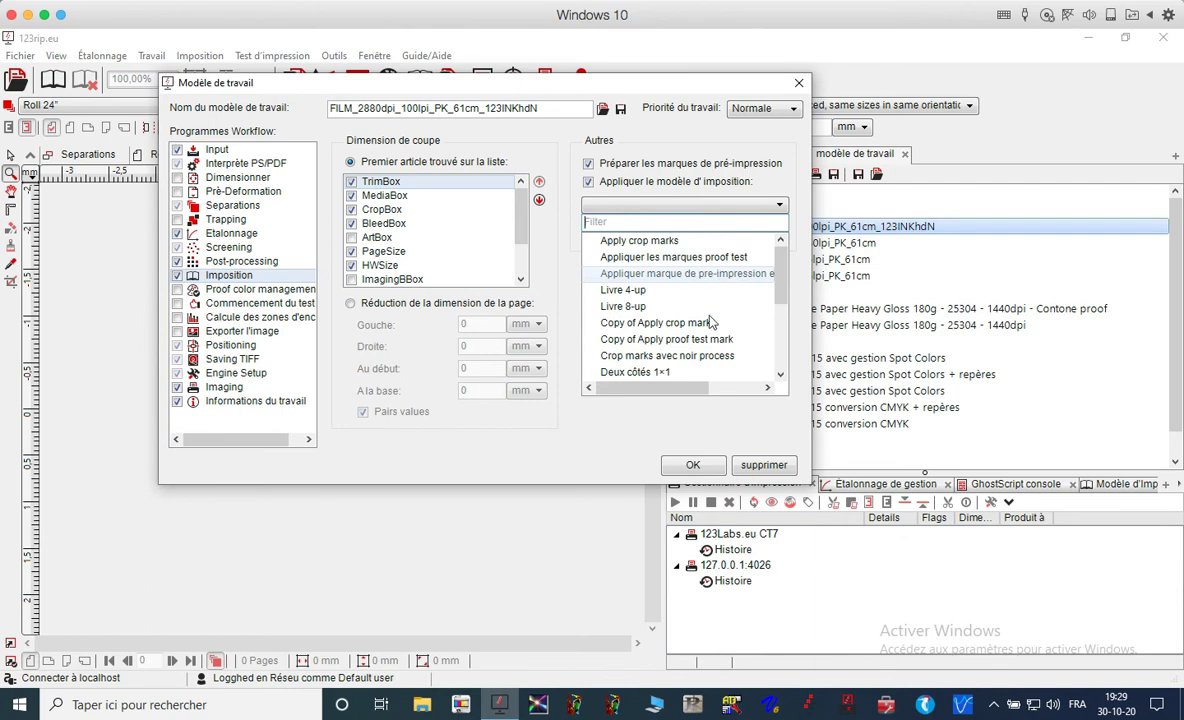
left_click_drag(686, 389, 630, 369)
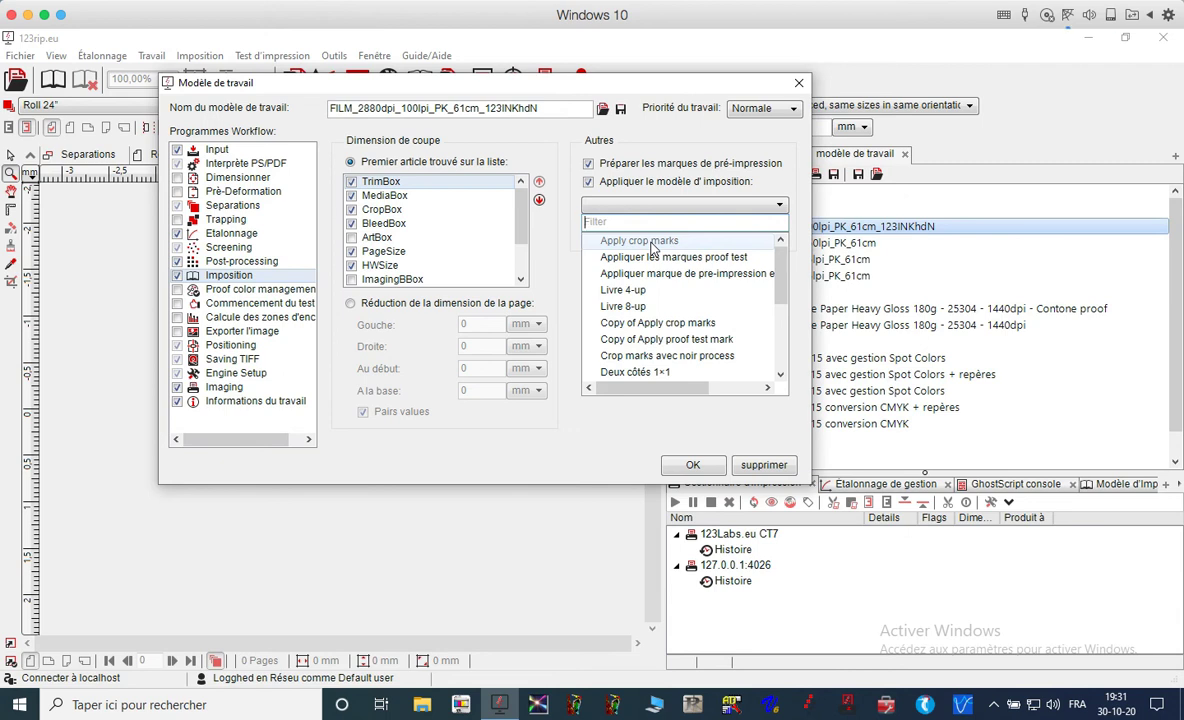
left_click(622, 289)
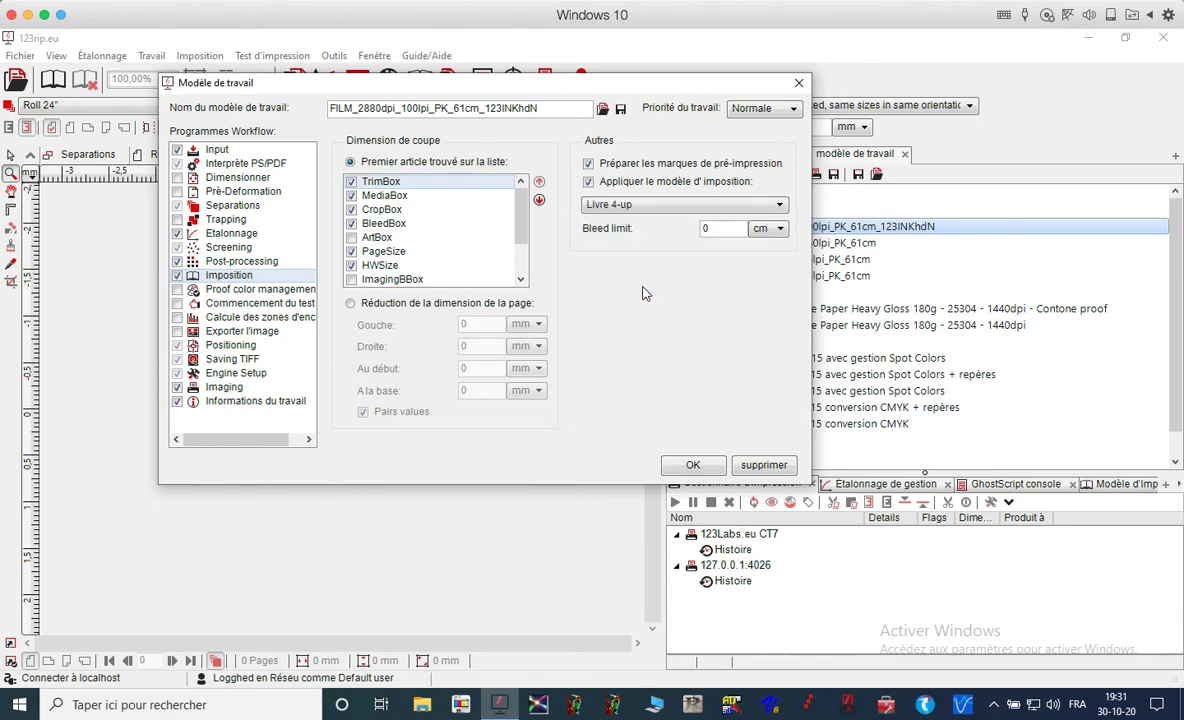
Change the applied imposition template to Apply crop marks.
left_click(668, 205)
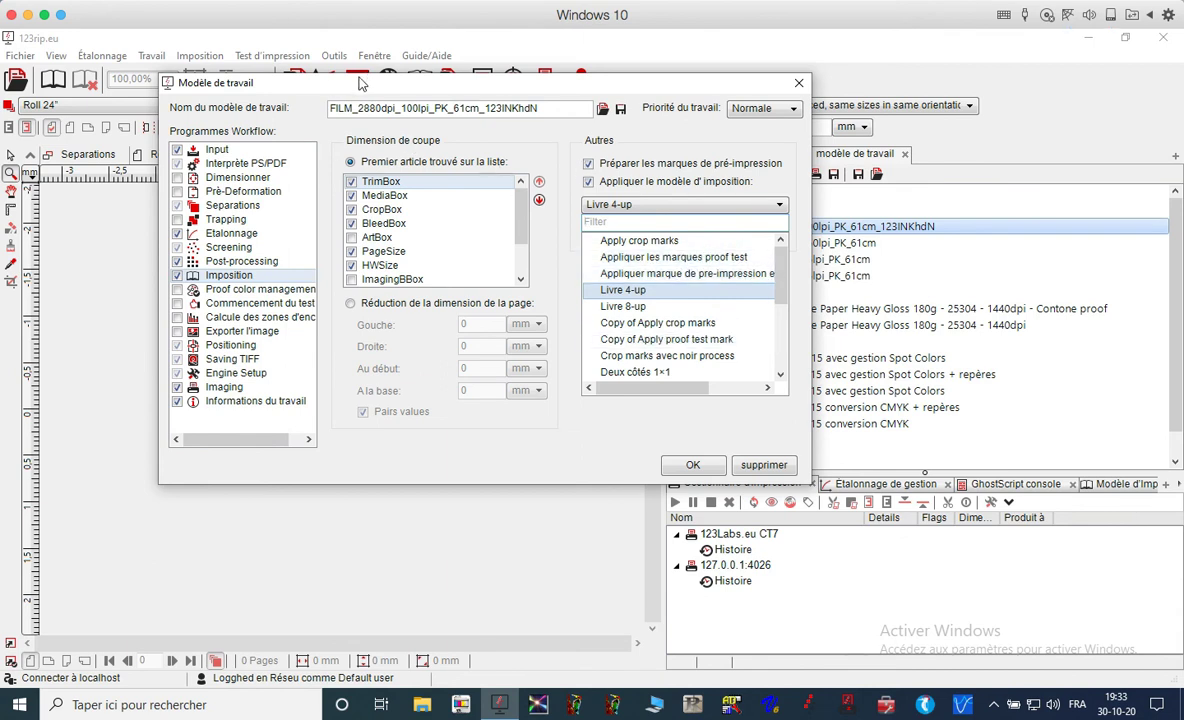
left_click(797, 332)
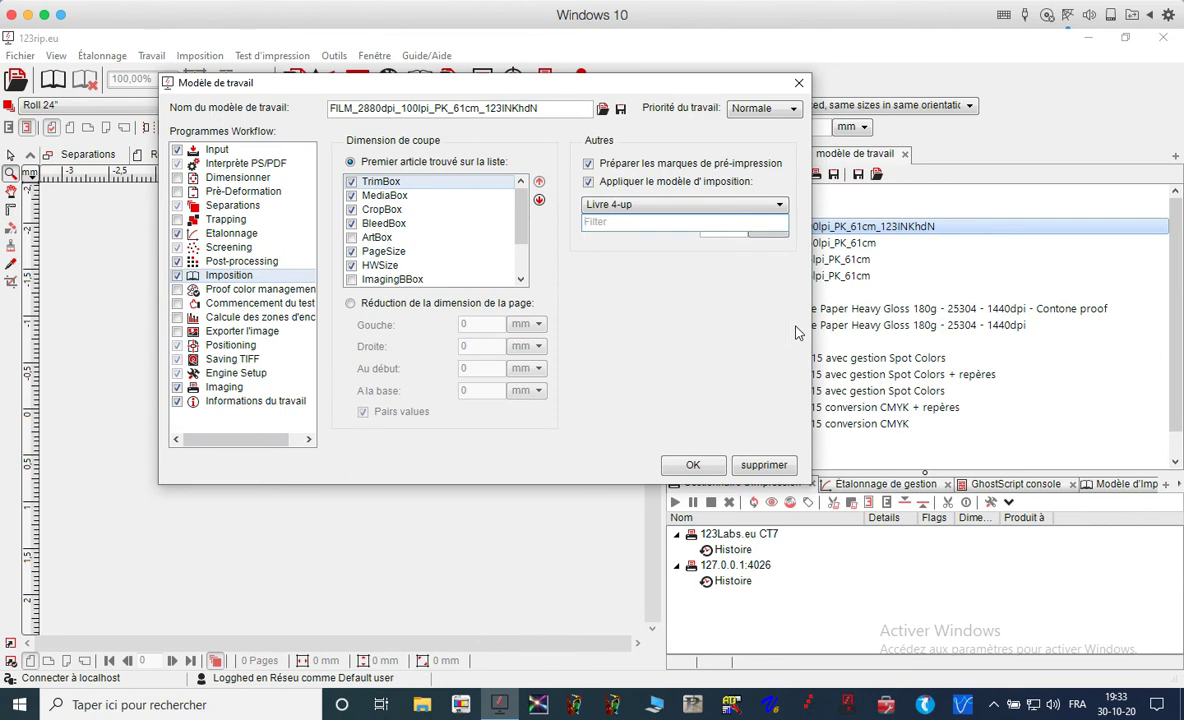
left_click(640, 205)
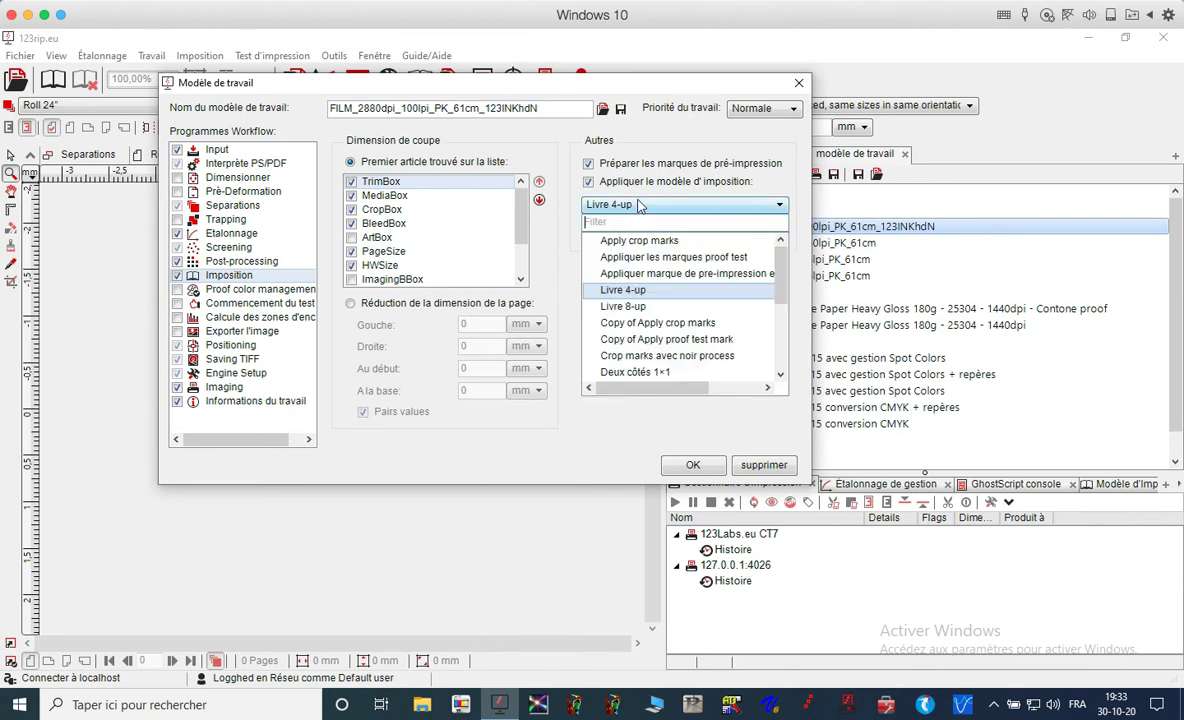
left_click(627, 240)
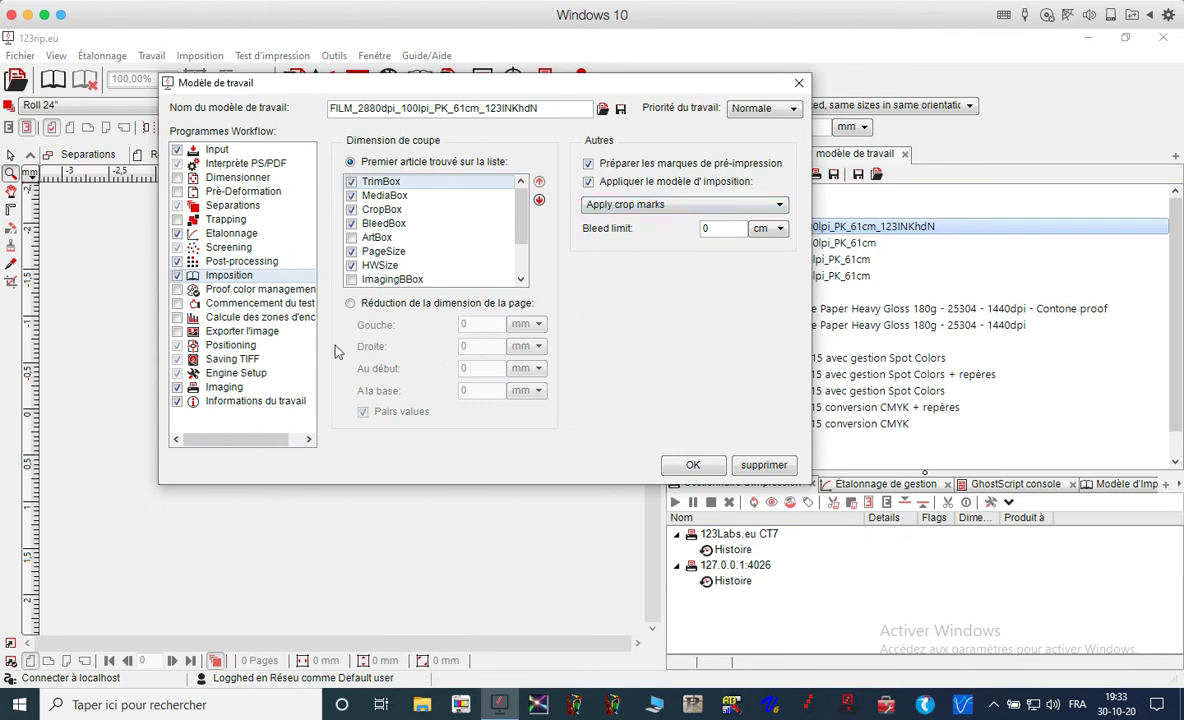
Review the other available imposition templates, keeping the current choice.
left_click(632, 212)
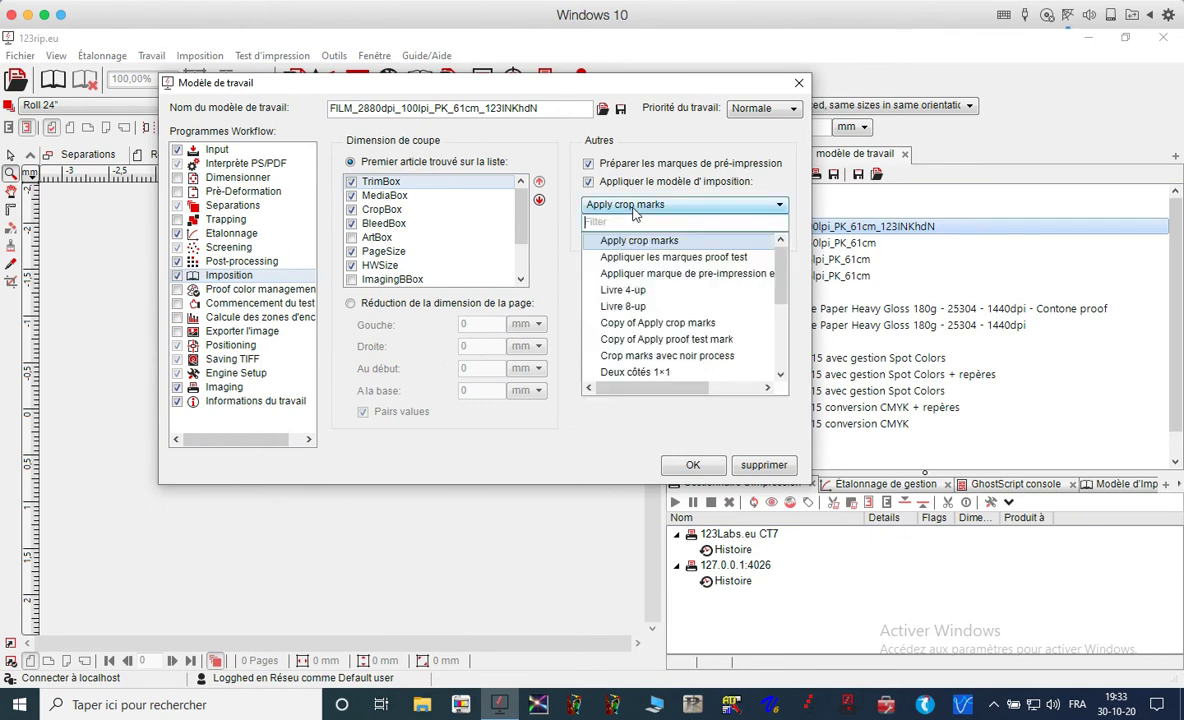
left_click_drag(784, 268, 777, 240)
left_click(749, 205)
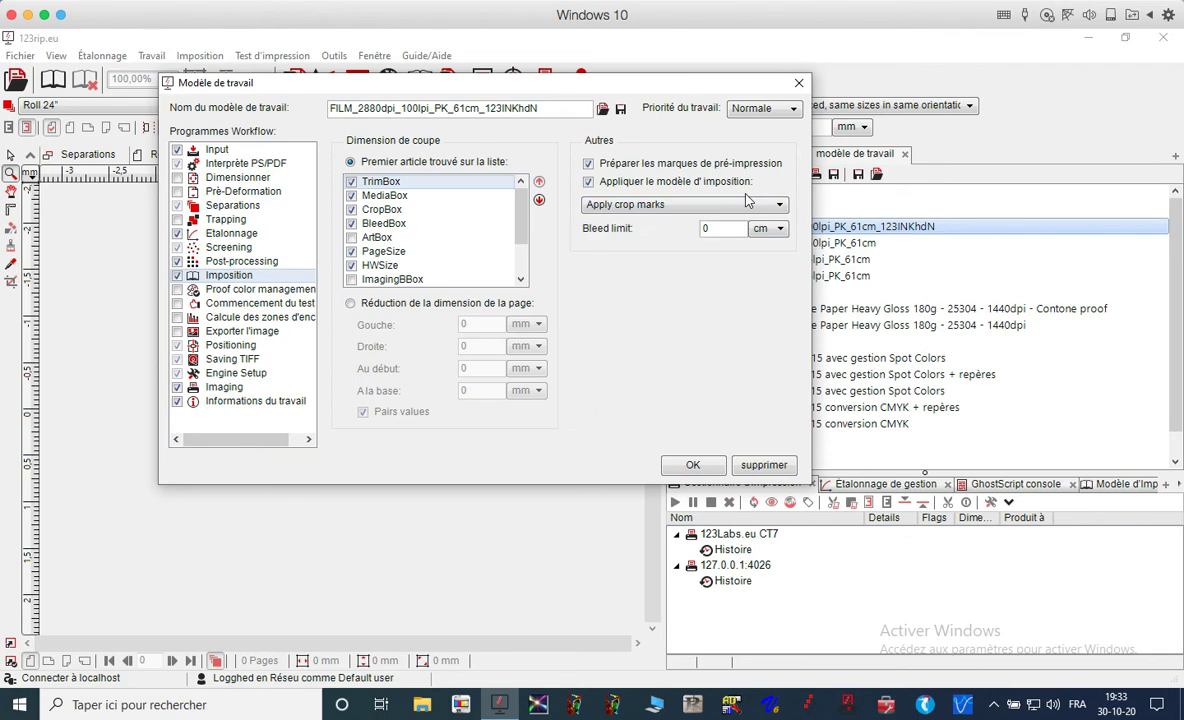
left_click(748, 204)
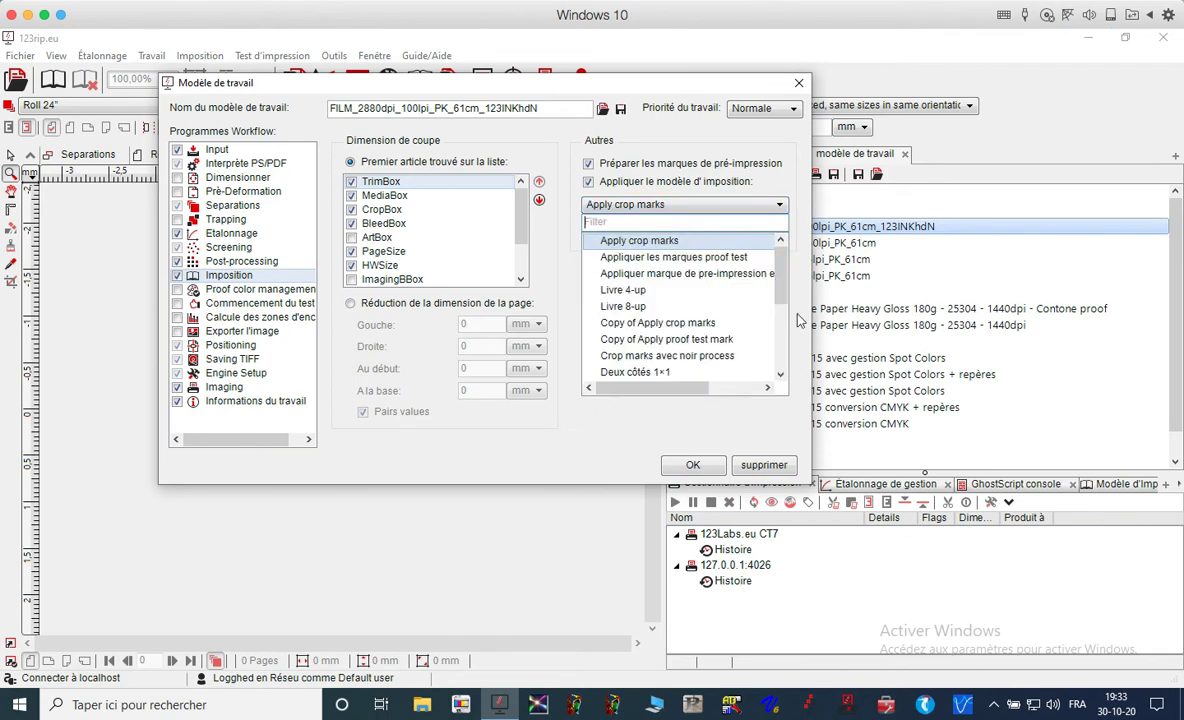
left_click_drag(785, 295, 765, 225)
left_click(752, 223)
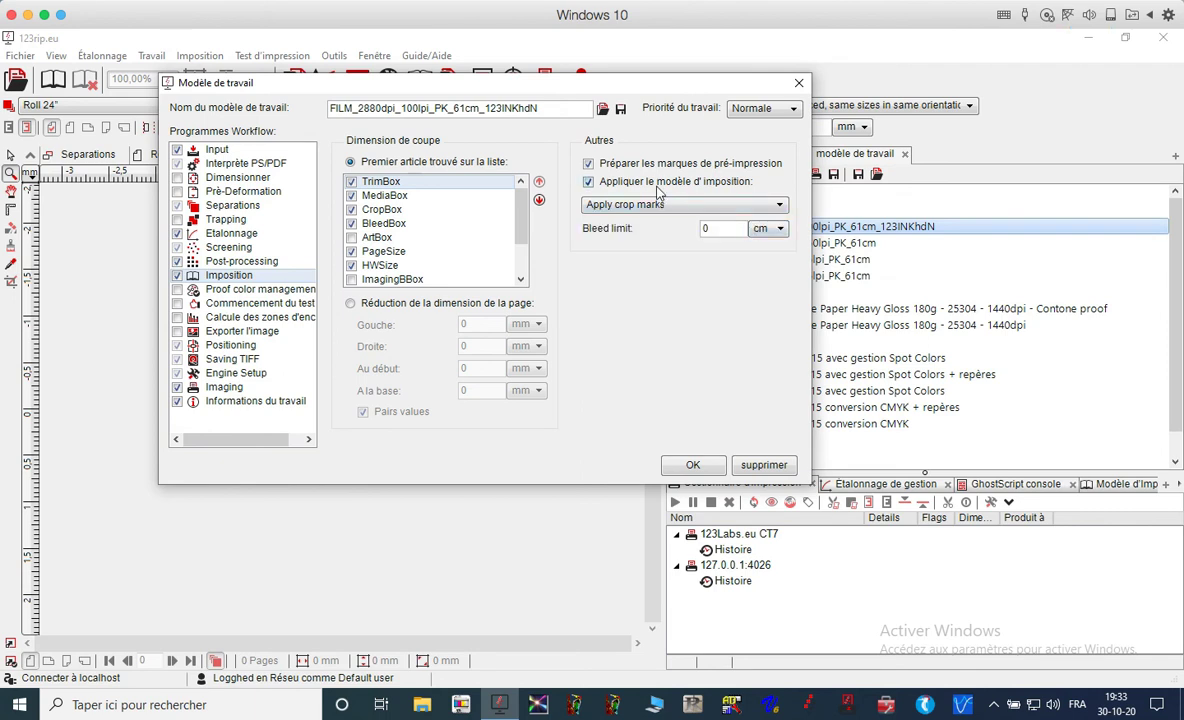
Turn off Appliquer le modèle d'imposition, check the Bleed limit and its unit choices, and disable the Imposition stage.
left_click(613, 181)
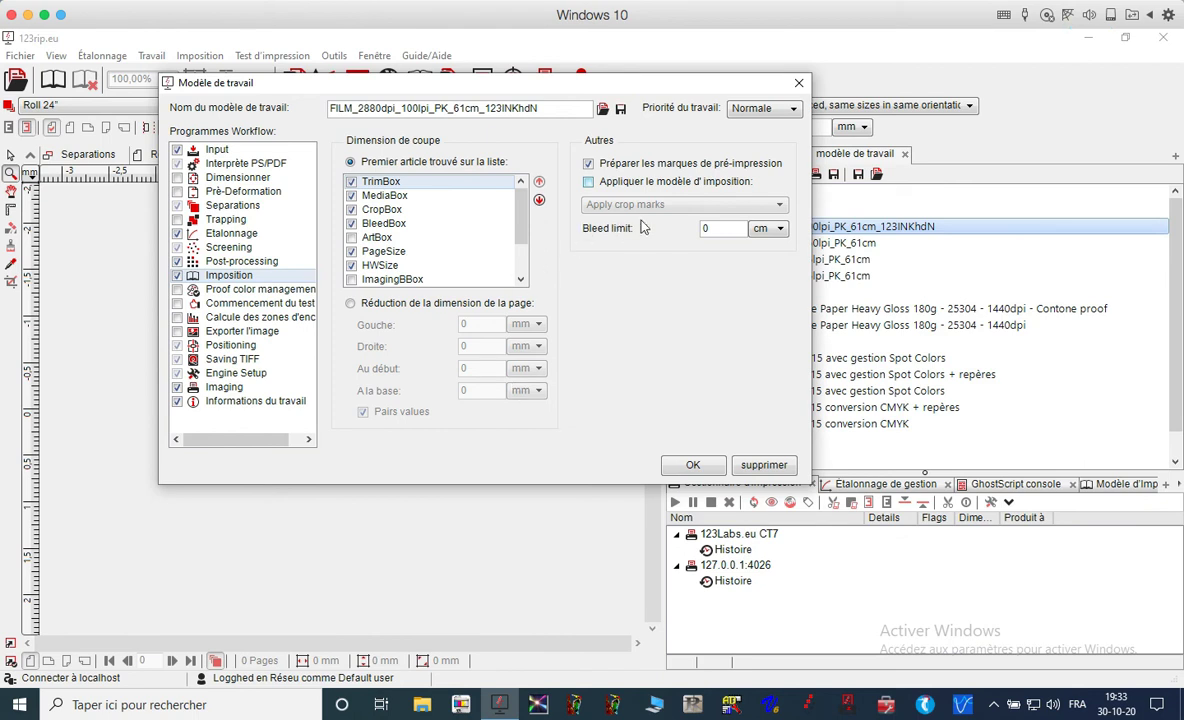
left_click_drag(725, 230, 689, 219)
left_click(770, 229)
left_click(770, 229)
left_click(216, 286)
left_click(176, 275)
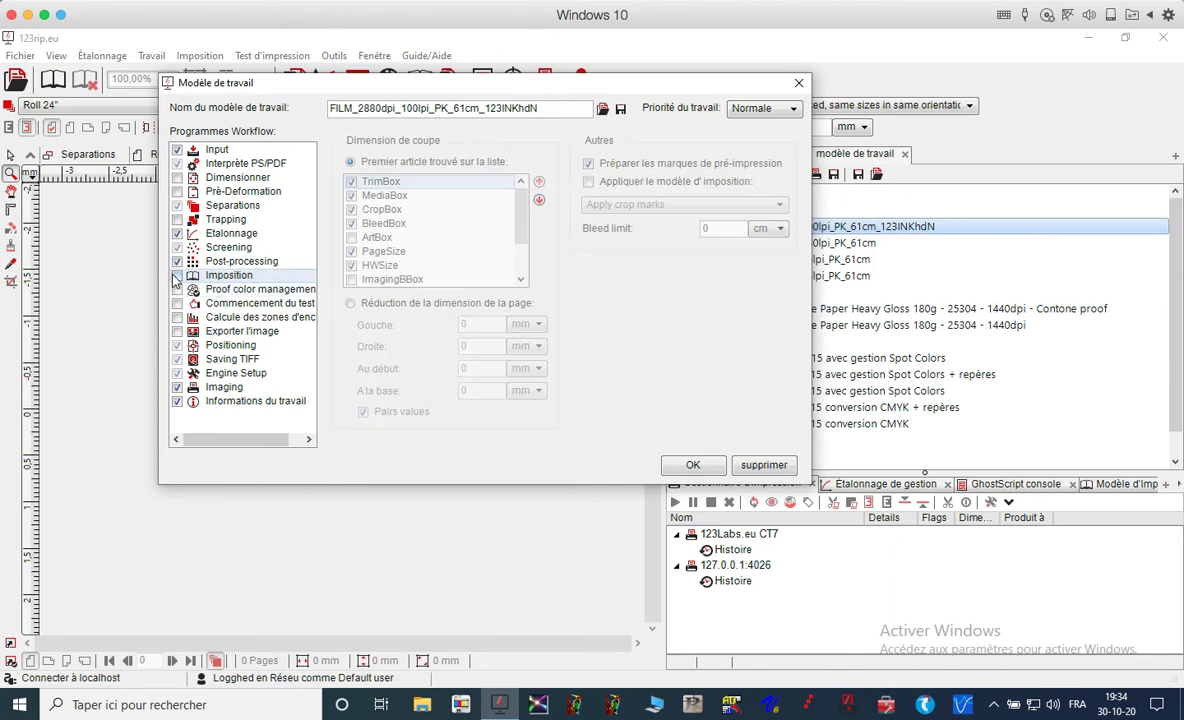
Enable Proof color management temporarily to review its proofing device parameters and special settings, turning it off again at the end.
left_click(232, 288)
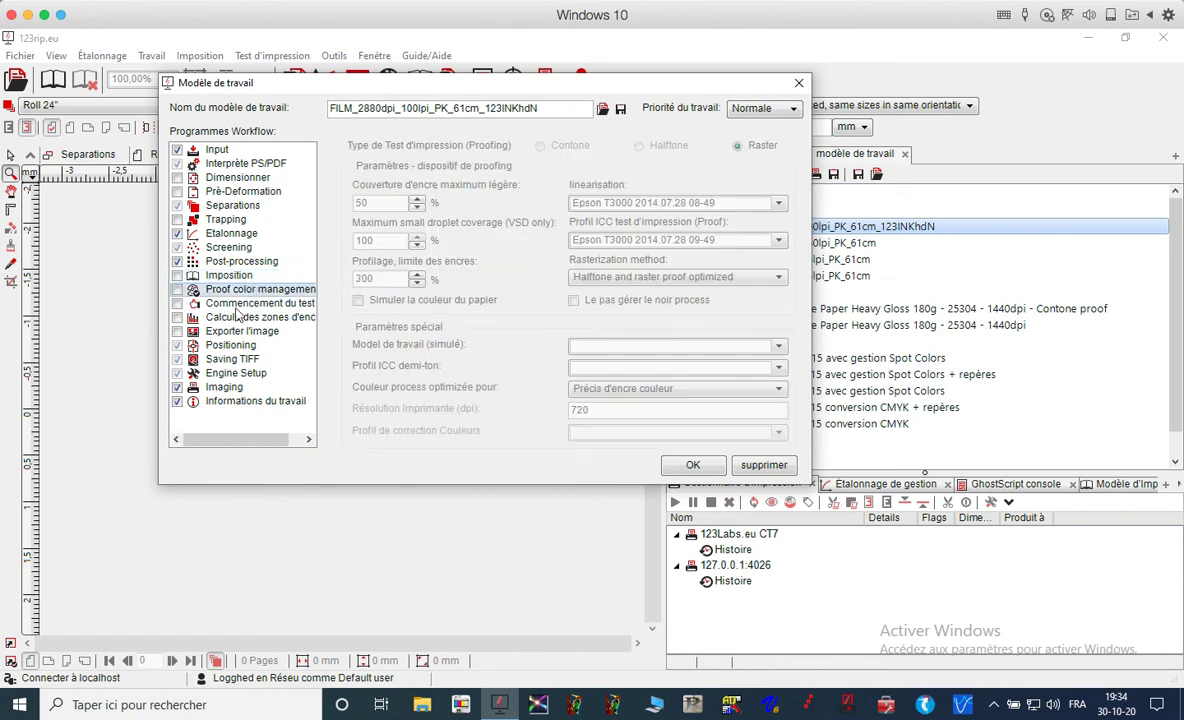
left_click(177, 290)
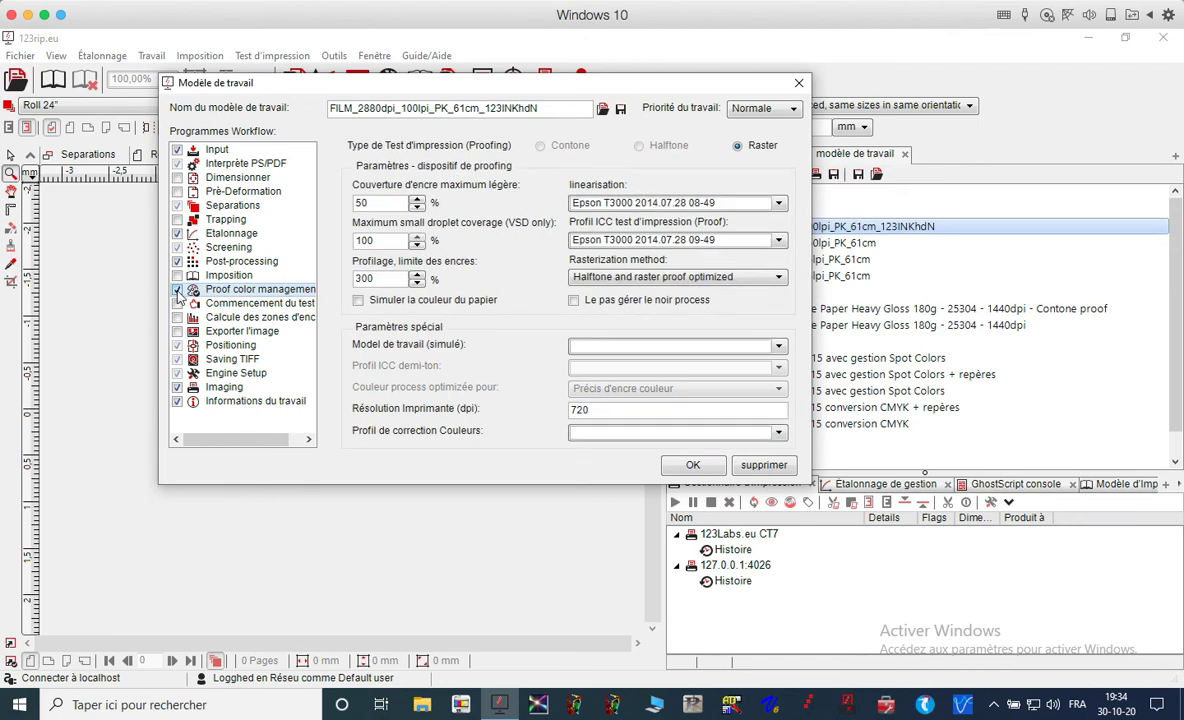
left_click(178, 291)
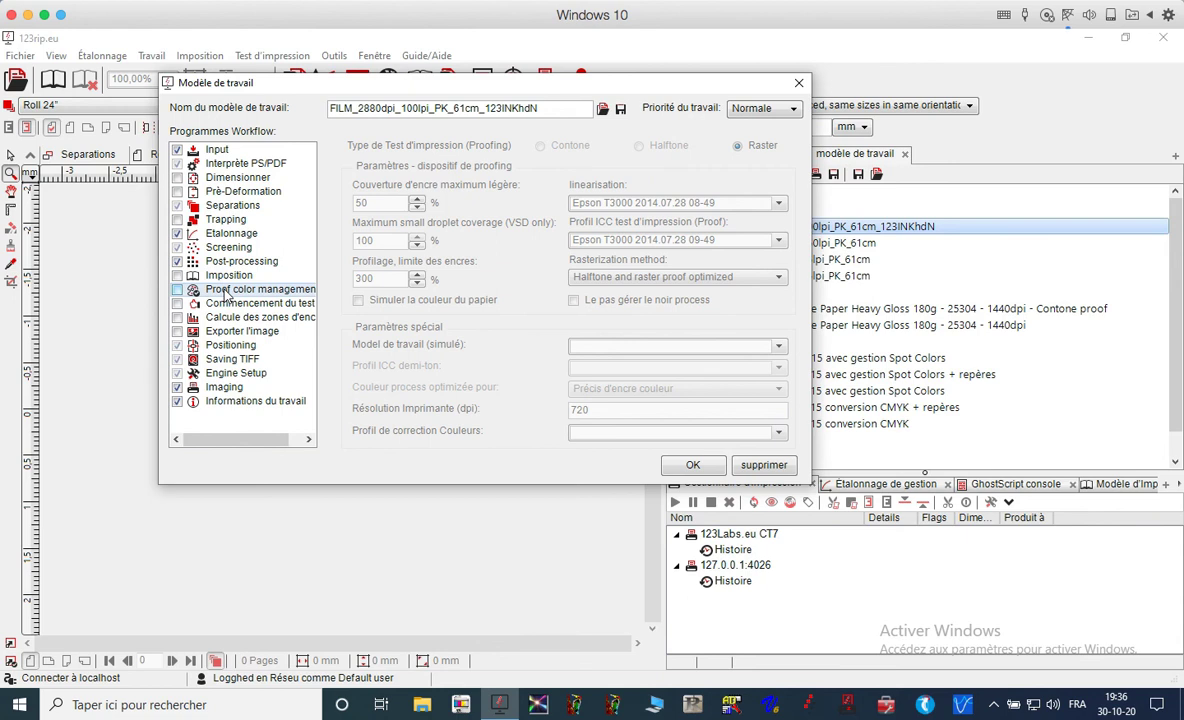
Review the Input and Interprète PS/PDF settings, then return to Proof color management and check the template name.
left_click(208, 148)
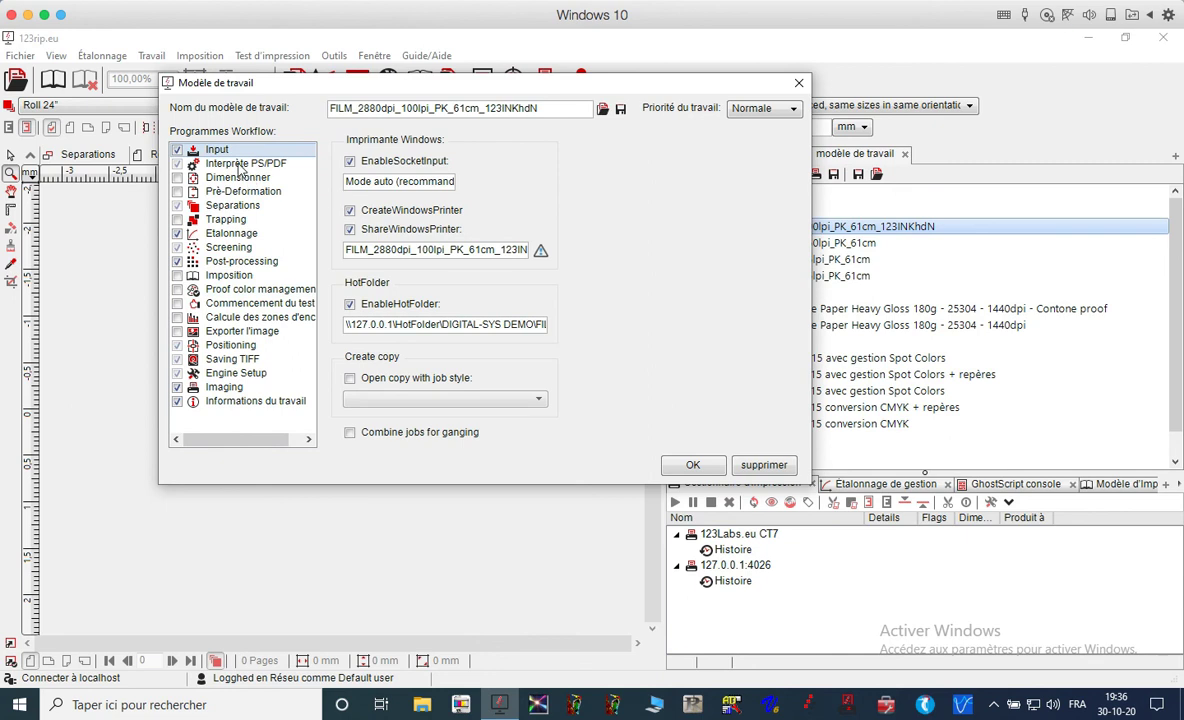
left_click(240, 165)
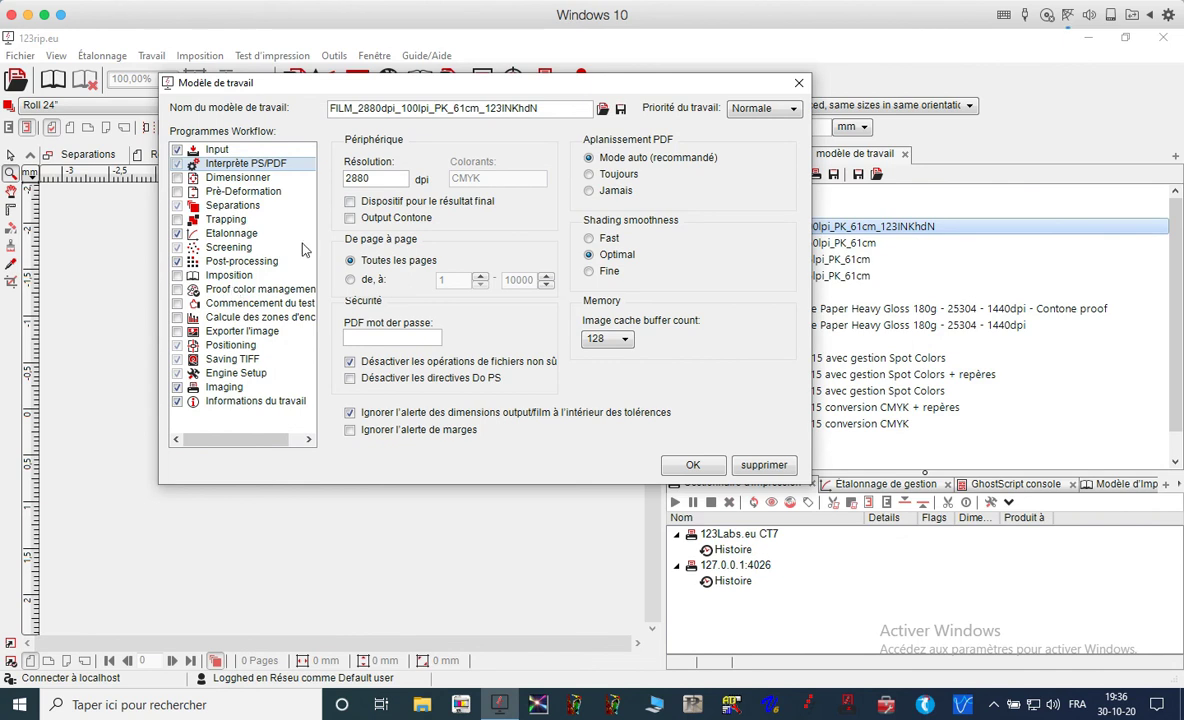
left_click(240, 290)
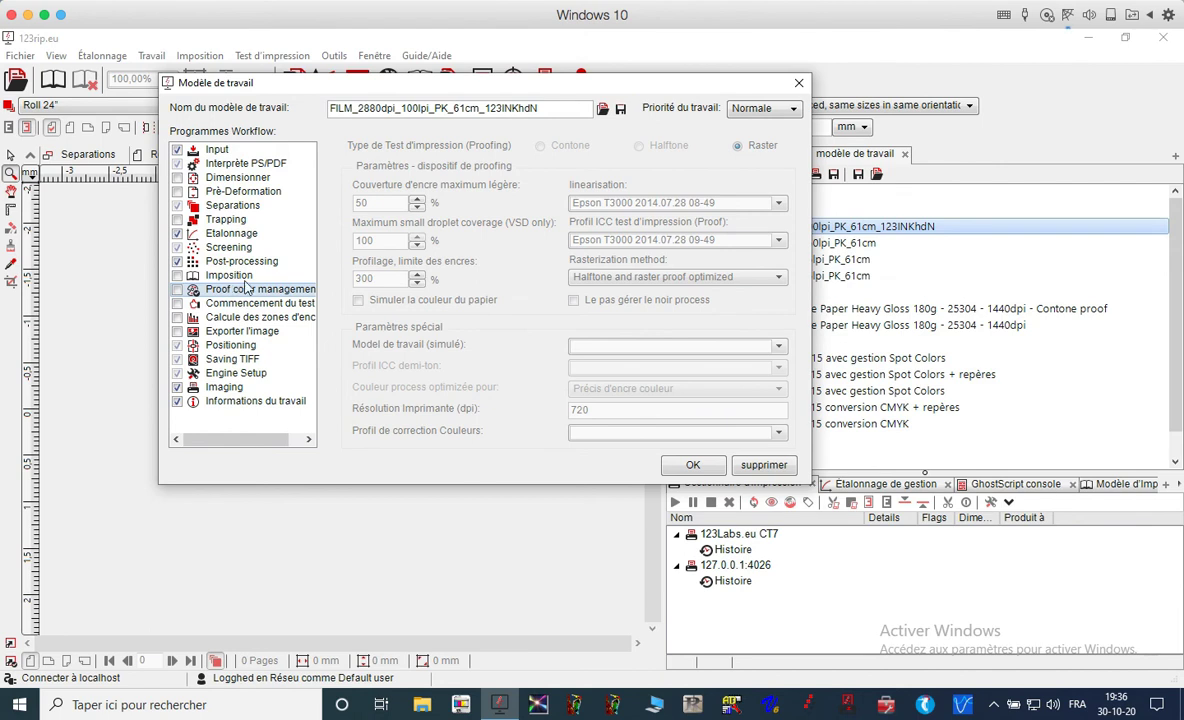
double_click(334, 111)
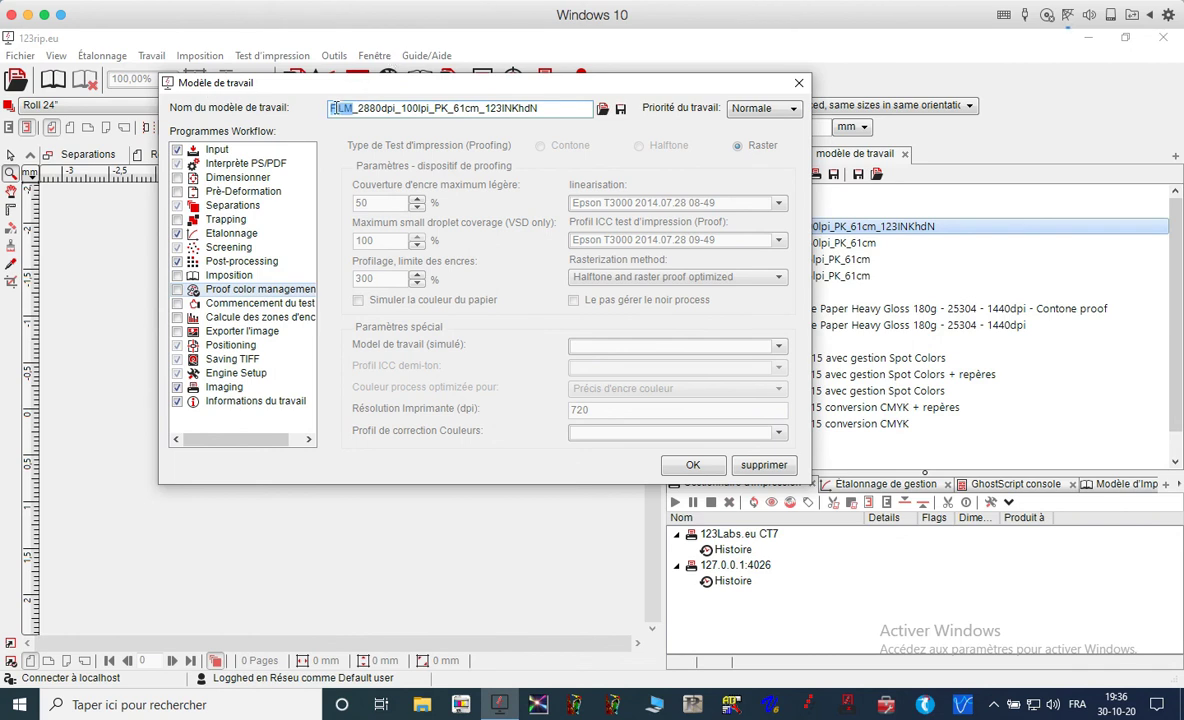
Review the proof start settings and the ink zone calculation settings, leaving both stages disabled.
left_click(249, 305)
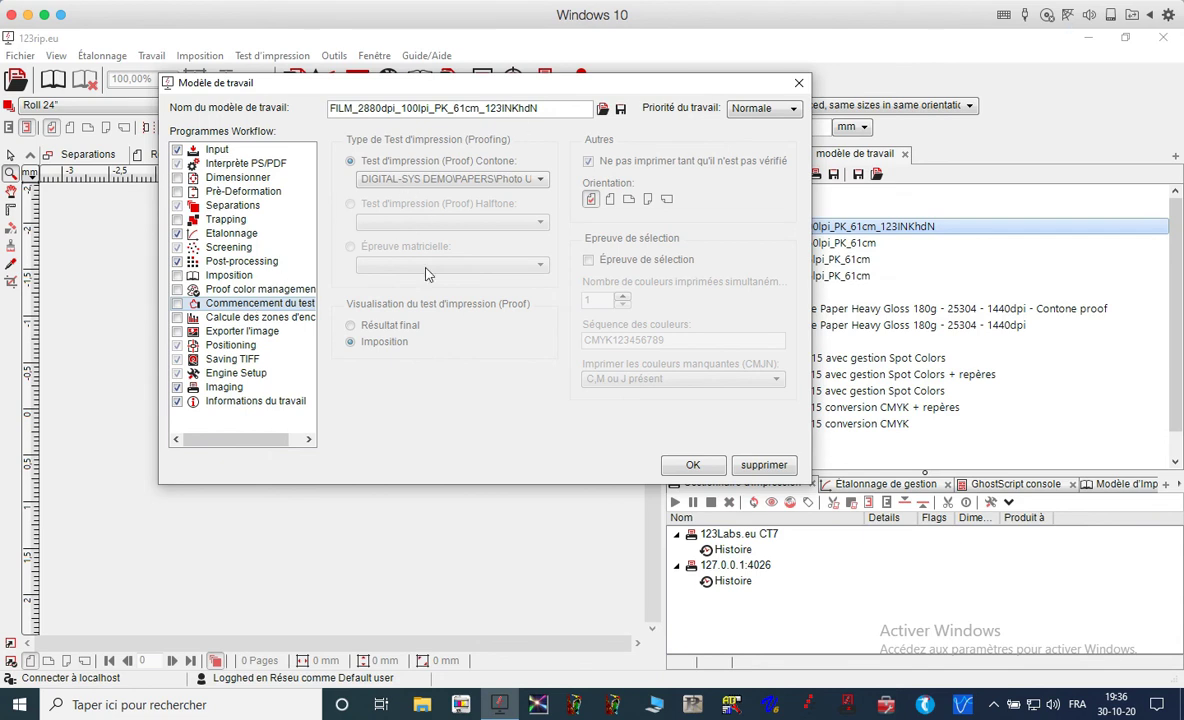
left_click(232, 317)
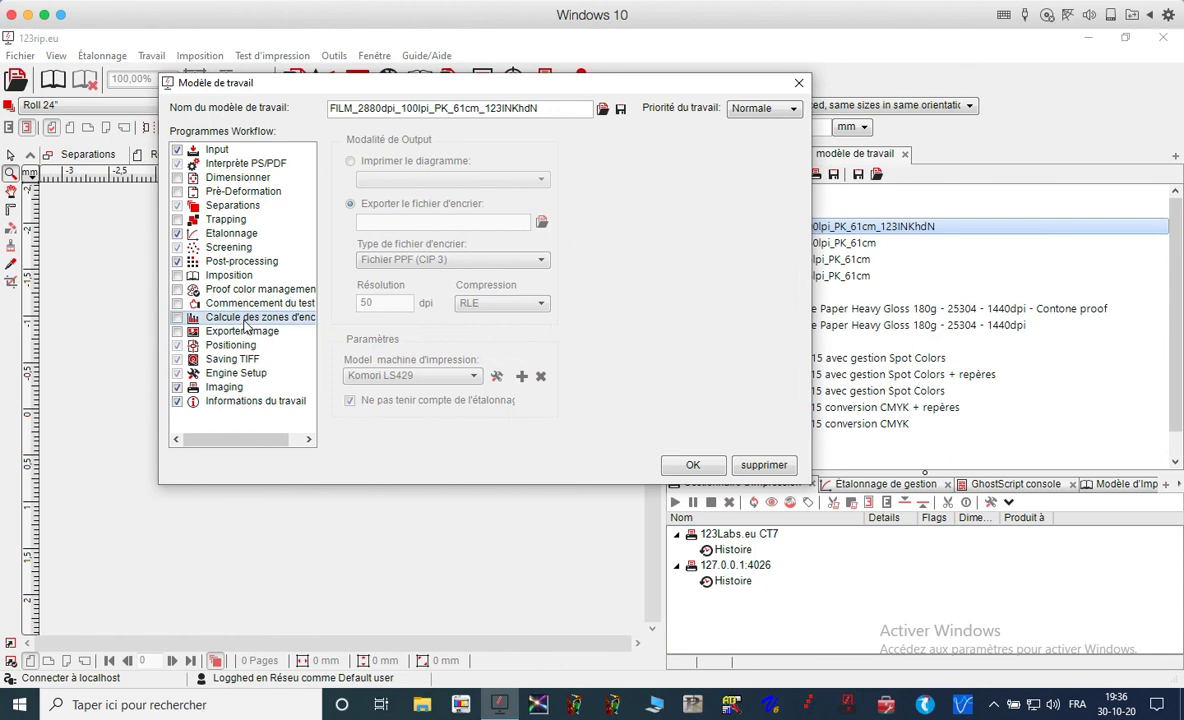
left_click(177, 318)
left_click(177, 319)
left_click_drag(347, 112, 485, 100)
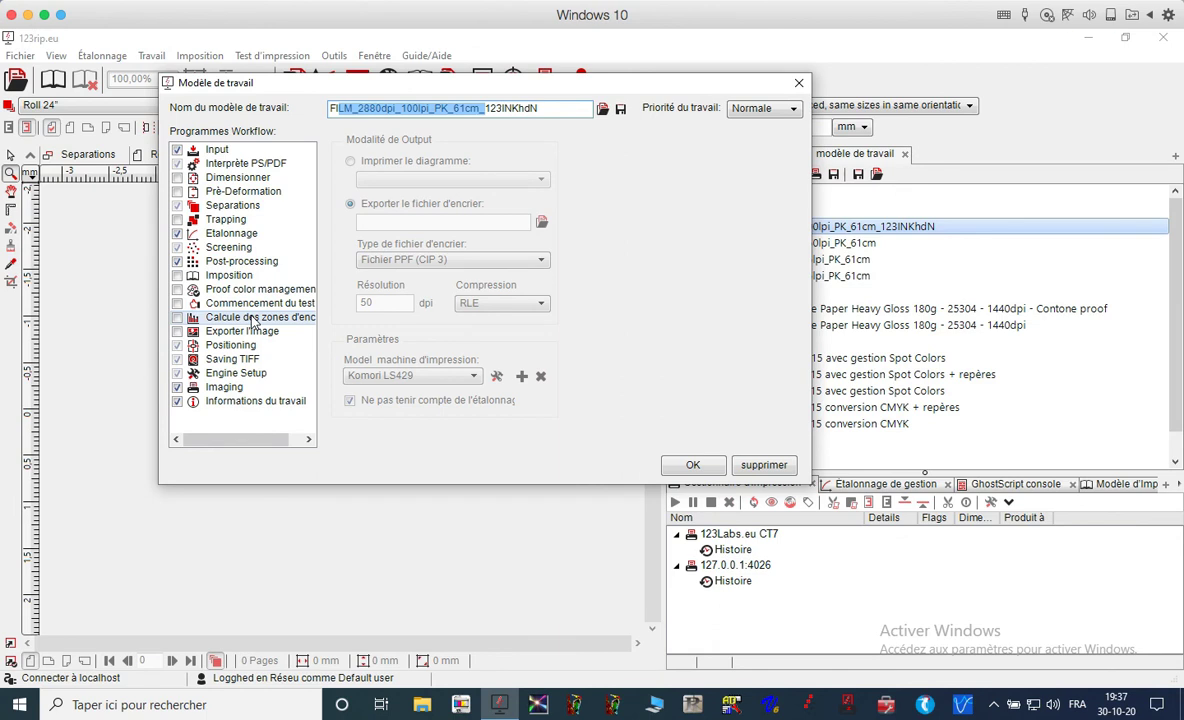
Enable the ink zone calculation, set its output mode to Imprimer le diagramme, and review the available printers.
left_click(177, 317)
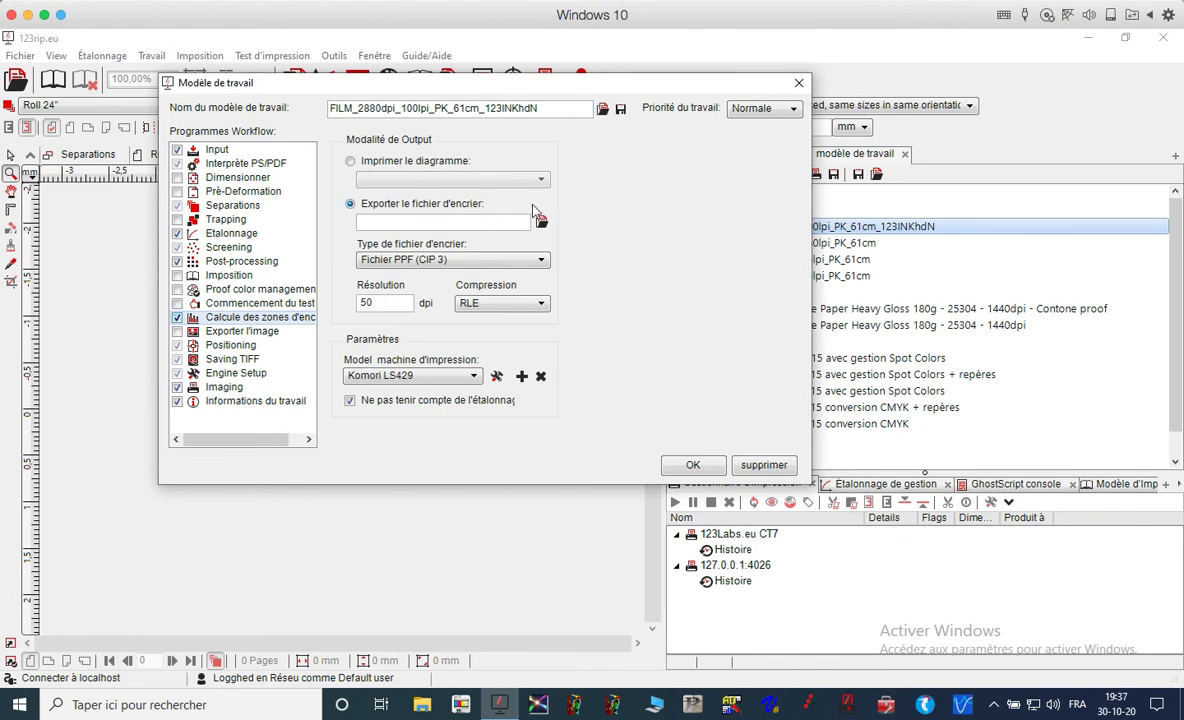
left_click(540, 219)
left_click(595, 396)
left_click(465, 163)
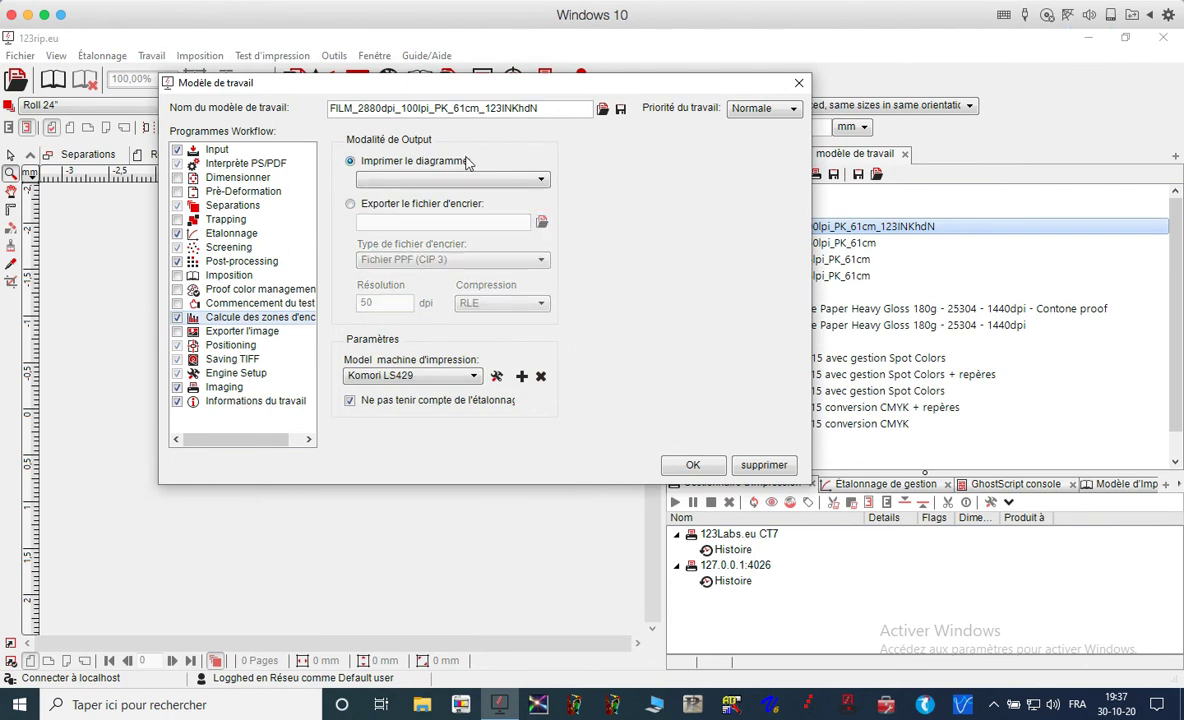
left_click(470, 180)
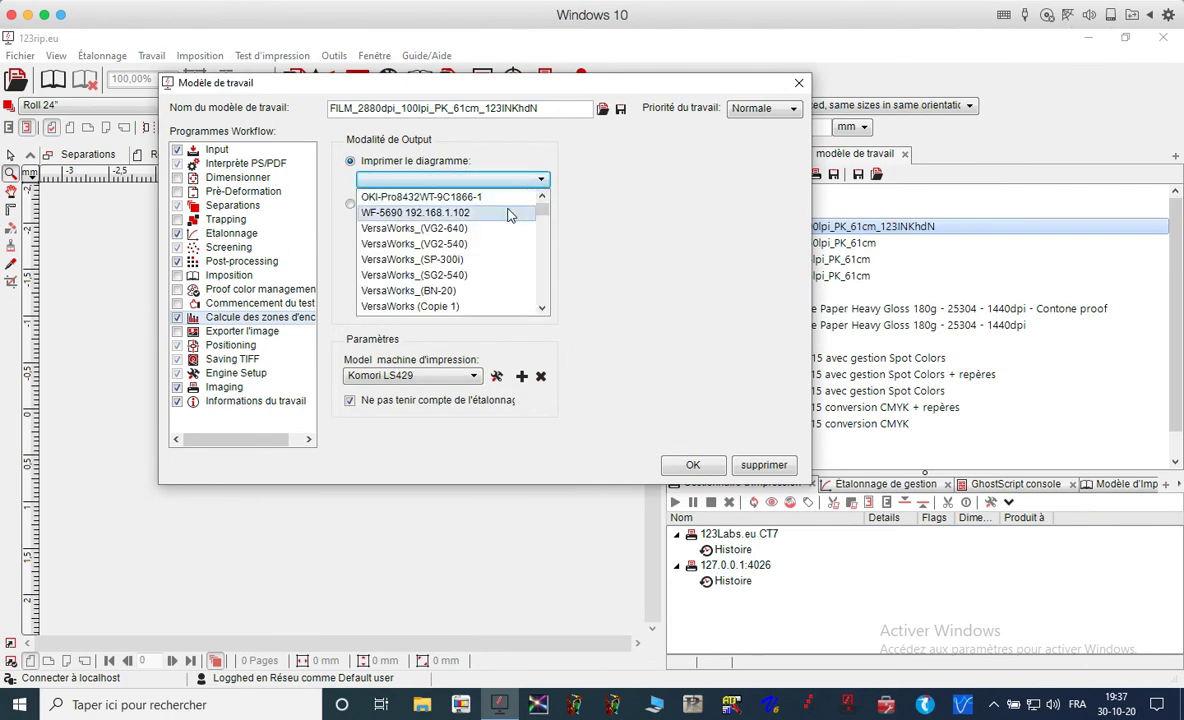
mouse_move(543, 209)
left_mouse_down()
mouse_move(545, 276)
mouse_move(543, 201)
left_mouse_up()
left_click(527, 156)
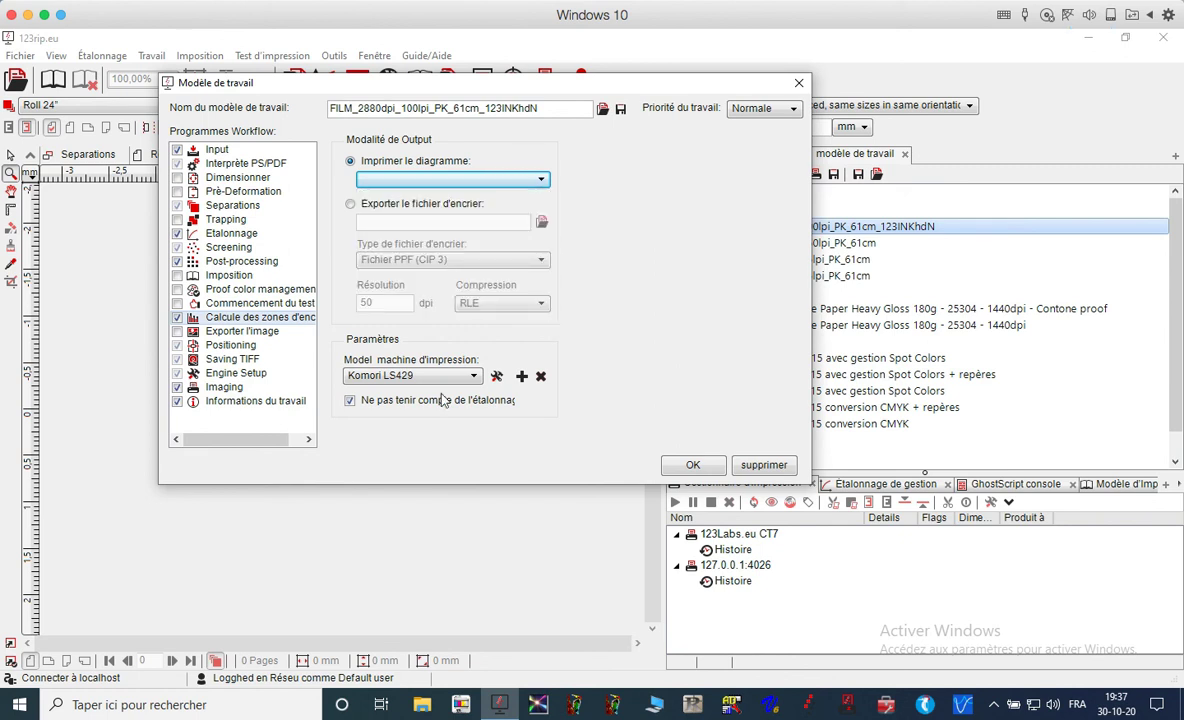
Search the press models for "gto", keeping Komori LS429.
left_click(438, 378)
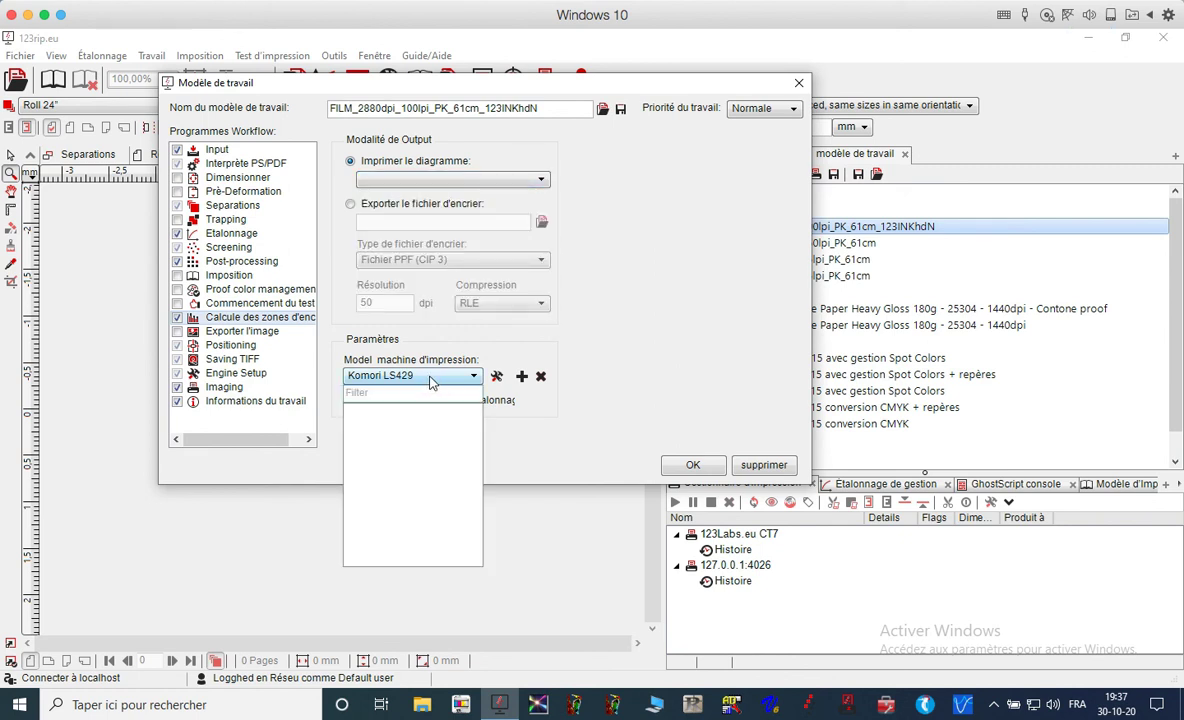
left_click(431, 380)
left_click(434, 382)
type("gto")
left_click(526, 442)
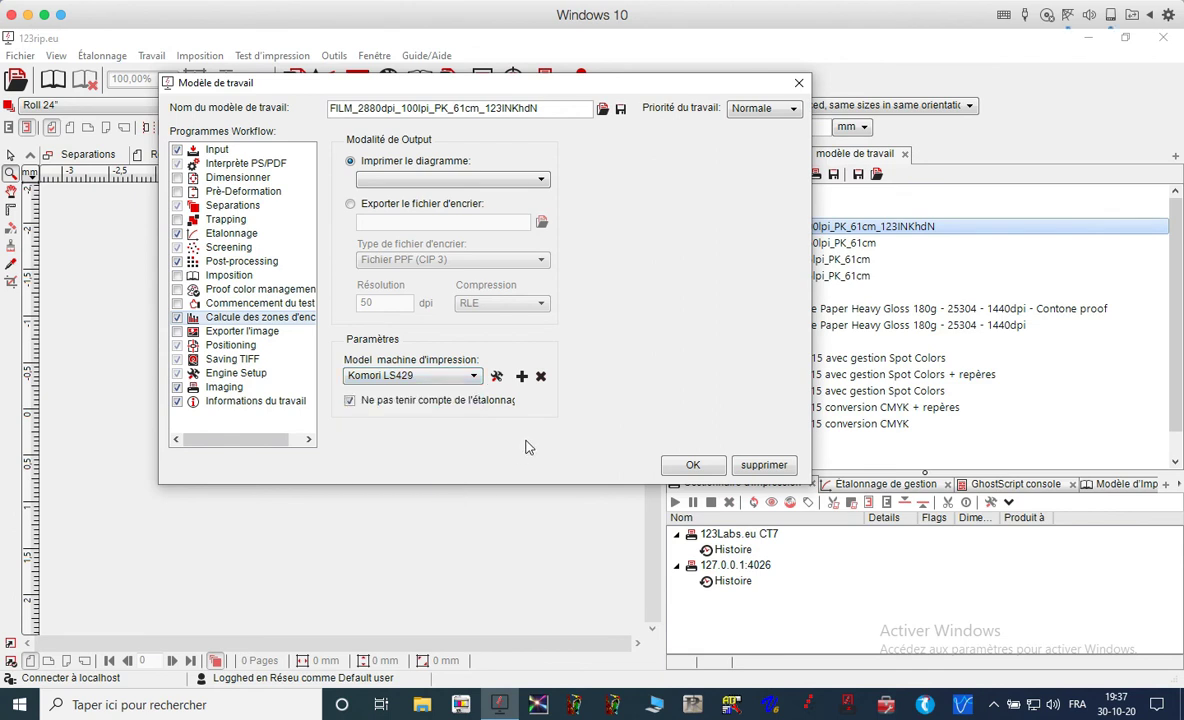
Add a new press profile for the ink zone calculation, reviewing its cylinder, ink key and margin settings and cancelling the profile dialog.
left_click(521, 376)
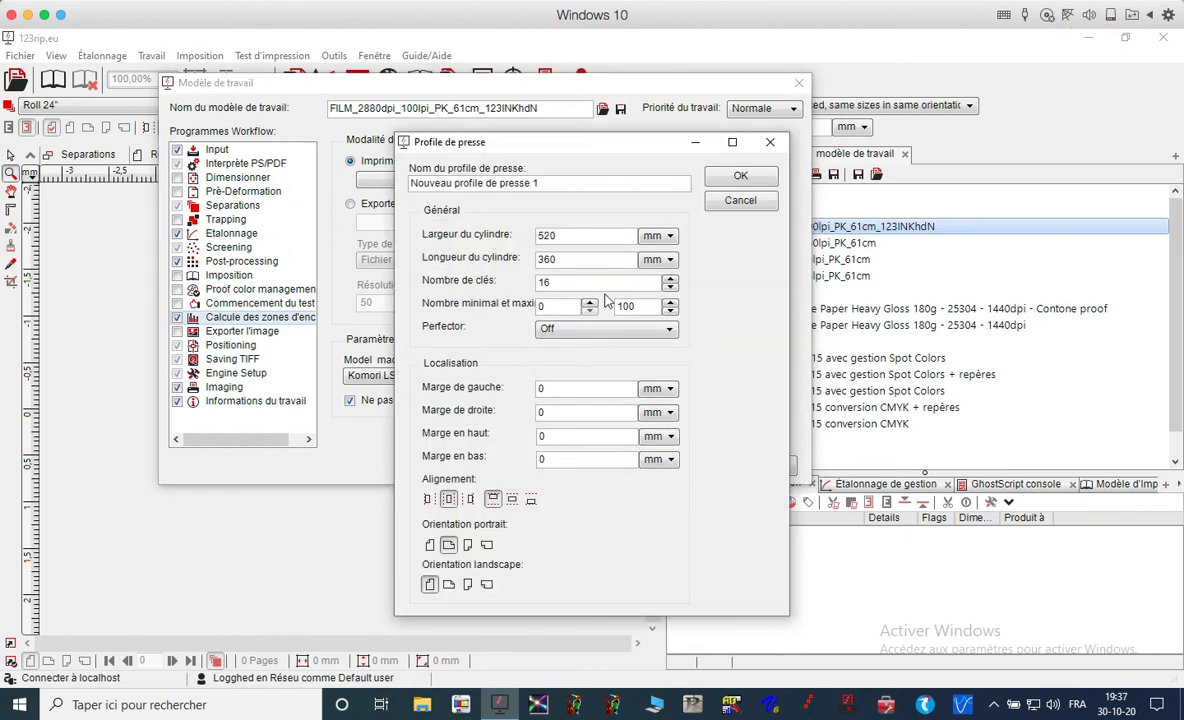
left_click(749, 200)
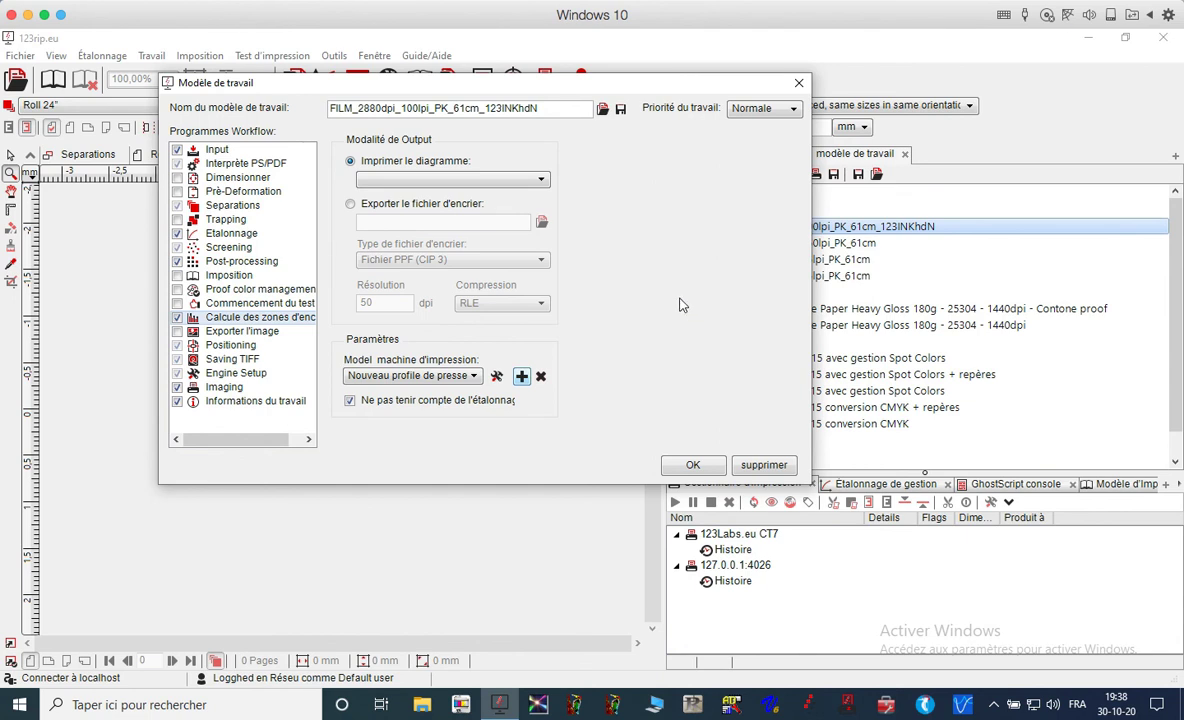
left_click(420, 378)
left_click(420, 378)
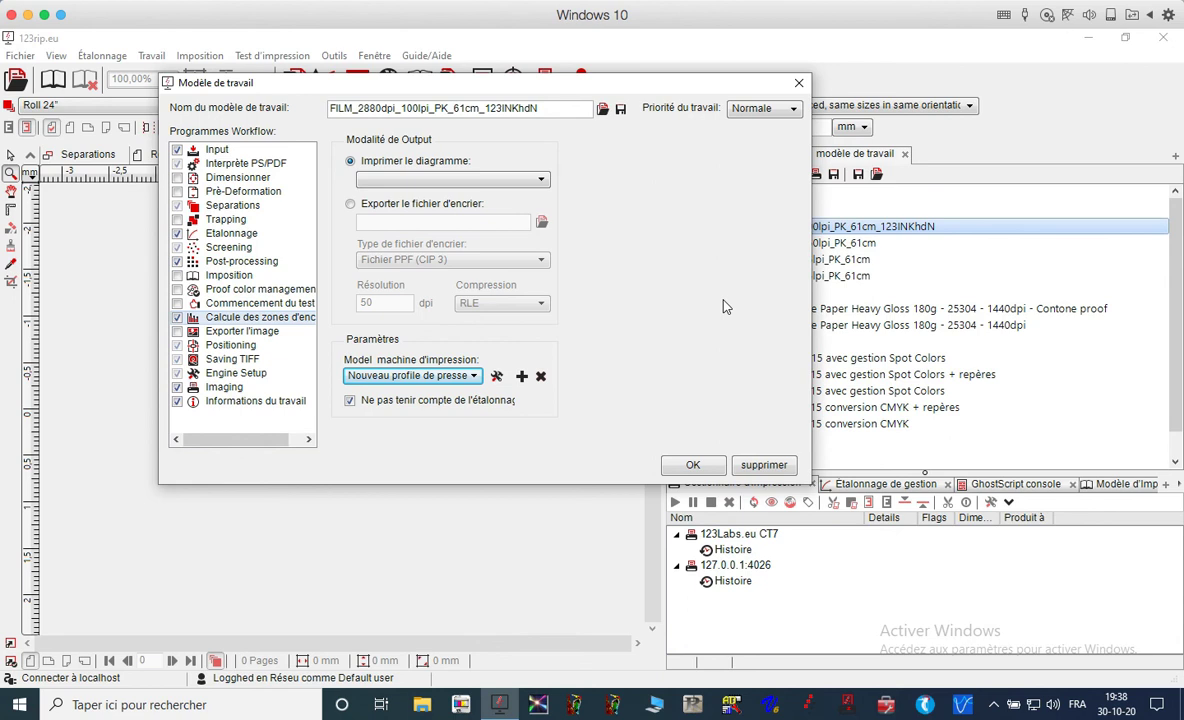
Add a new press profile for the ink zone calculation and name it GTO.
left_click(521, 376)
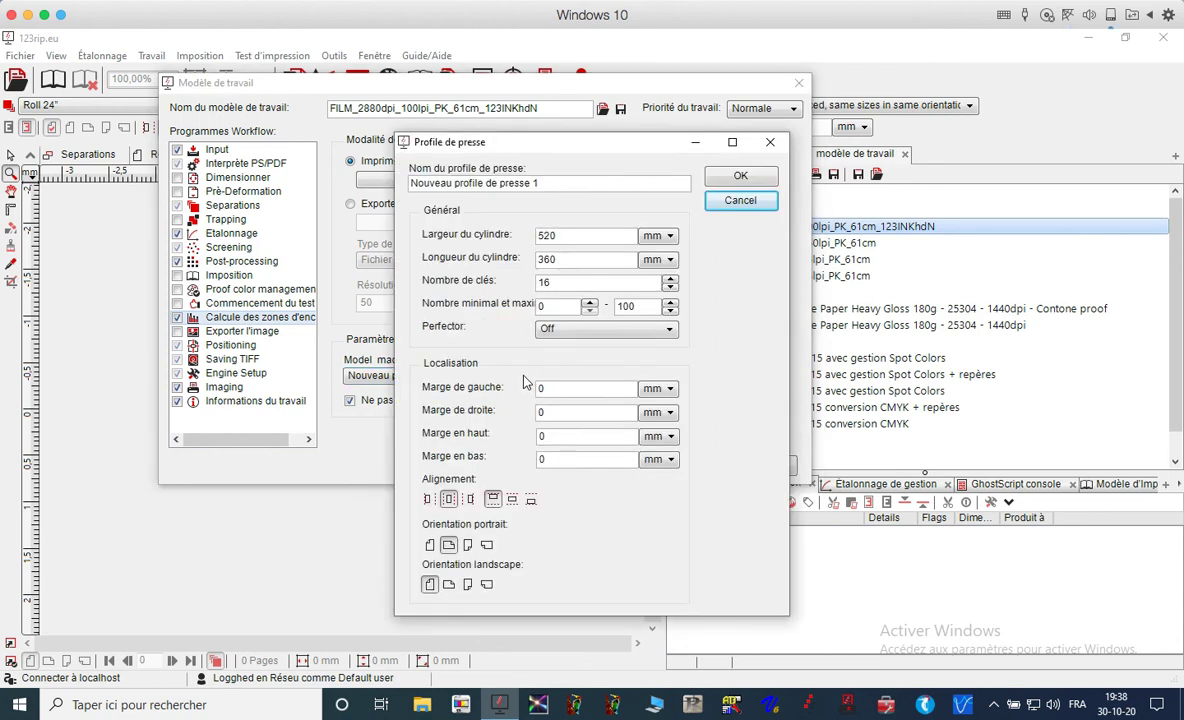
left_click_drag(538, 183, 398, 188)
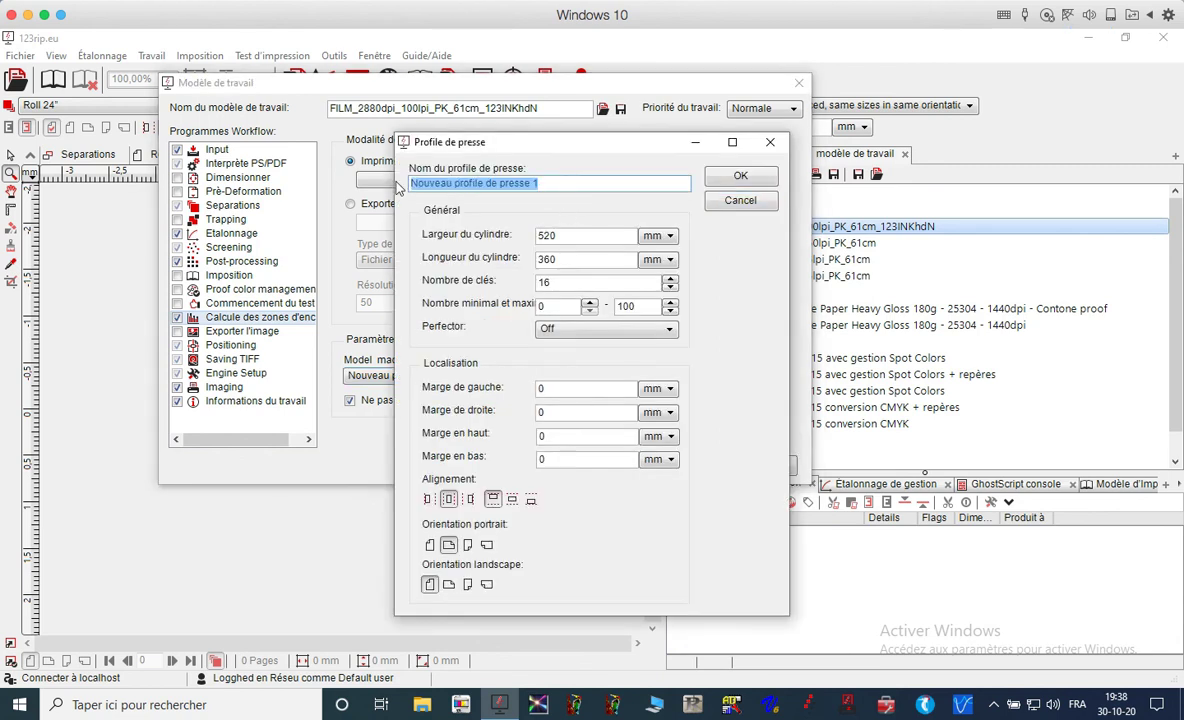
type("GTO")
Review the GTO profile's cylinder width and length, number of ink keys, minimum and maximum values and perfector option.
left_click(556, 236)
left_click_drag(563, 258, 523, 266)
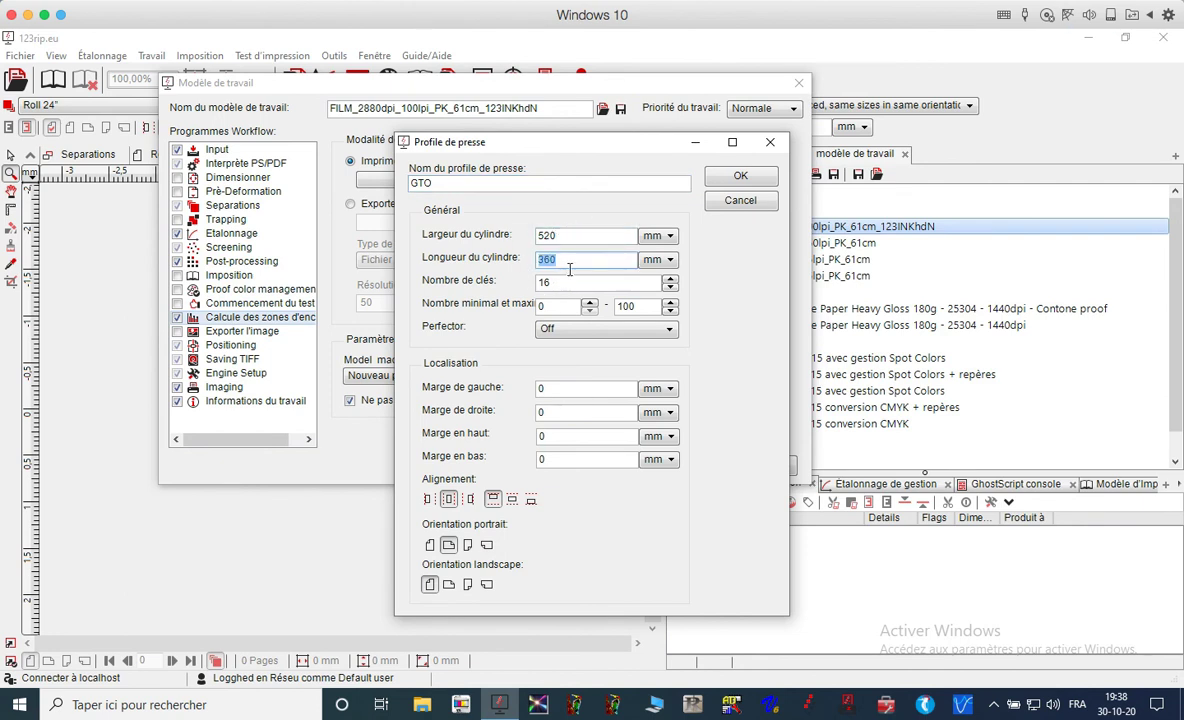
left_click_drag(560, 283, 537, 289)
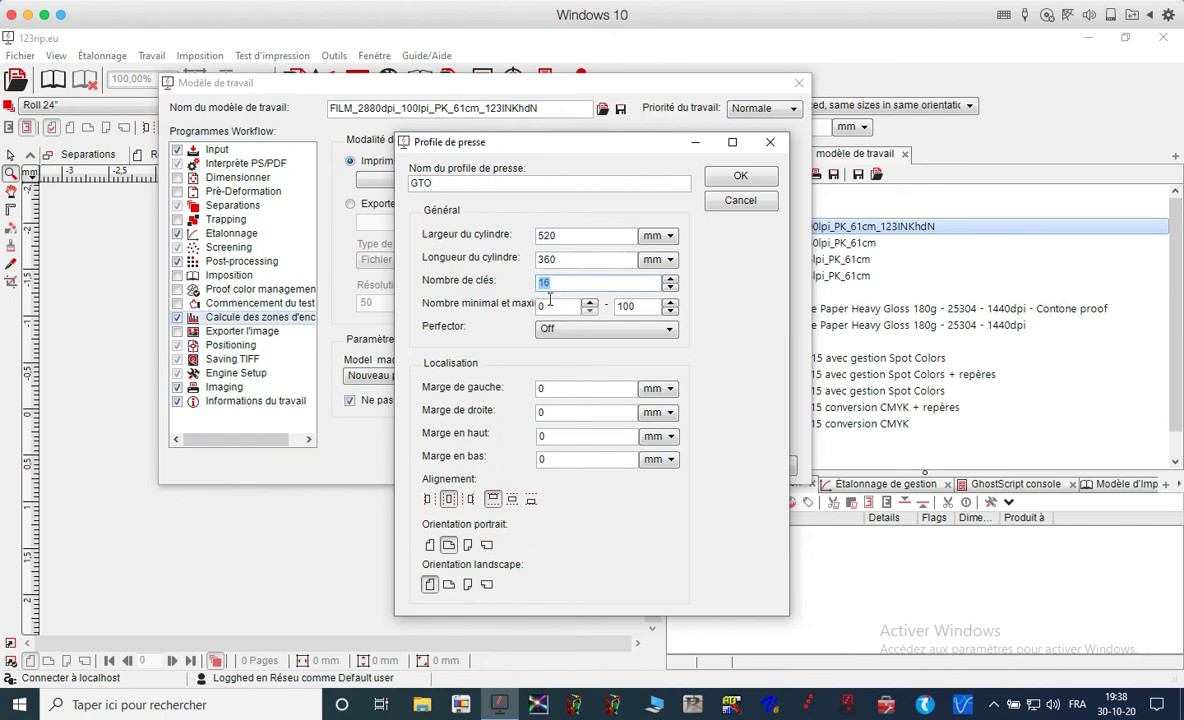
left_click(548, 331)
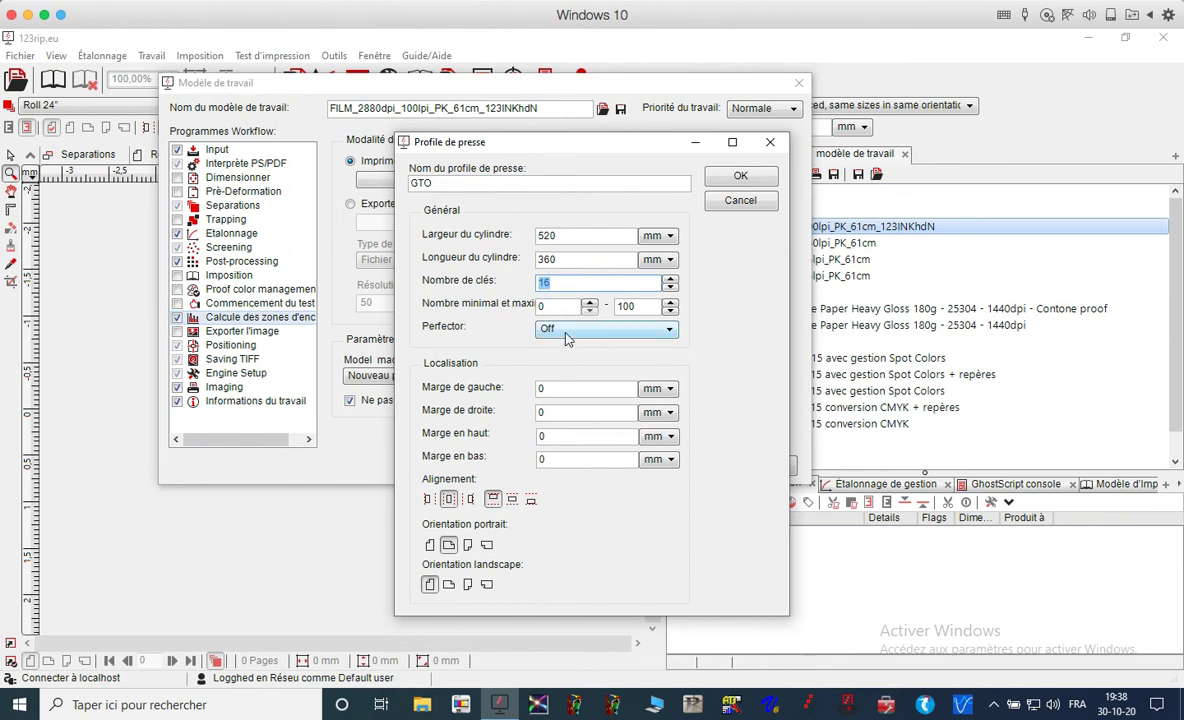
left_click_drag(554, 306, 528, 308)
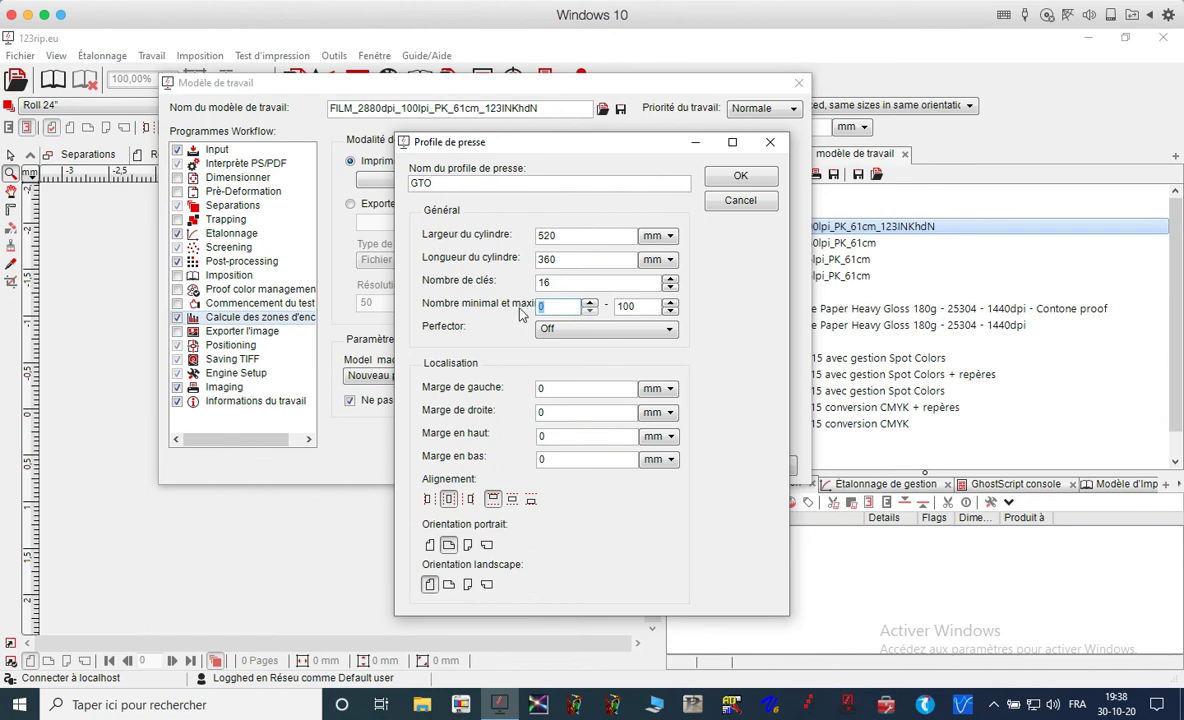
left_click(592, 331)
left_click(592, 331)
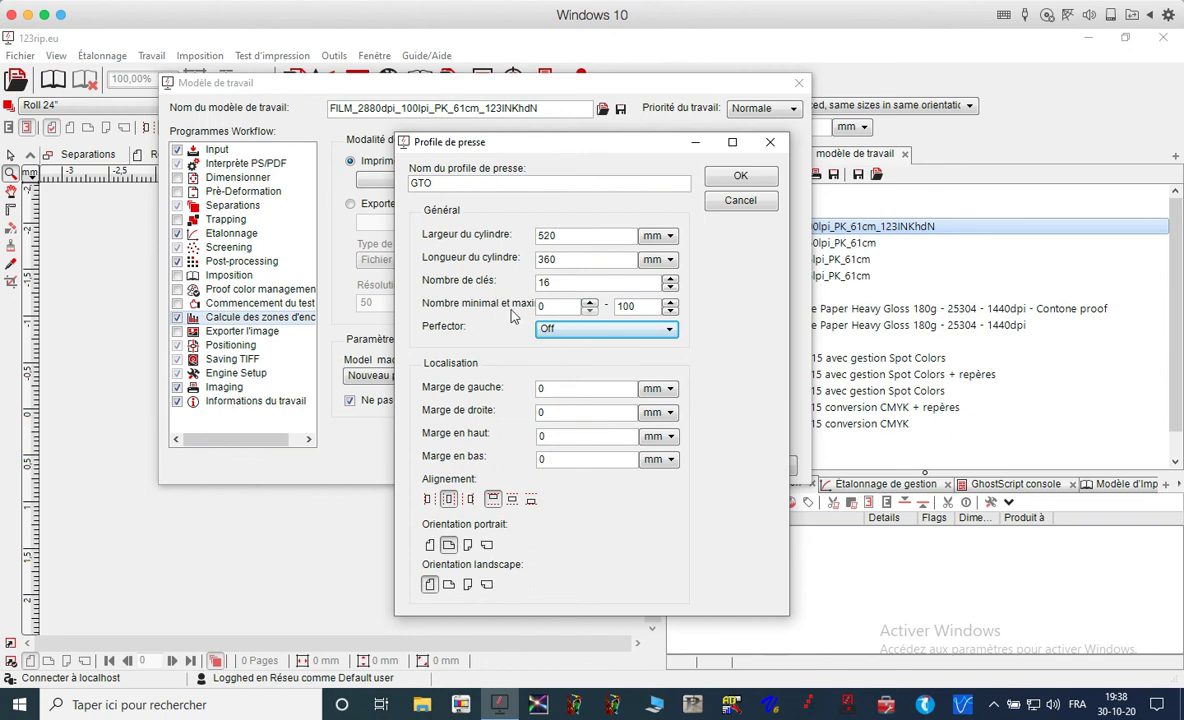
Go through the GTO profile's margins and set the top margin (Marge en haut) to 55 mm.
left_click(588, 388)
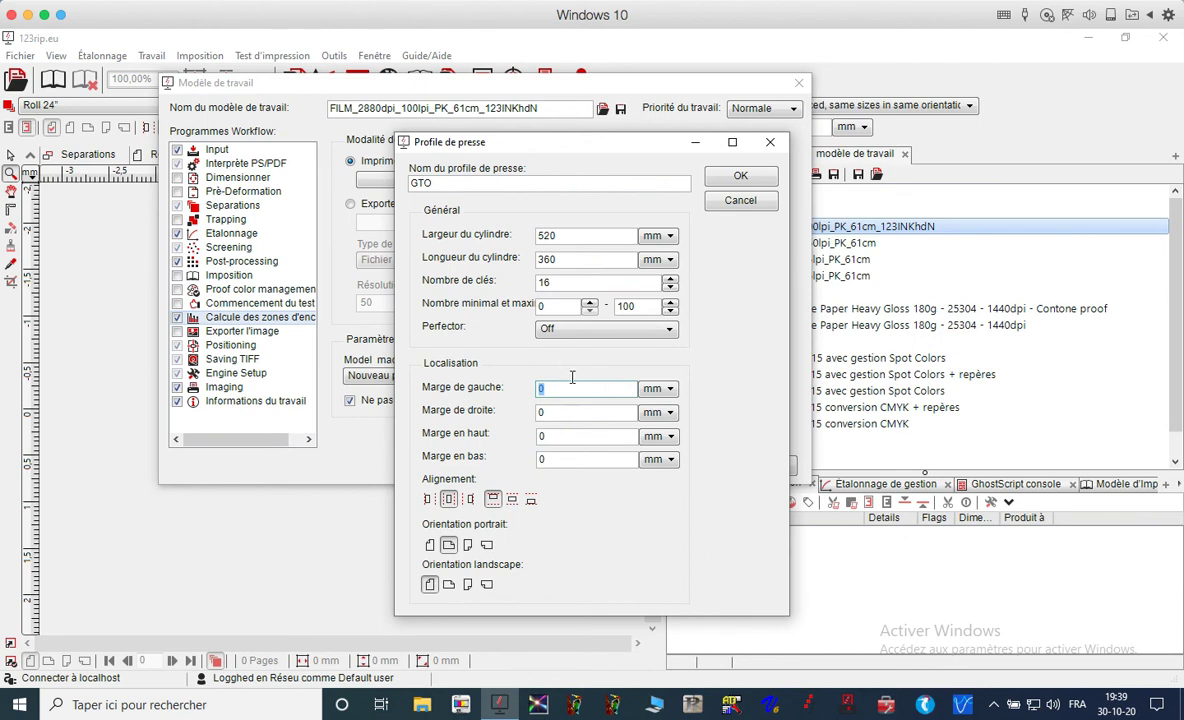
key("Tab")
left_click(562, 437)
left_click(740, 178)
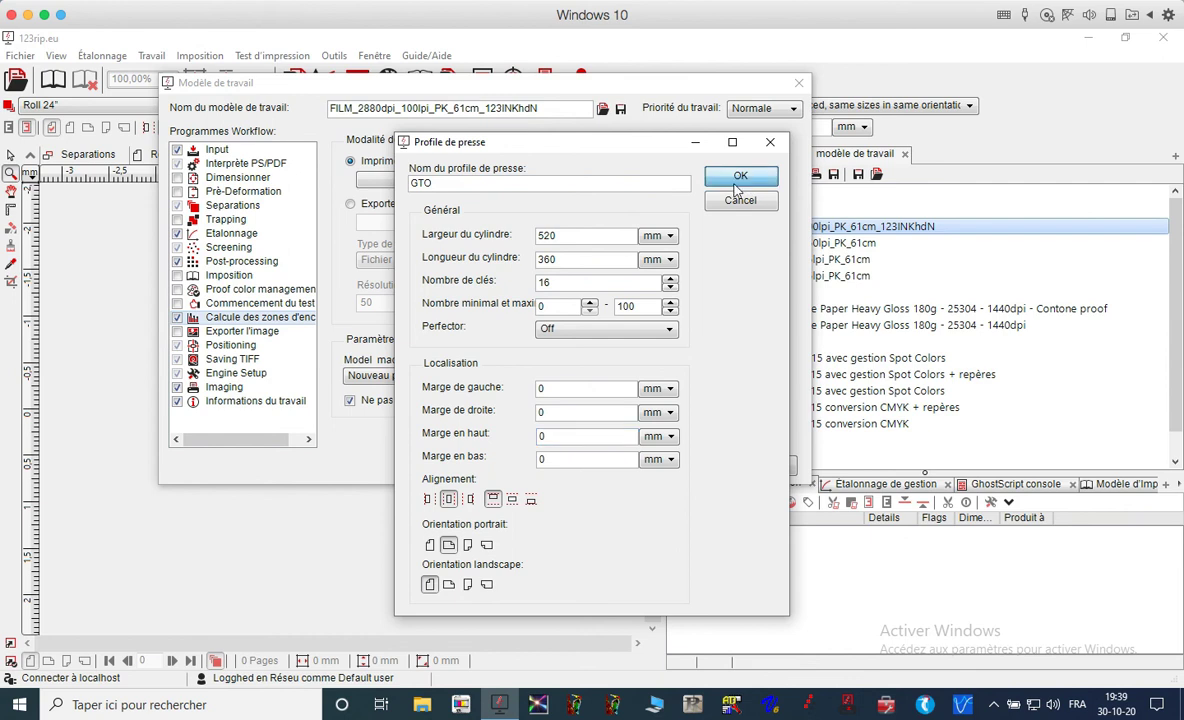
double_click(590, 437)
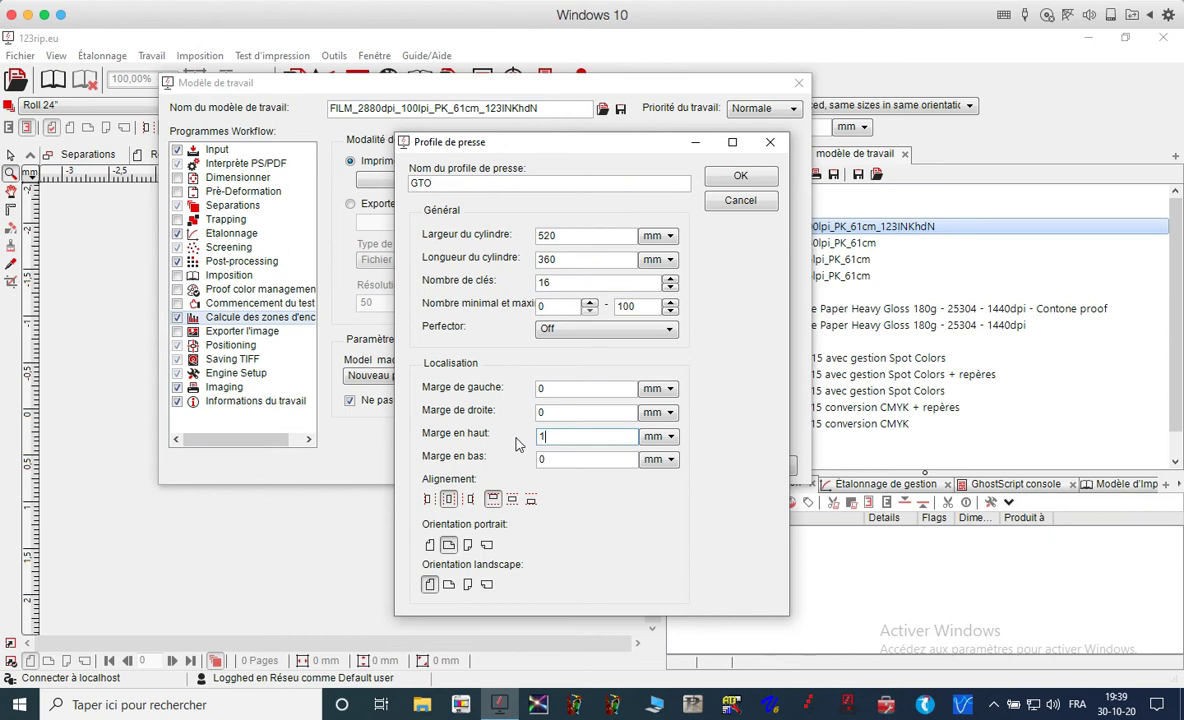
type("55")
key("Tab")
Recheck the GTO profile's cylinder size, ink keys, top margin and alignment, and save the press profile.
left_click(556, 236)
left_click_drag(564, 263, 536, 240)
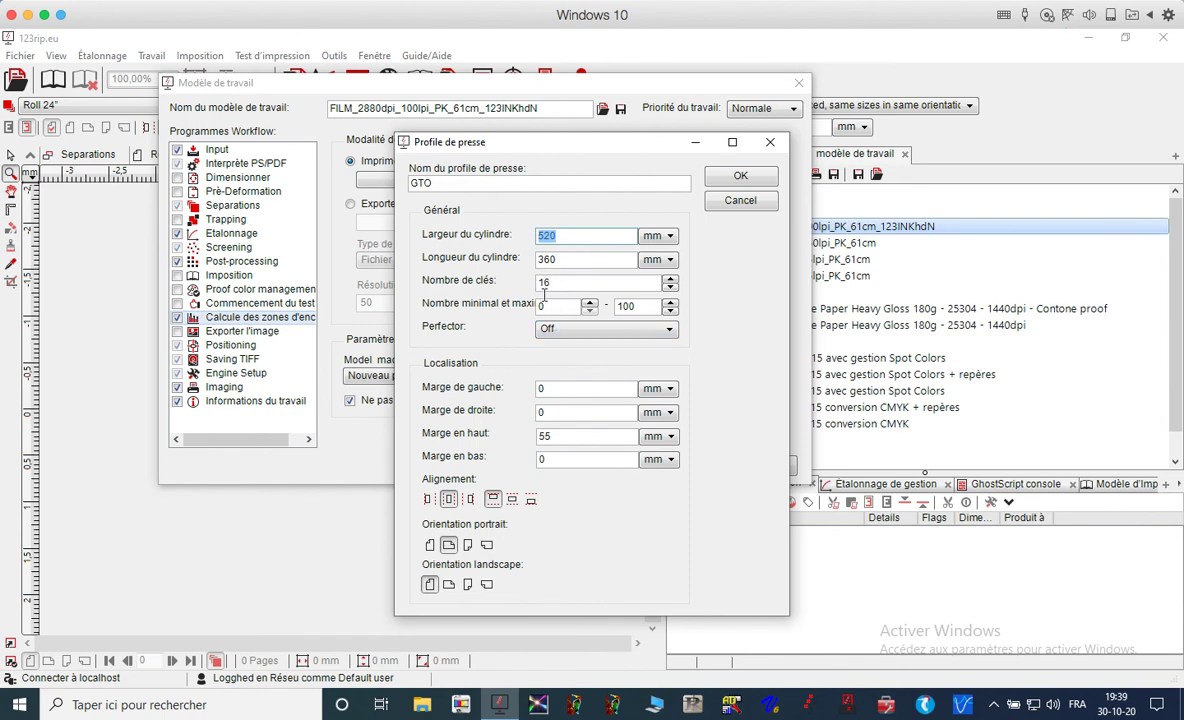
left_click_drag(556, 283, 495, 292)
key("Tab")
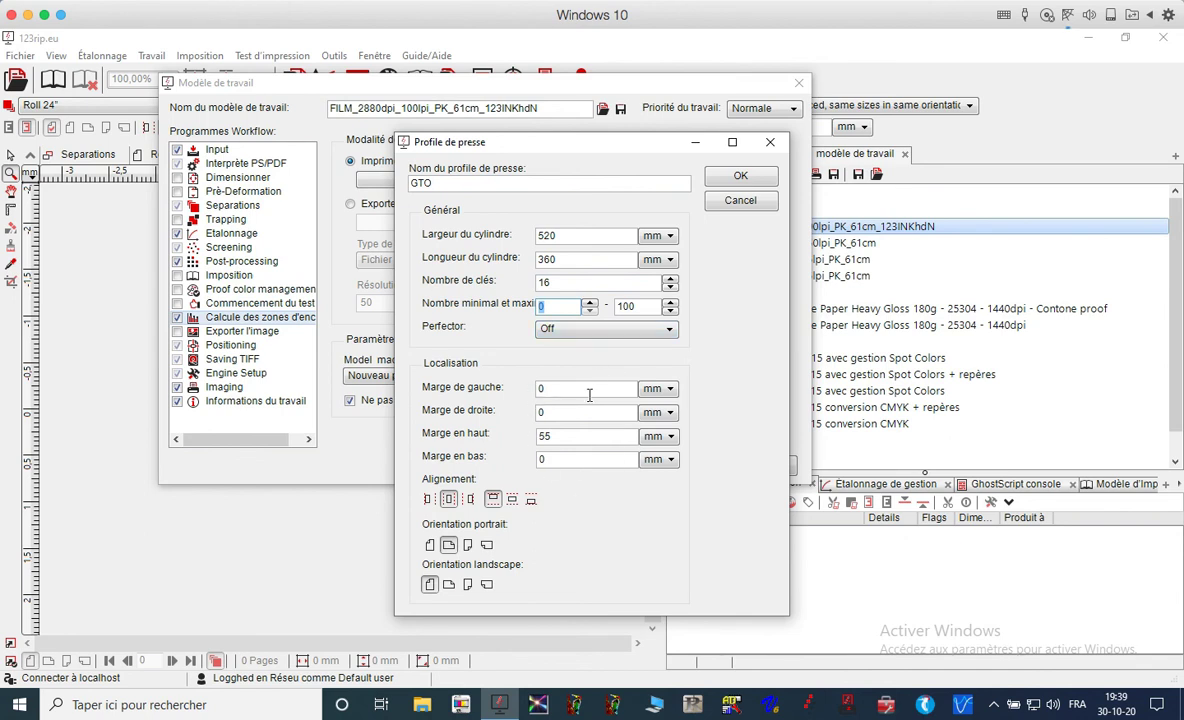
left_click_drag(558, 442, 510, 440)
left_click(496, 499)
double_click(564, 237)
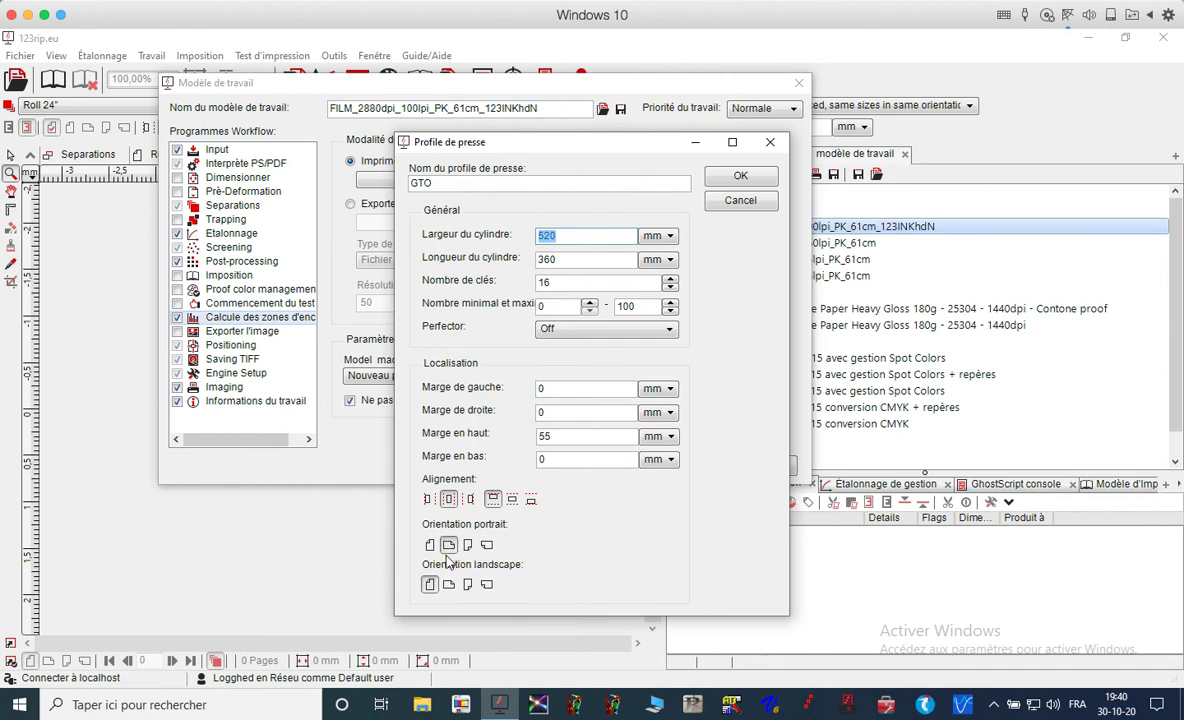
left_click(740, 178)
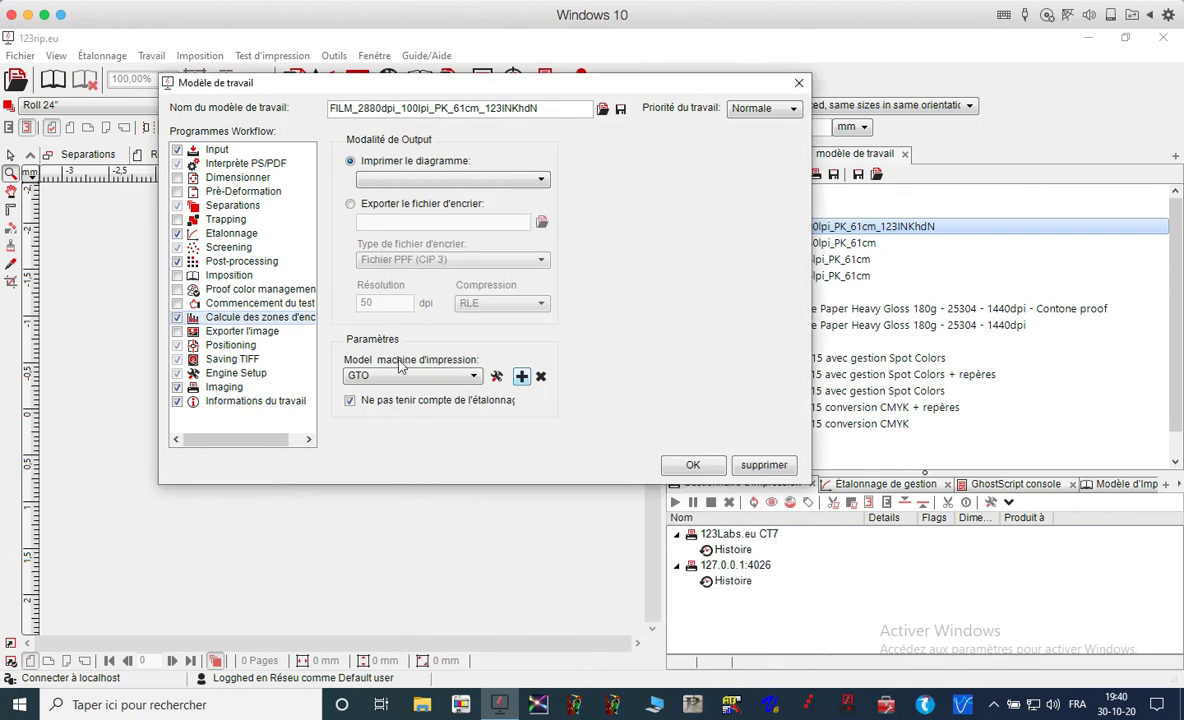
Review the printers available for the ink zone diagram without choosing one, and disable the ink zone calculation.
left_click(448, 180)
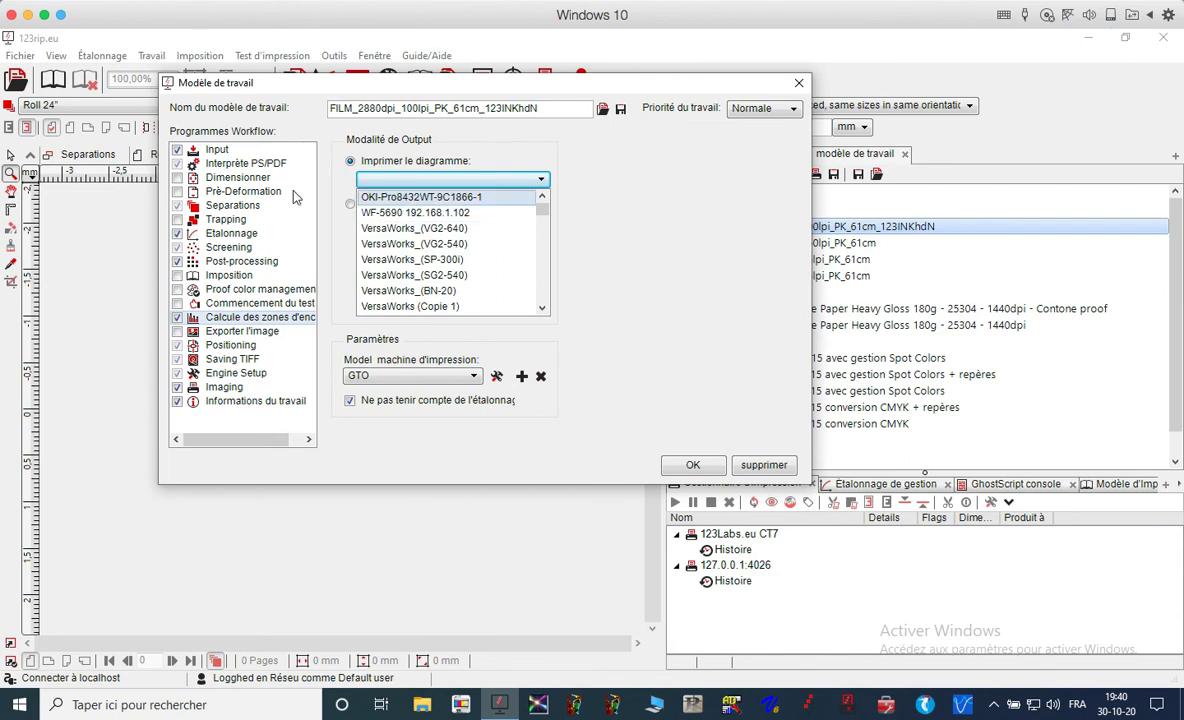
left_click_drag(539, 206, 538, 246)
scroll(545, 272, "down", 3)
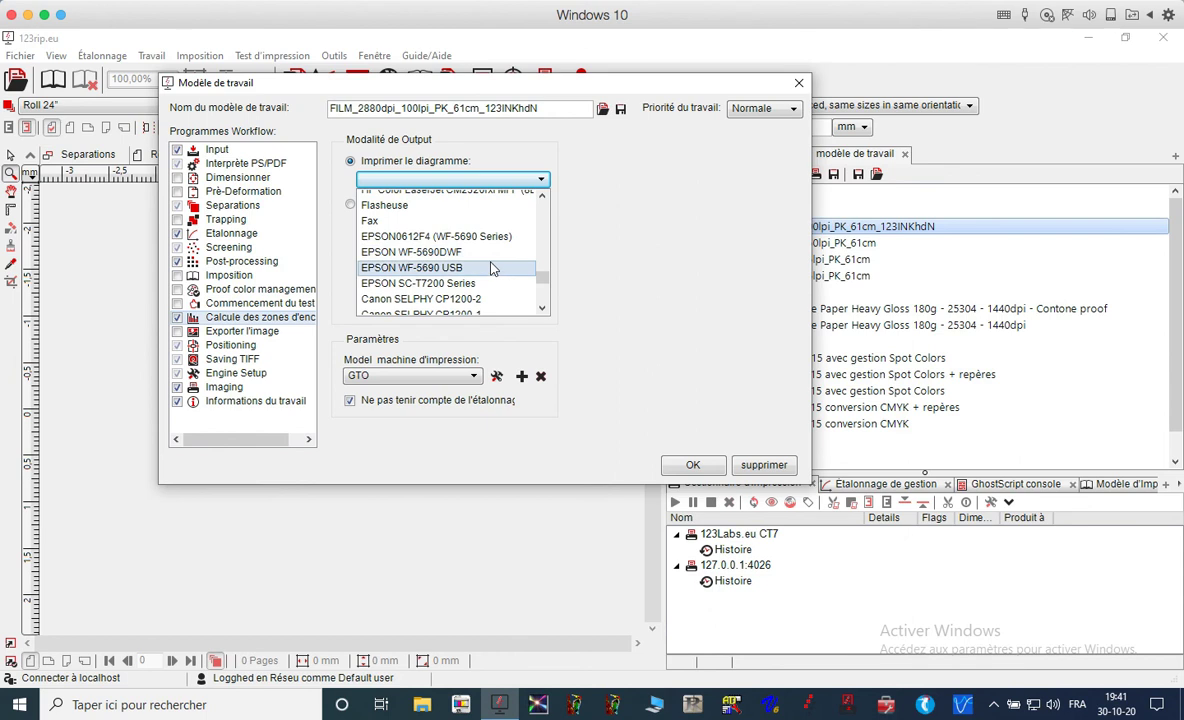
scroll(515, 250, "up", 1)
left_click(603, 250)
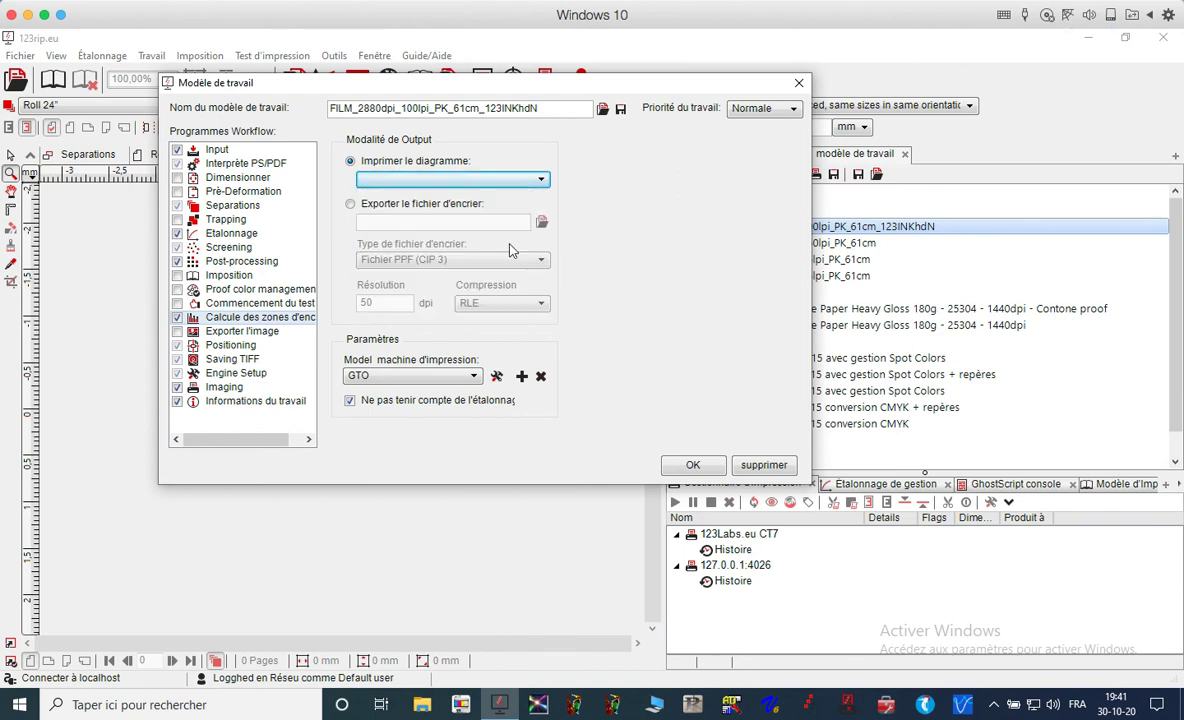
left_click(178, 318)
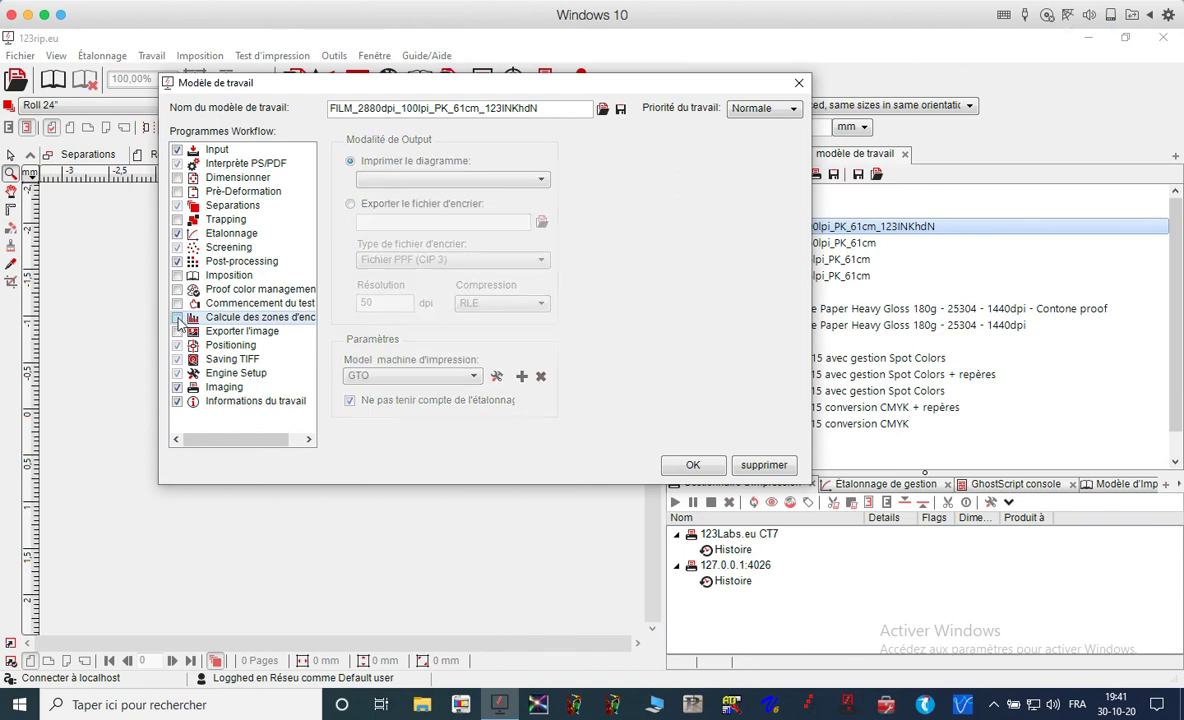
Review the image export settings with the stage briefly enabled, leaving image export disabled.
left_click(235, 338)
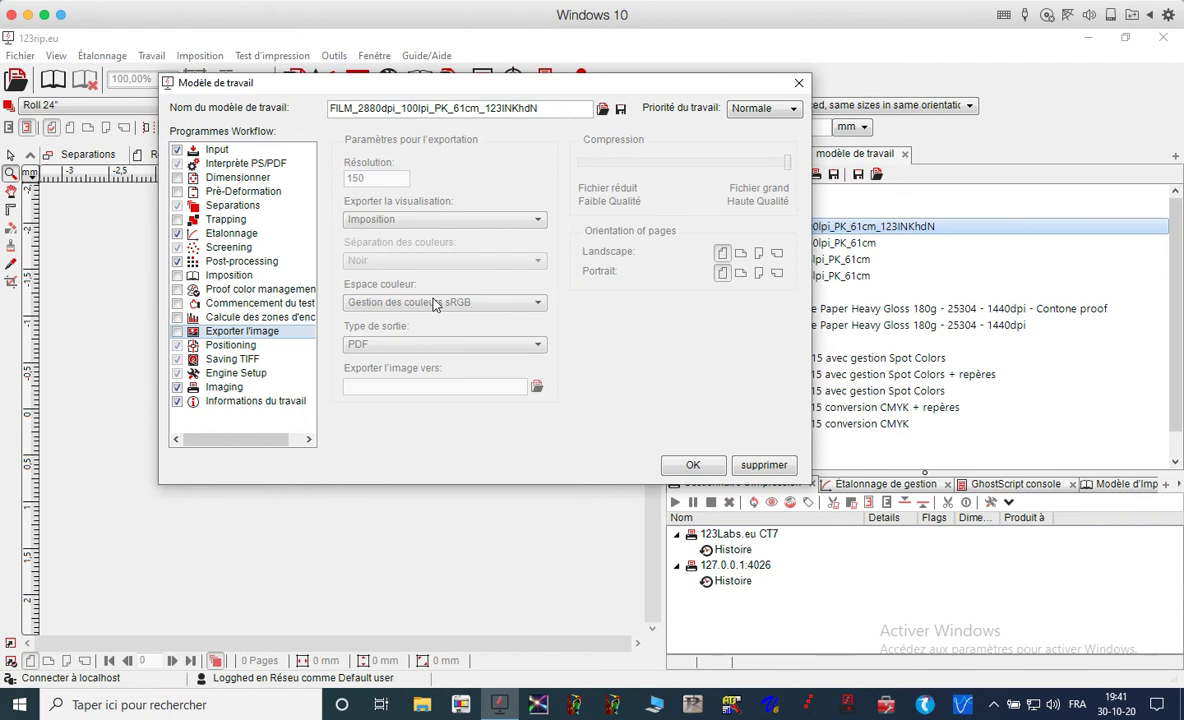
left_click(178, 331)
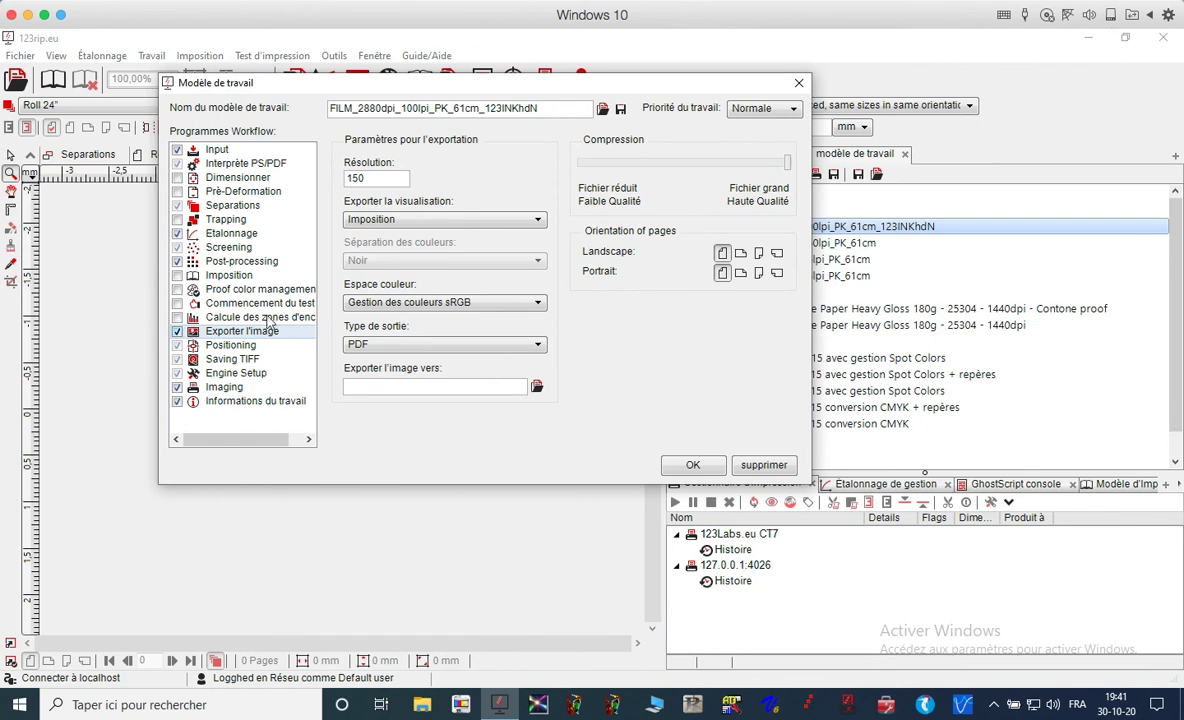
left_click(177, 332)
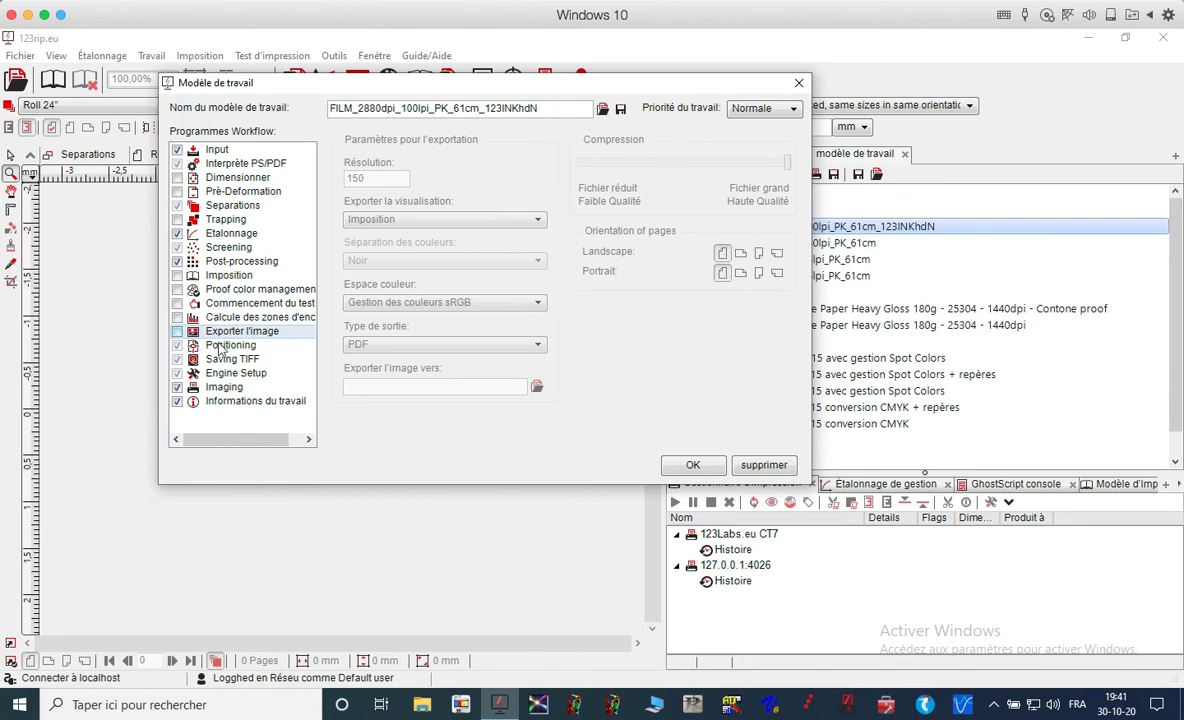
Review the plate types available in the Positioning settings, keeping Roll 24".
left_click(219, 346)
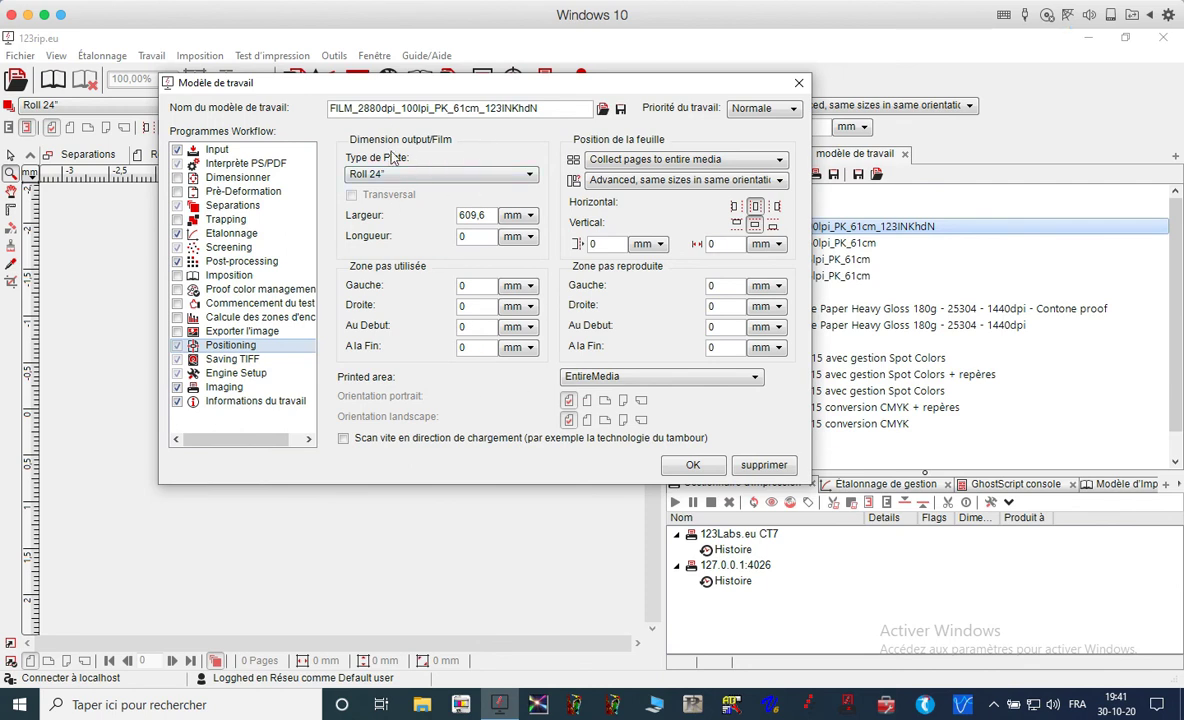
left_click(474, 181)
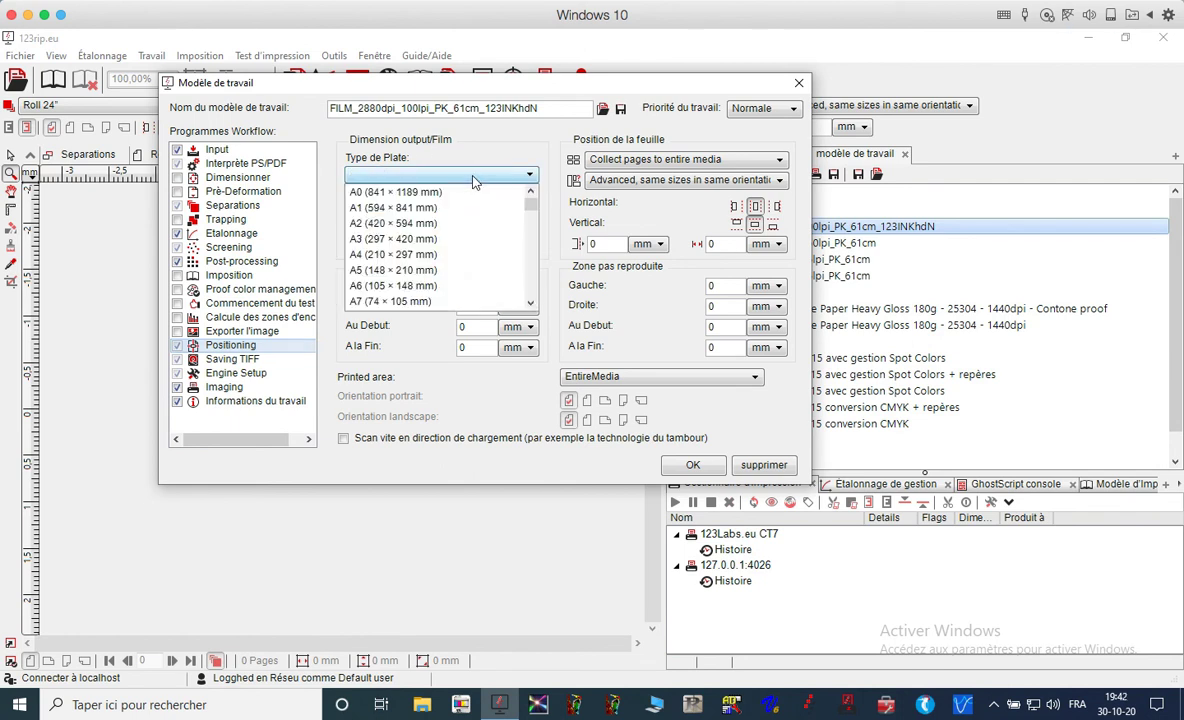
scroll(520, 288, "down", 10)
left_click_drag(520, 288, 519, 292)
left_click(401, 271)
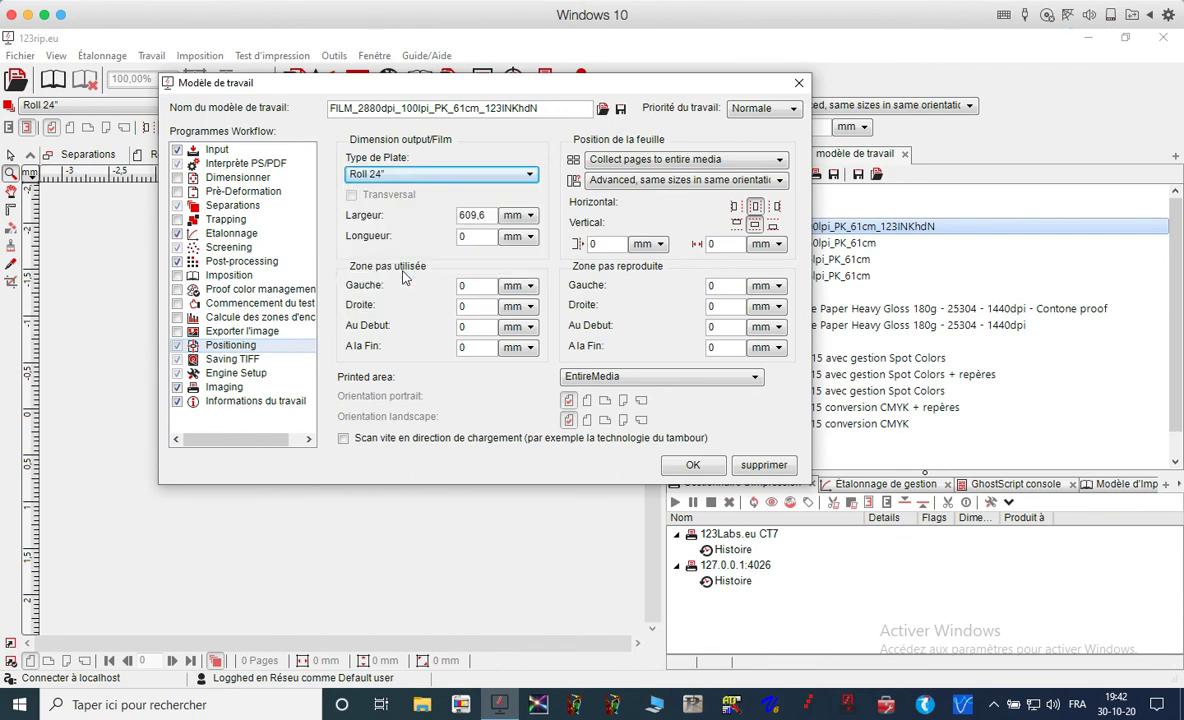
Switch the output dimension units to cm and set the film width to 61 cm.
key("Tab")
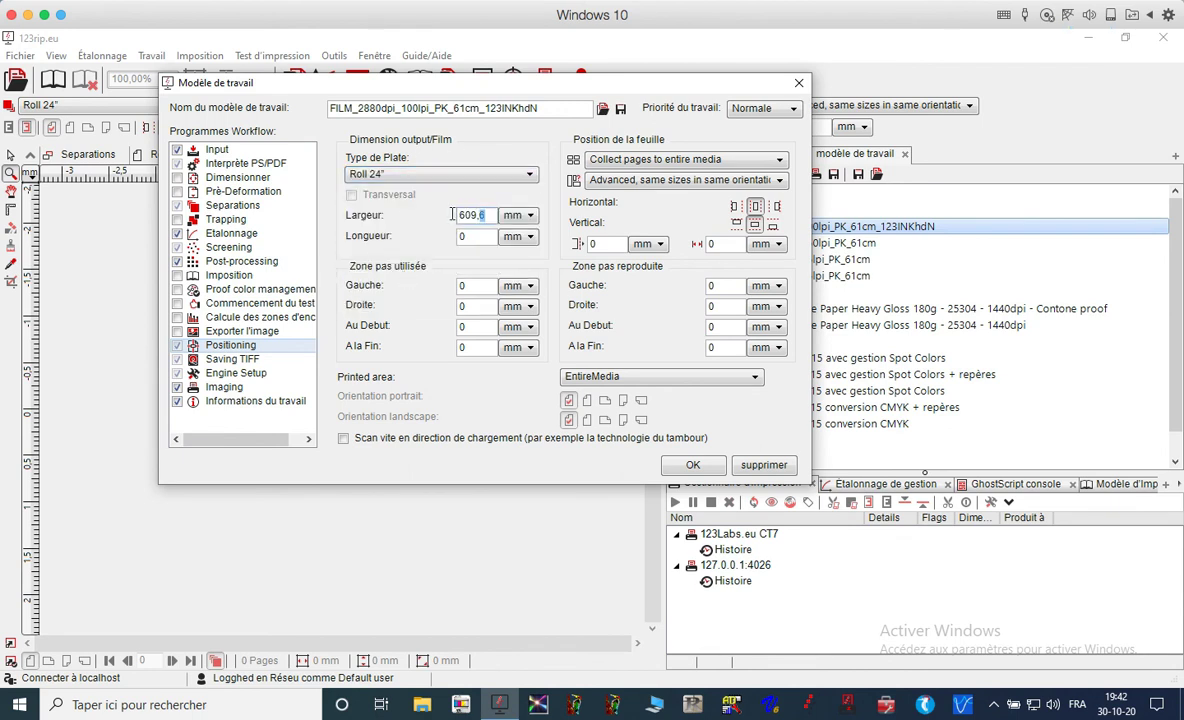
left_click(516, 215)
left_click(510, 233)
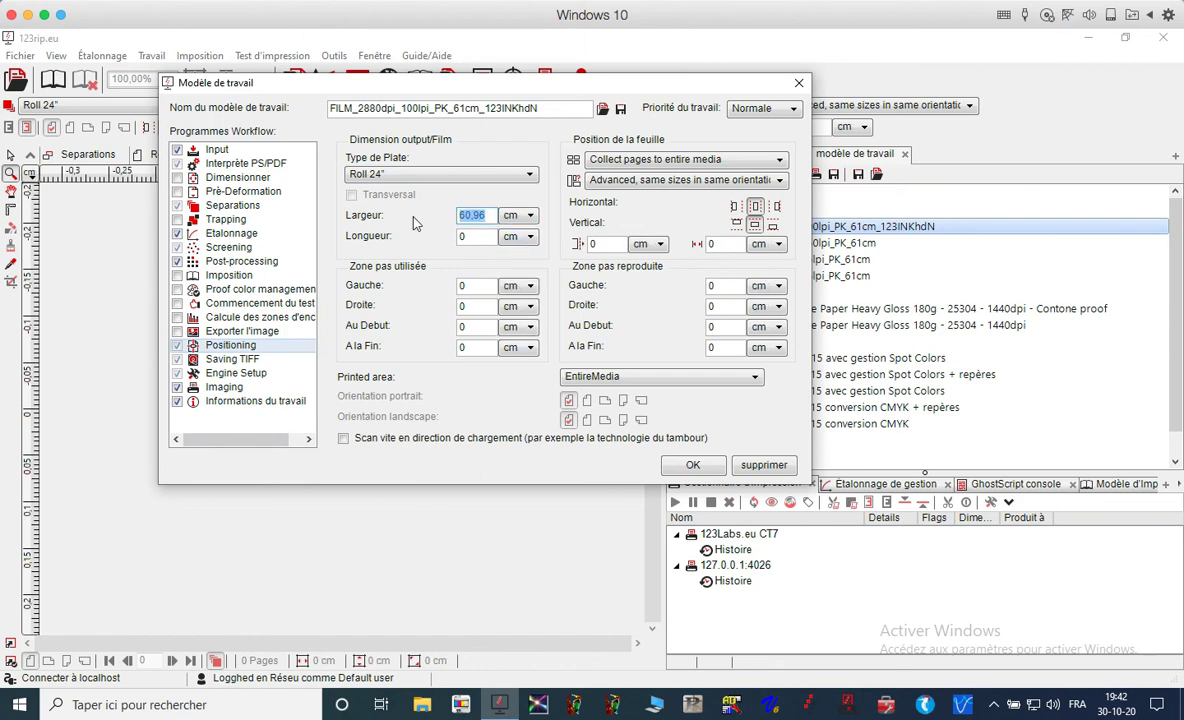
type("61")
key("Tab")
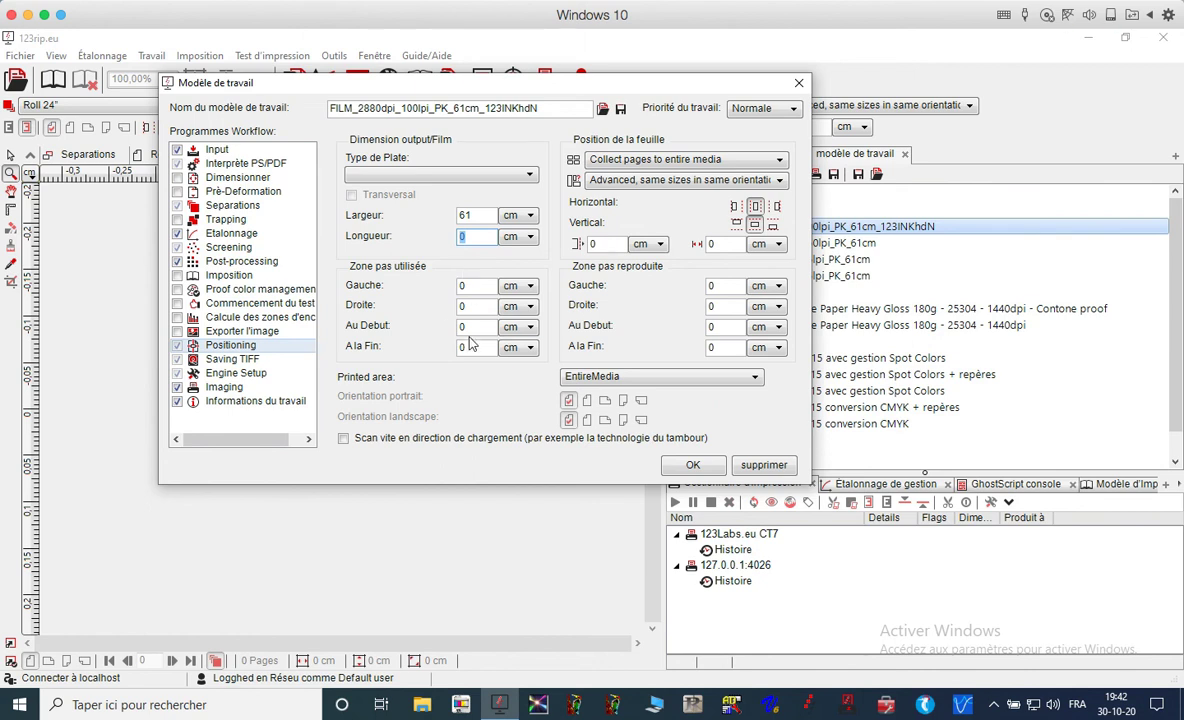
key("Tab")
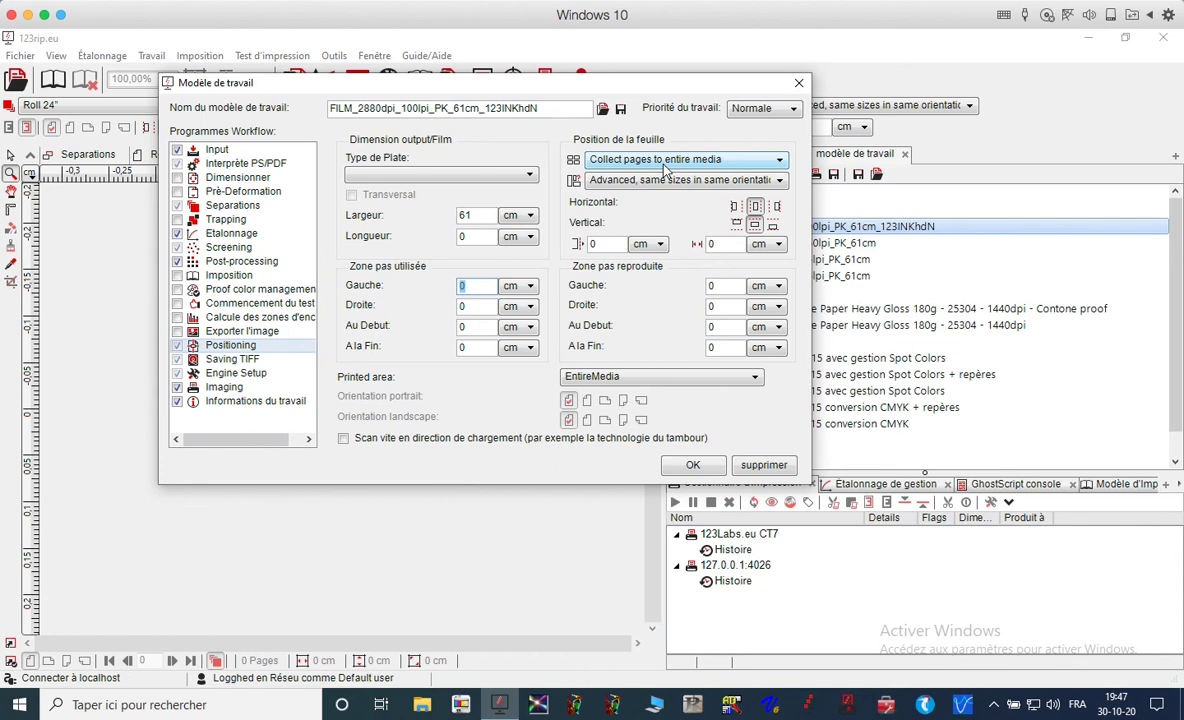
Set the sheet position to Collect pages to media width, centred horizontally and aligned to the top vertically.
left_click(663, 165)
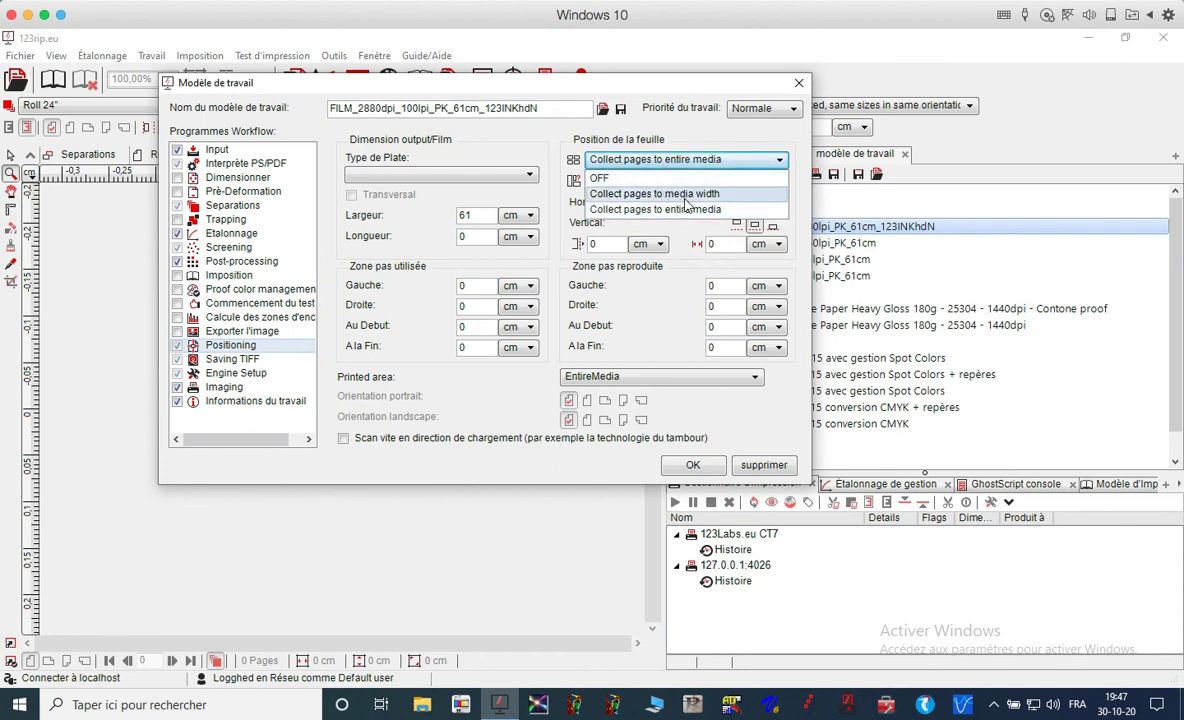
left_click(688, 196)
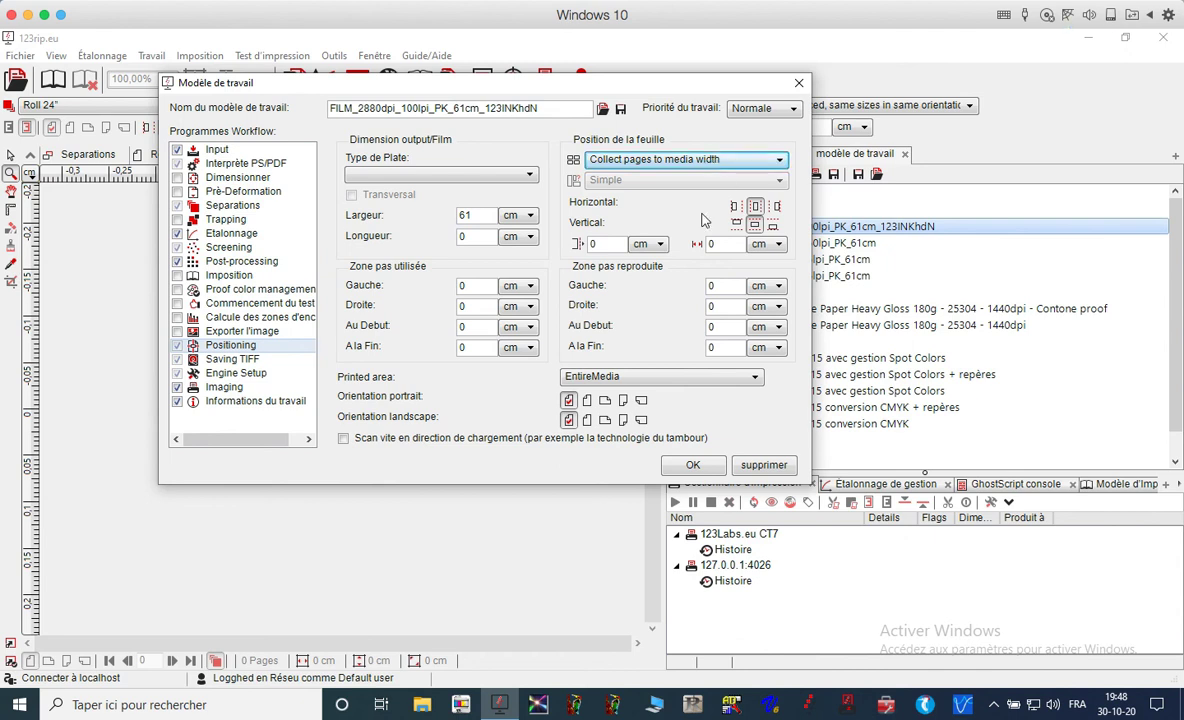
left_click(756, 205)
left_click(757, 226)
left_click(738, 225)
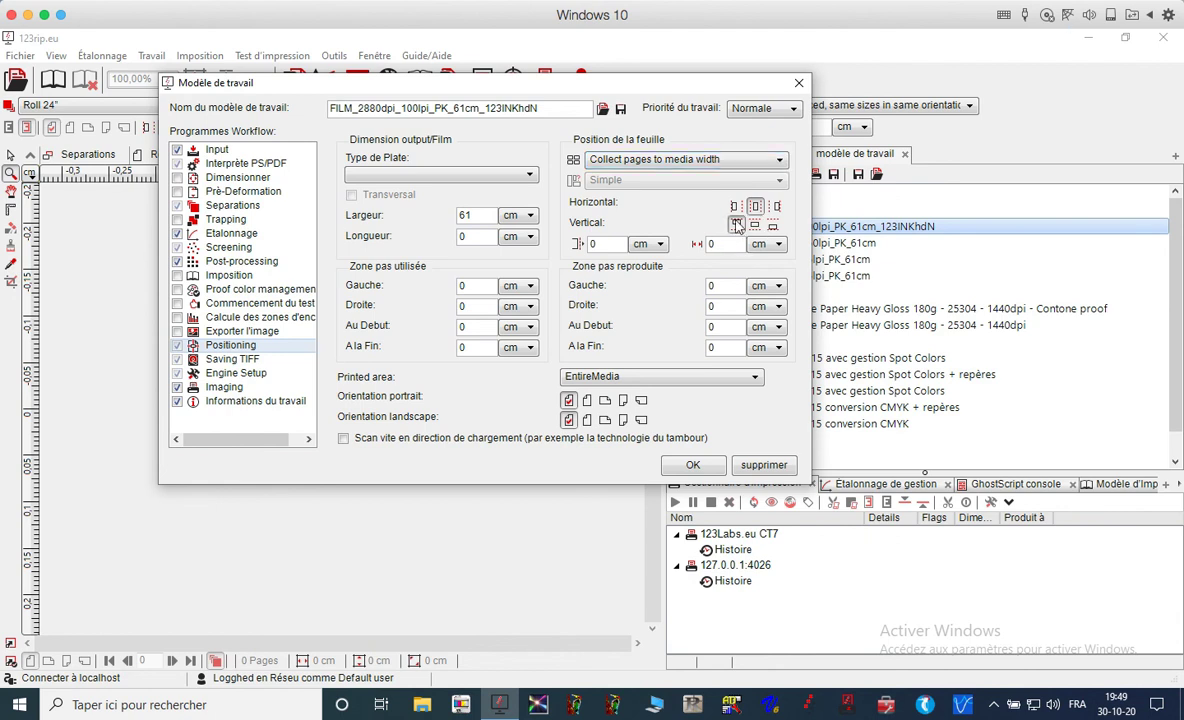
left_click(754, 226)
left_click(754, 225)
left_click(741, 227)
Set the unused zone at the start of the media (Au Debut) to 5 cm.
double_click(465, 326)
type("5")
key("Tab")
Keep the printed area on EntireMedia and switch the portrait orientation from automatic to fixed, unrotated pages.
left_click(638, 379)
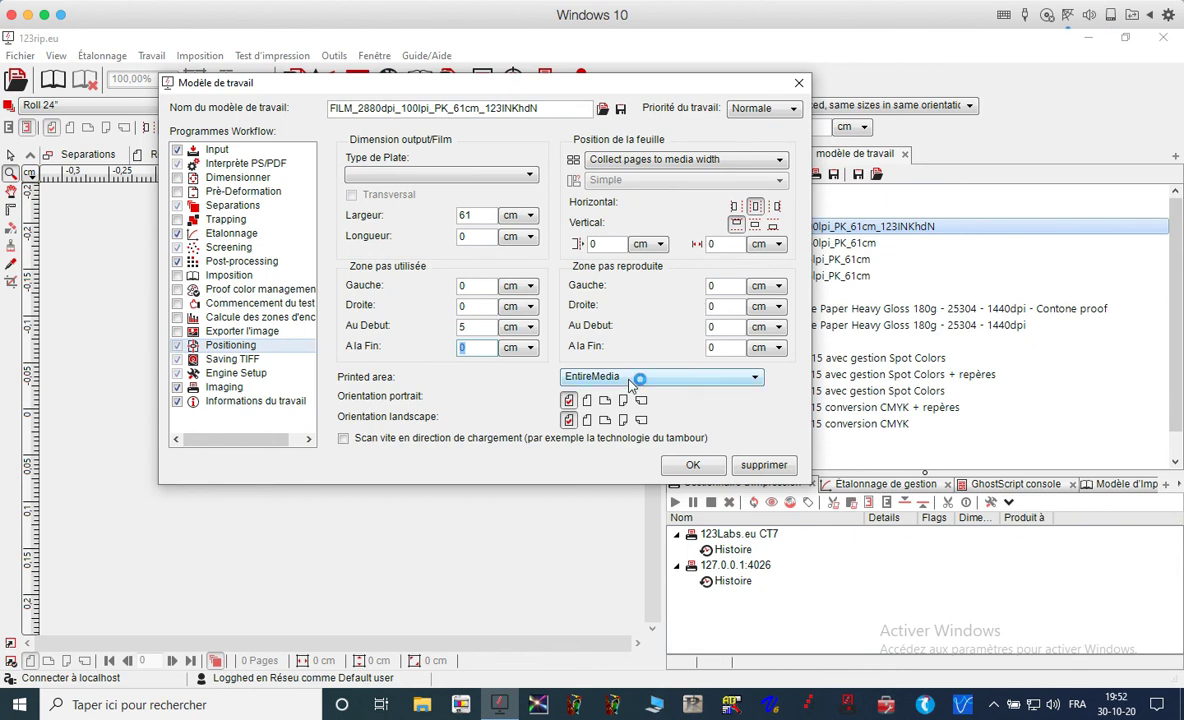
left_click(629, 380)
left_click(676, 346)
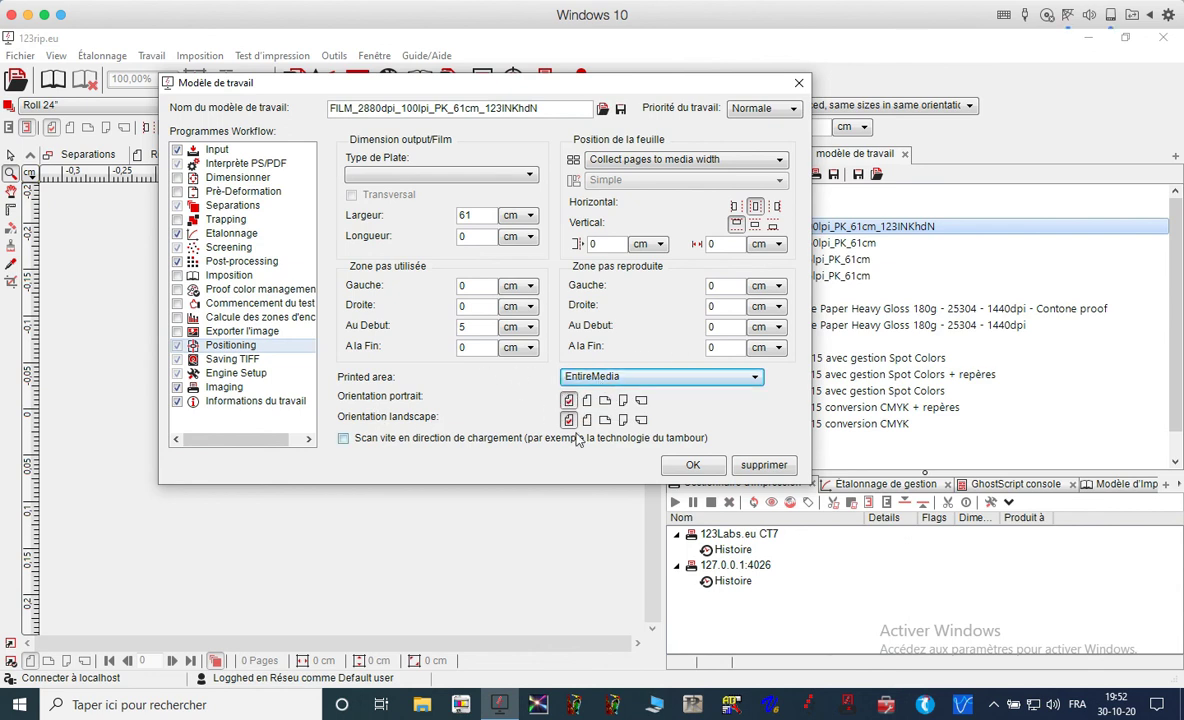
left_click(587, 401)
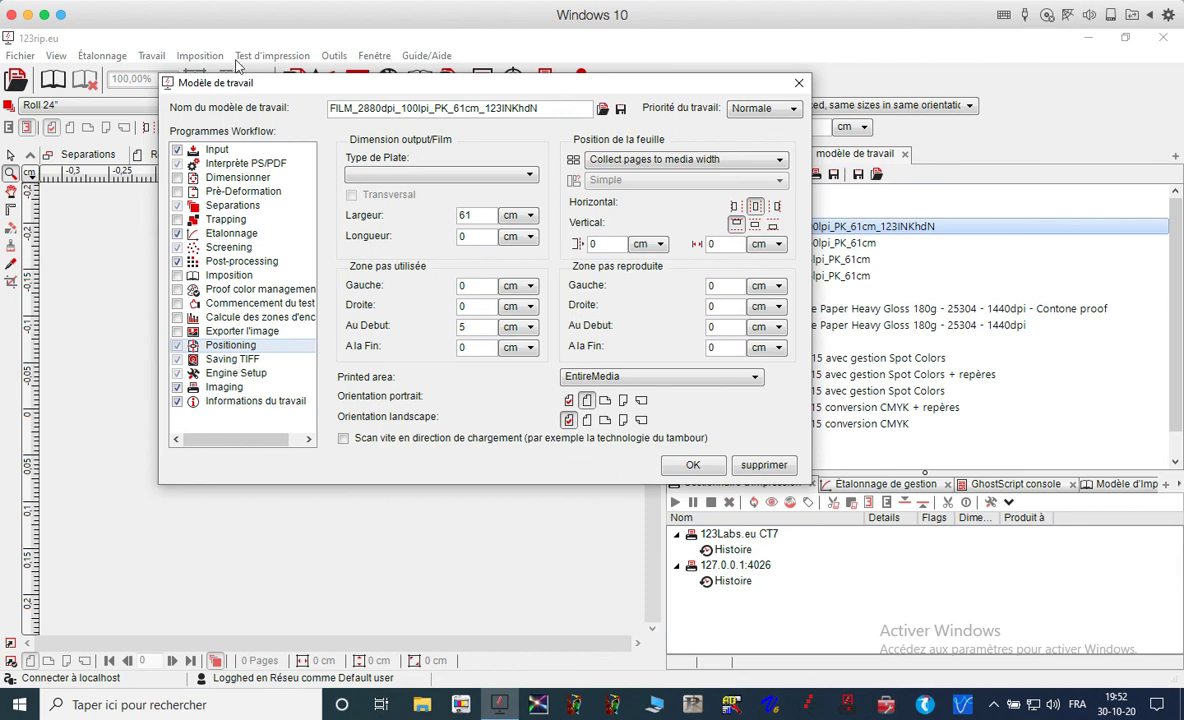
Open the Saving TIFF settings and check which standard print managers are available.
left_click(238, 360)
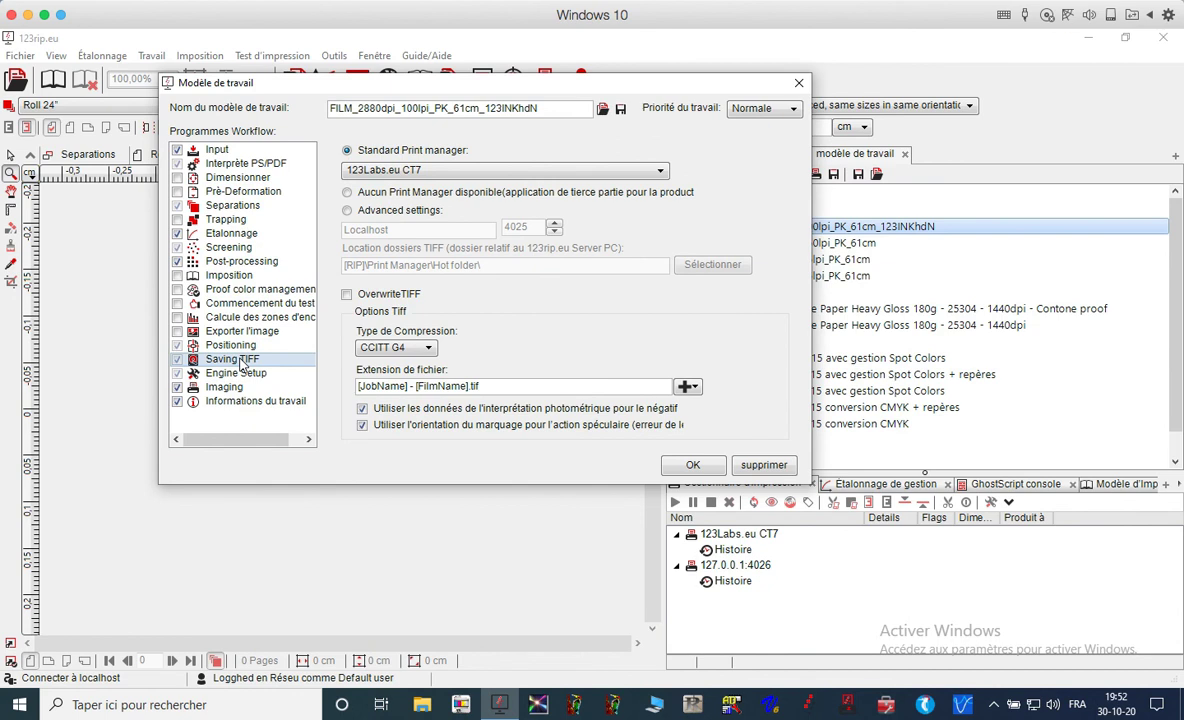
left_click(438, 171)
left_click(440, 172)
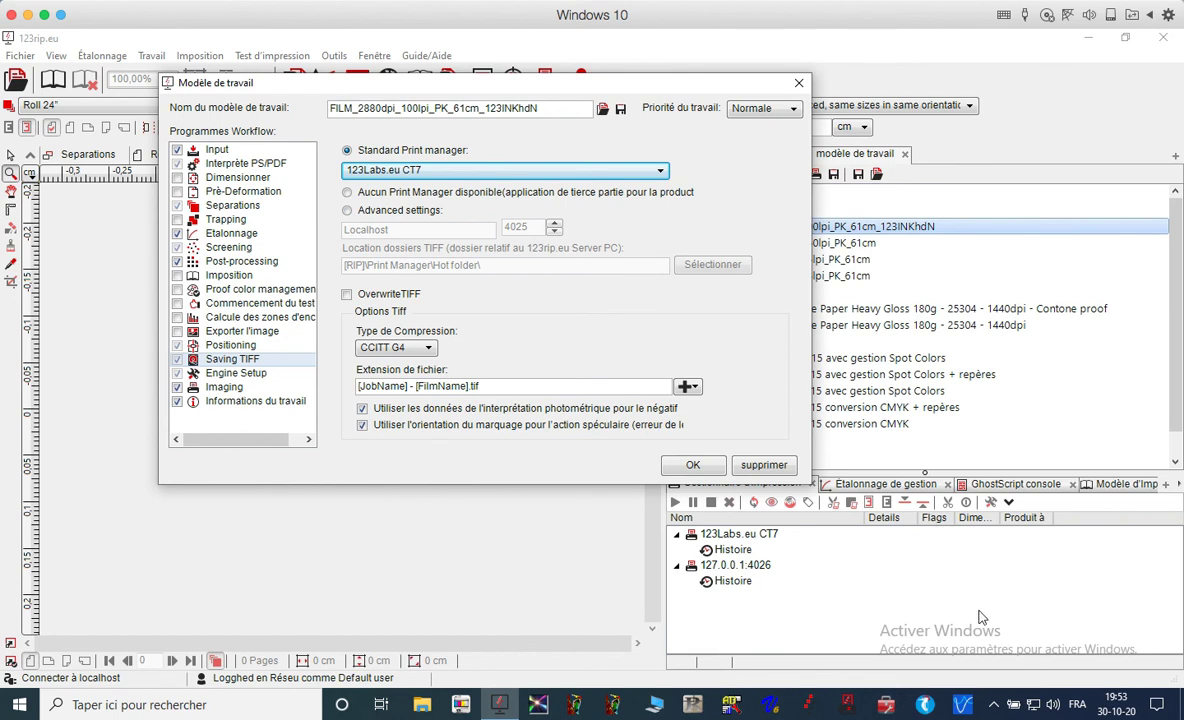
Open the print device manager, check the port and path of the 123Labs.eu CT7 device, and close the manager.
left_click(993, 704)
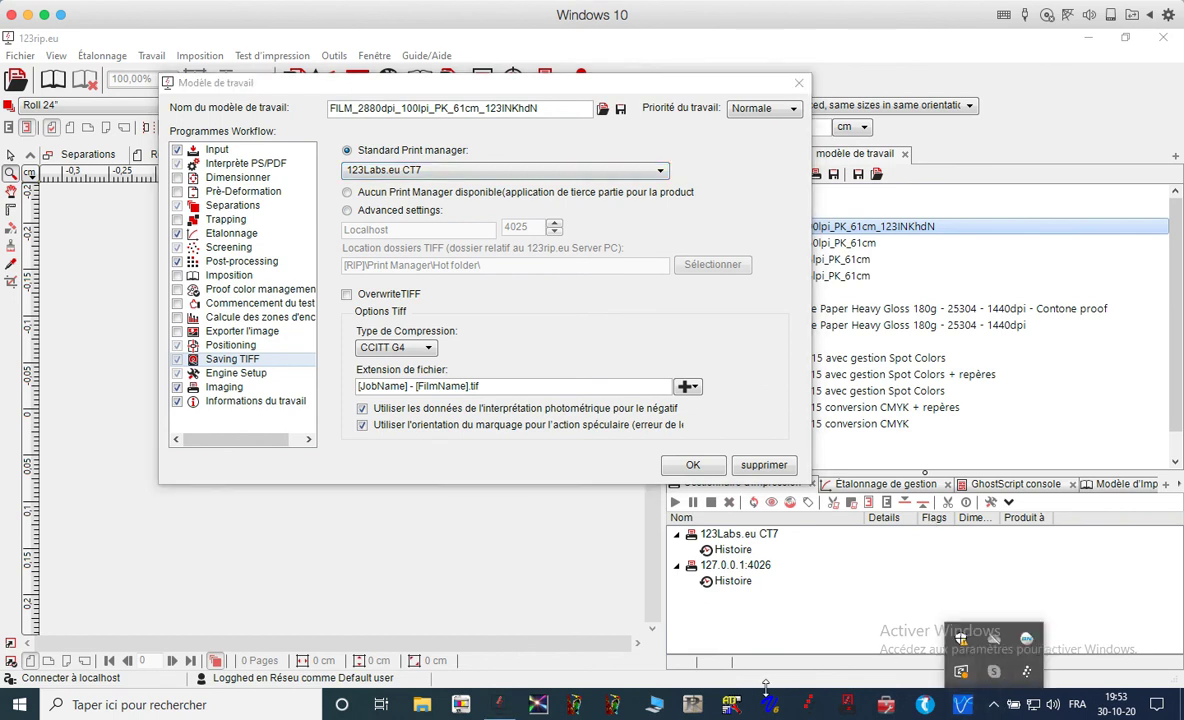
left_click(749, 622)
left_click(847, 704)
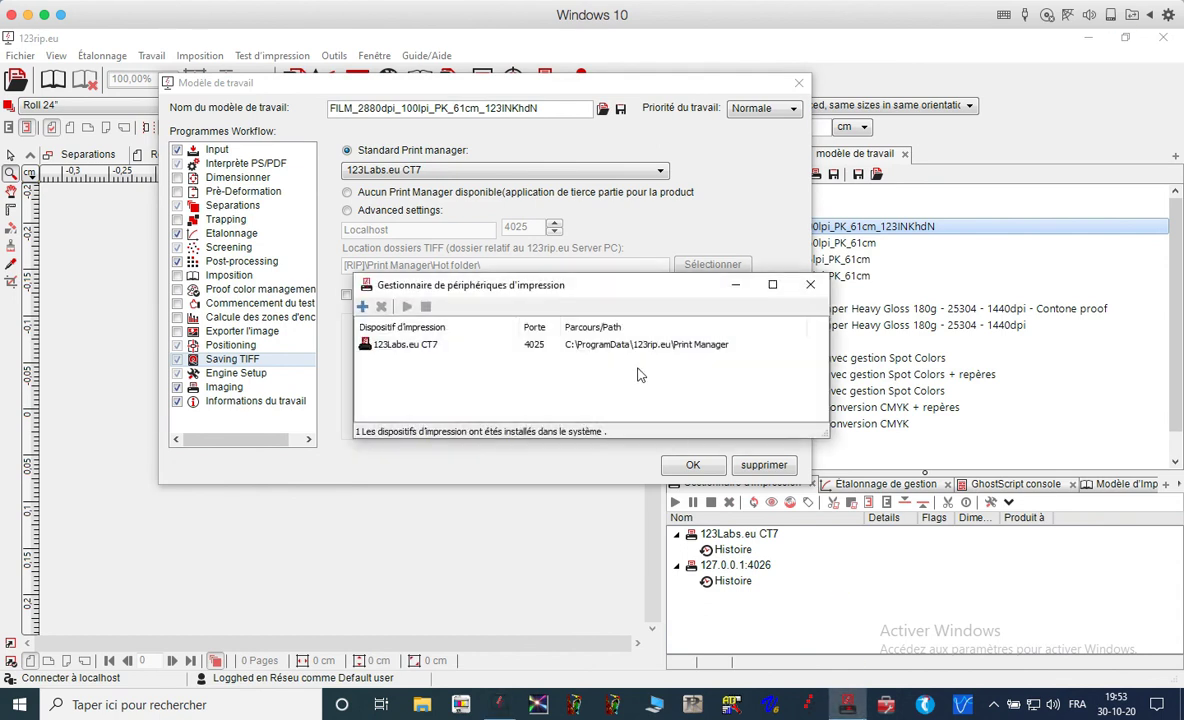
left_click_drag(610, 299, 813, 427)
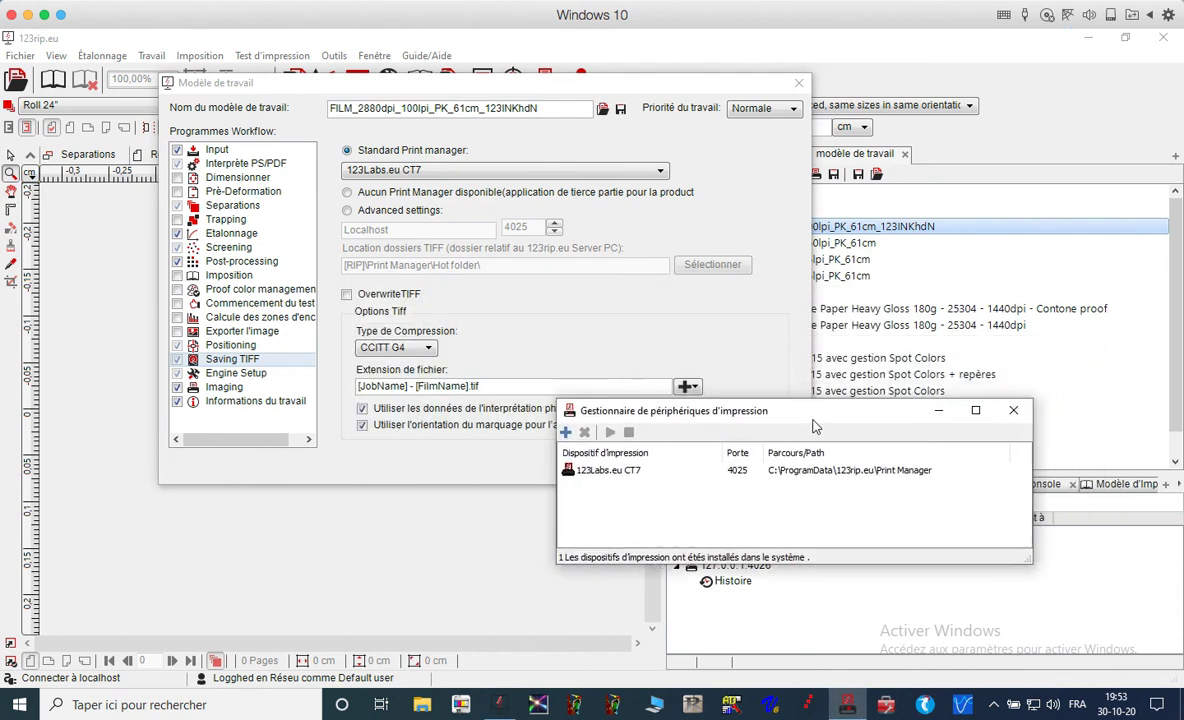
left_click(620, 472)
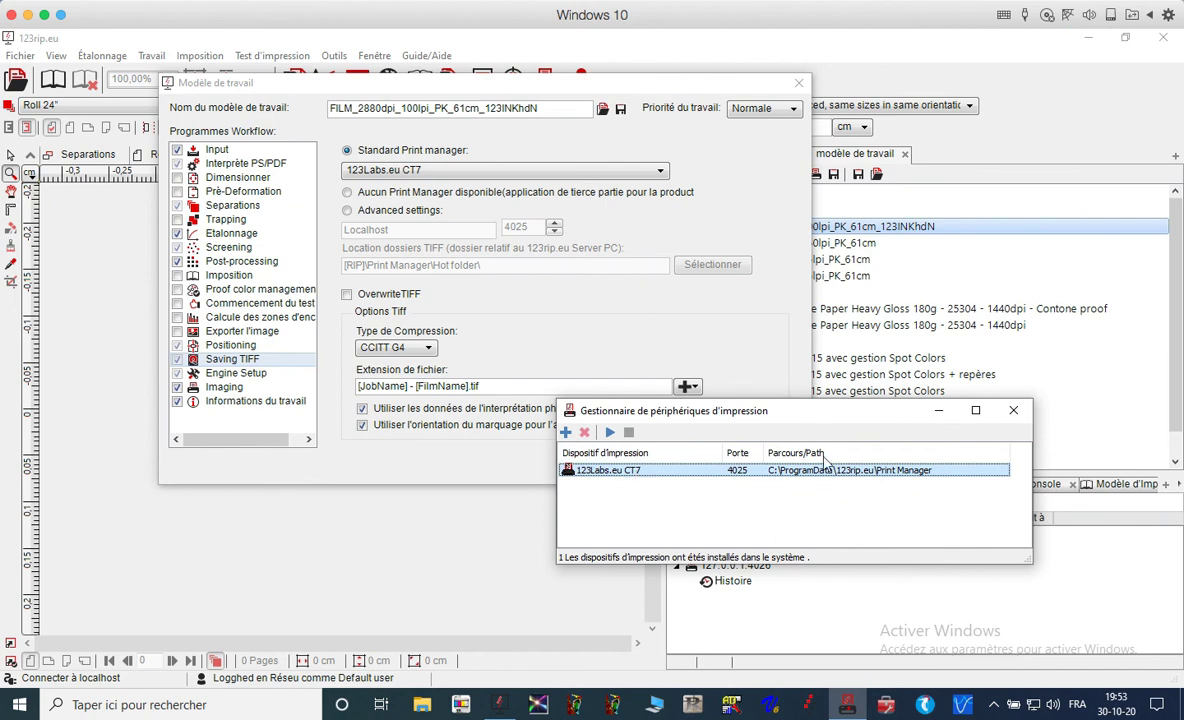
left_click(1013, 410)
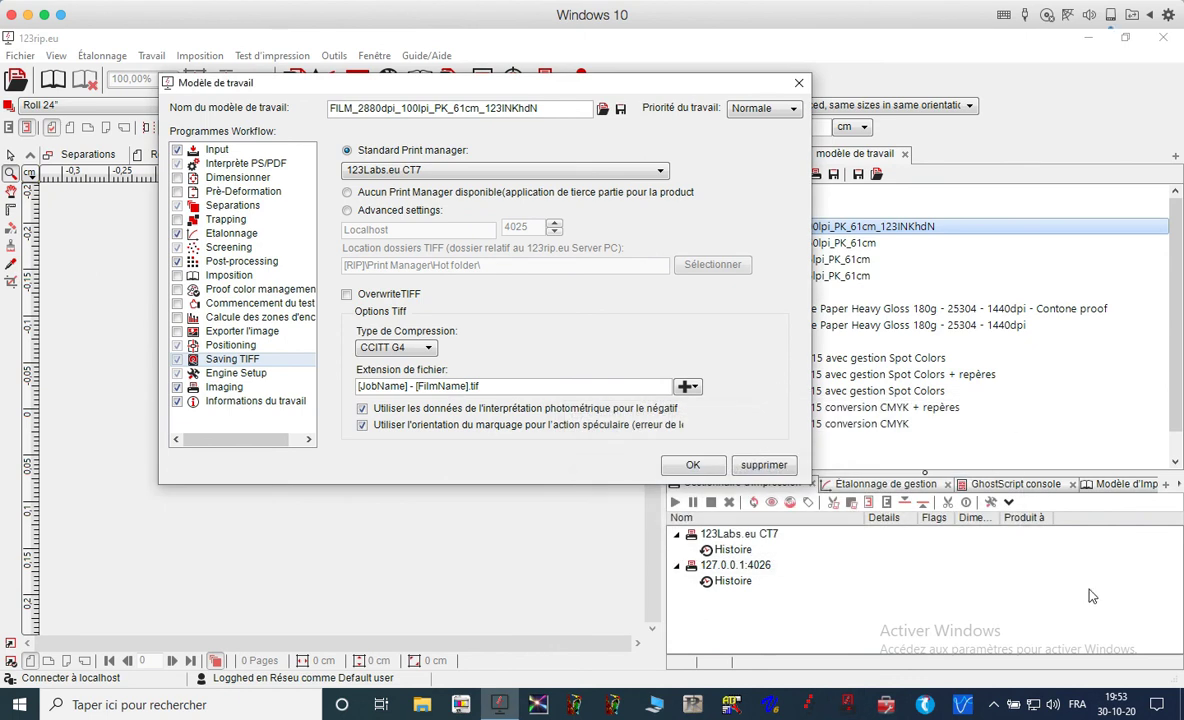
Reopen the print device manager and inspect the installed 123Labs.eu CT7 device again.
left_click(994, 704)
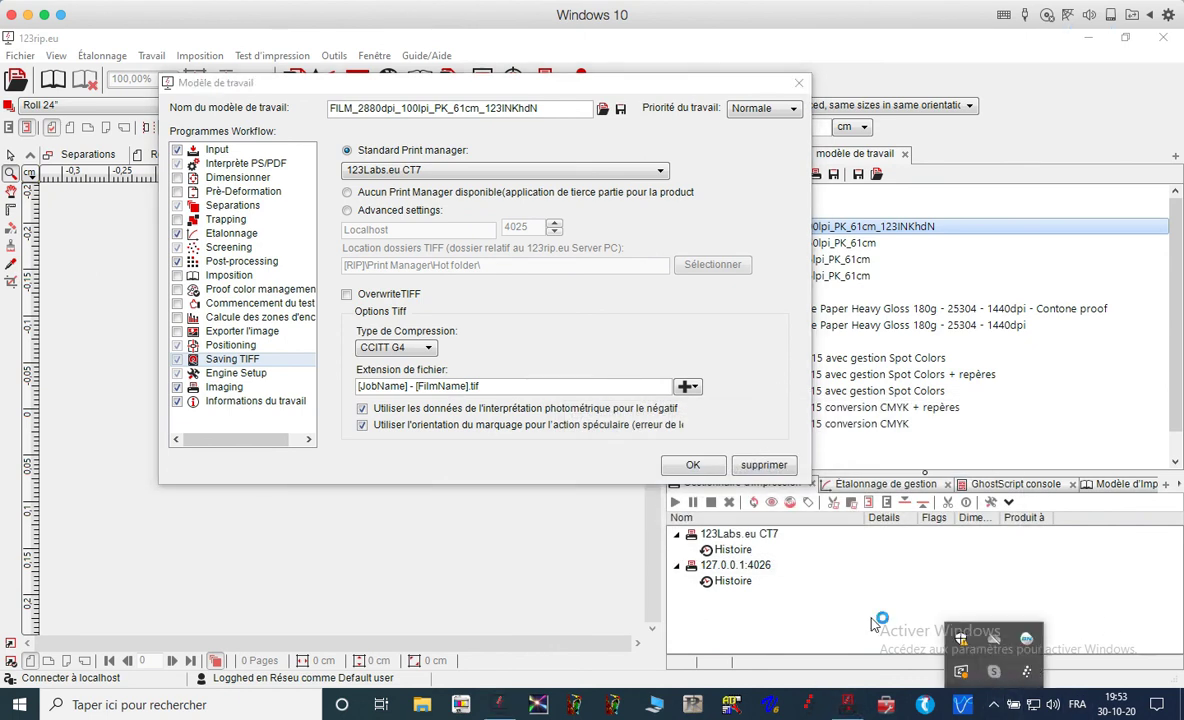
left_click(848, 706)
left_click(994, 704)
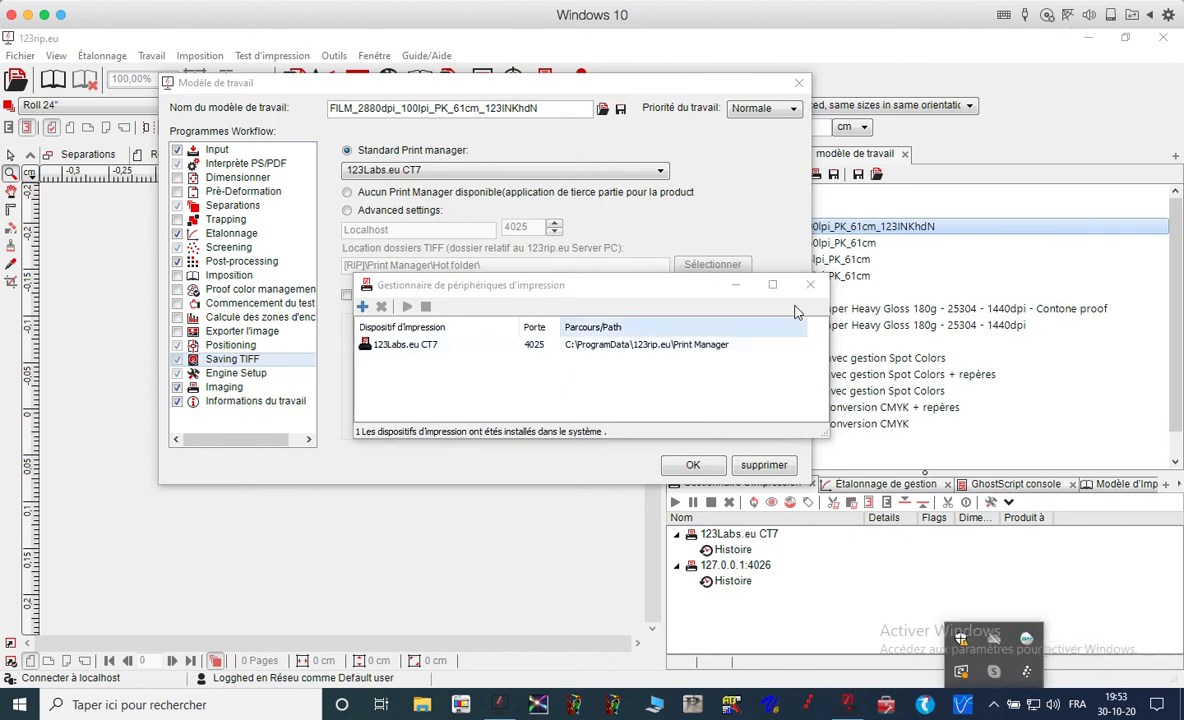
left_click(746, 260)
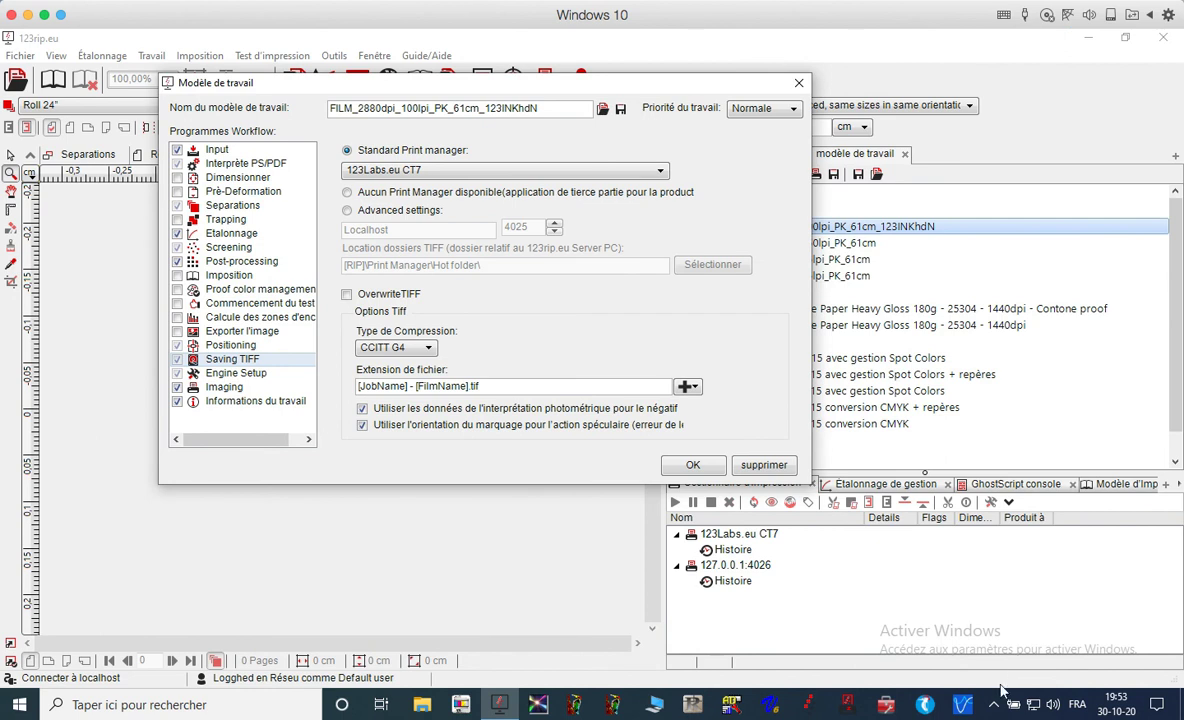
left_click(994, 704)
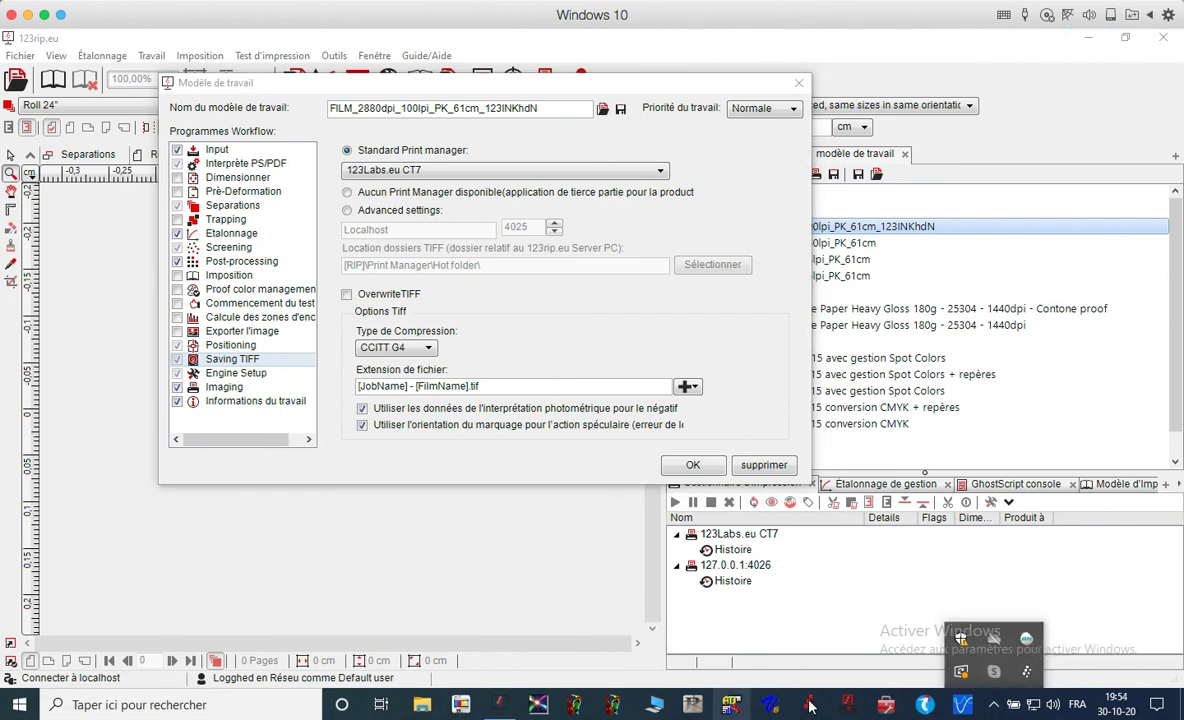
right_click(846, 712)
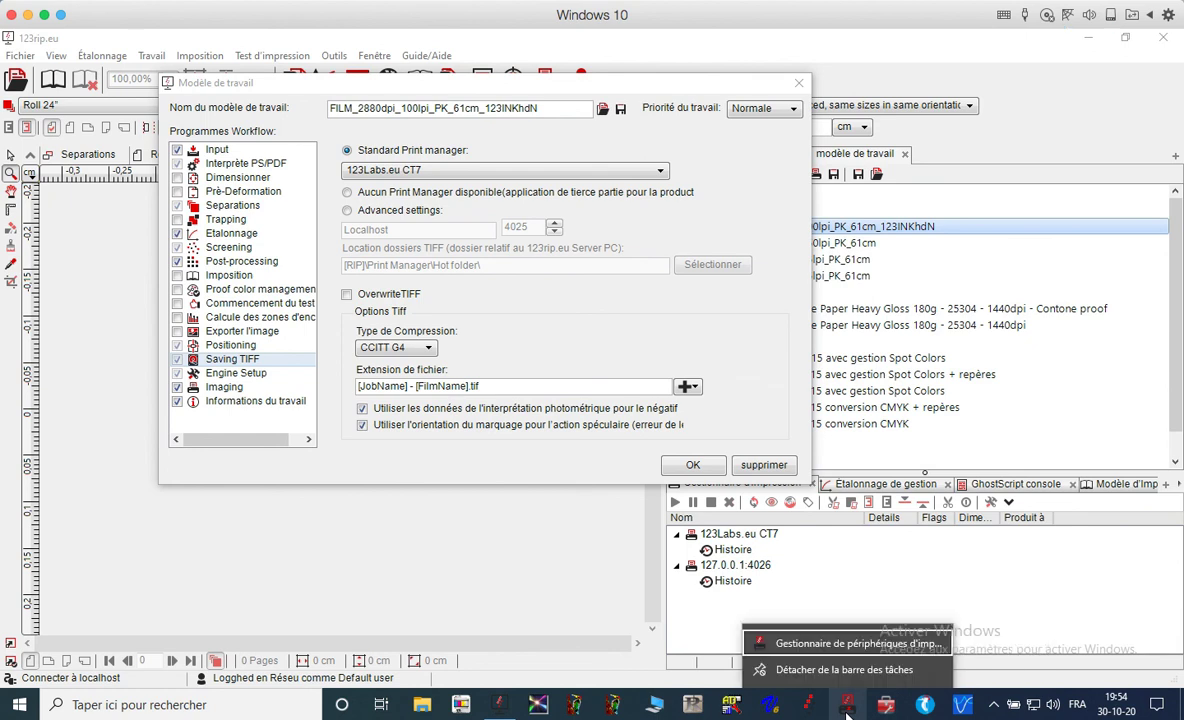
left_click(845, 643)
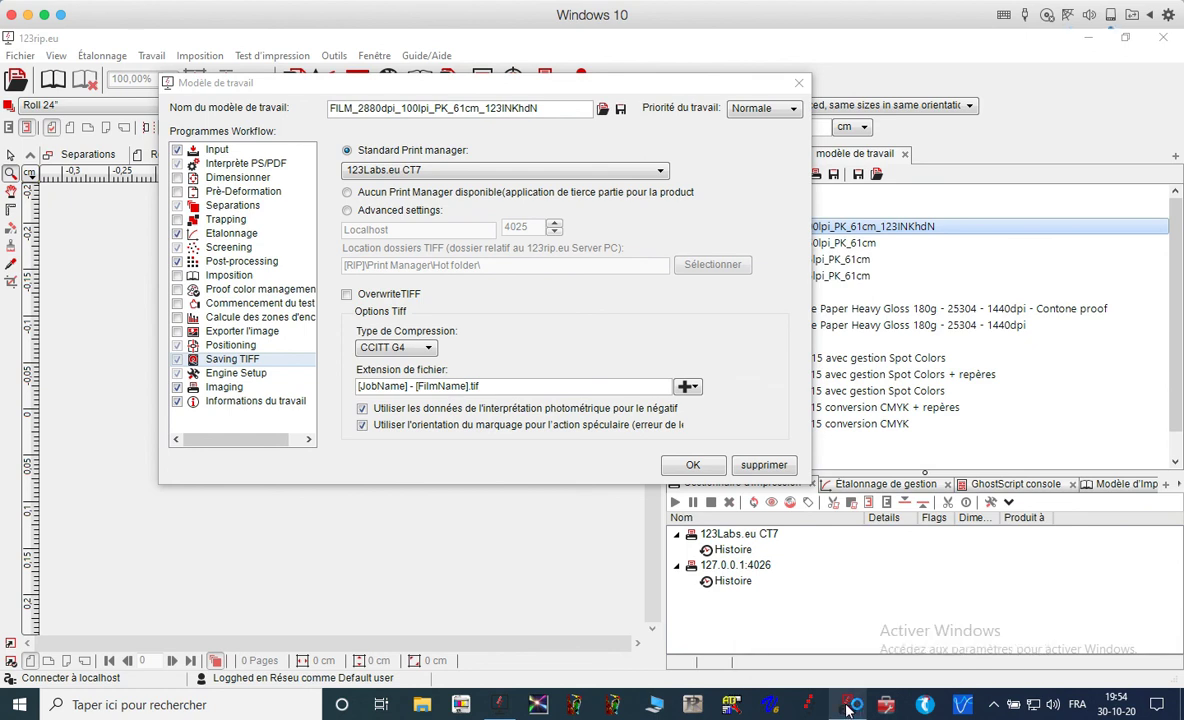
left_click(450, 345)
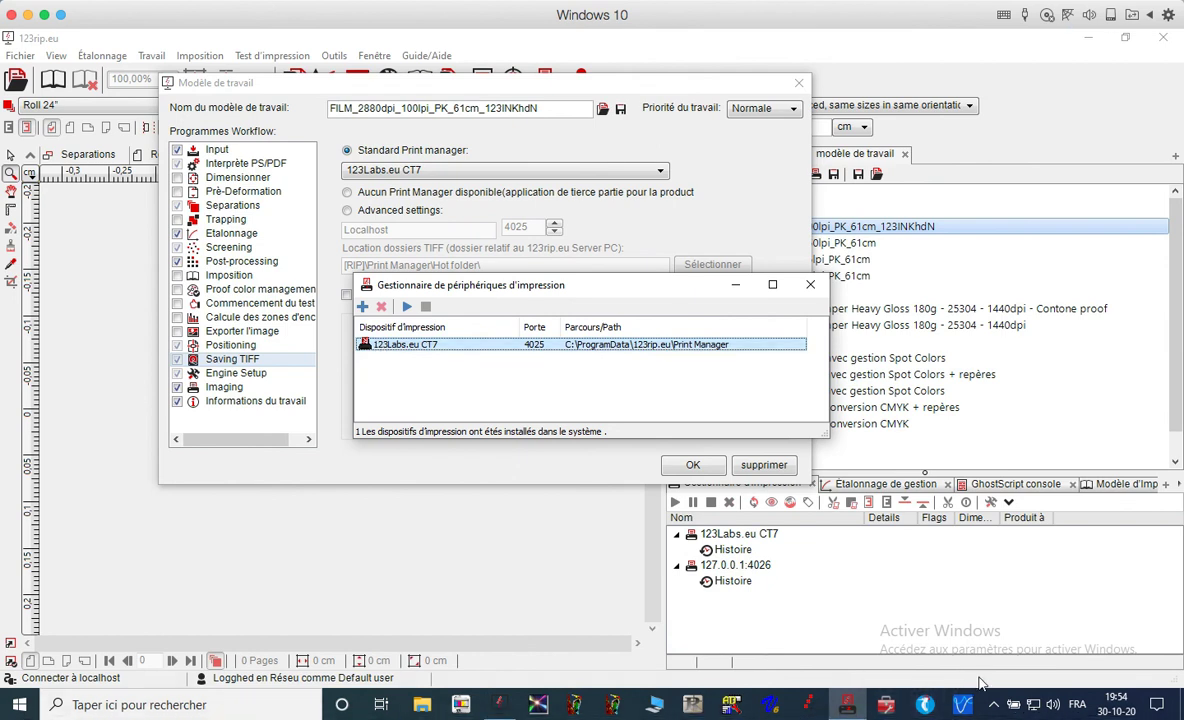
left_click(995, 705)
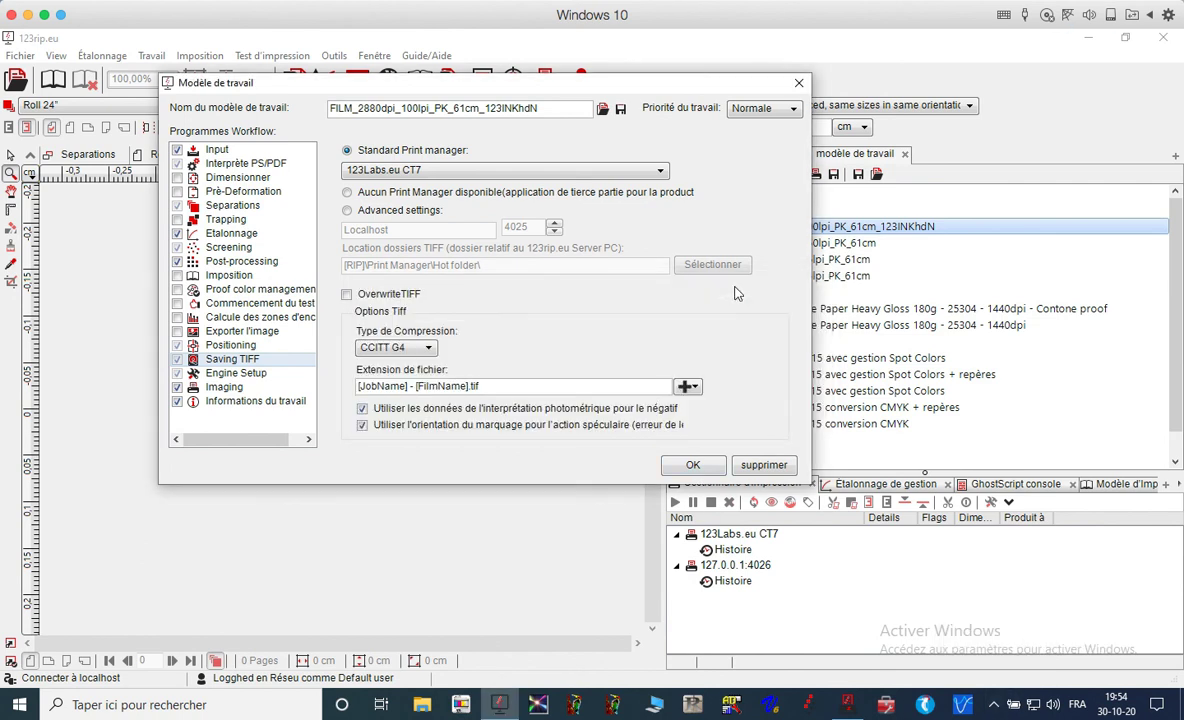
Keep 123Labs.eu CT7 as the standard print manager in the Saving TIFF settings.
left_click(993, 704)
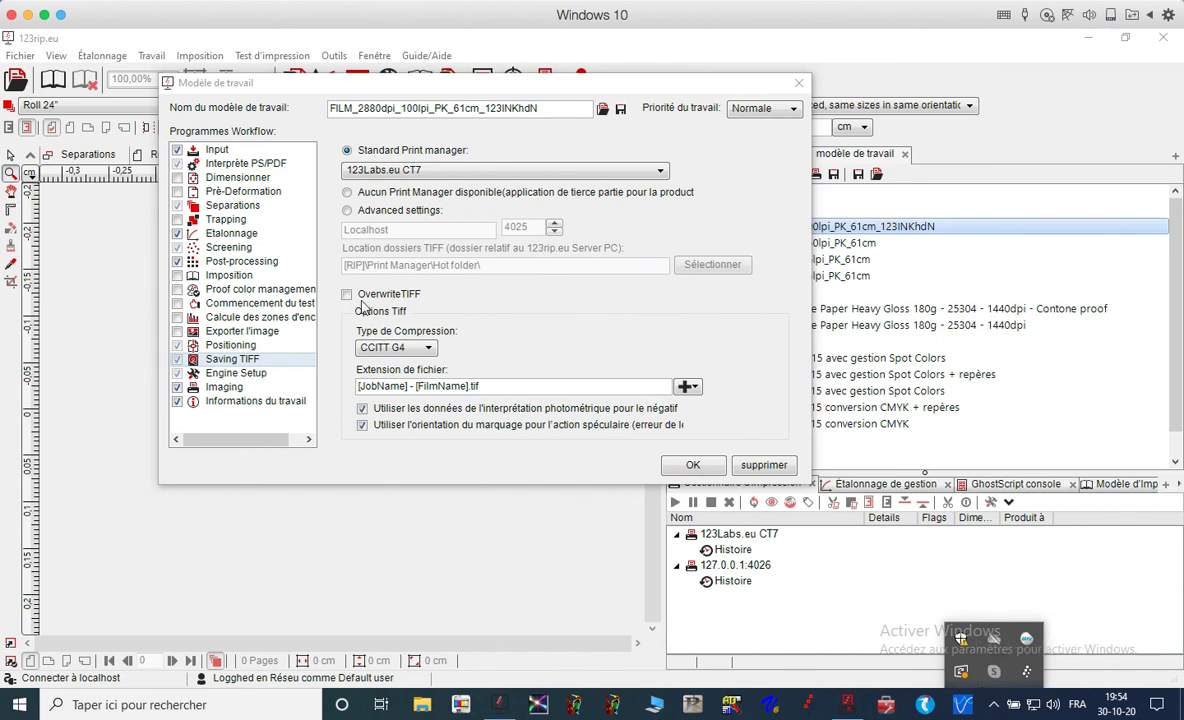
left_click(407, 172)
left_click(405, 174)
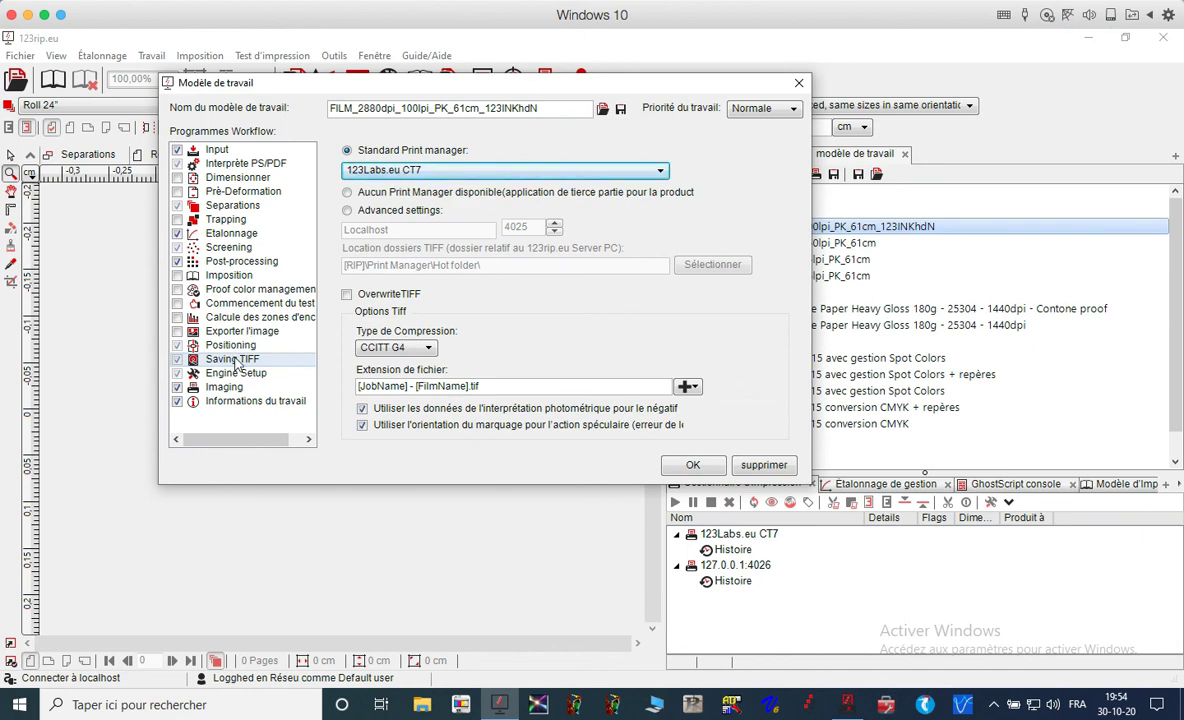
left_click(463, 172)
left_click(463, 172)
left_click(463, 172)
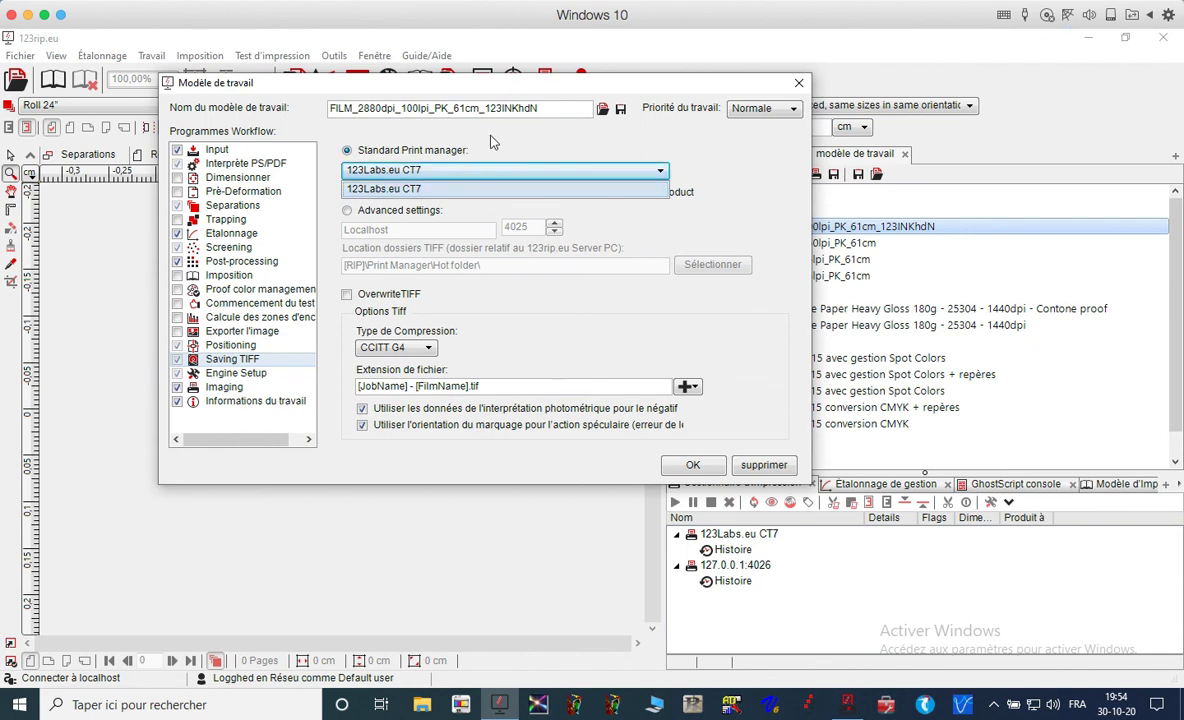
left_click(462, 172)
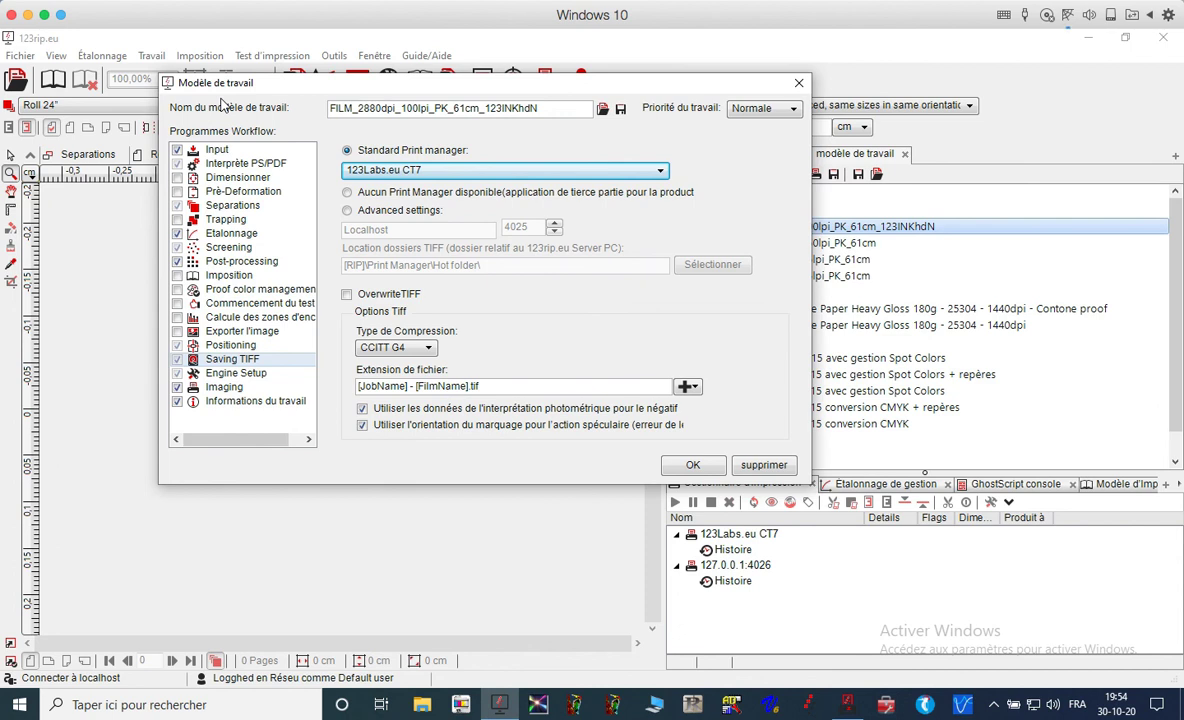
left_click(354, 170)
left_click(383, 188)
left_click(385, 170)
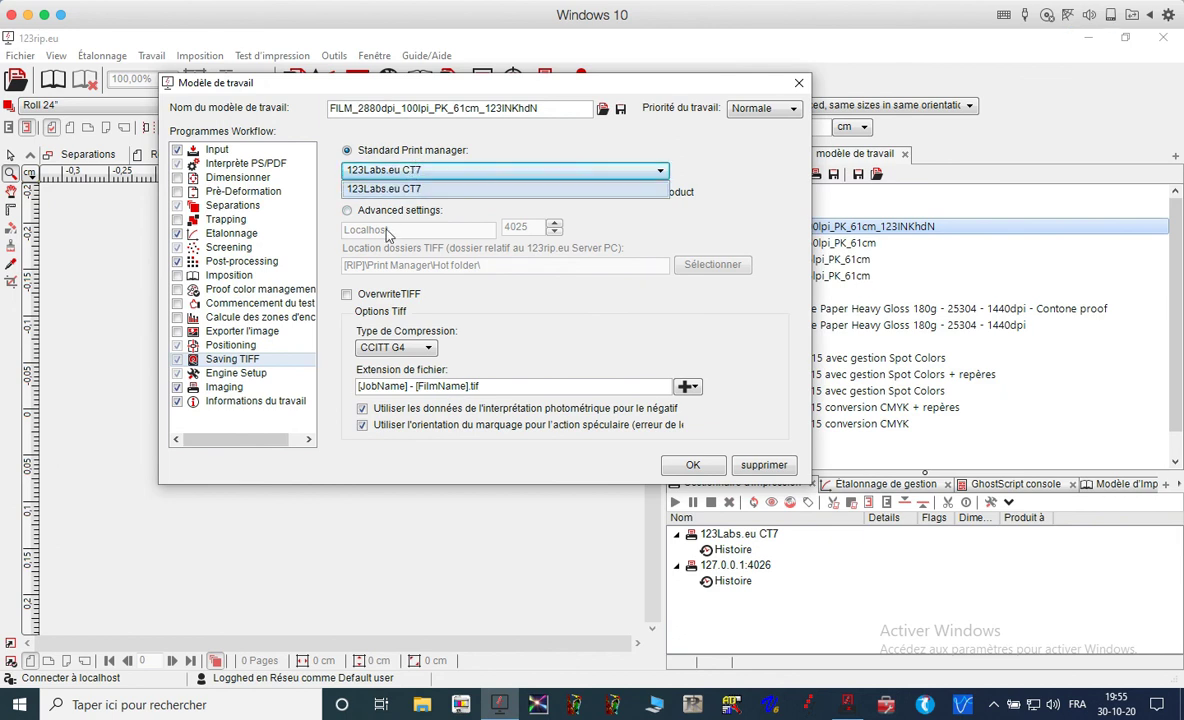
left_click(547, 130)
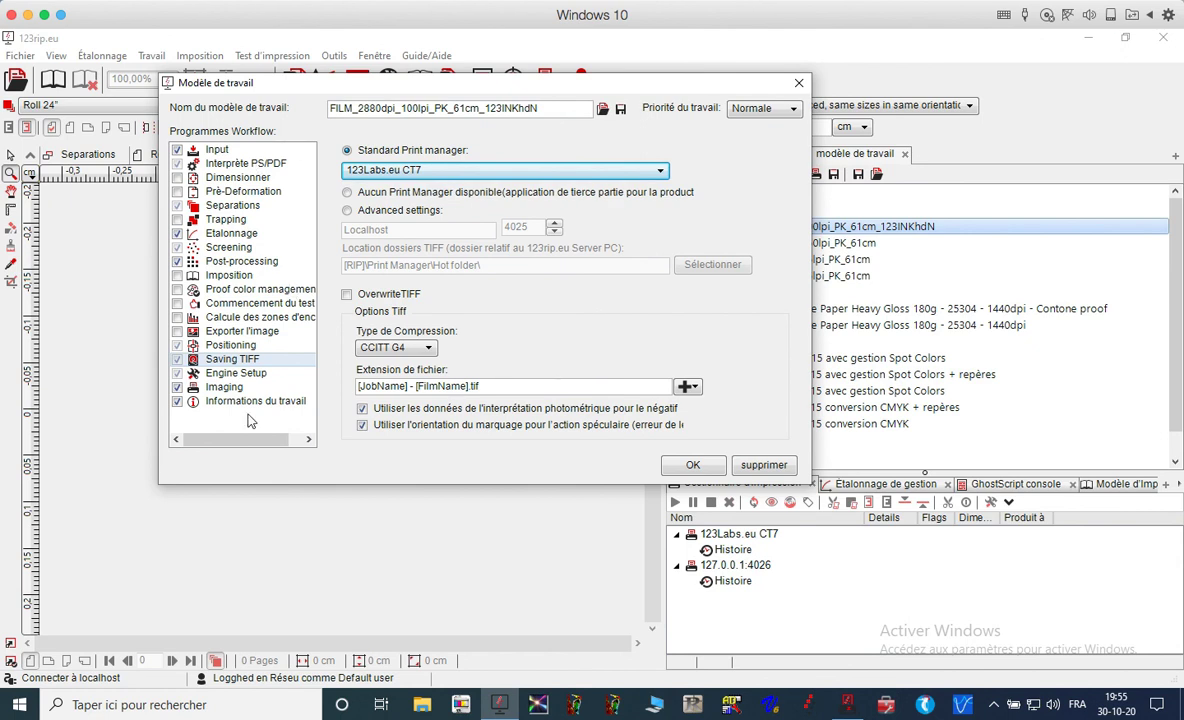
Review the template's Engine Setup, Imaging, Informations du travail and Interprète PS/PDF settings.
left_click(241, 374)
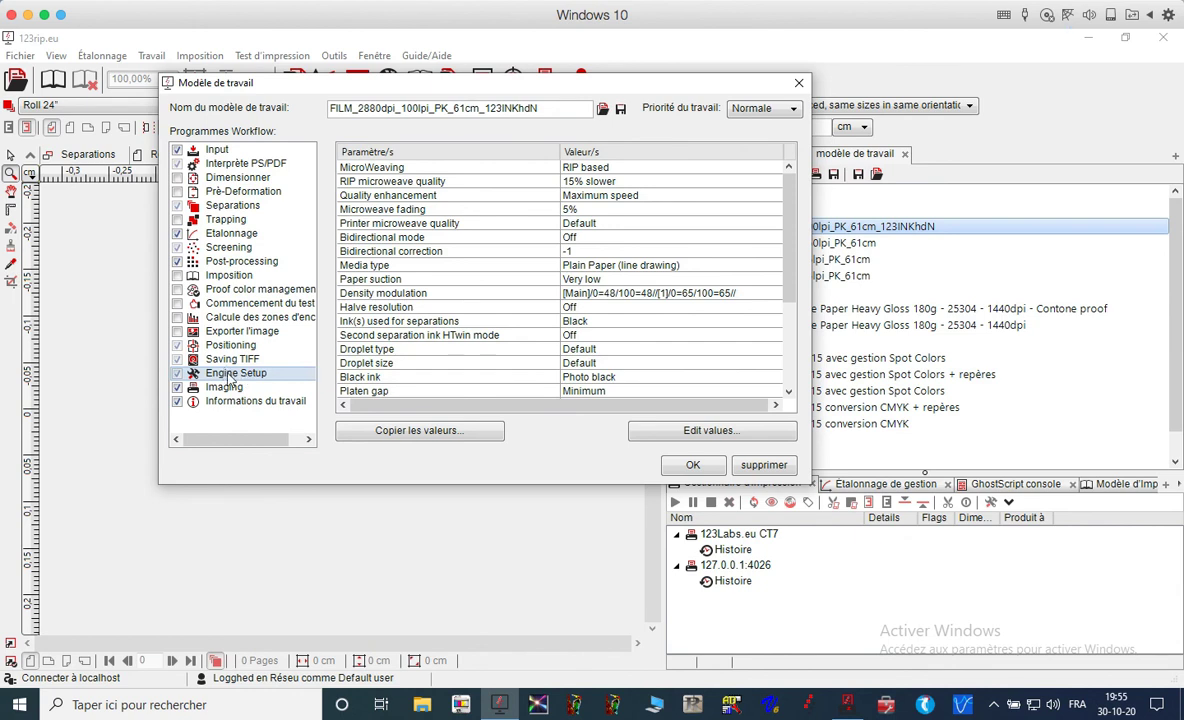
left_click(223, 388)
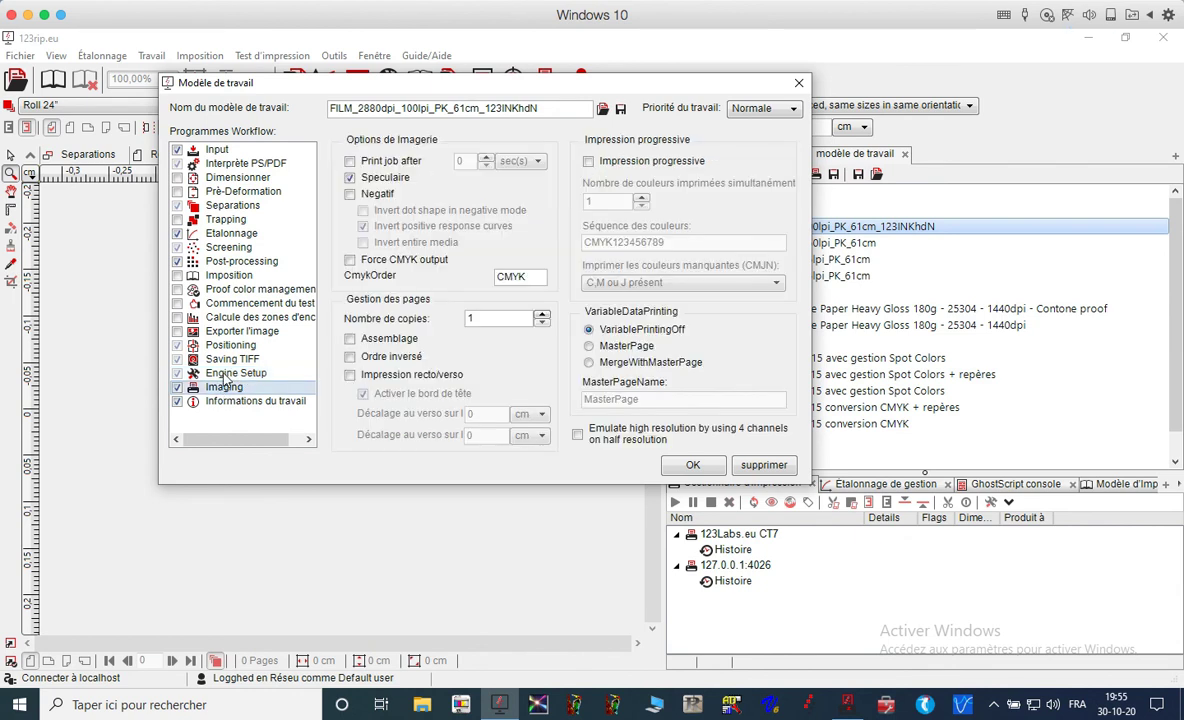
left_click(228, 374)
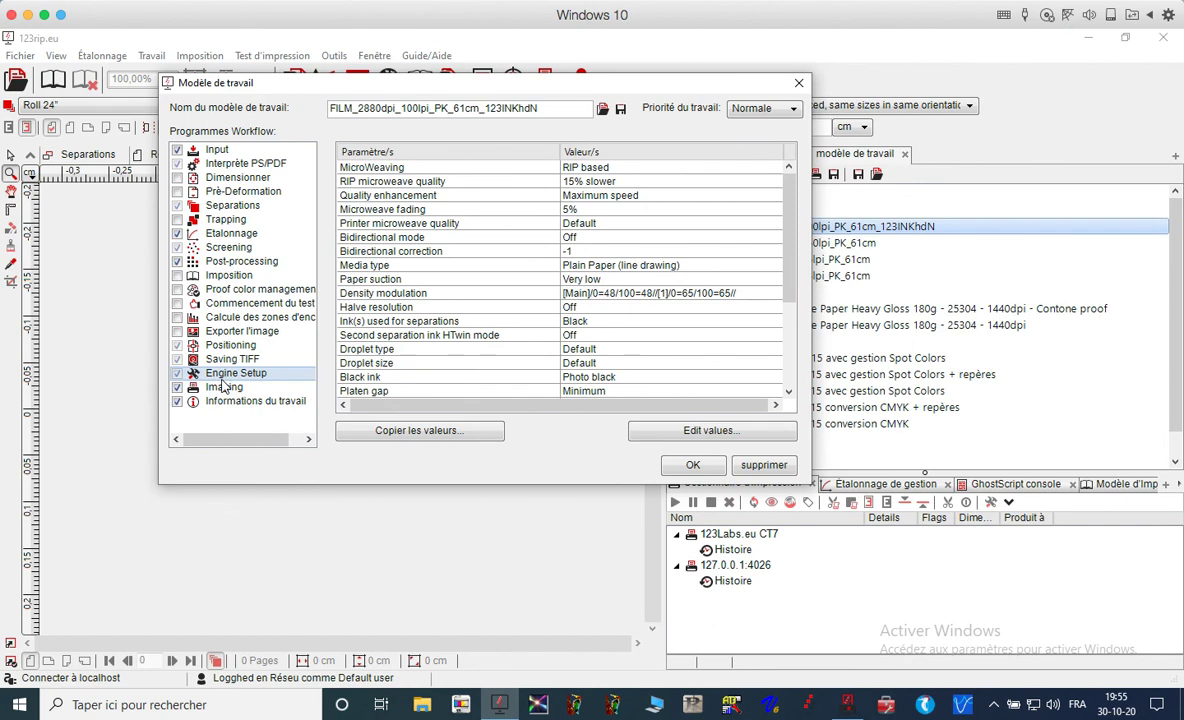
left_click(221, 389)
left_click(220, 400)
left_click(216, 390)
left_click(220, 400)
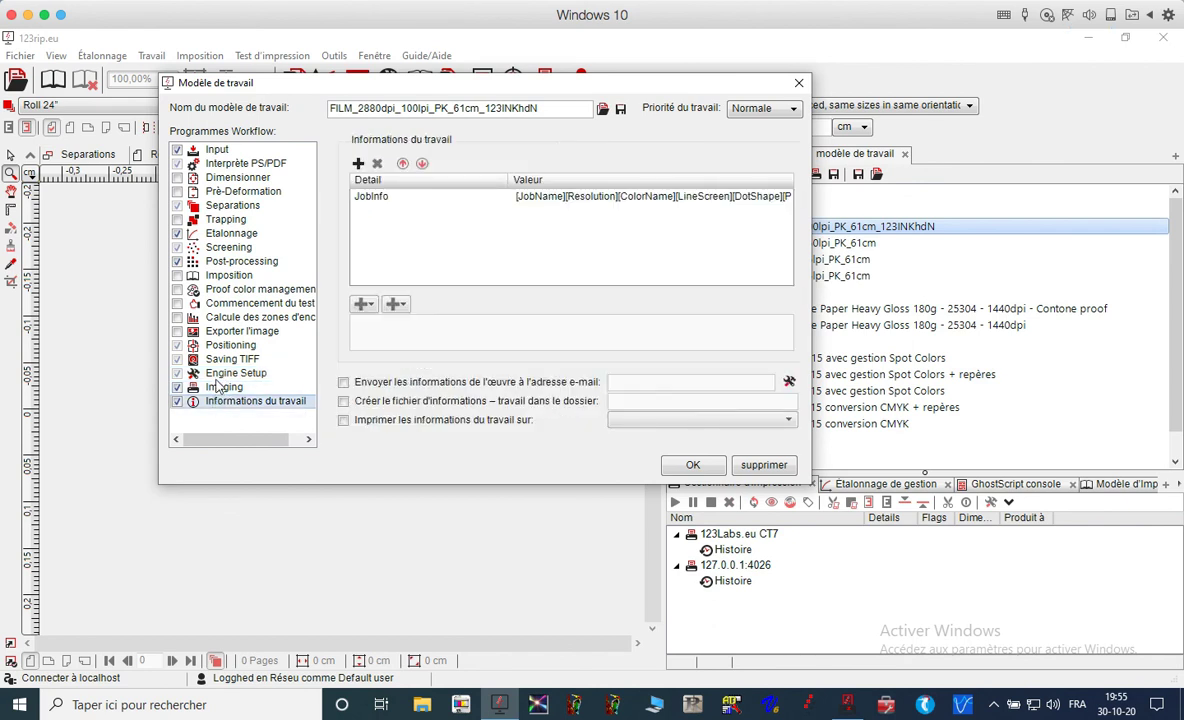
left_click(228, 373)
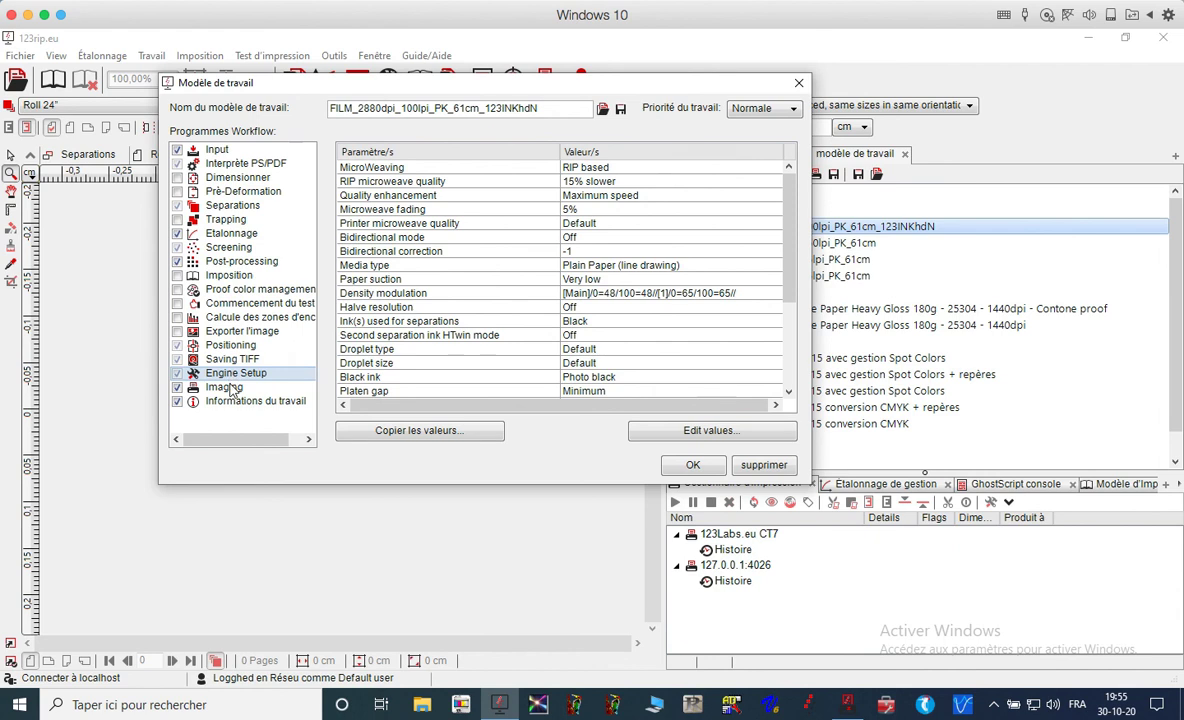
left_click(226, 387)
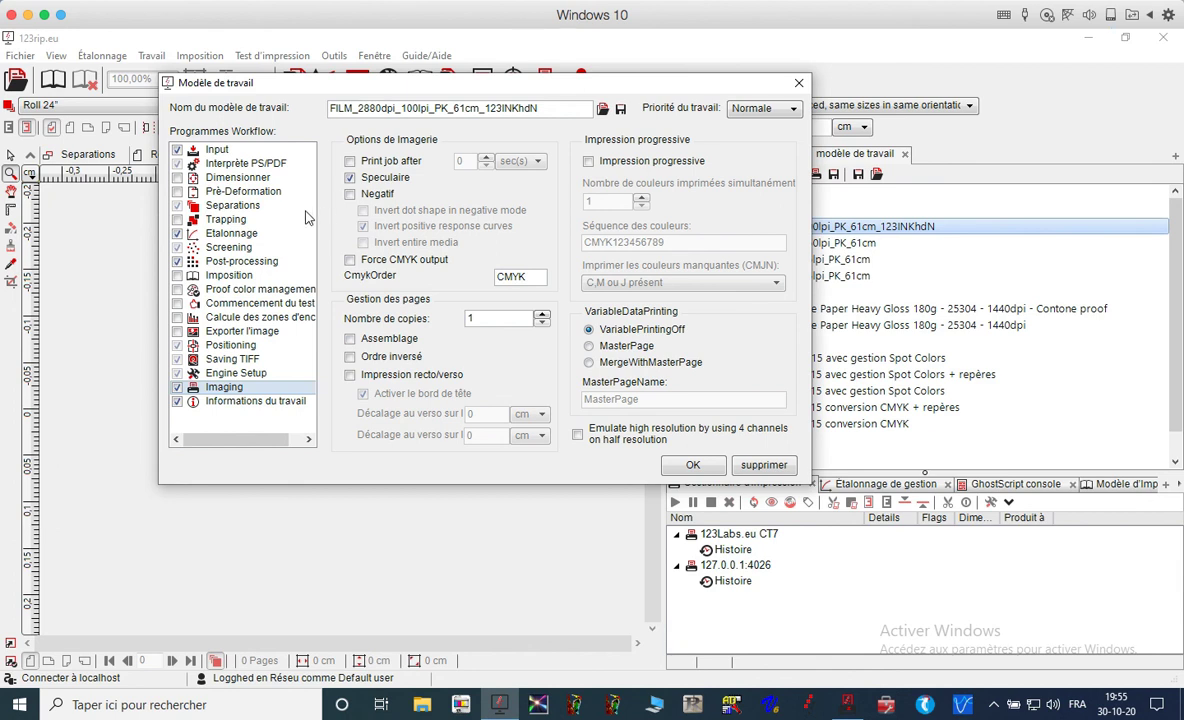
left_click(218, 163)
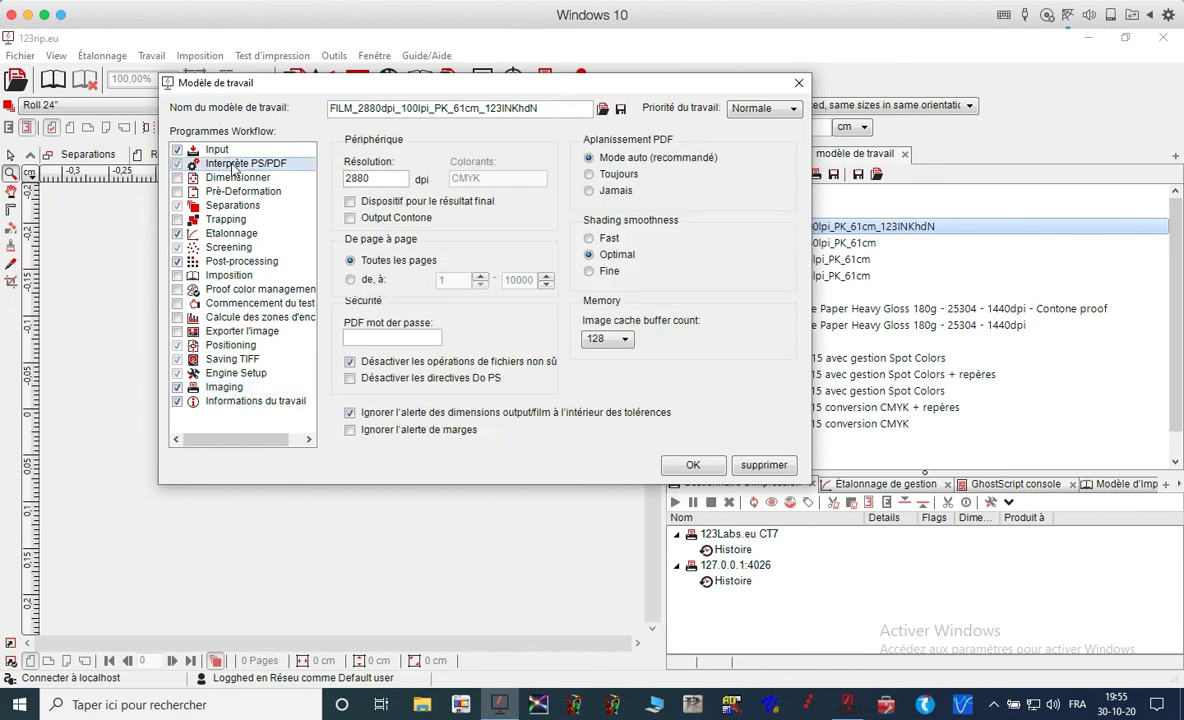
left_click(212, 386)
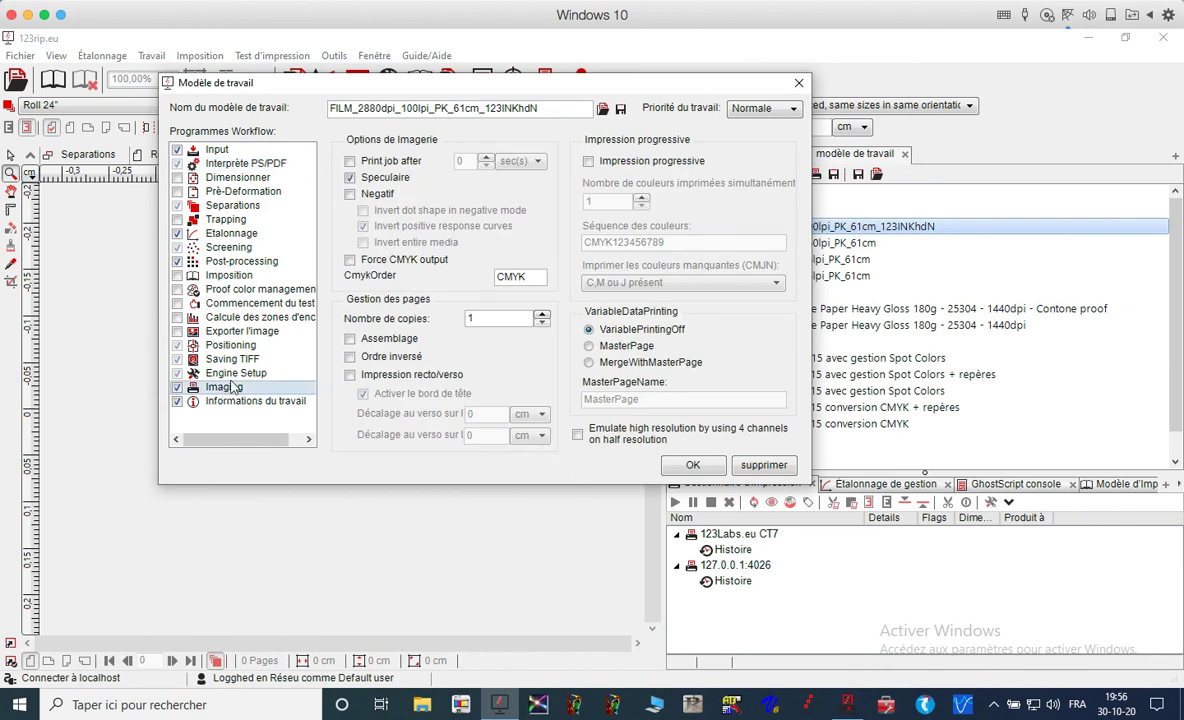
Turn on the Negatif imaging option, check the Etalonnage and Screening settings it relates to, and return to Imaging.
left_click(350, 194)
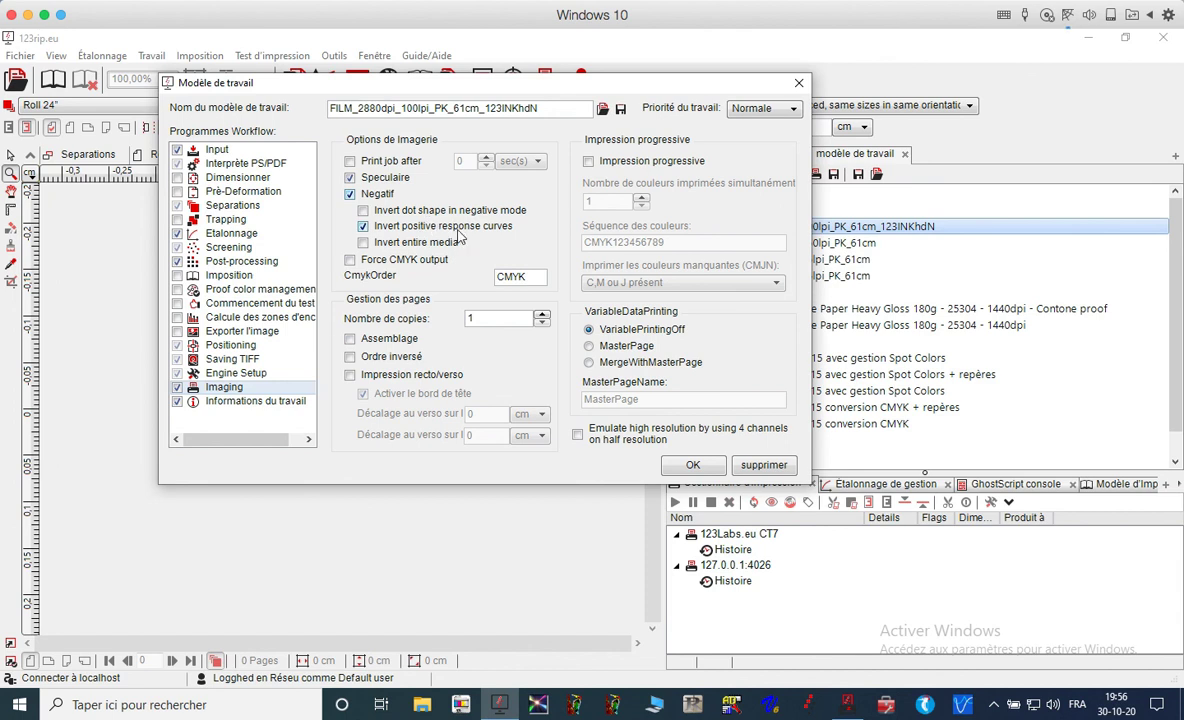
left_click(229, 235)
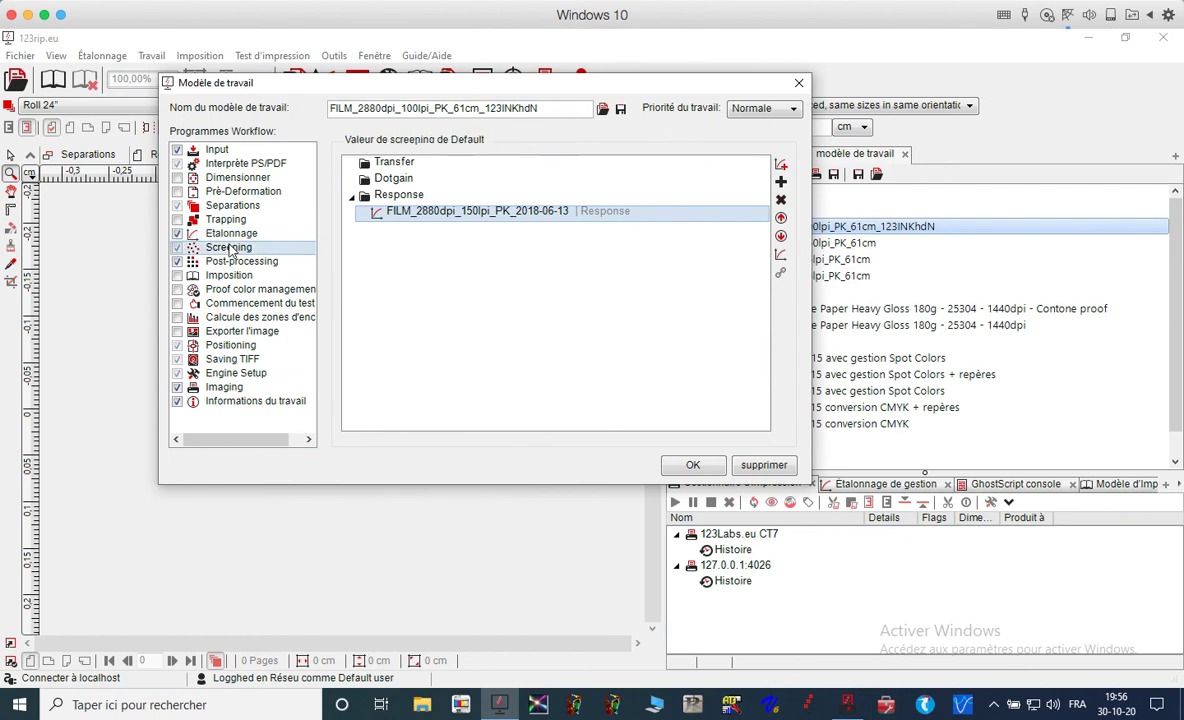
left_click(226, 247)
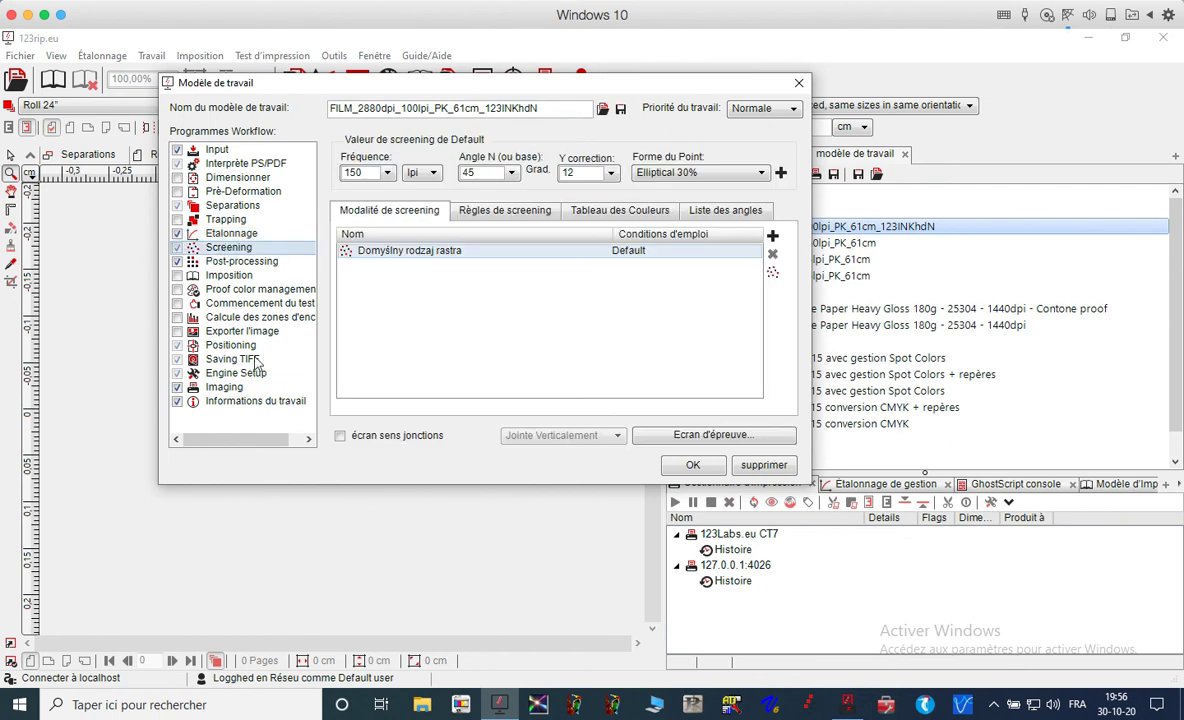
left_click(220, 387)
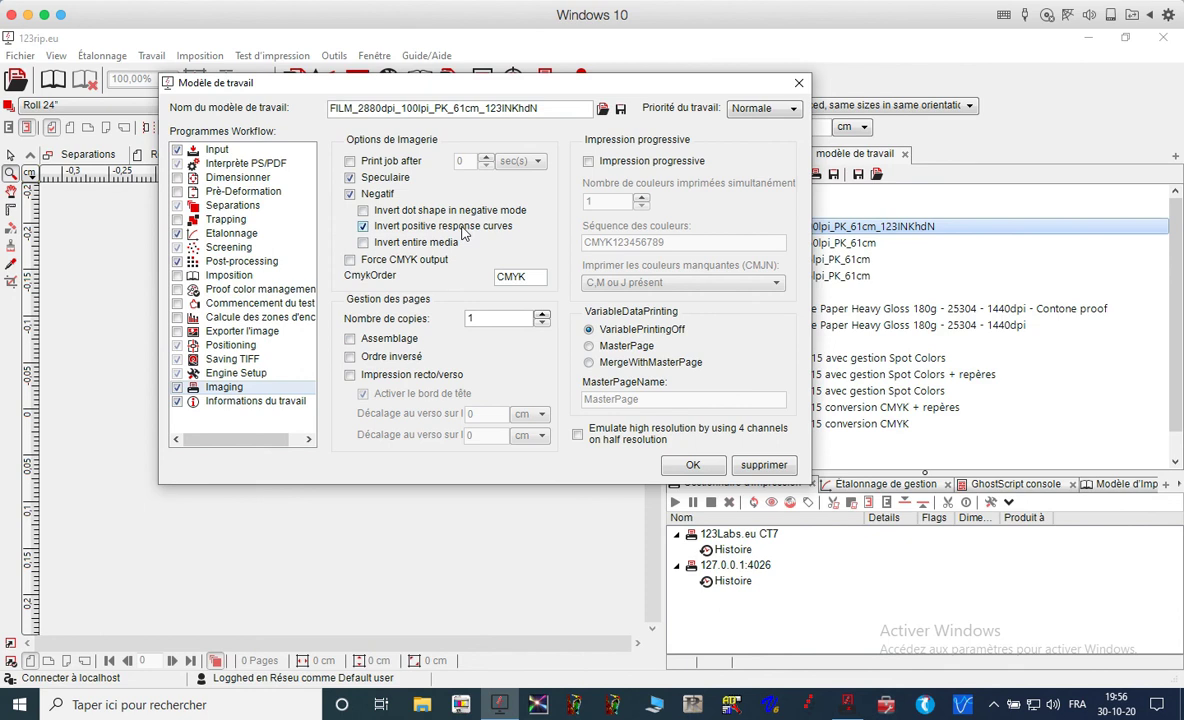
Toggle the Force CMYK output option and step the number of copies up and back down.
left_click(381, 260)
left_click(542, 313)
left_click(538, 322)
Examine the JobInfo entry in the template's Informations du travail, checking the Interprète PS/PDF and Saving TIFF settings alongside it.
left_click(240, 405)
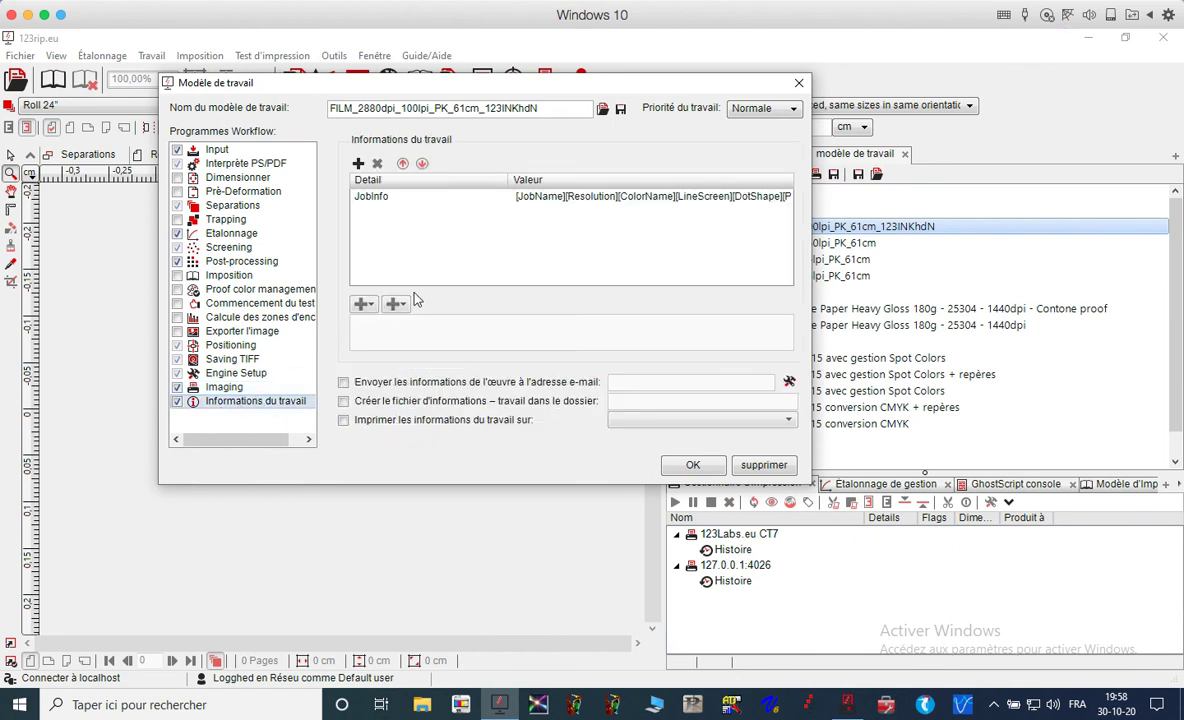
left_click(371, 197)
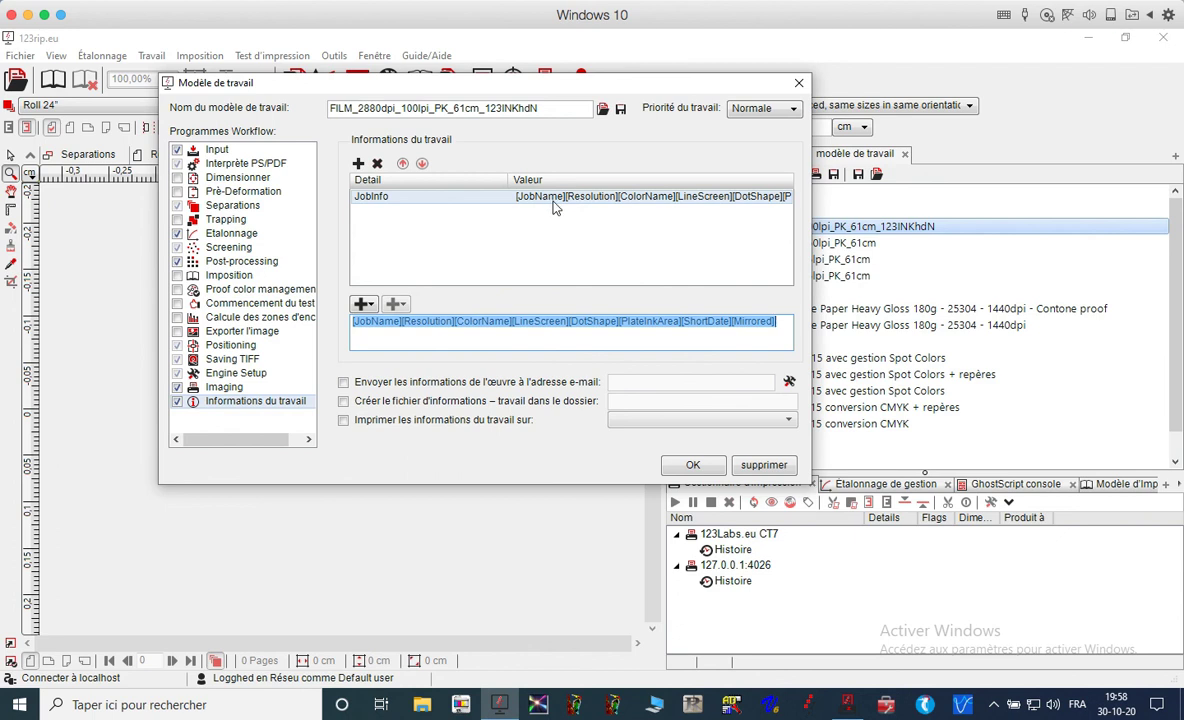
left_click_drag(529, 84, 459, 263)
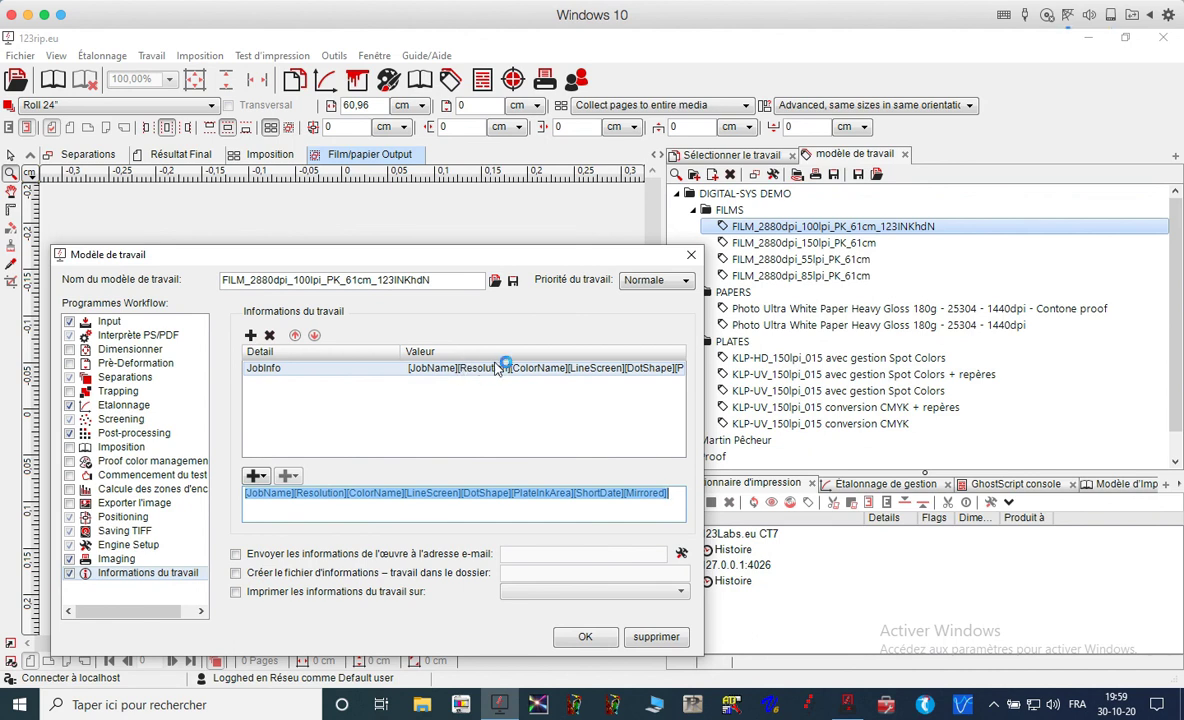
left_click(128, 338)
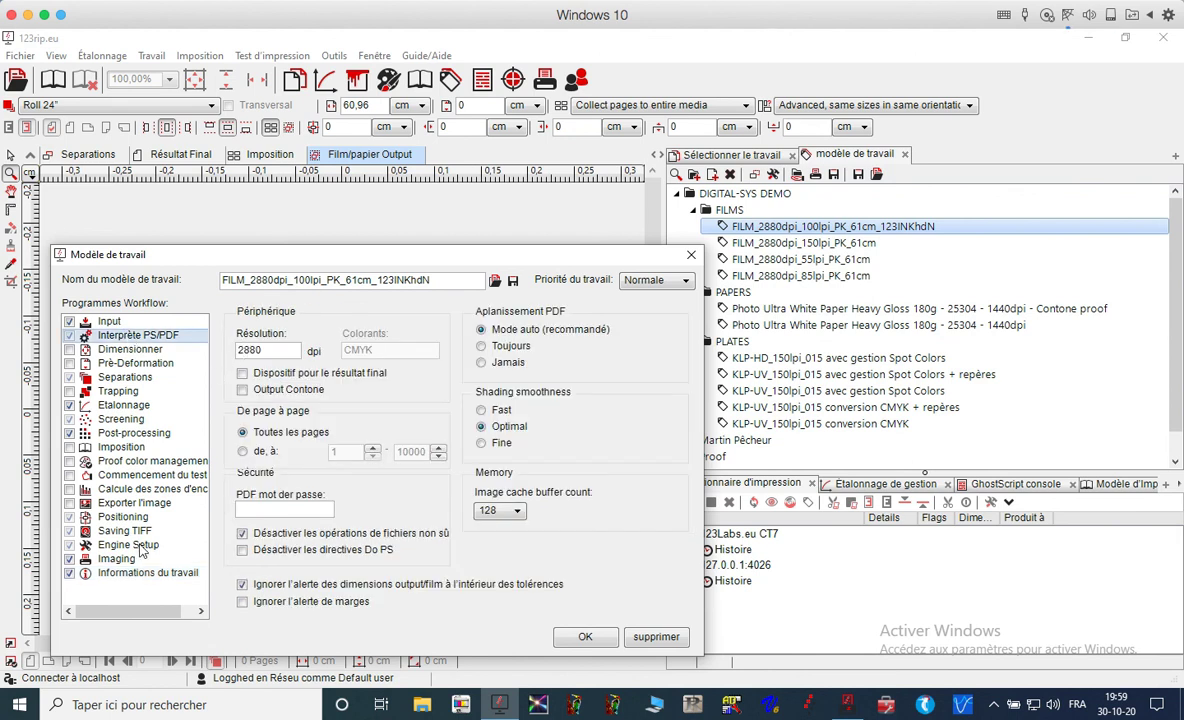
left_click(116, 531)
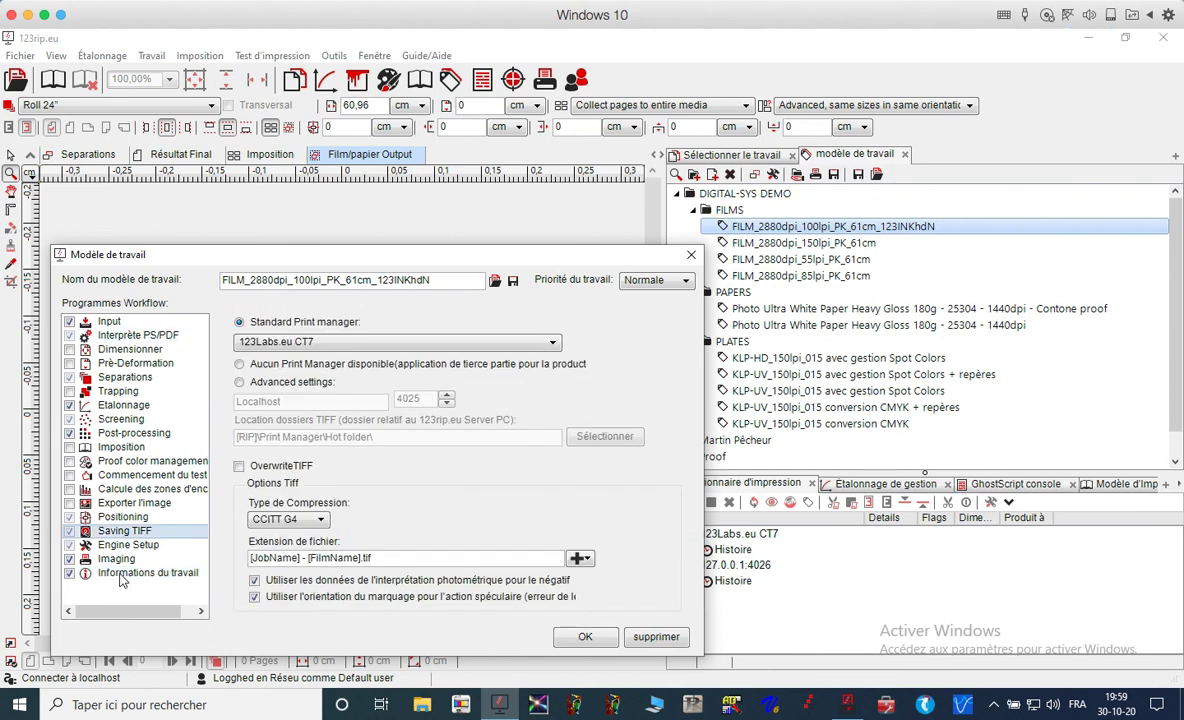
left_click(122, 572)
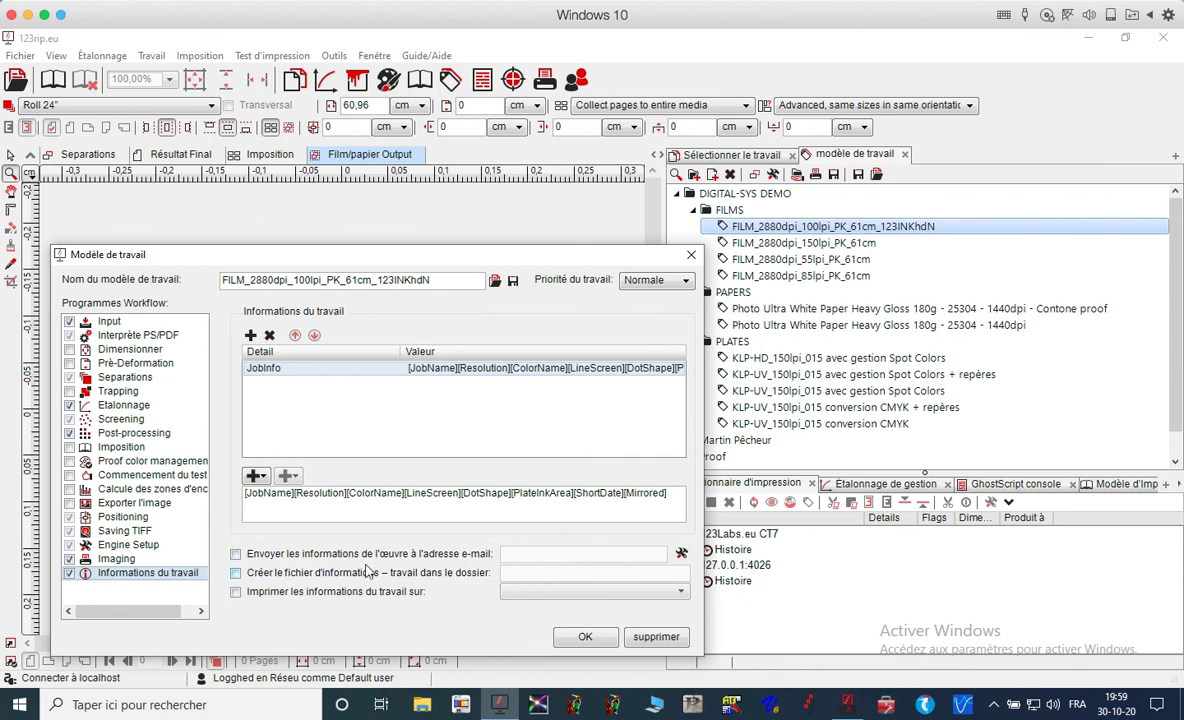
Open the Engine Setup values for editing and set the paper path to Roll feed in the mechanical settings.
left_click(128, 545)
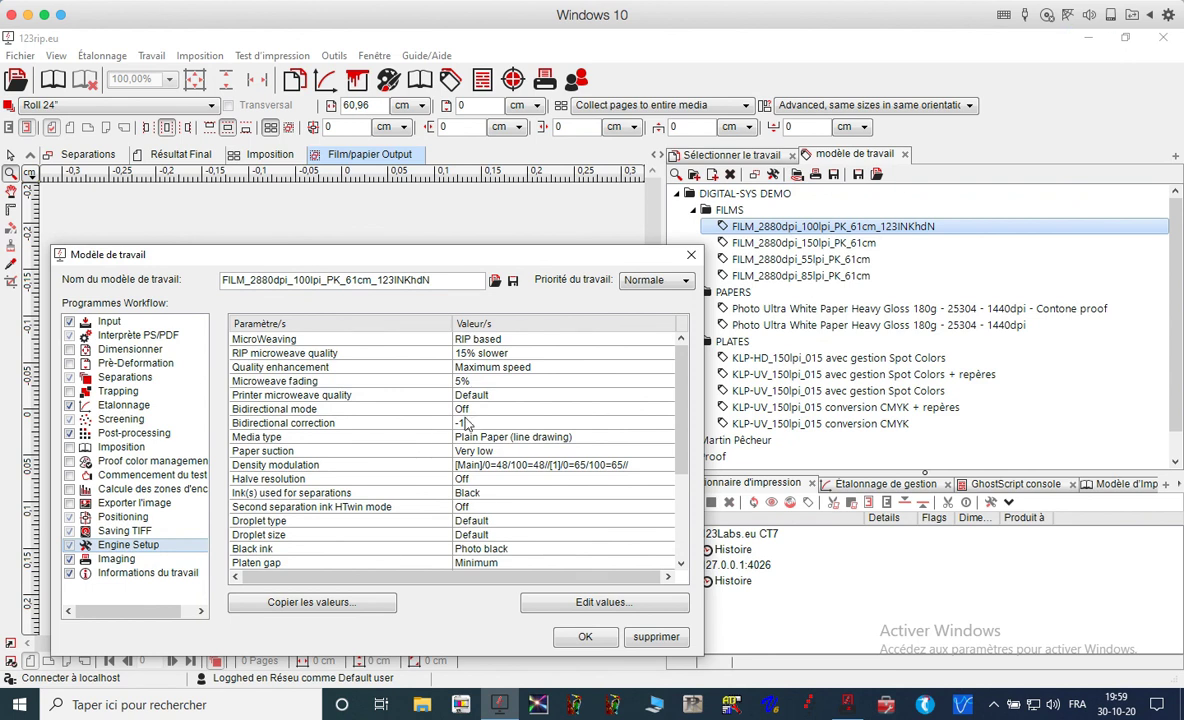
left_click(598, 603)
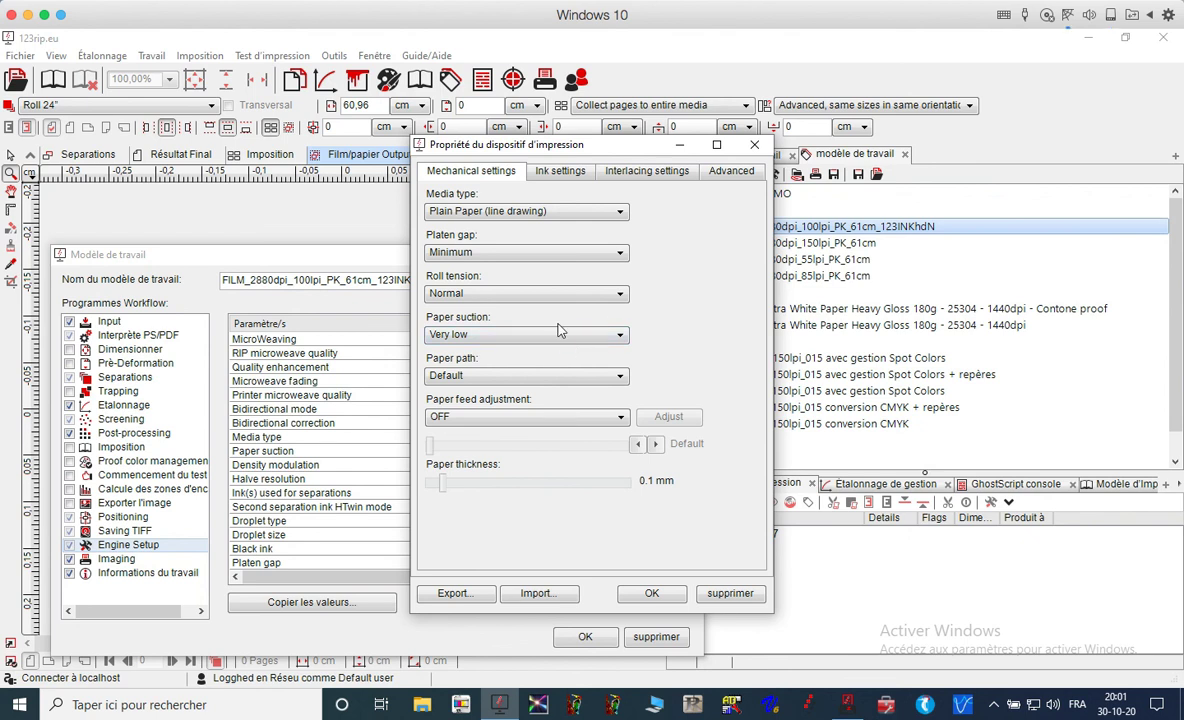
left_click(620, 378)
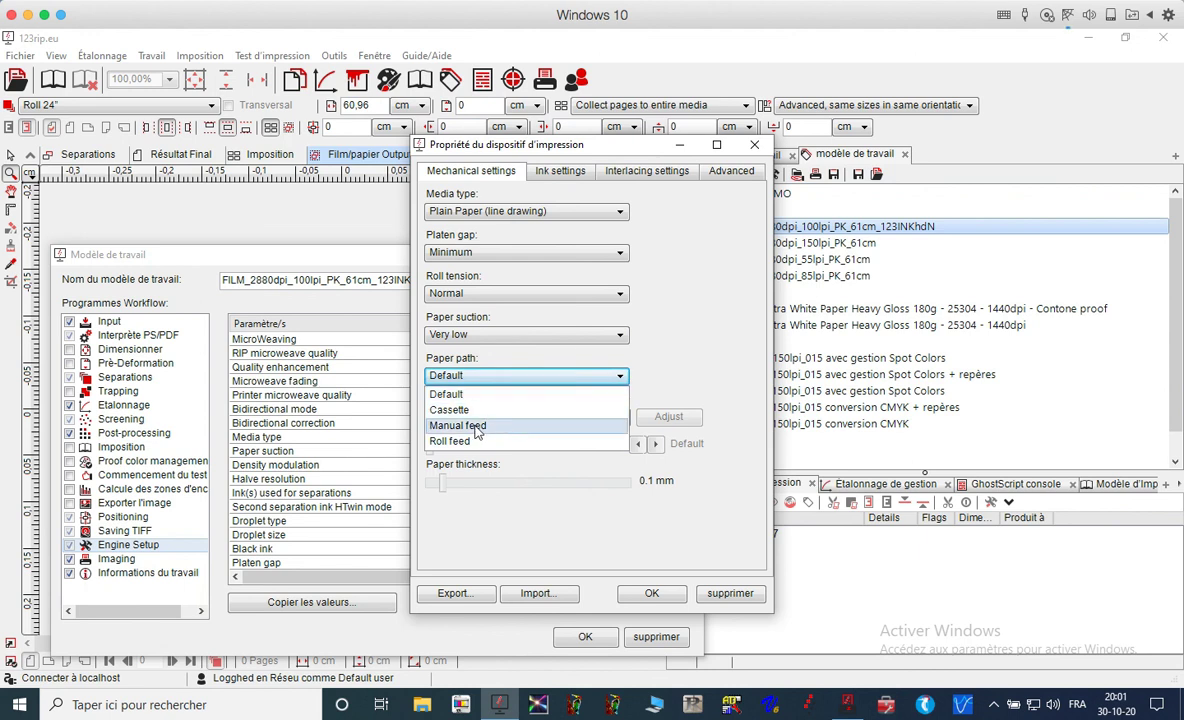
left_click(681, 293)
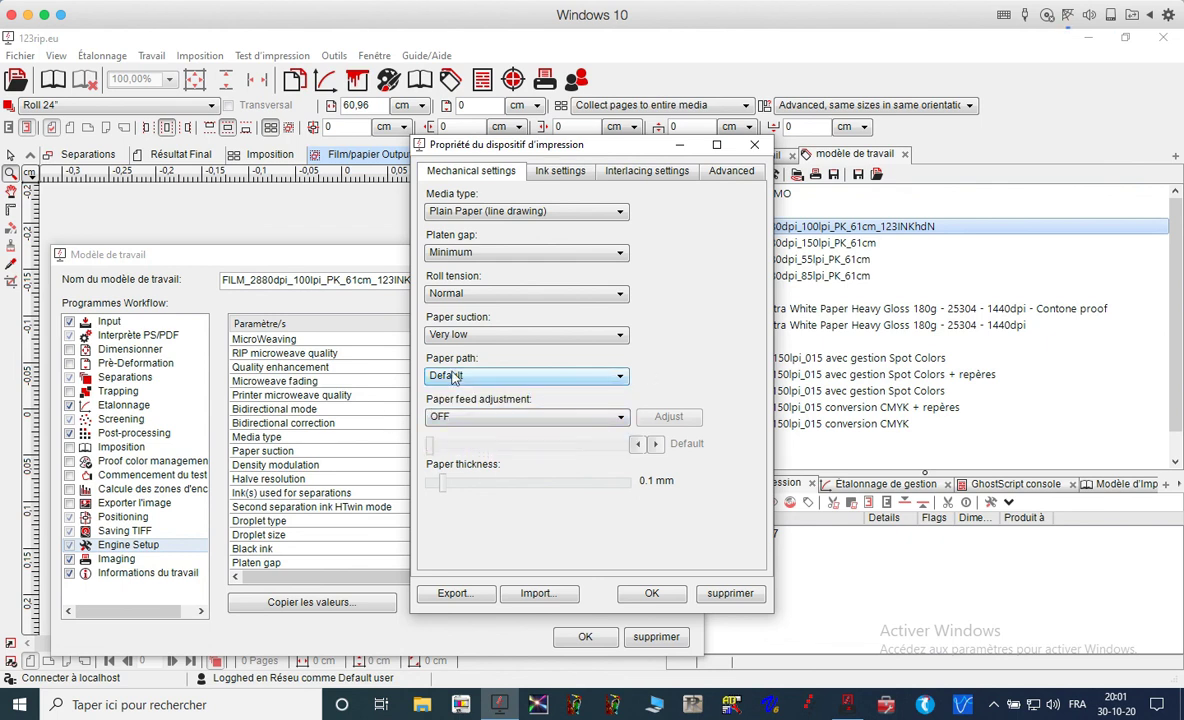
left_click(521, 376)
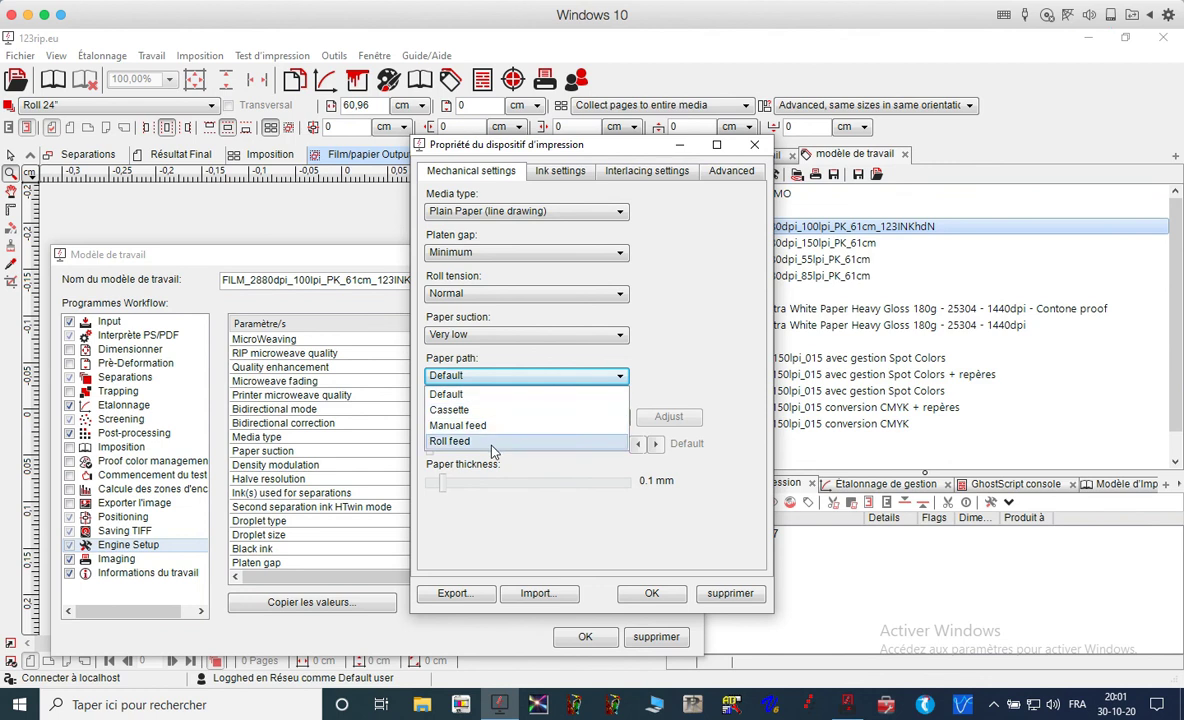
left_click(490, 440)
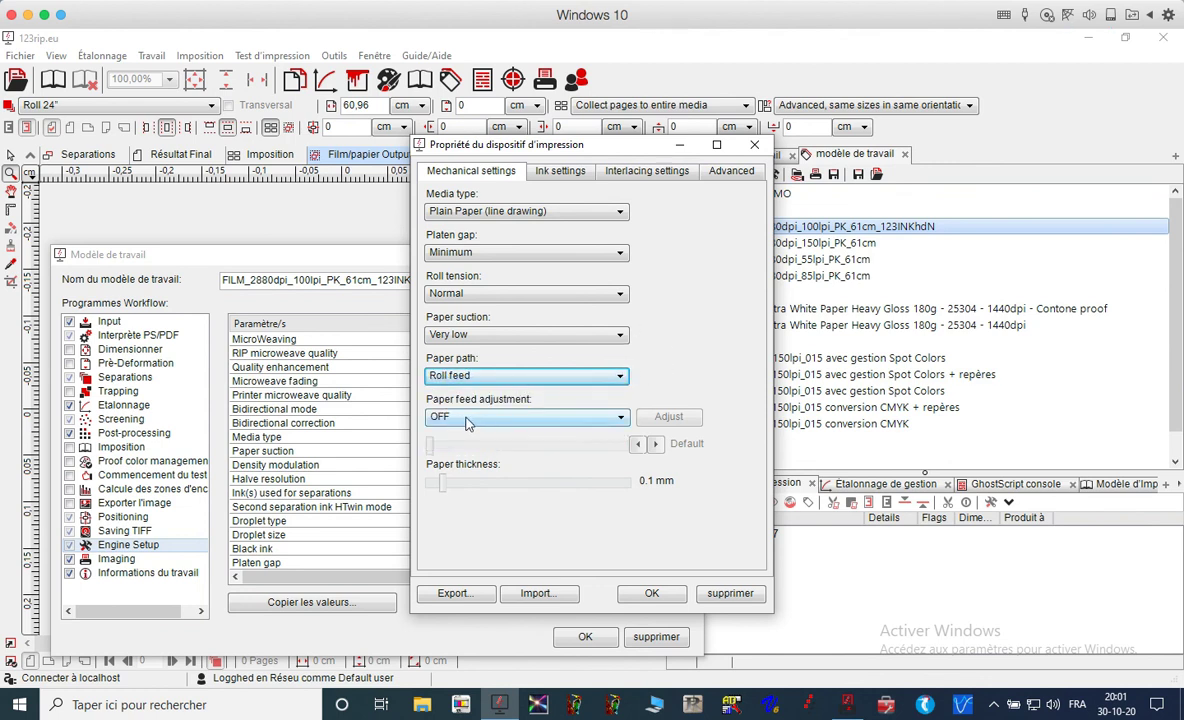
Try the AbsoluteValue paper feed adjustment and open its printed and measured length calculation, cancelling without entering values.
left_click(507, 417)
left_click(513, 416)
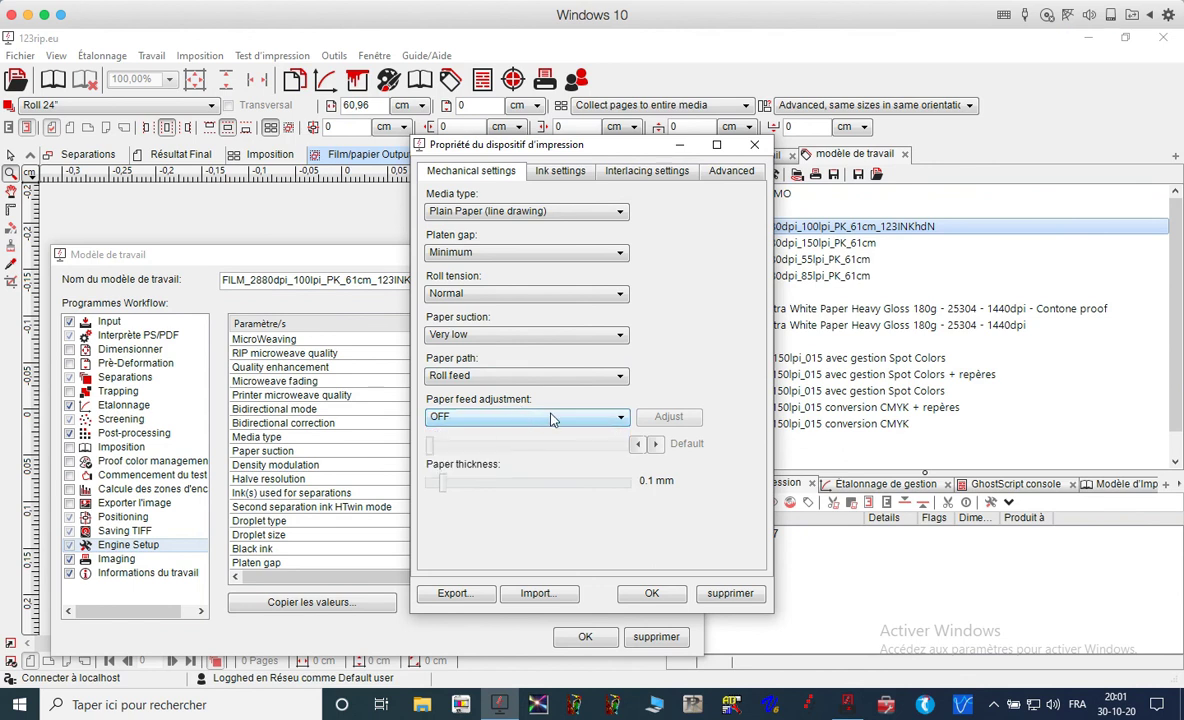
left_click(545, 418)
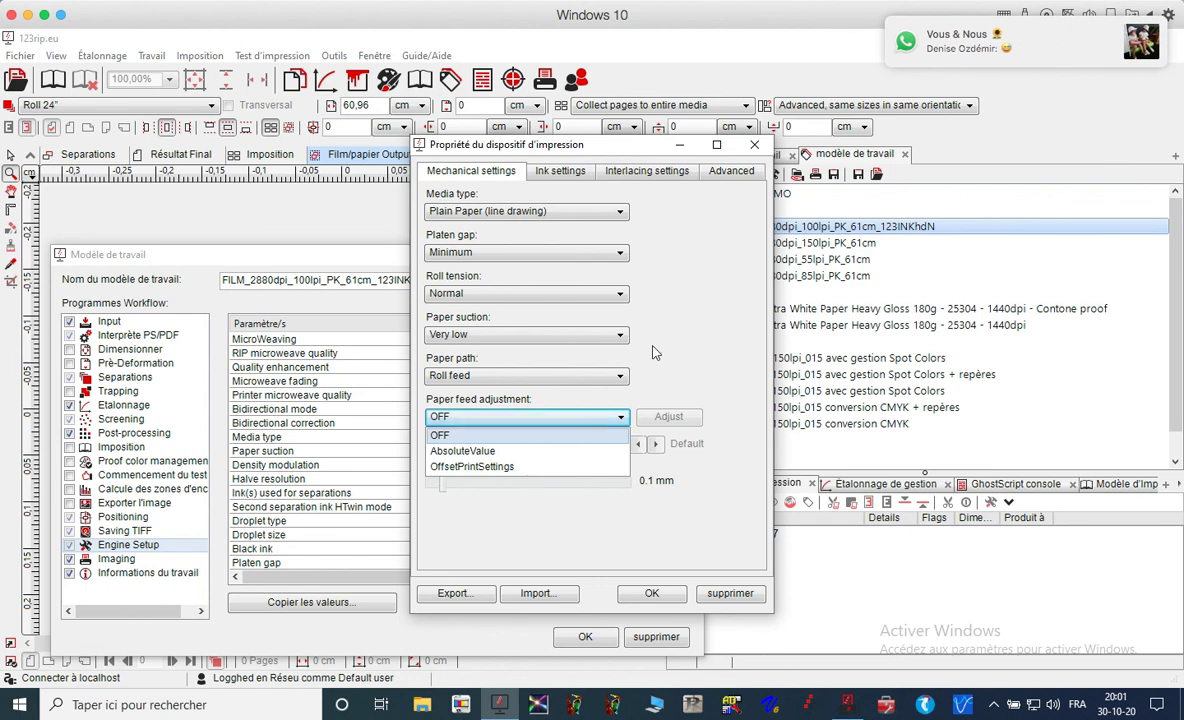
left_click(664, 389)
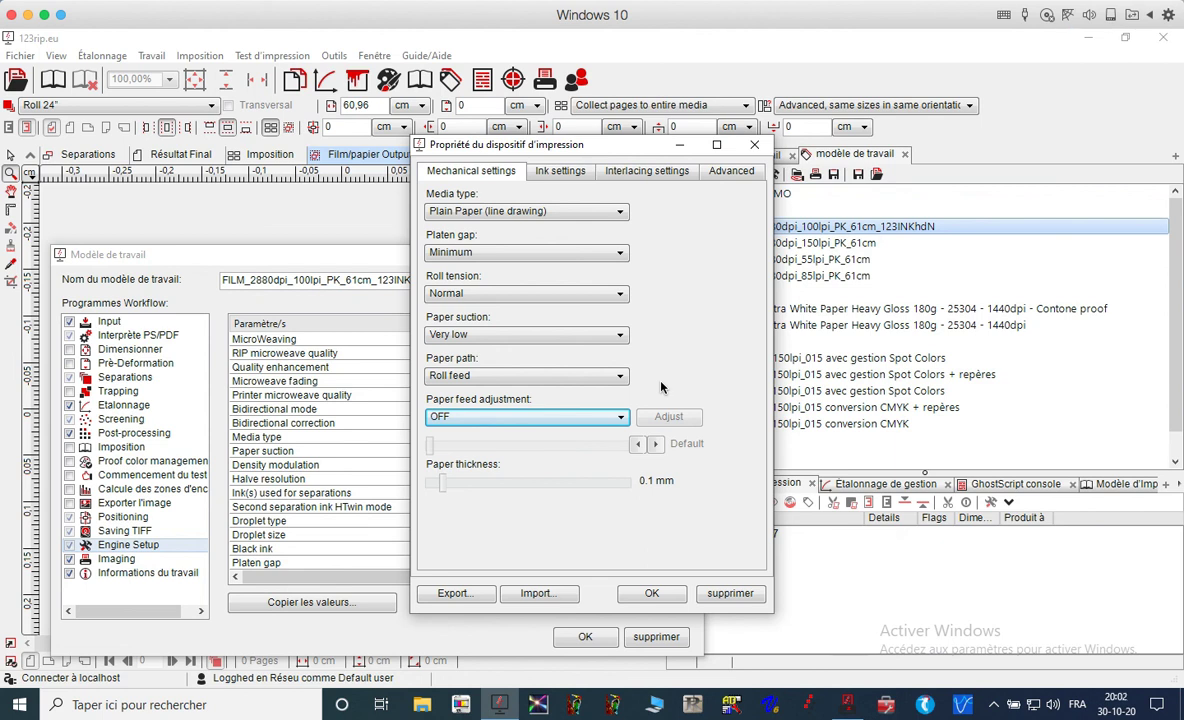
left_click(567, 416)
left_click(526, 451)
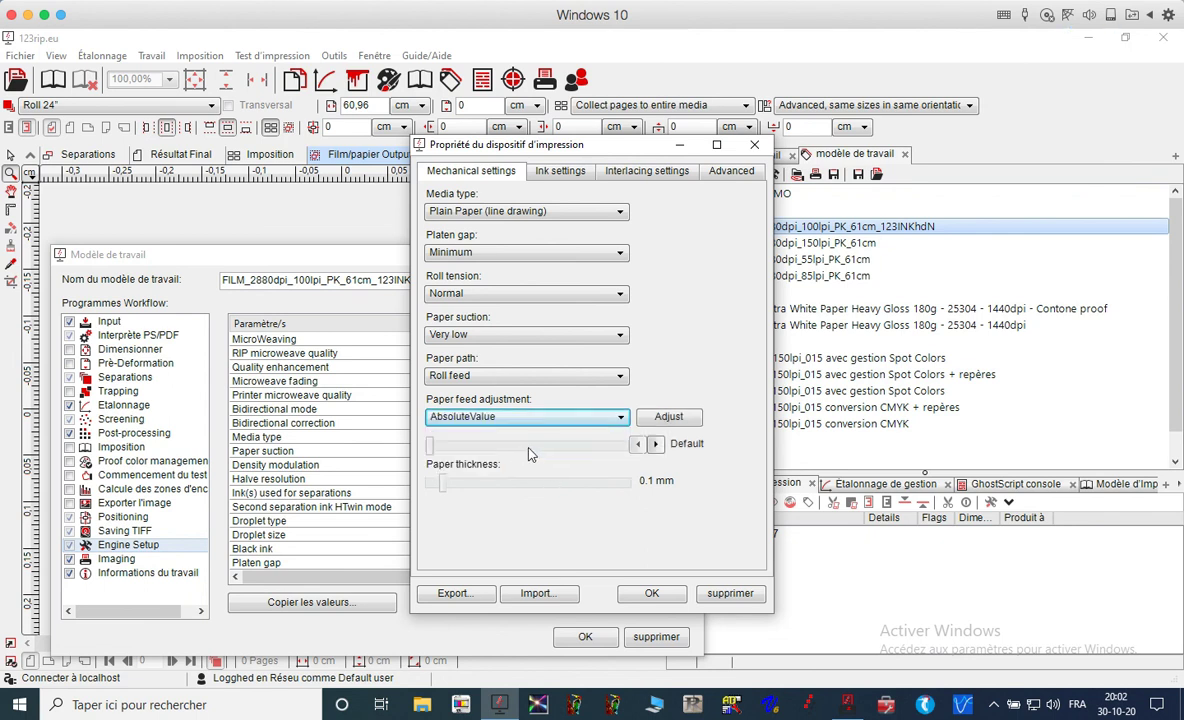
left_click(555, 417)
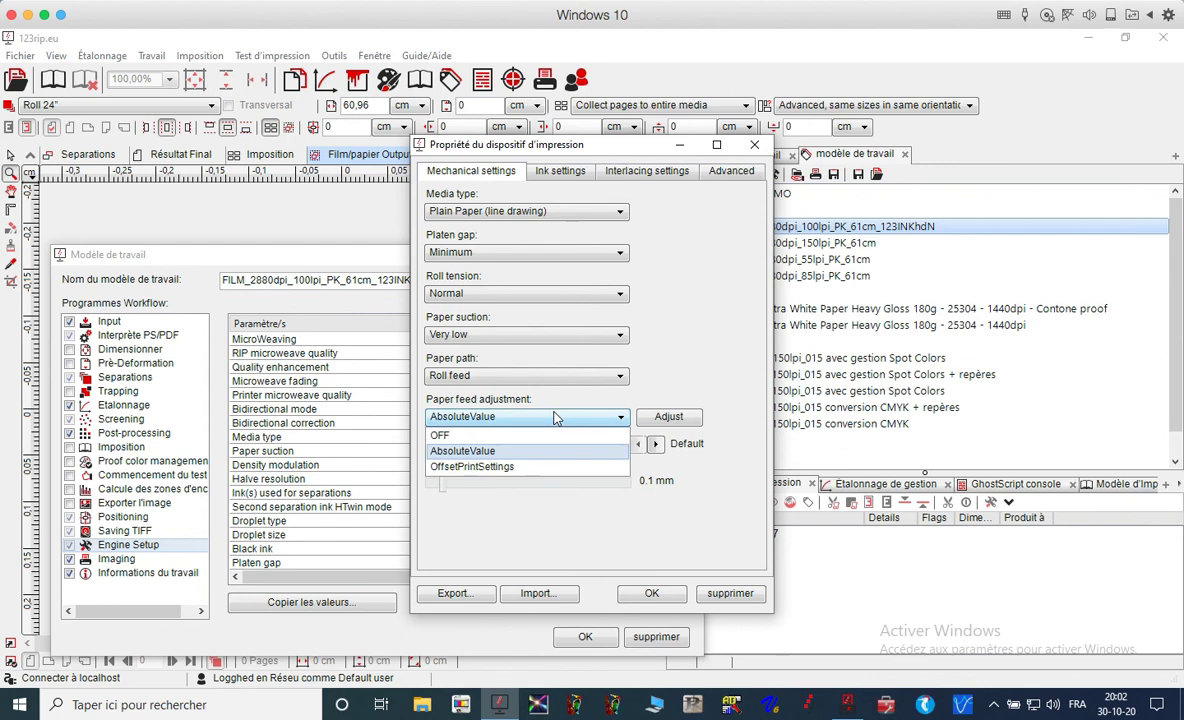
left_click(668, 418)
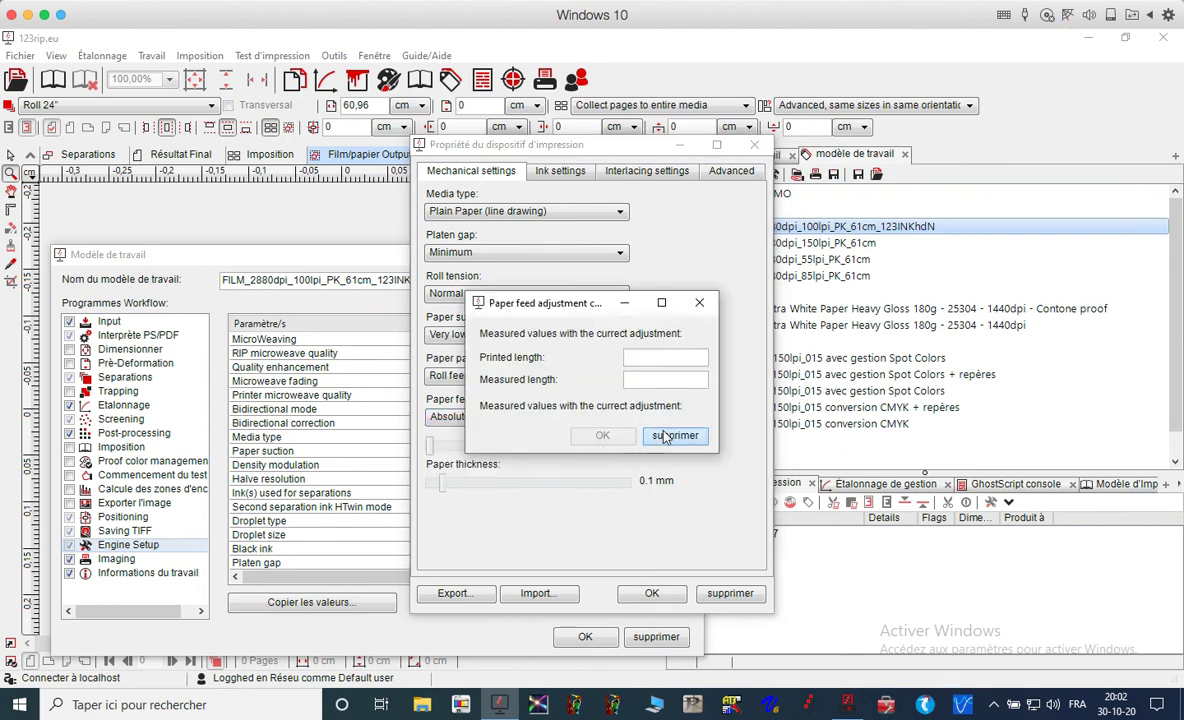
left_click(671, 358)
left_click(675, 435)
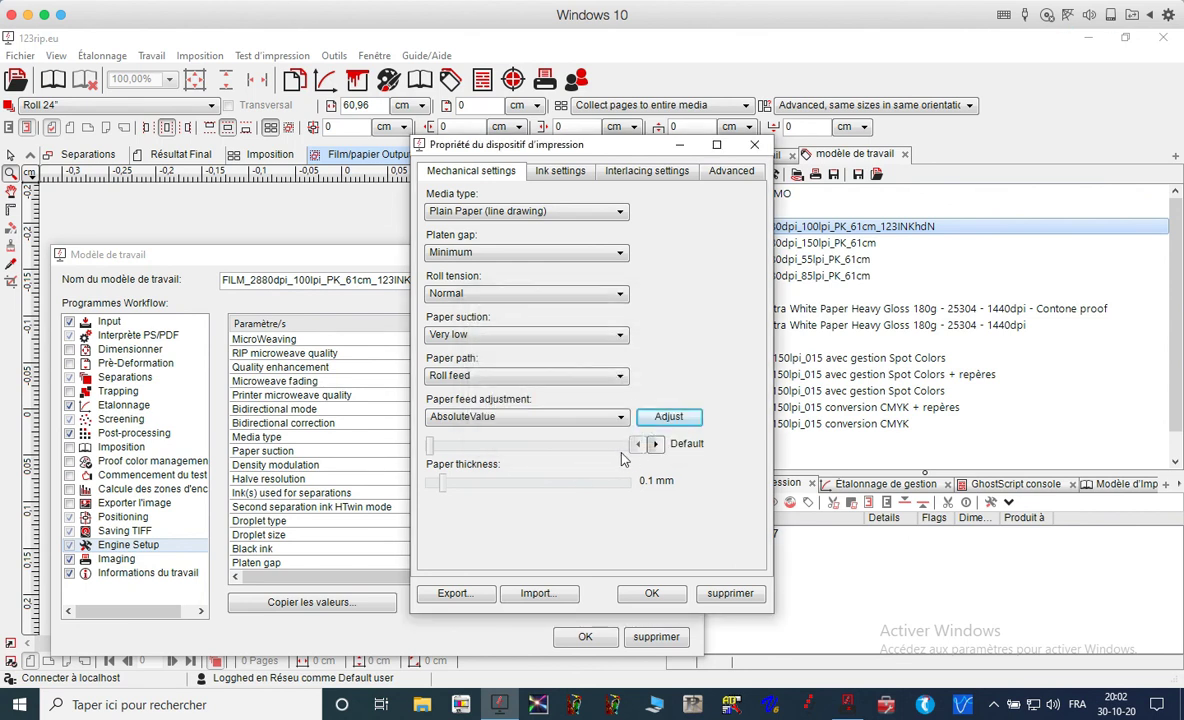
Review the paper feed adjustment modes again and revisit the length calculation for AbsoluteValue without applying it.
left_click(558, 420)
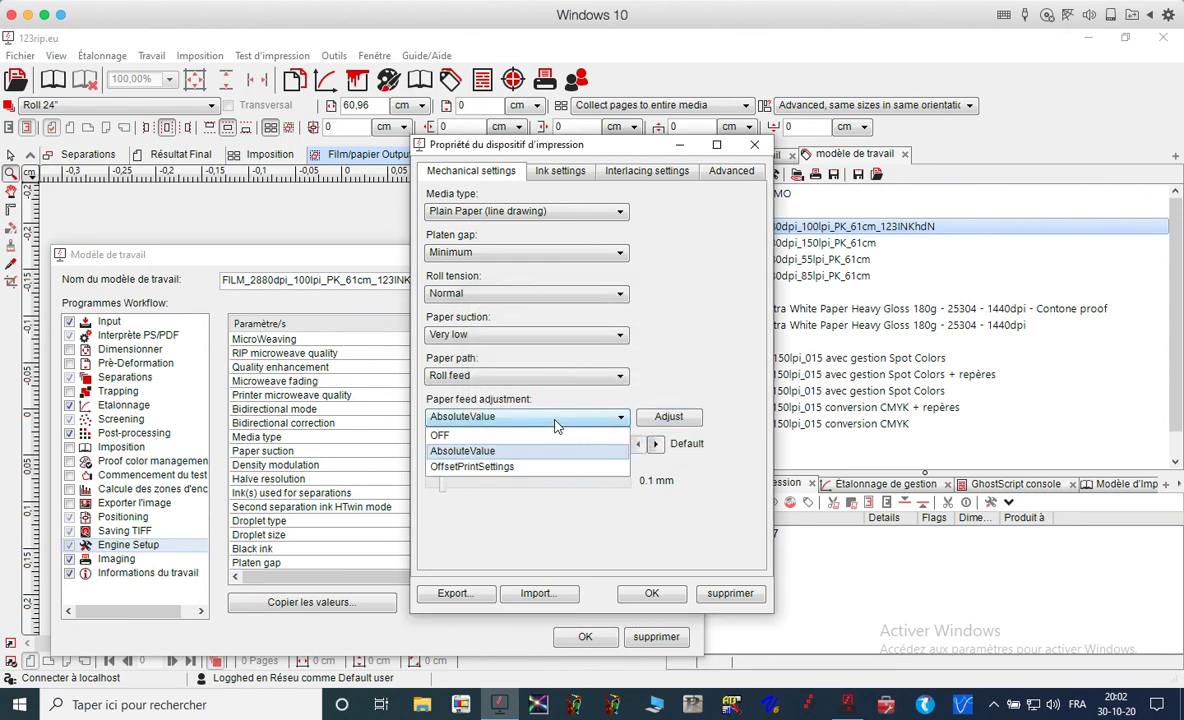
left_click(557, 420)
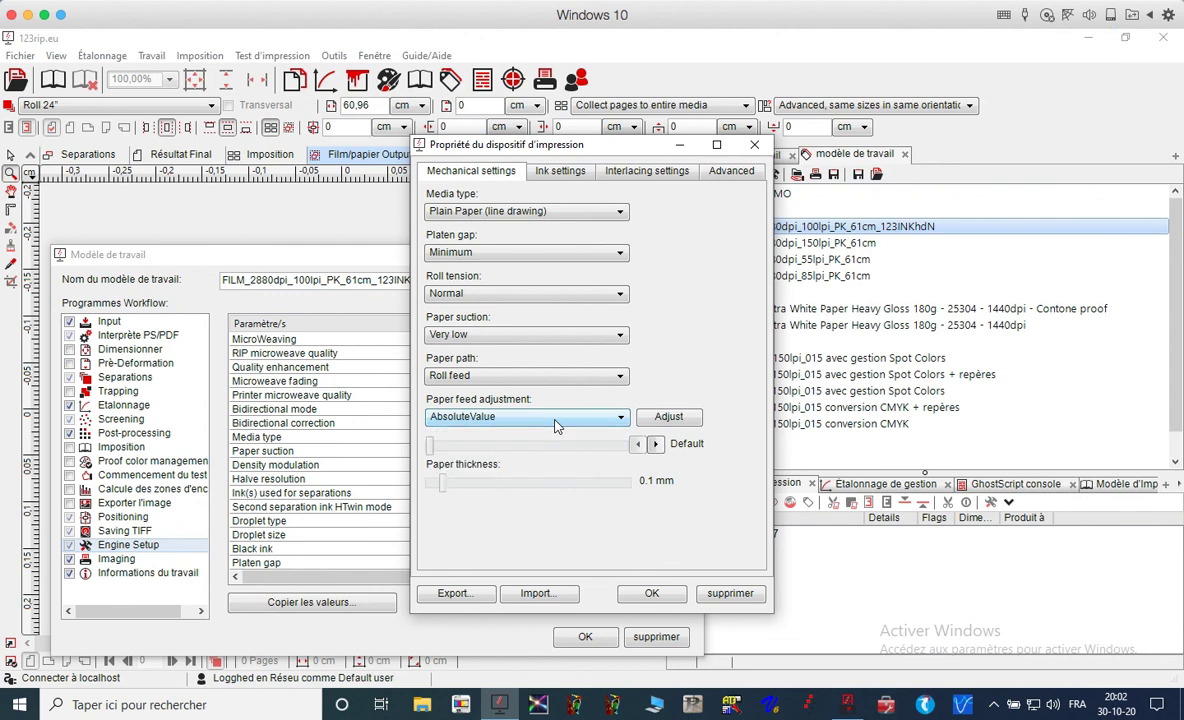
left_click(556, 423)
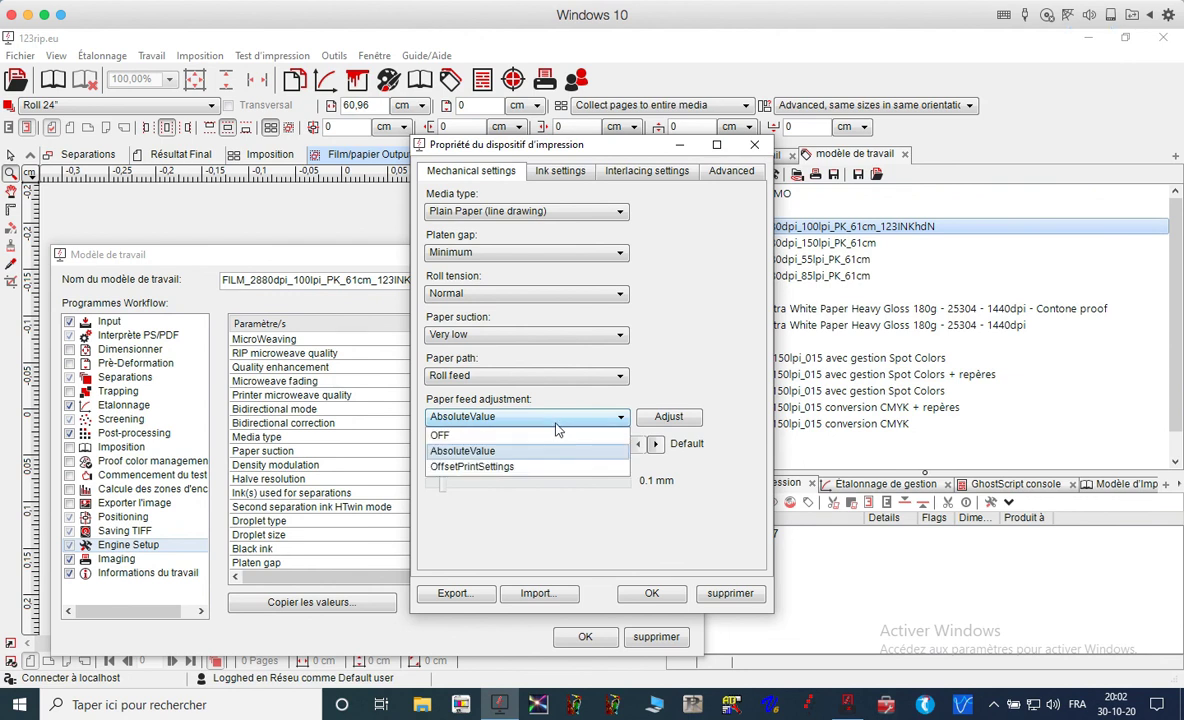
left_click(556, 424)
left_click(676, 419)
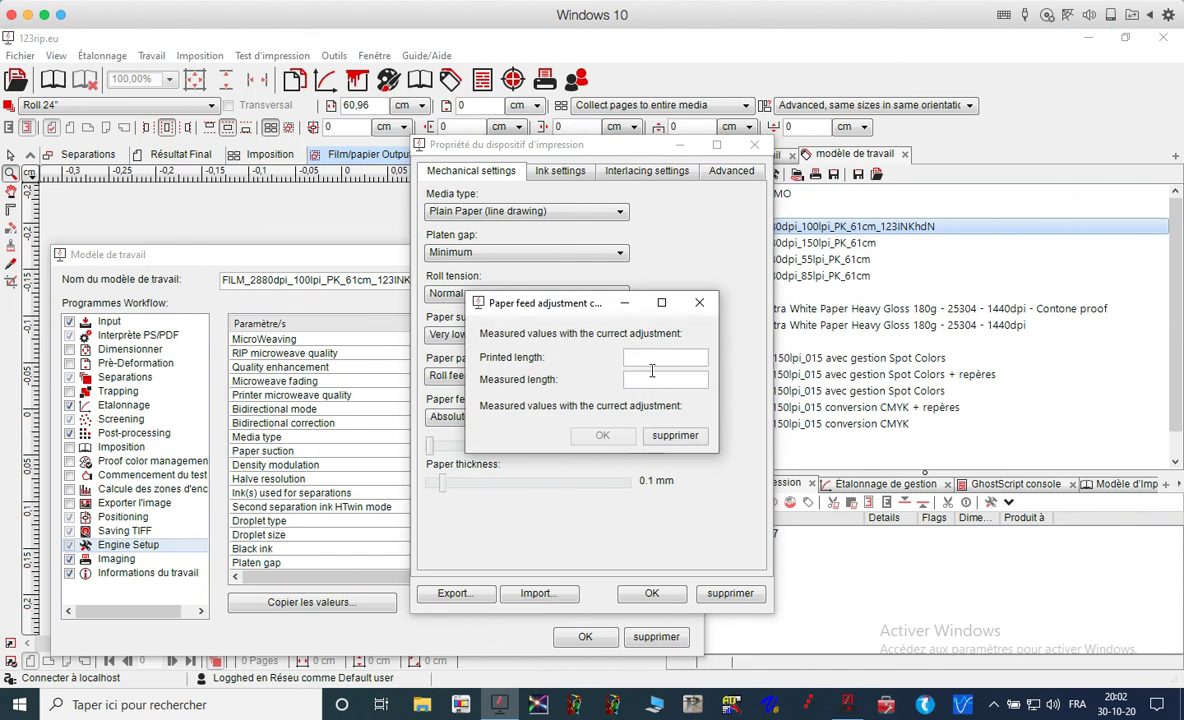
left_click(675, 435)
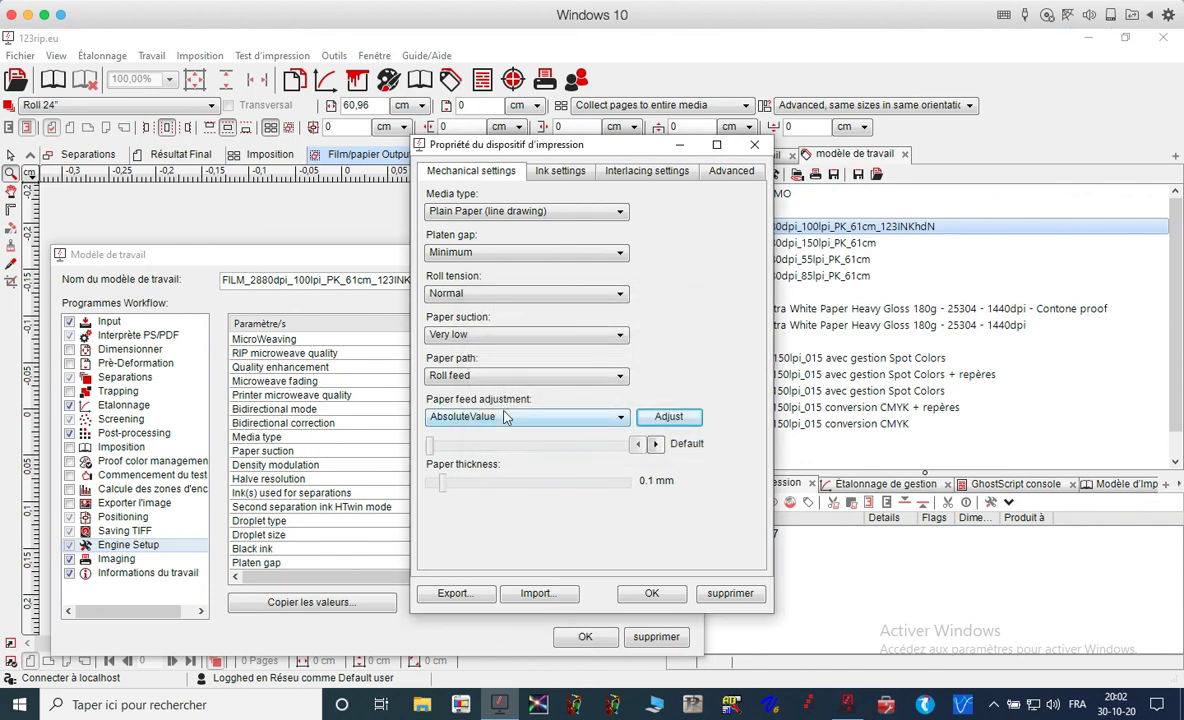
Try the OffsetPrintSettings mode for the paper feed adjustment and return the adjustment to OFF.
left_click(470, 416)
left_click(497, 468)
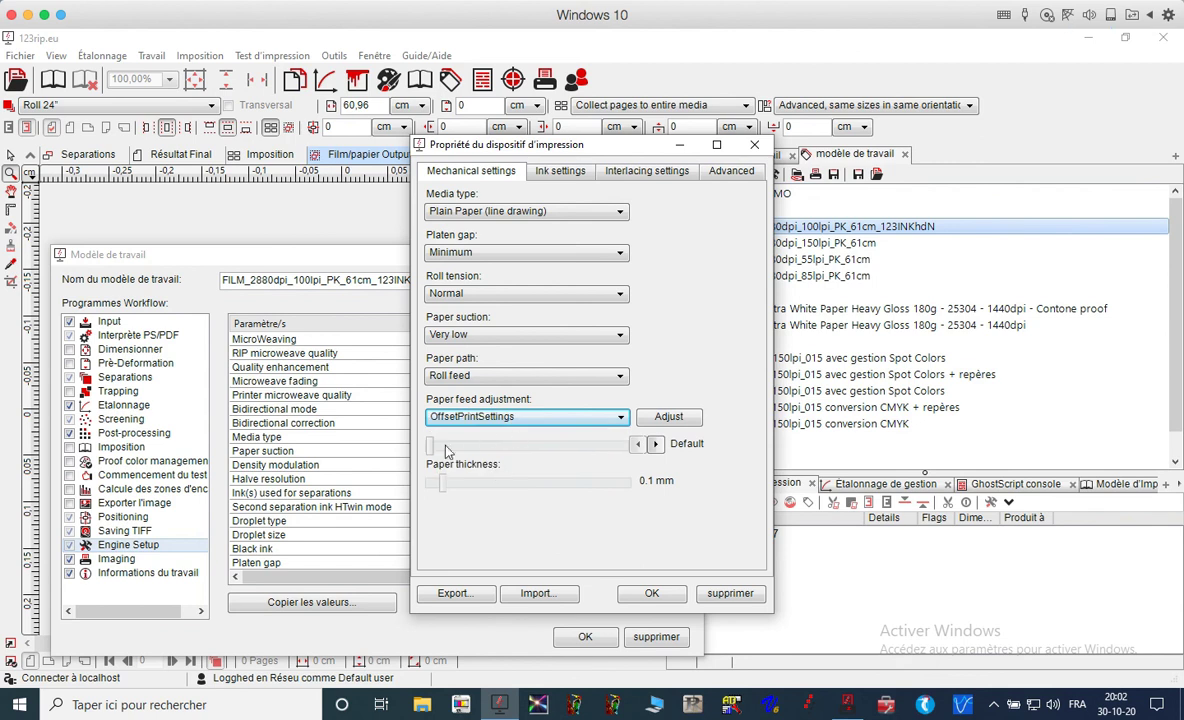
left_click_drag(505, 453, 376, 457)
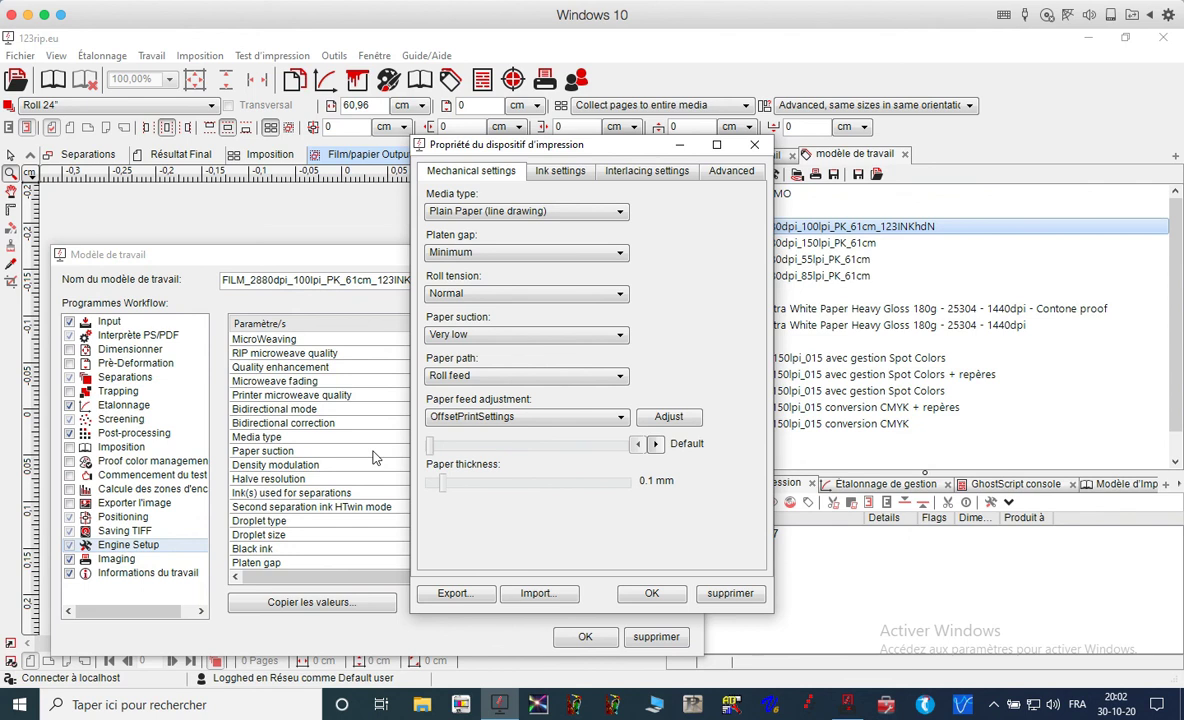
left_click(463, 414)
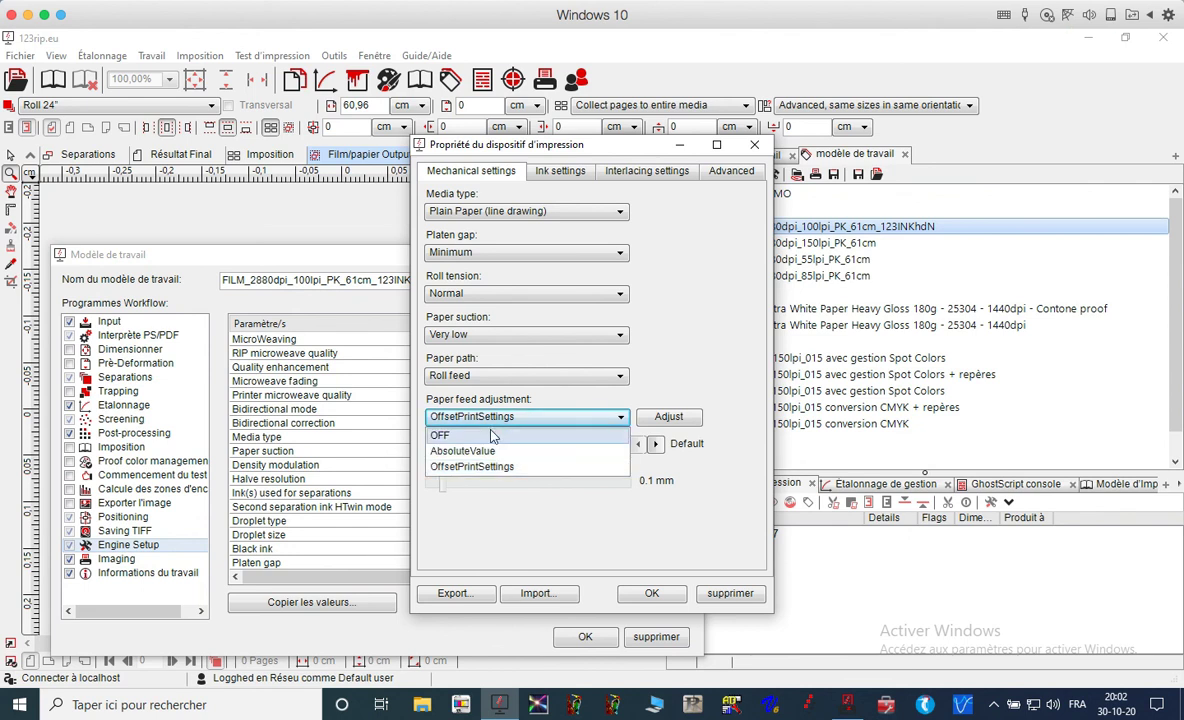
left_click(491, 436)
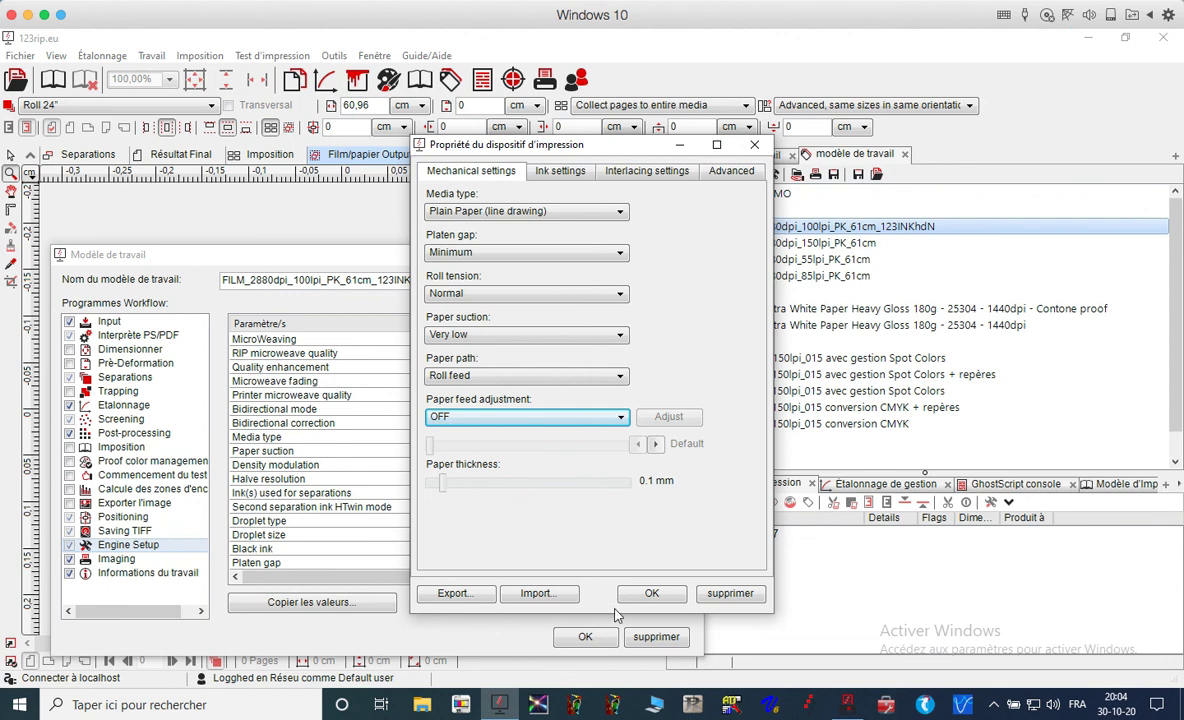
Open the ink settings and examine the inks available for separations, keeping Black.
left_click(548, 173)
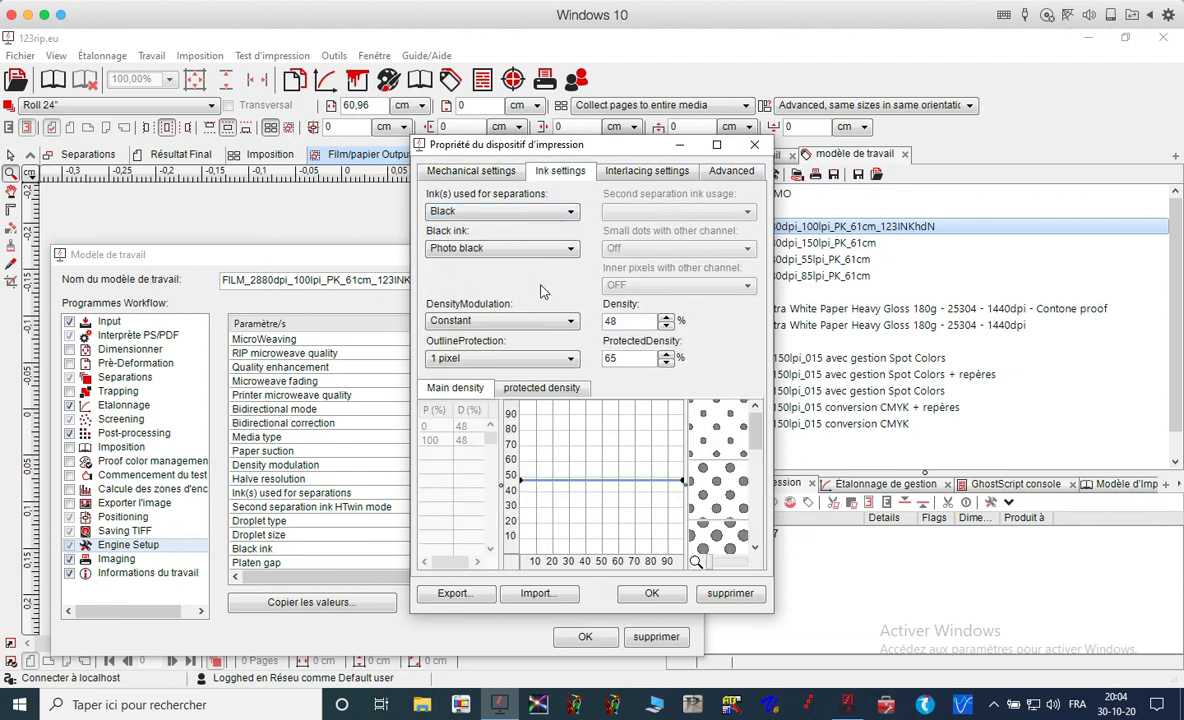
left_click(464, 213)
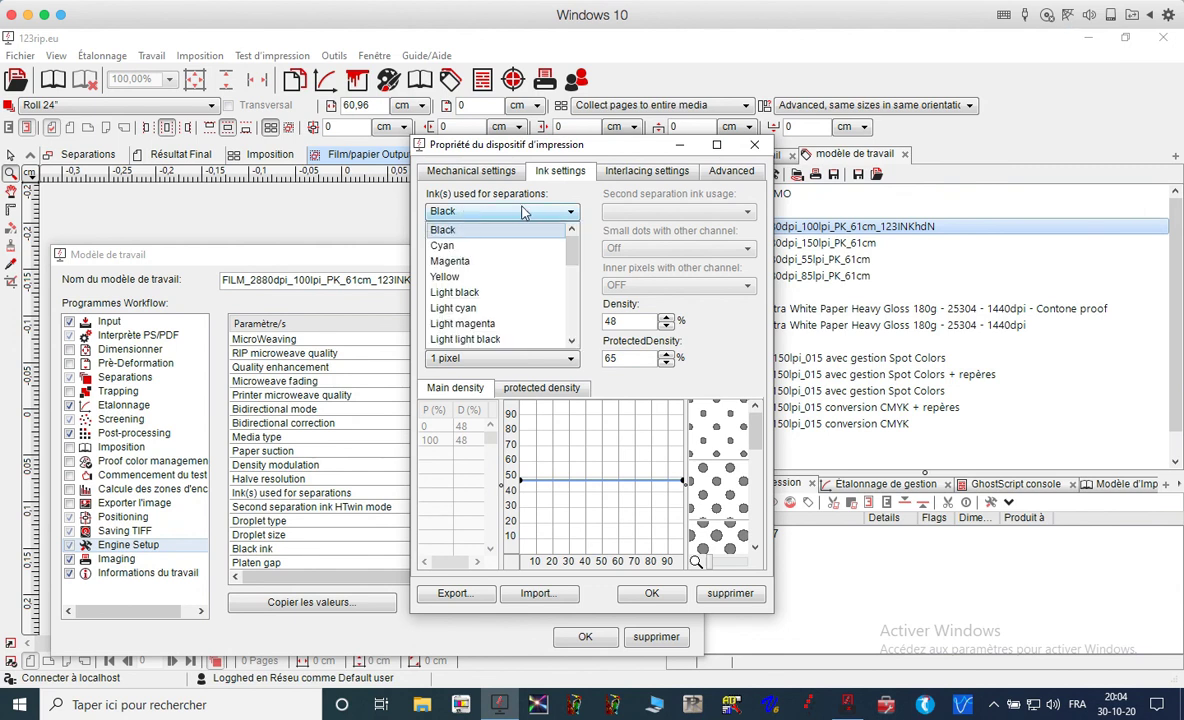
left_click_drag(571, 248, 573, 333)
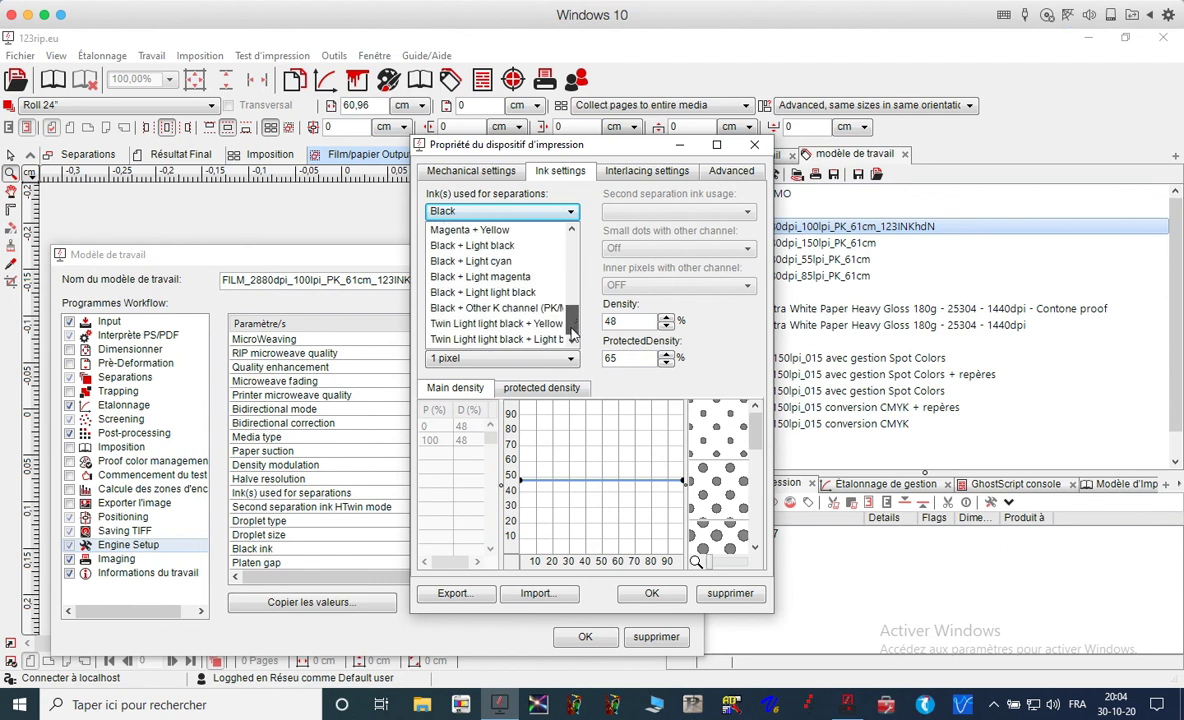
left_click_drag(573, 335, 593, 222)
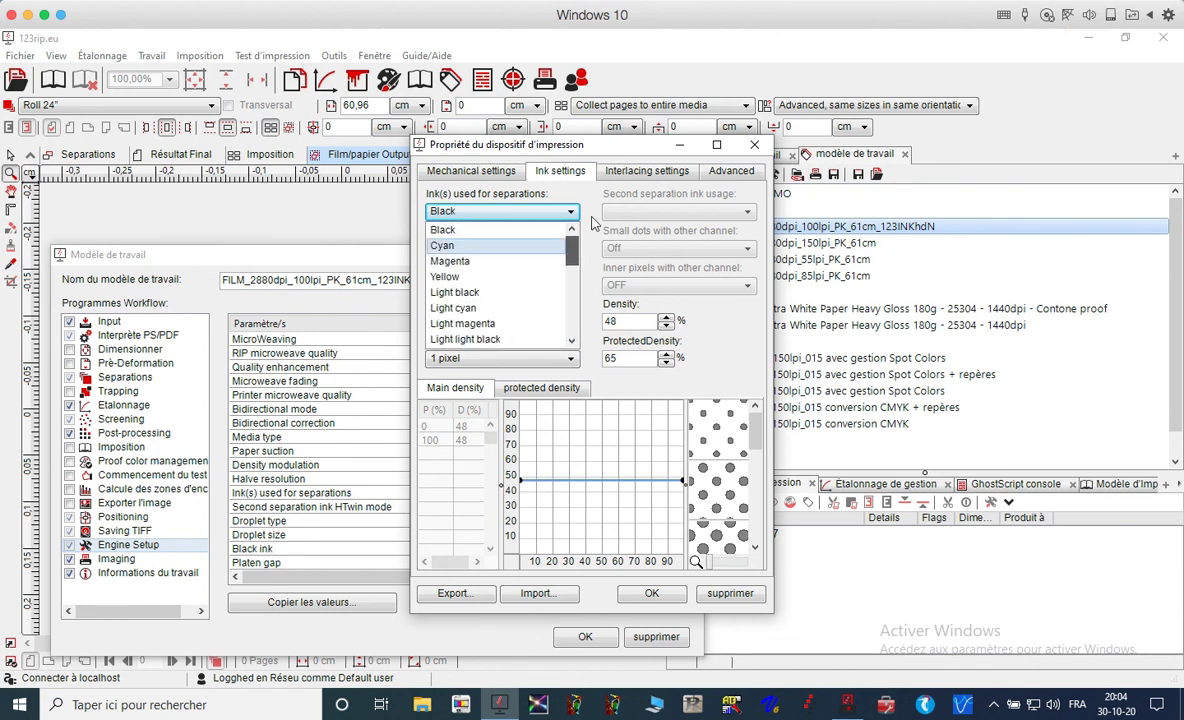
scroll(528, 235, "down", 5)
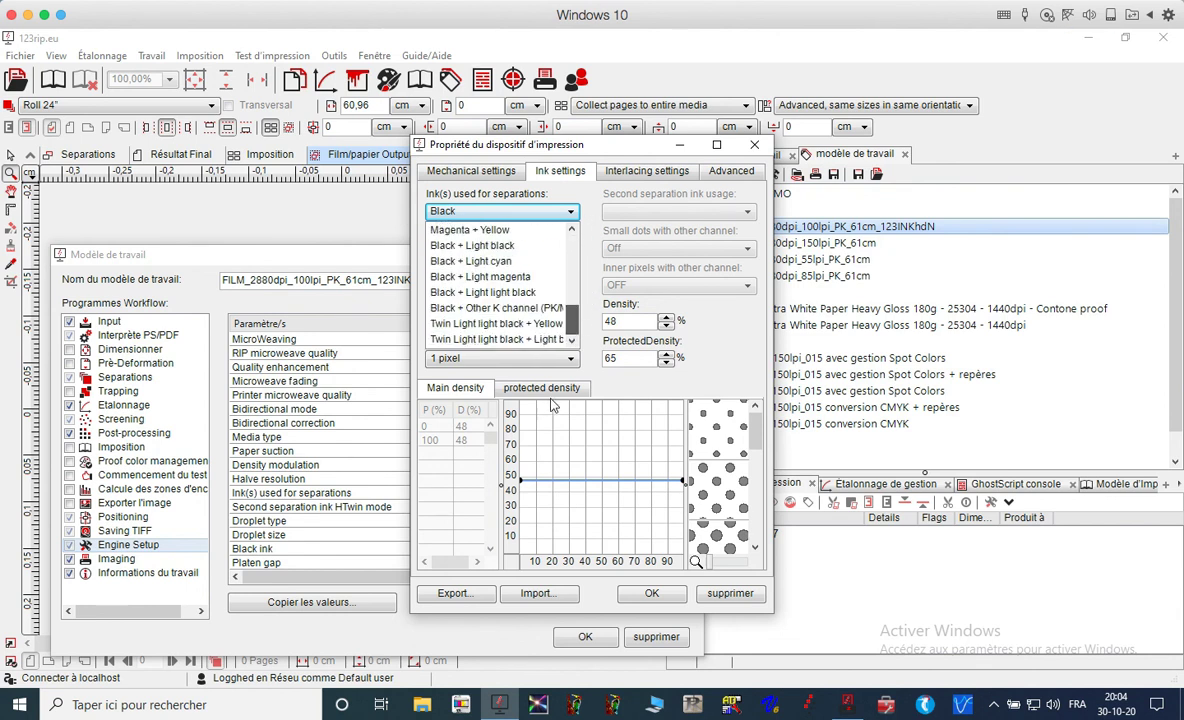
scroll(524, 304, "up", 5)
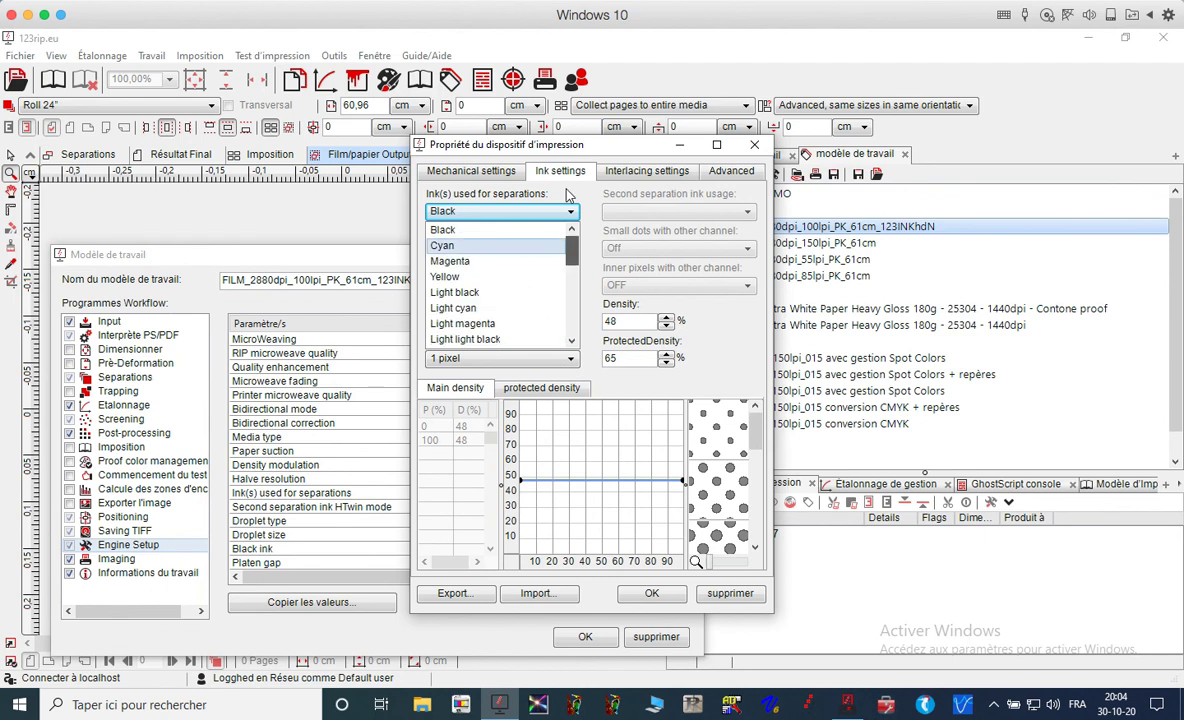
scroll(525, 295, "down", 5)
scroll(522, 312, "up", 5)
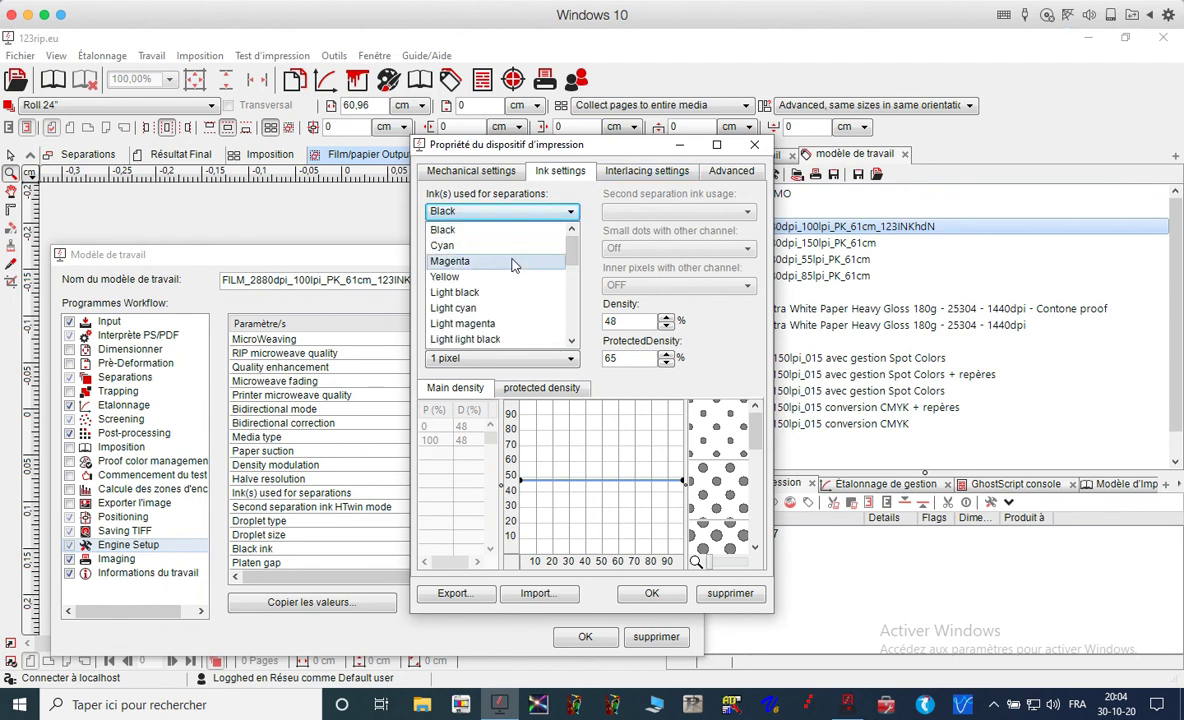
left_click(497, 231)
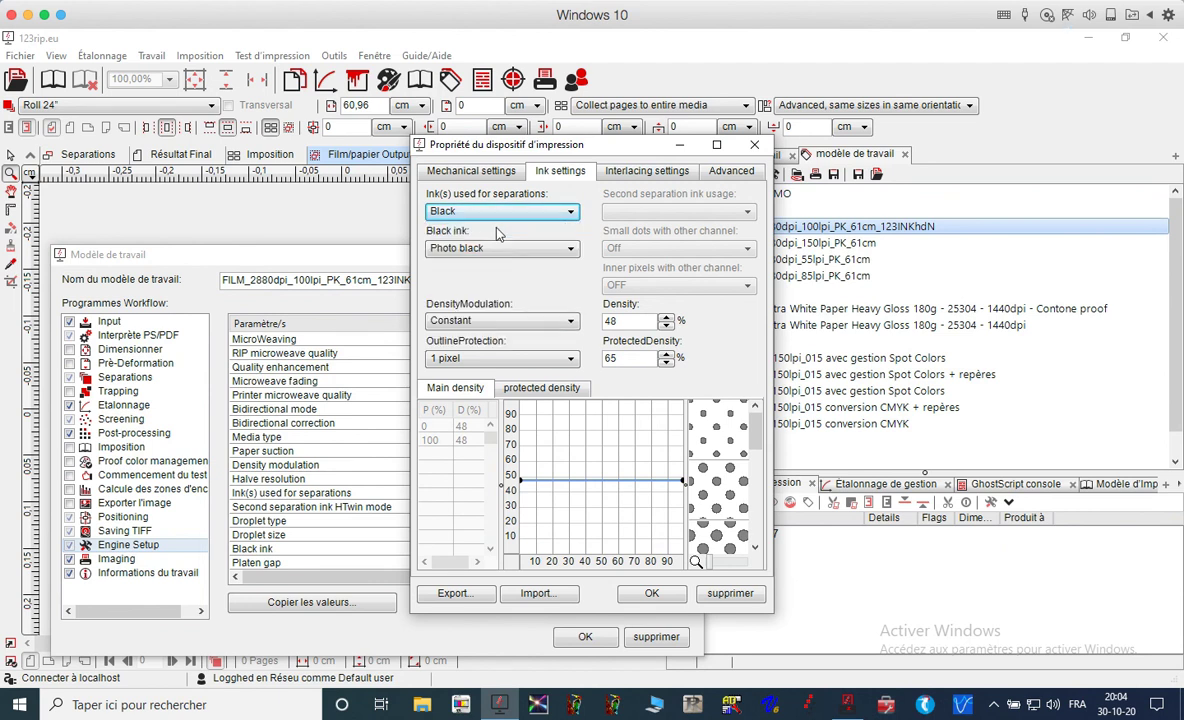
Set the inks used for separations to Black + Other K channel and the black ink to Matte black.
left_click(565, 211)
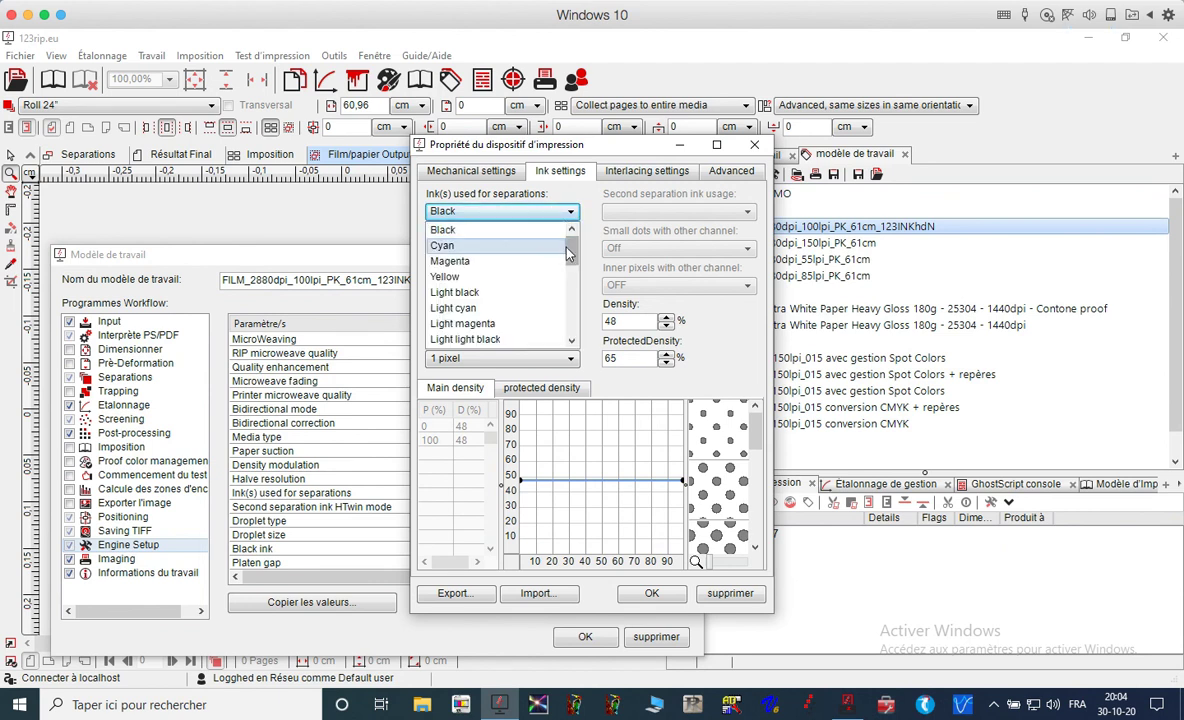
left_click_drag(569, 254, 566, 288)
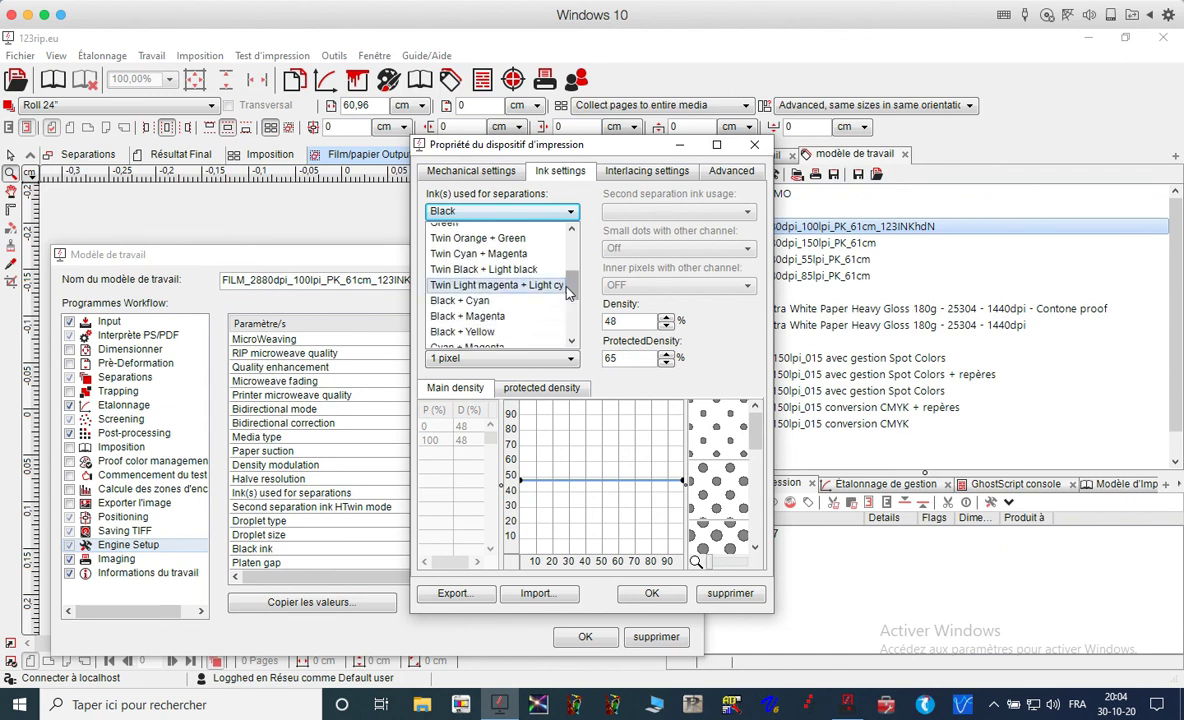
scroll(568, 285, "up", 2)
left_click_drag(571, 279, 565, 250)
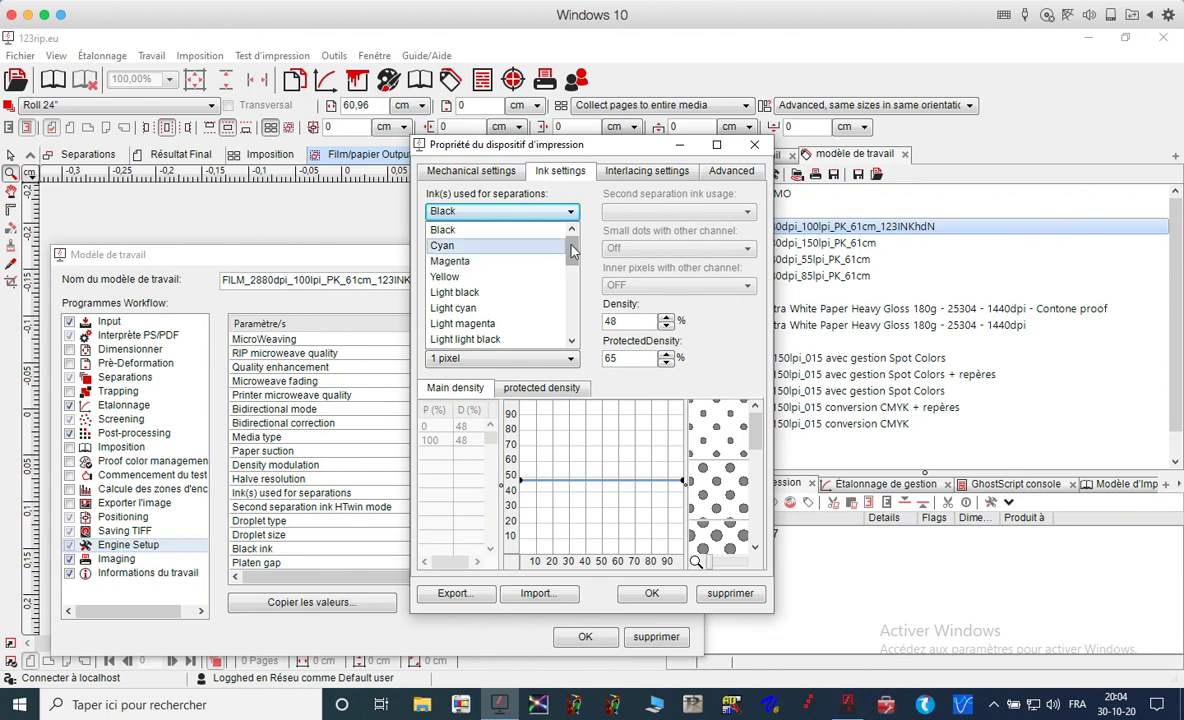
mouse_move(571, 250)
left_mouse_down()
mouse_move(565, 313)
mouse_move(526, 305)
left_mouse_up()
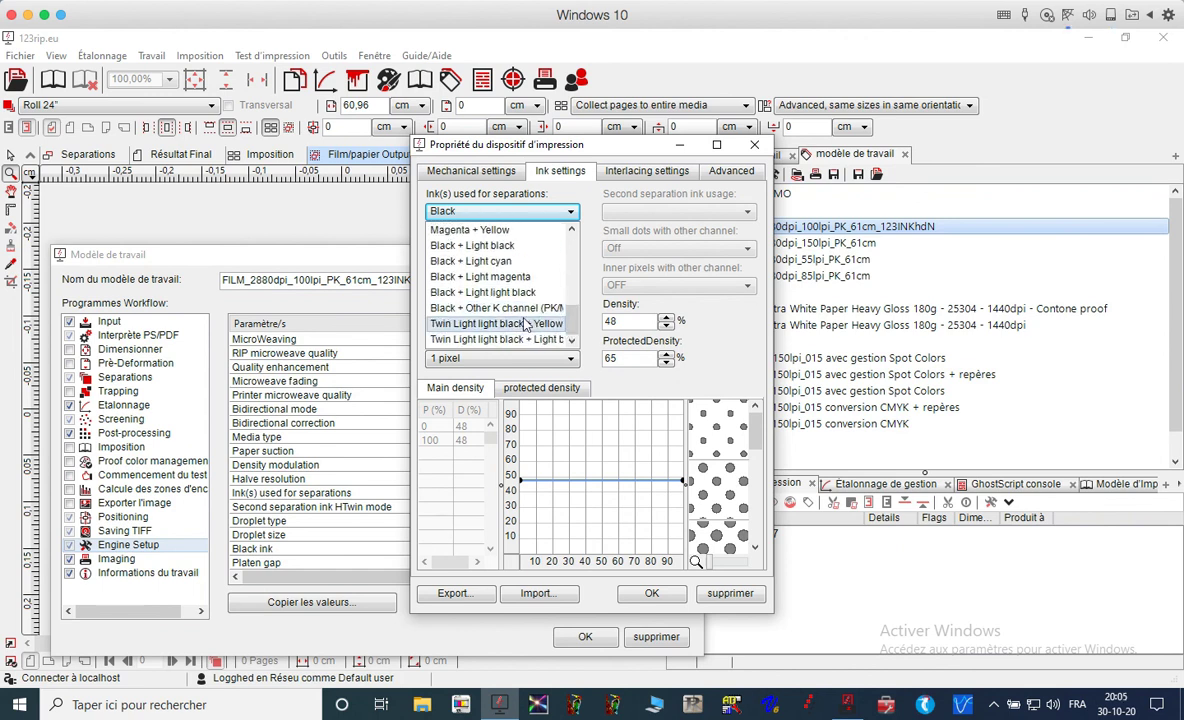
left_click(527, 310)
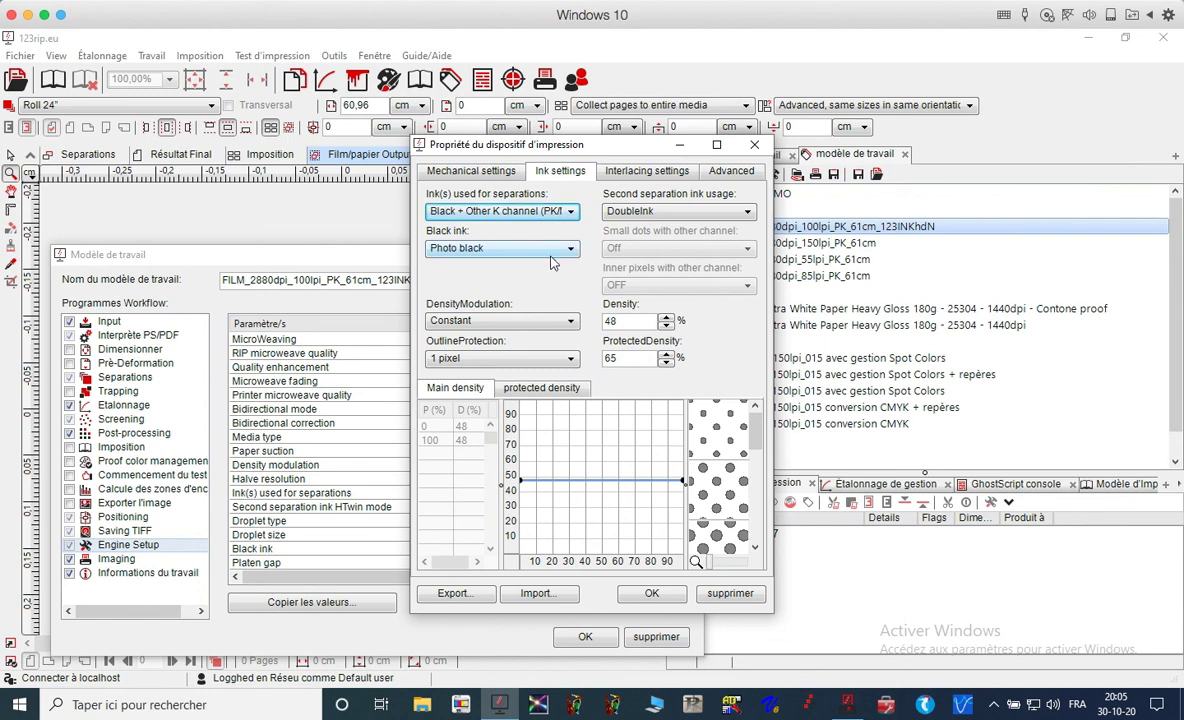
left_click(545, 250)
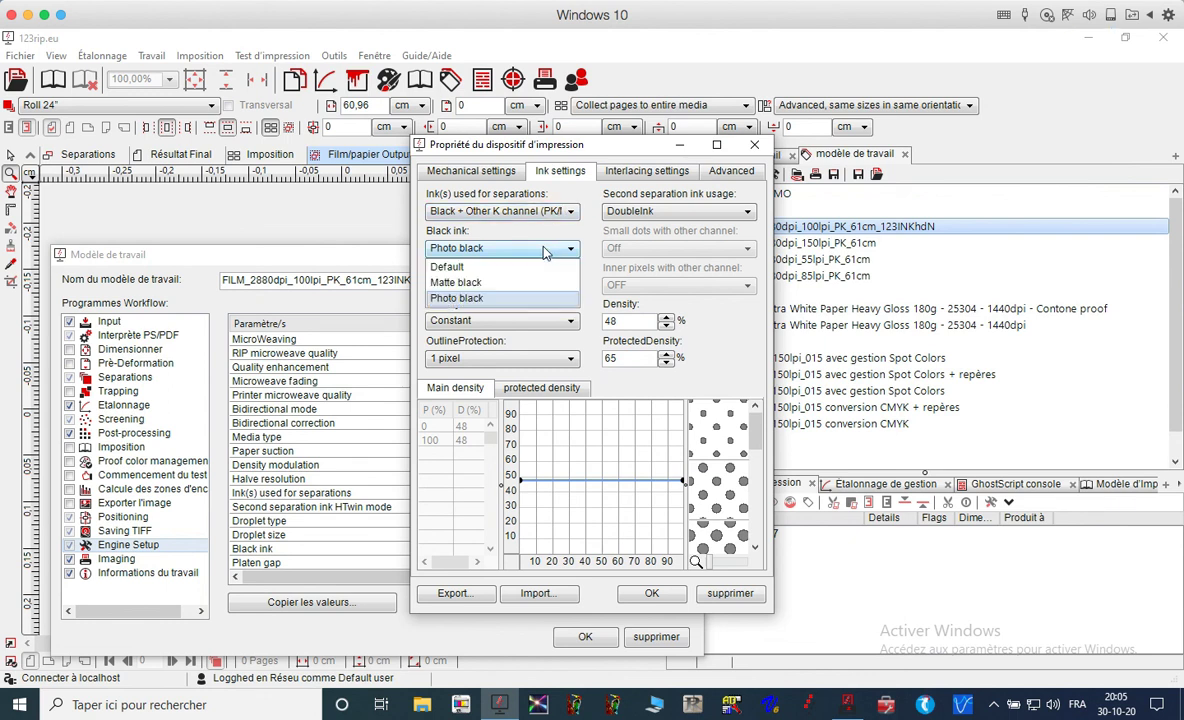
left_click(476, 282)
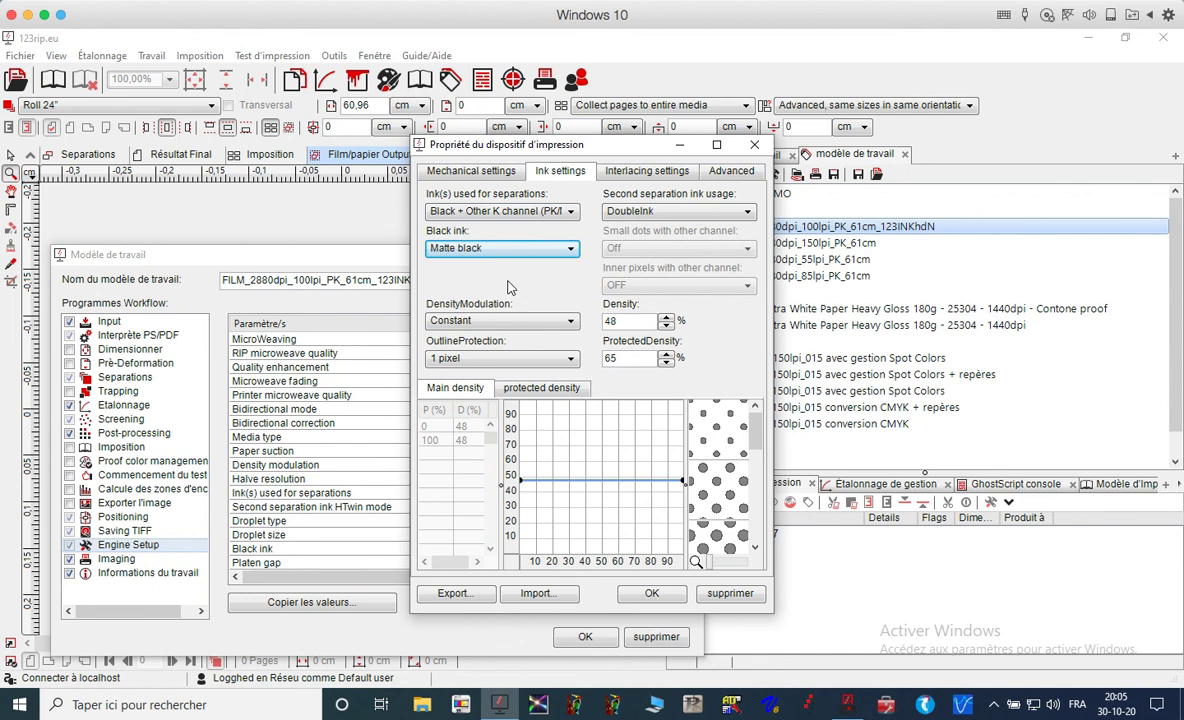
Reopen the separation ink choices and select Black + Other K channel again.
left_click(503, 211)
left_click(530, 218)
left_click(530, 218)
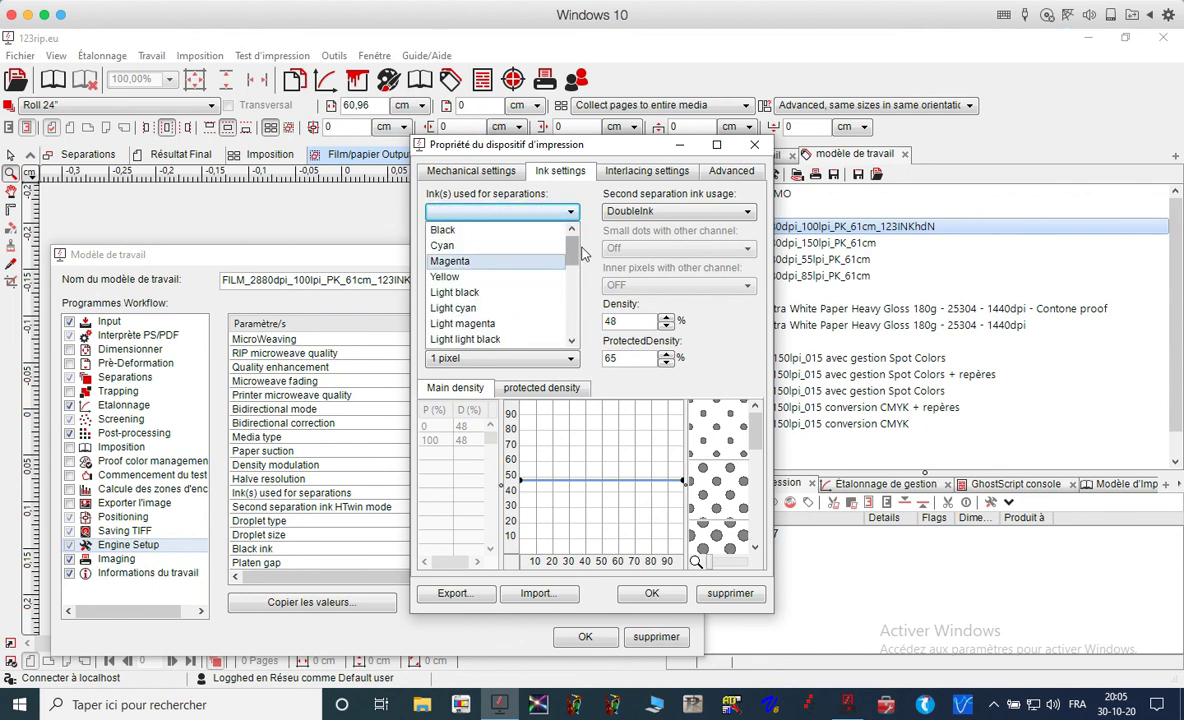
left_click_drag(573, 262, 575, 344)
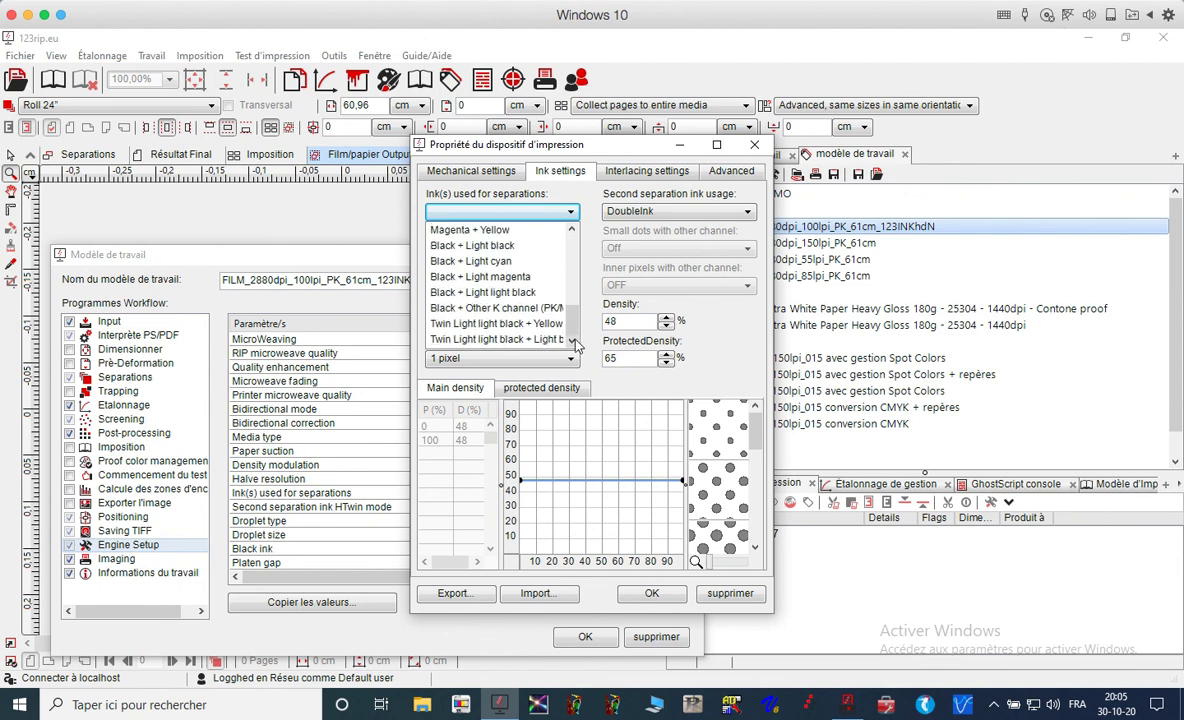
left_click(496, 308)
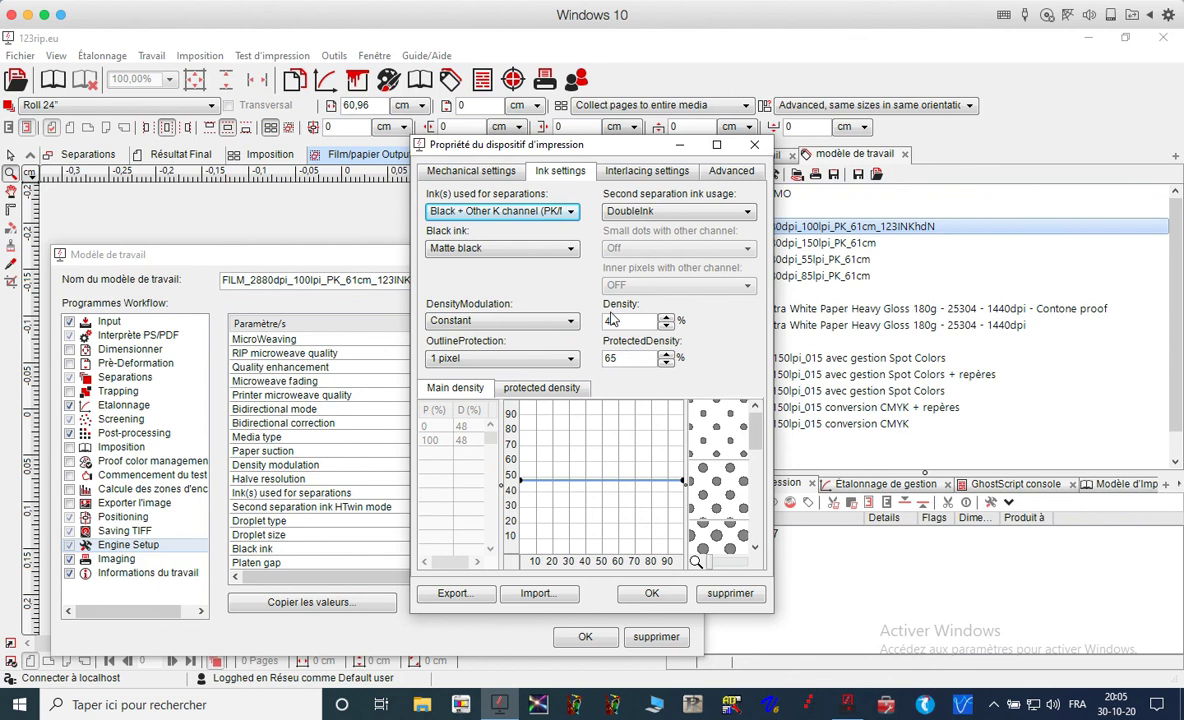
Review the separation ink combinations once more and set the ink used for separations to Black.
left_click(500, 213)
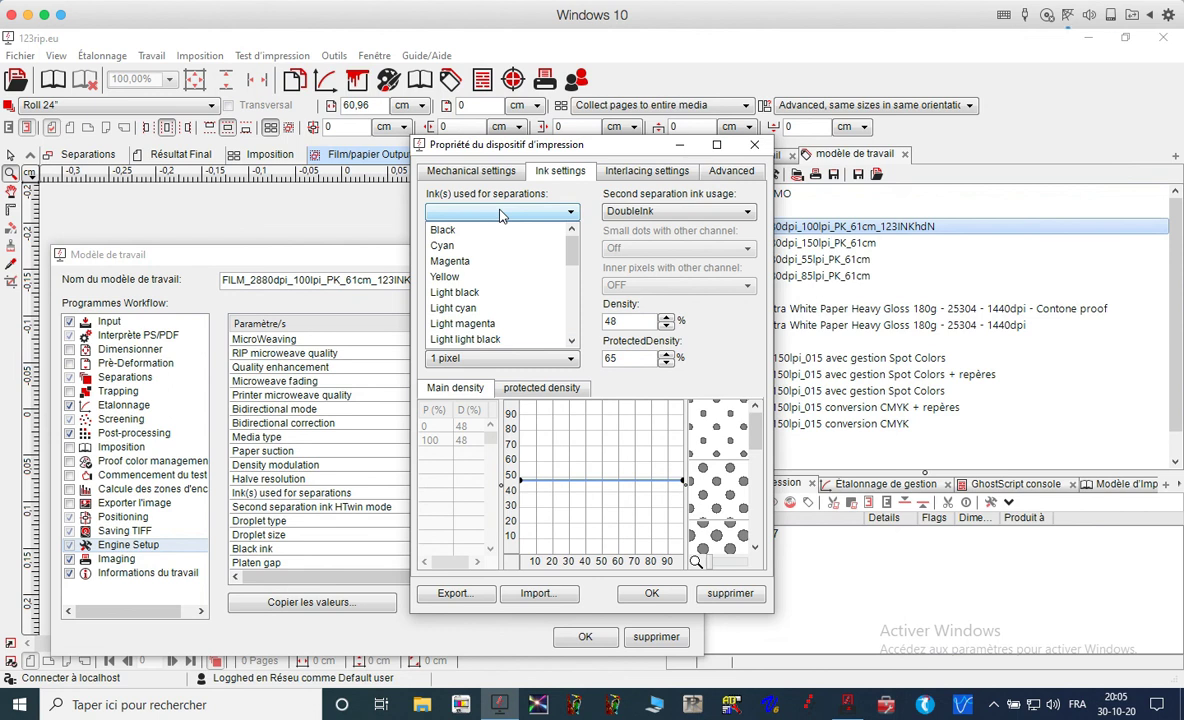
left_click_drag(570, 240, 570, 335)
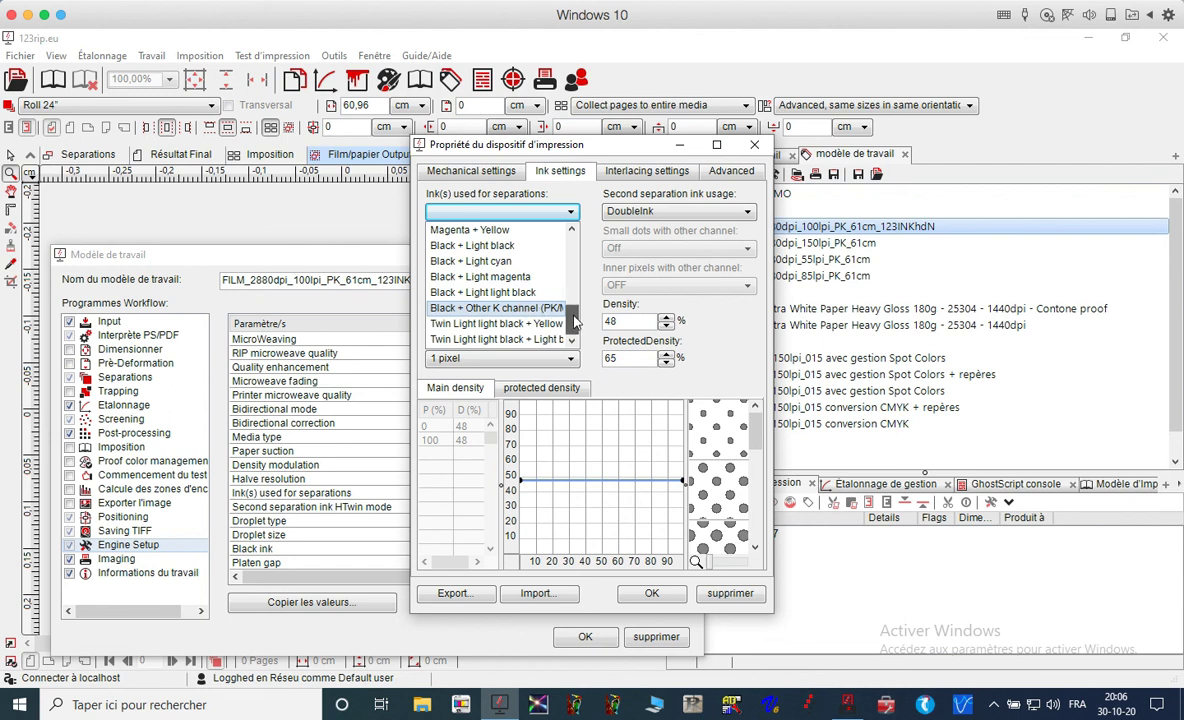
scroll(535, 290, "up", 5)
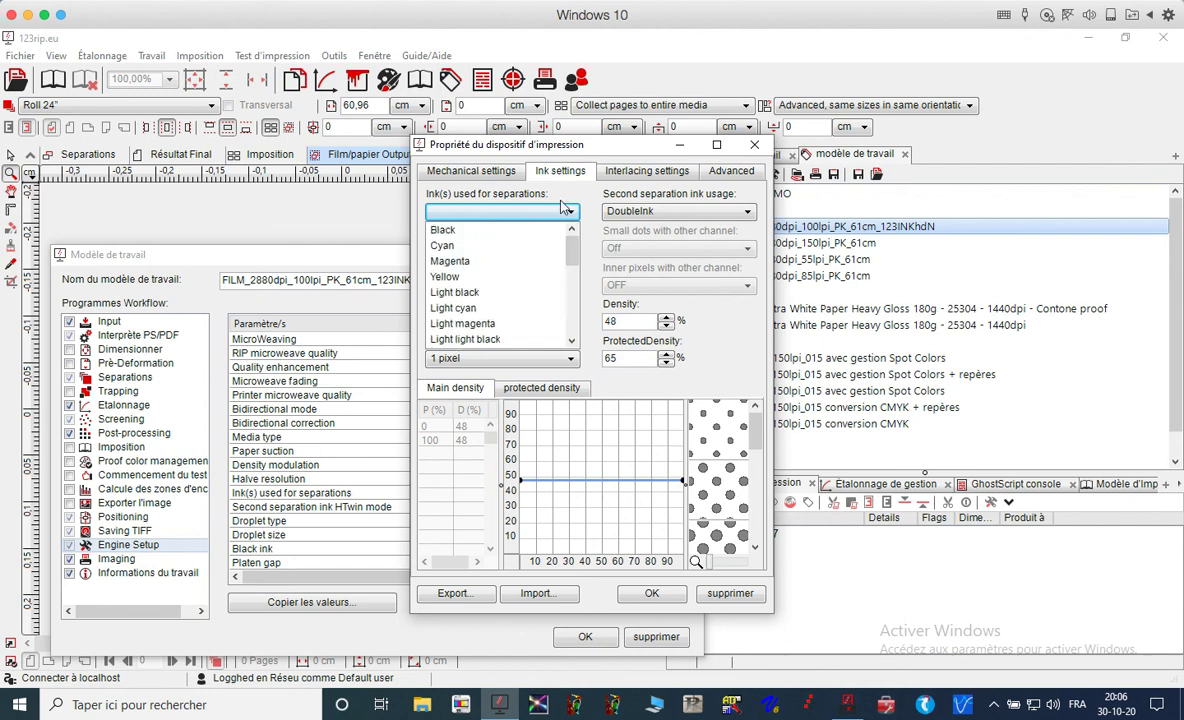
left_click(506, 232)
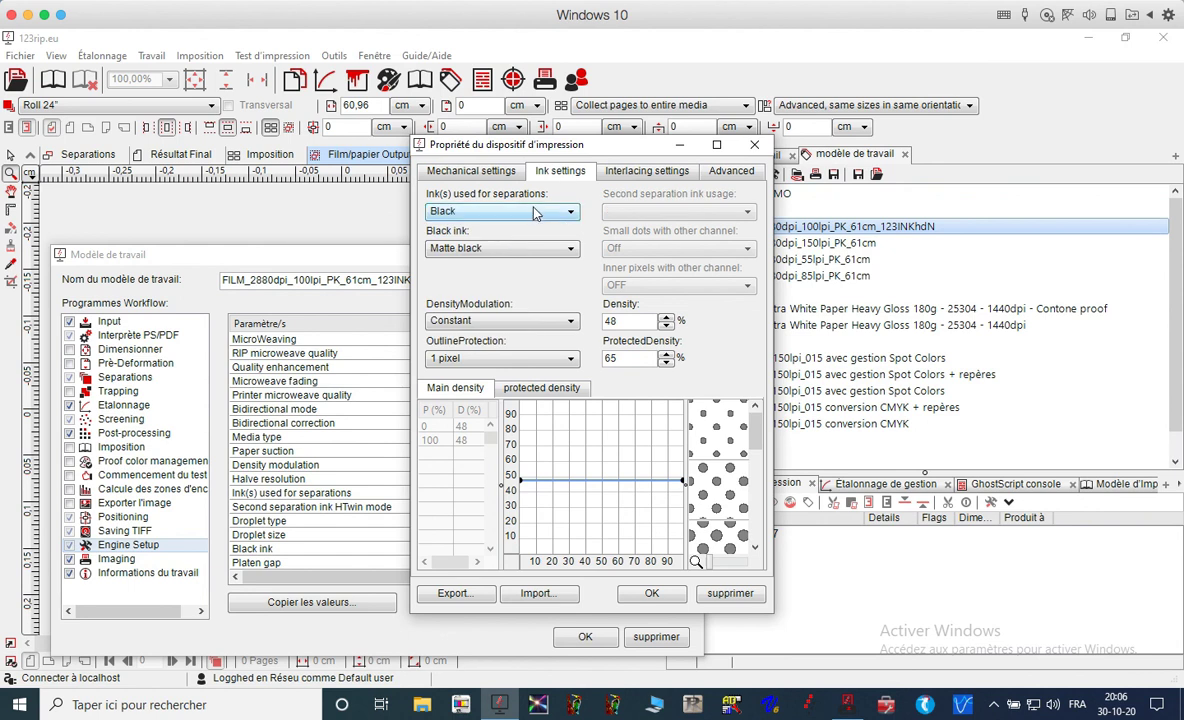
Review the black ink options with Matte black kept, and move the device properties dialog aside to expose the template's name and Engine Setup values.
left_click(497, 252)
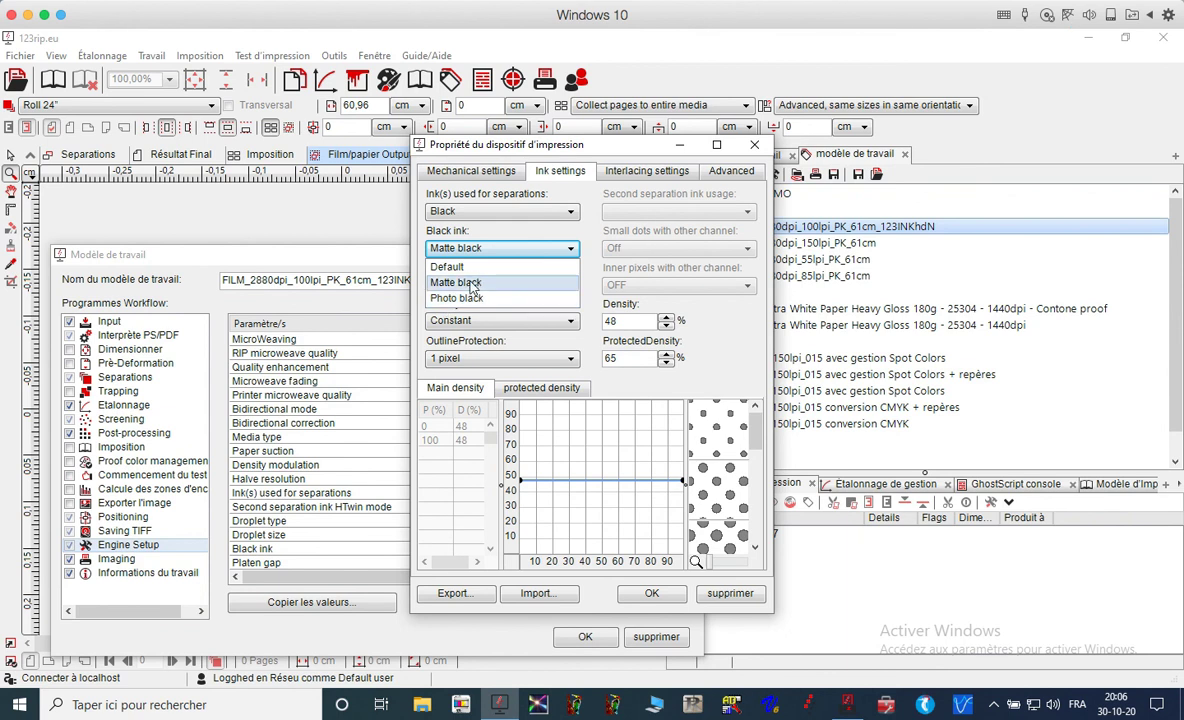
mouse_move(578, 146)
left_mouse_down()
mouse_move(531, 275)
mouse_move(394, 351)
mouse_move(351, 317)
left_mouse_up()
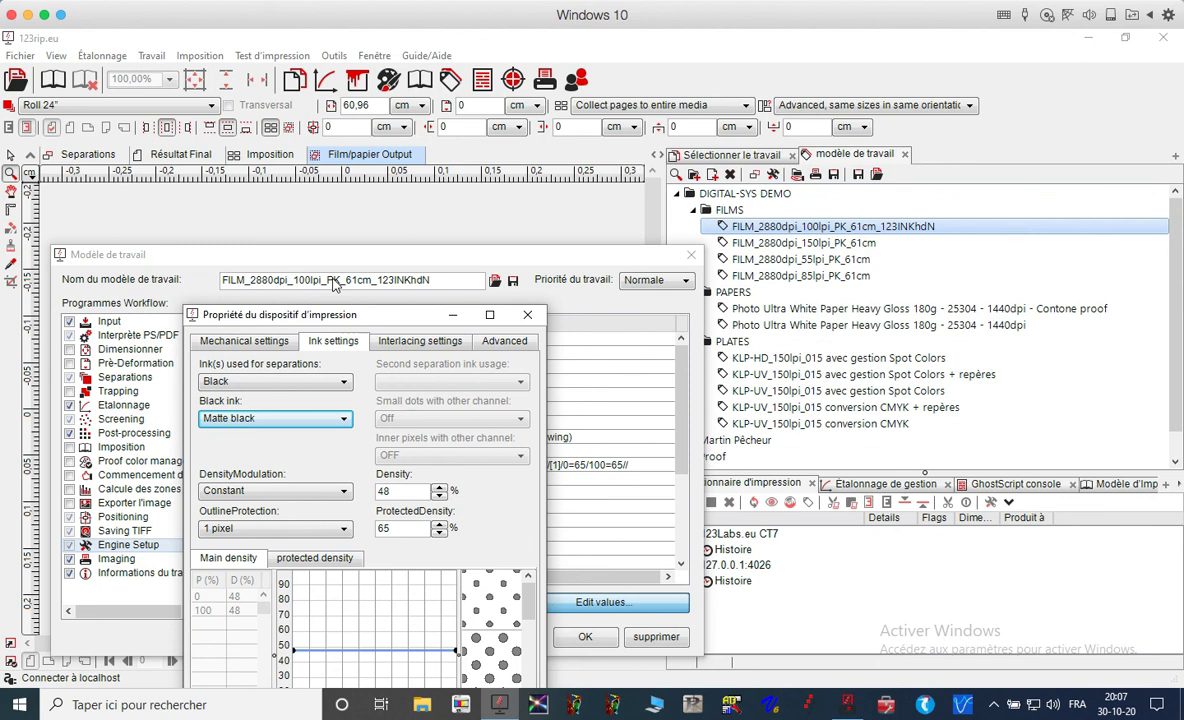
left_click_drag(390, 320, 525, 119)
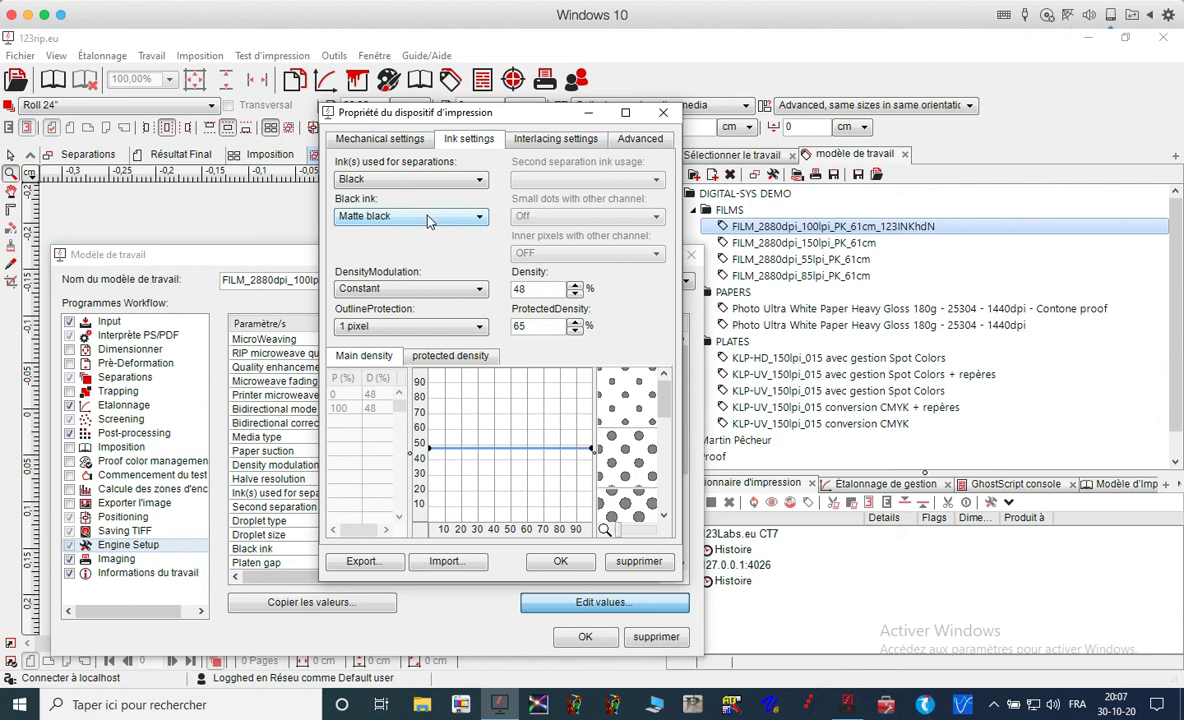
left_click(369, 183)
left_click(368, 196)
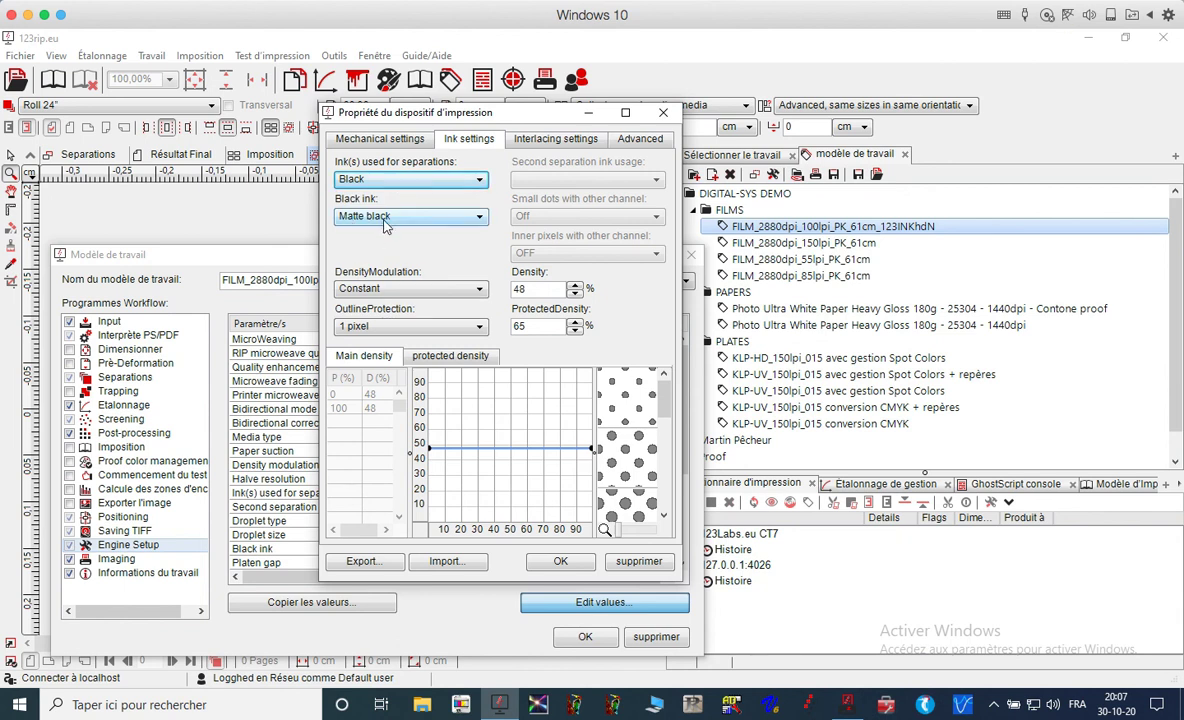
left_click_drag(420, 115, 810, 191)
left_click(838, 290)
left_click(840, 288)
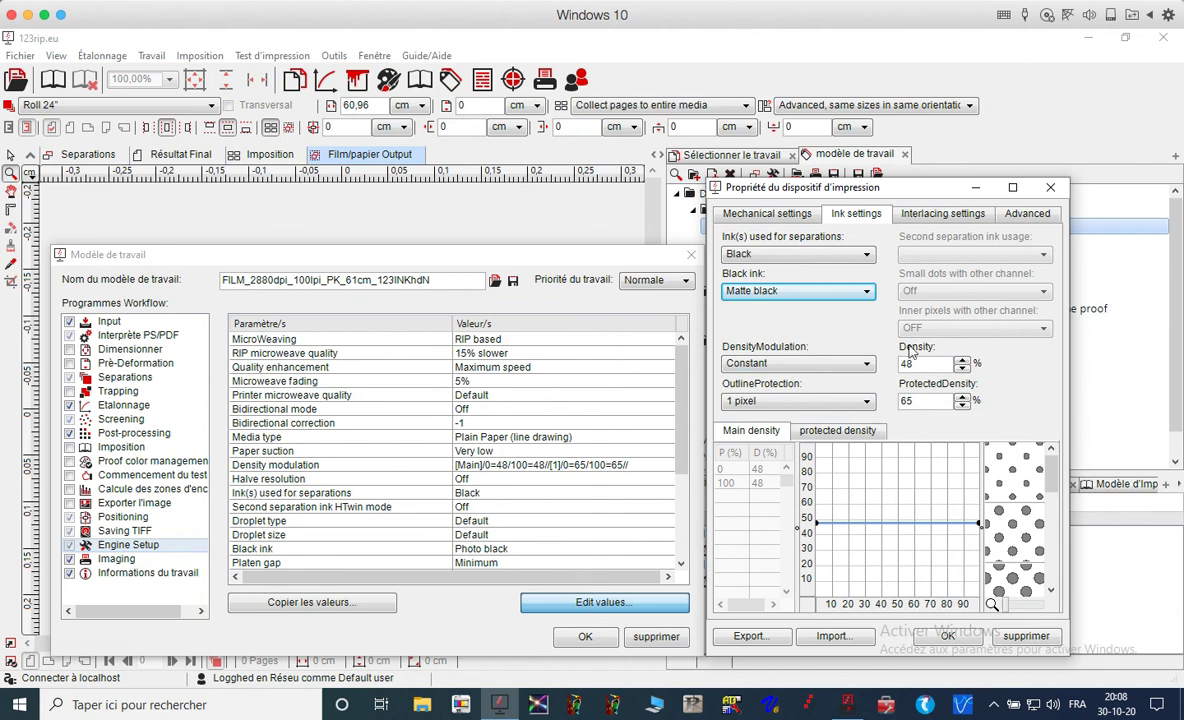
Examine the protected density curve and return to the main density curve.
left_click_drag(837, 186, 708, 152)
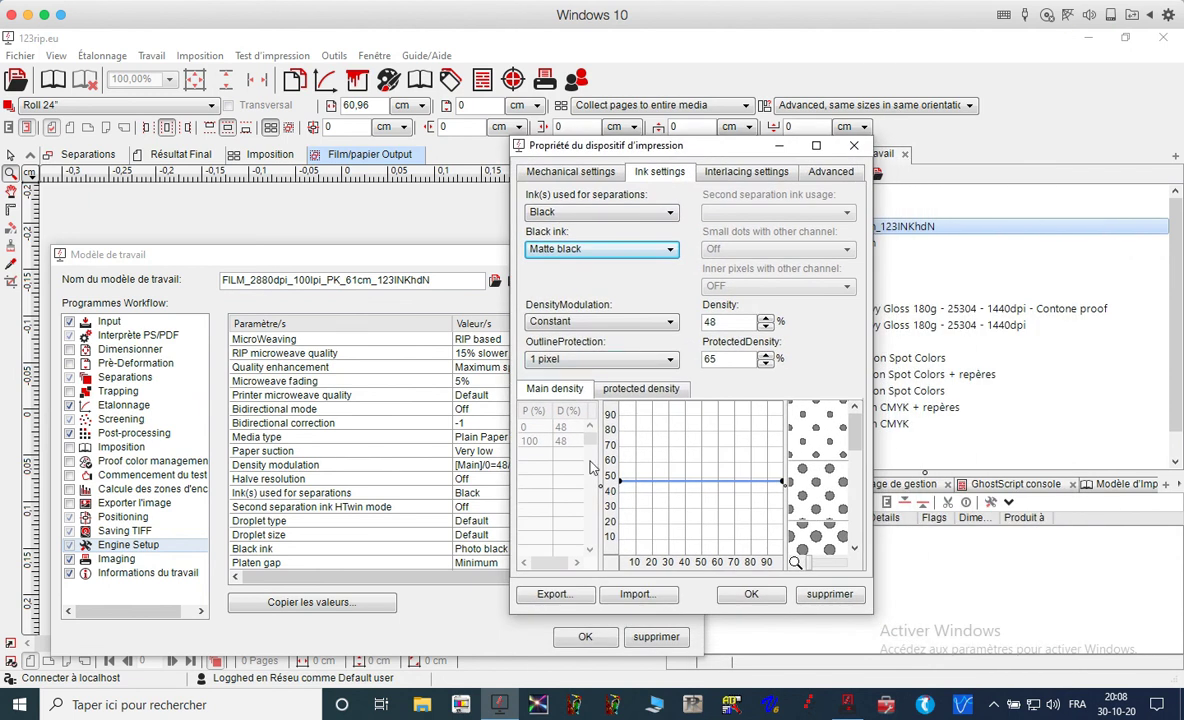
left_click(641, 395)
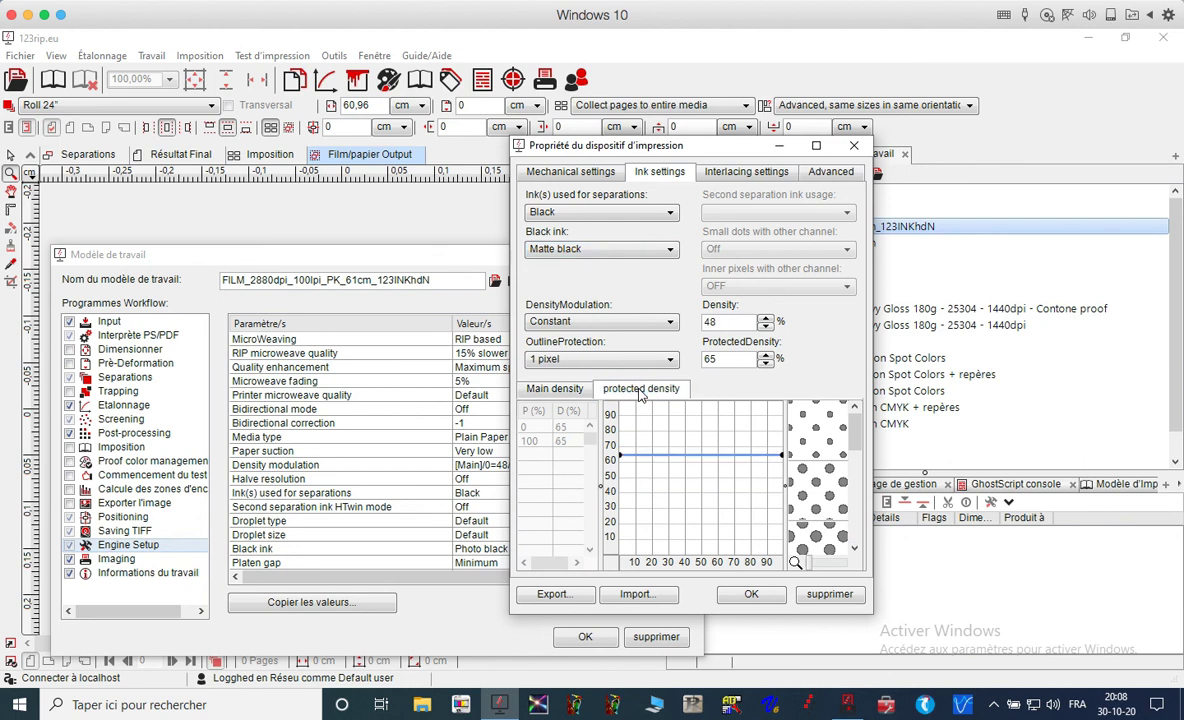
left_click(566, 389)
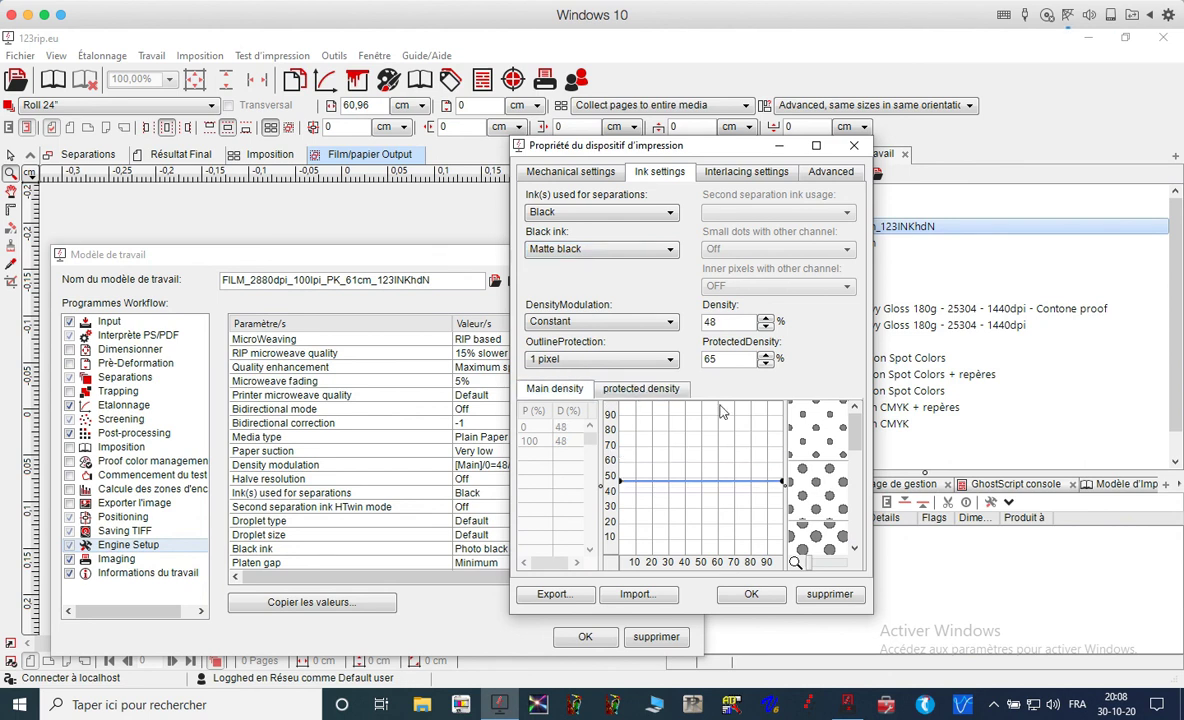
Review the MicroWeaving choices in the interlacing settings with RIP based selected.
left_click(739, 174)
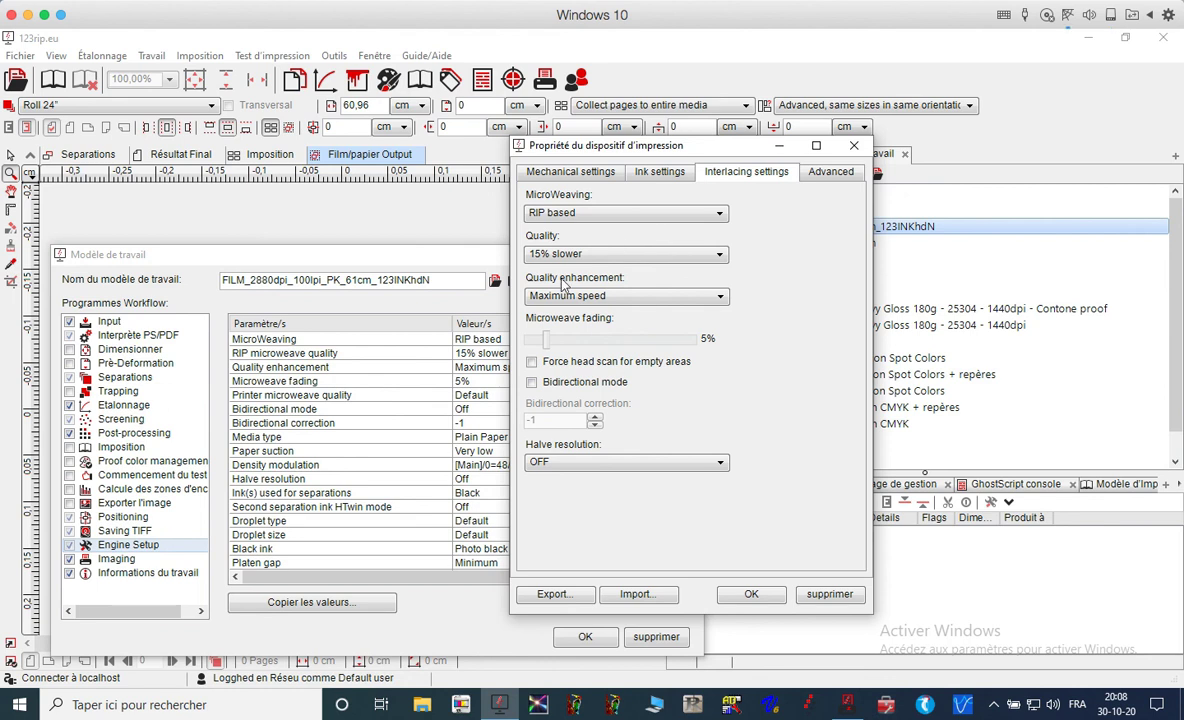
left_click(553, 214)
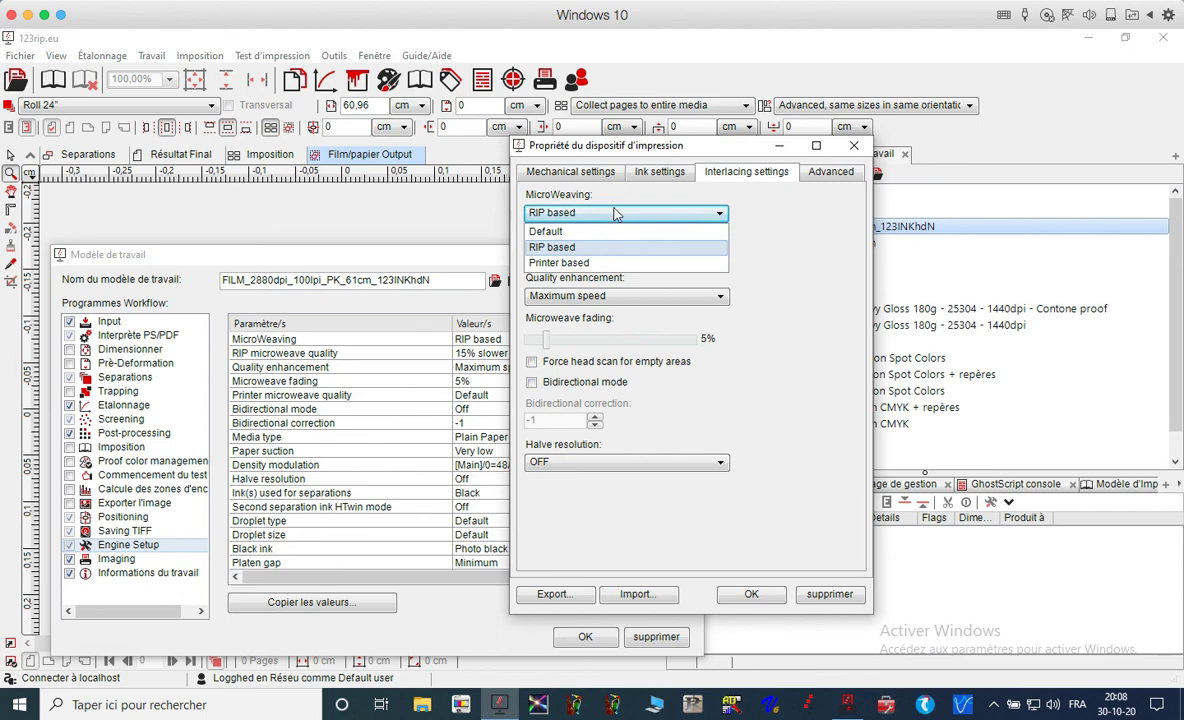
left_click(725, 246)
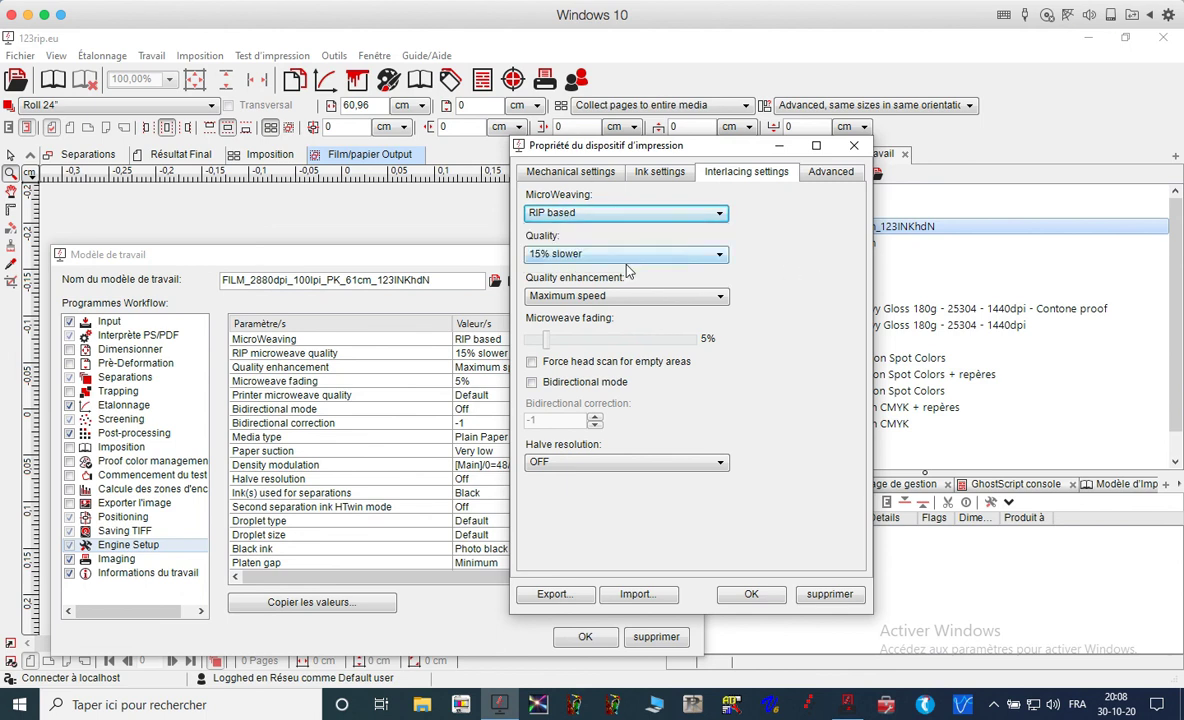
left_click(604, 212)
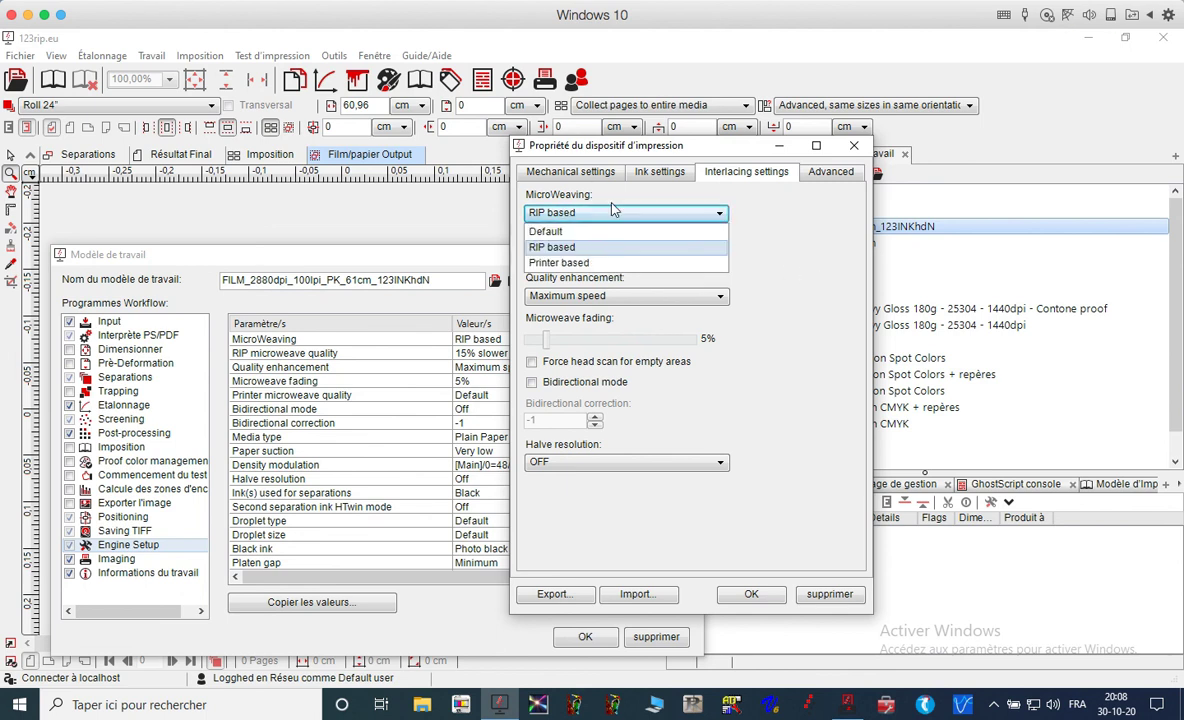
left_click(604, 212)
Examine the available Quality and Quality enhancement speed choices for interlacing.
left_click(594, 256)
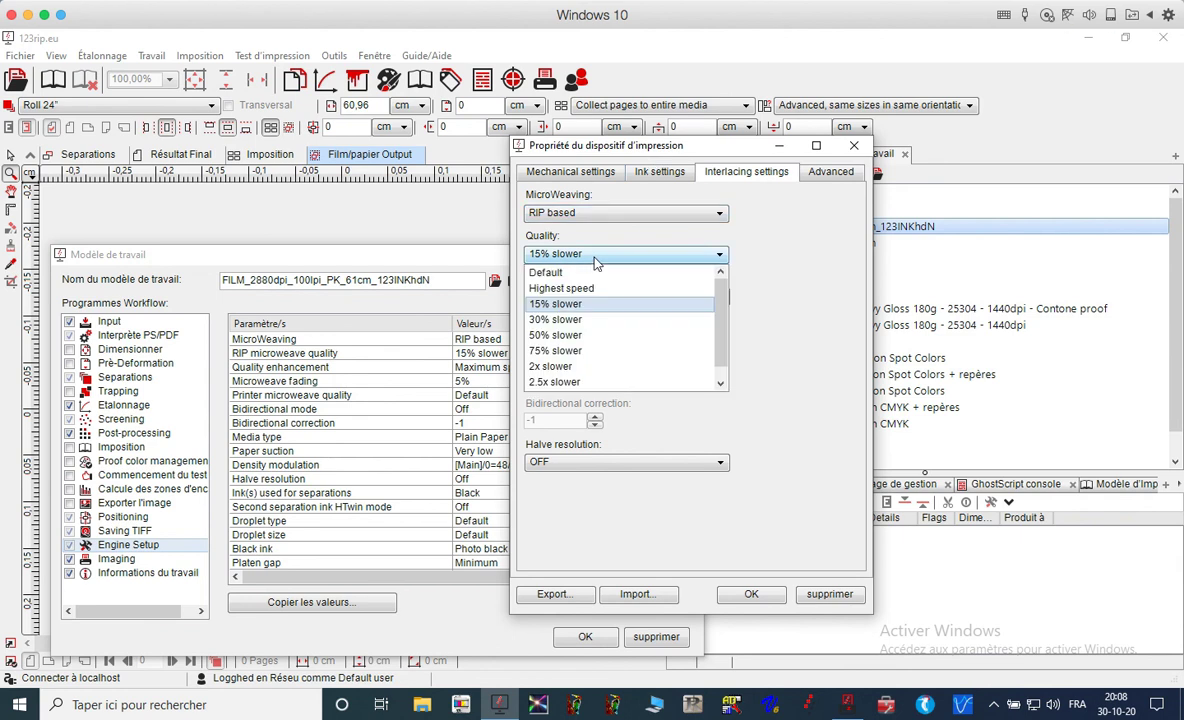
left_click(750, 263)
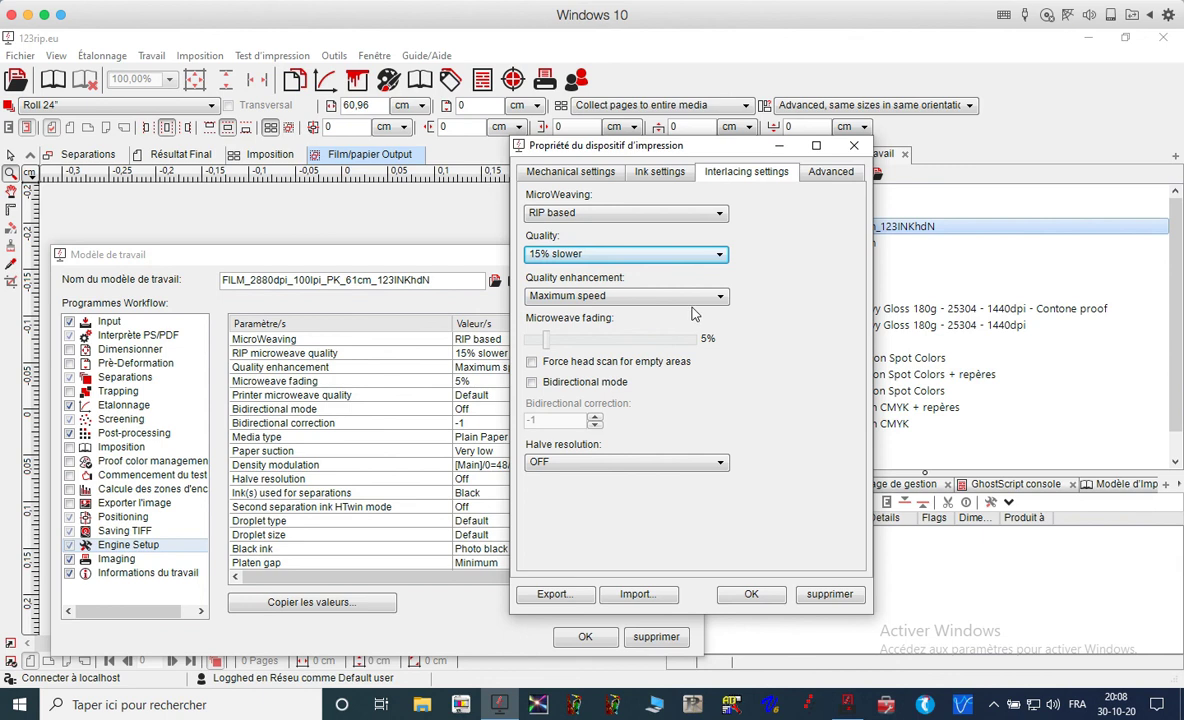
left_click(655, 295)
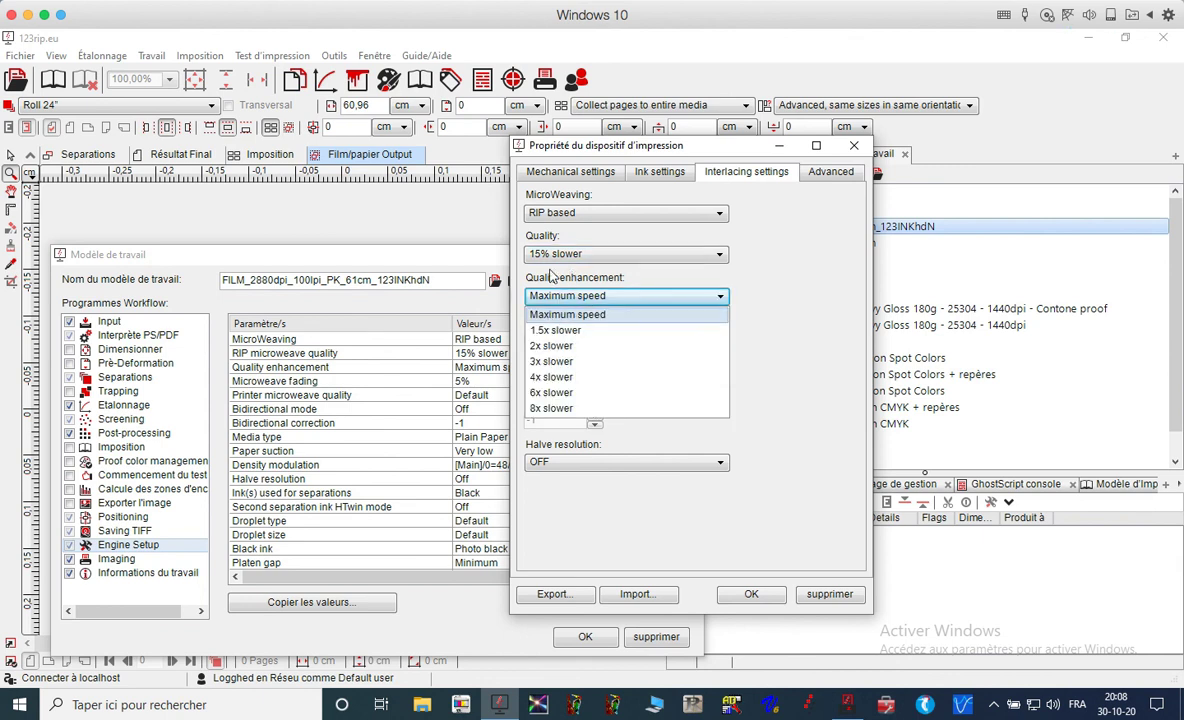
left_click(754, 301)
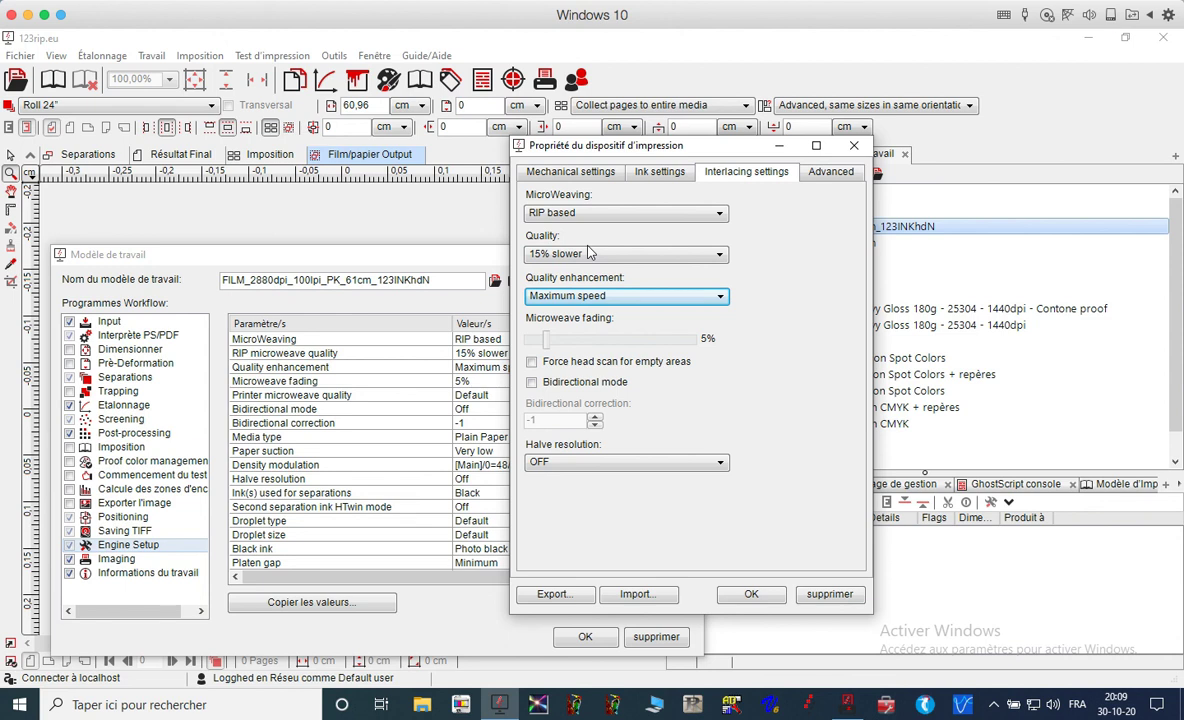
Try the 1.5x slower quality enhancement, reopen its choices and set it back to Maximum speed.
left_click(576, 298)
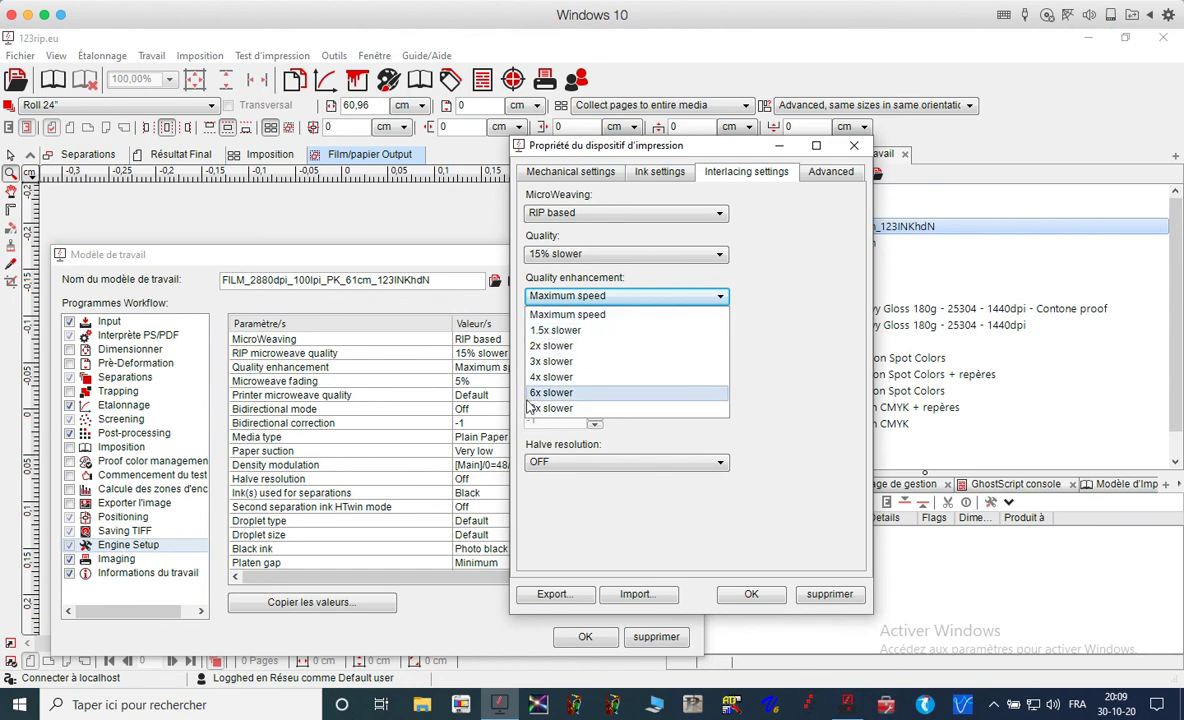
left_click(617, 331)
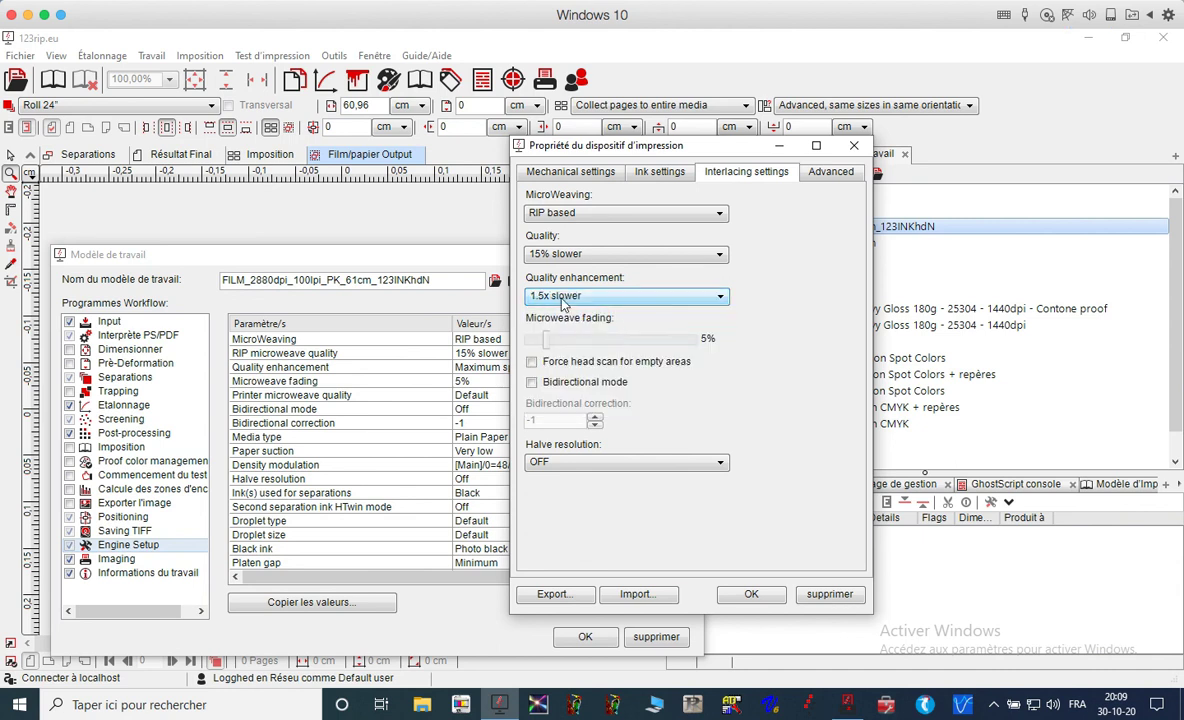
left_click(556, 298)
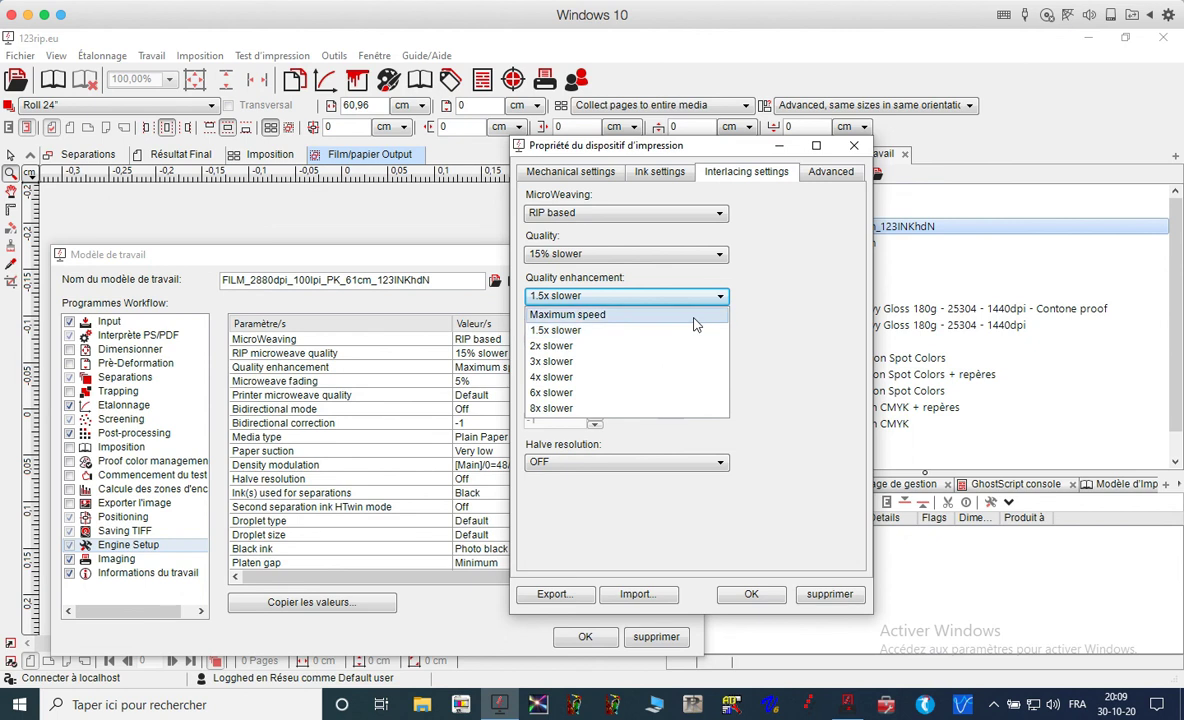
left_click(748, 315)
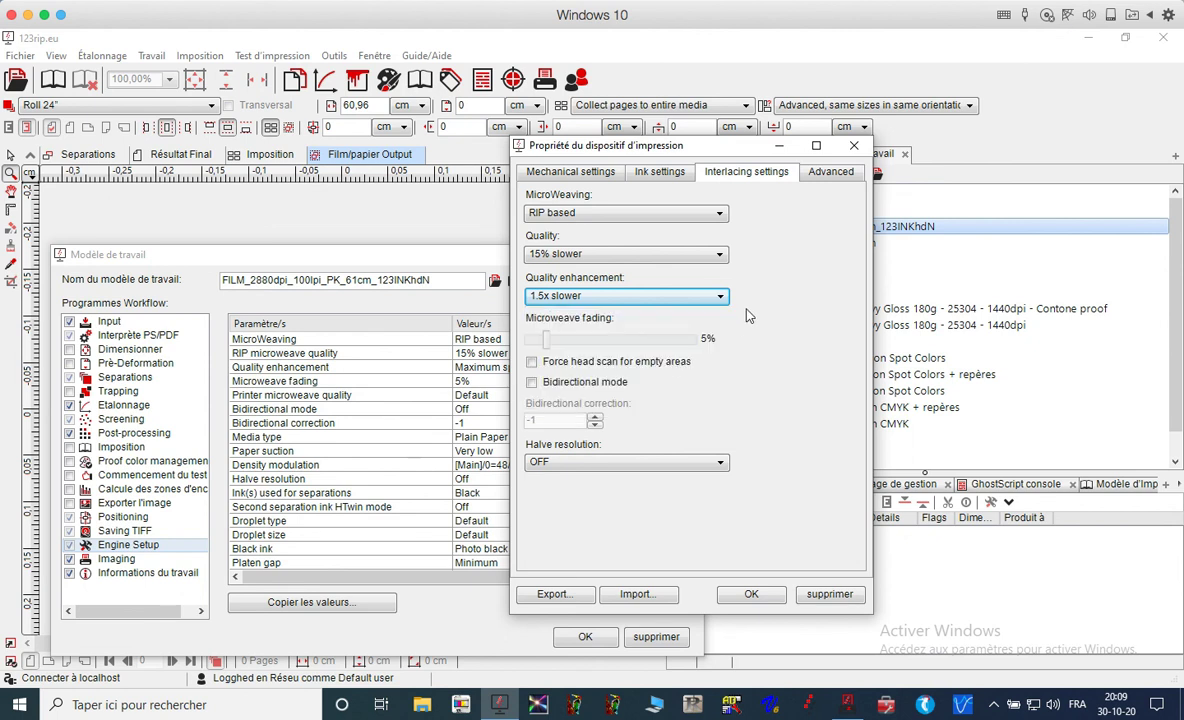
left_click(708, 299)
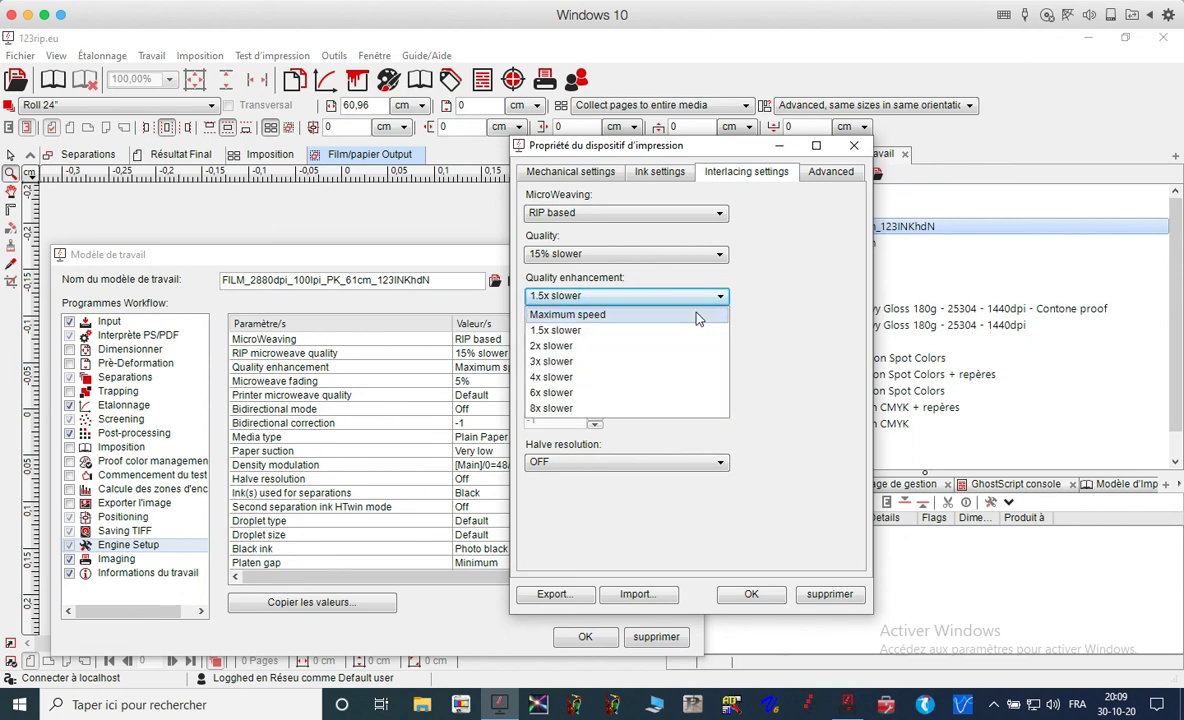
left_click(697, 315)
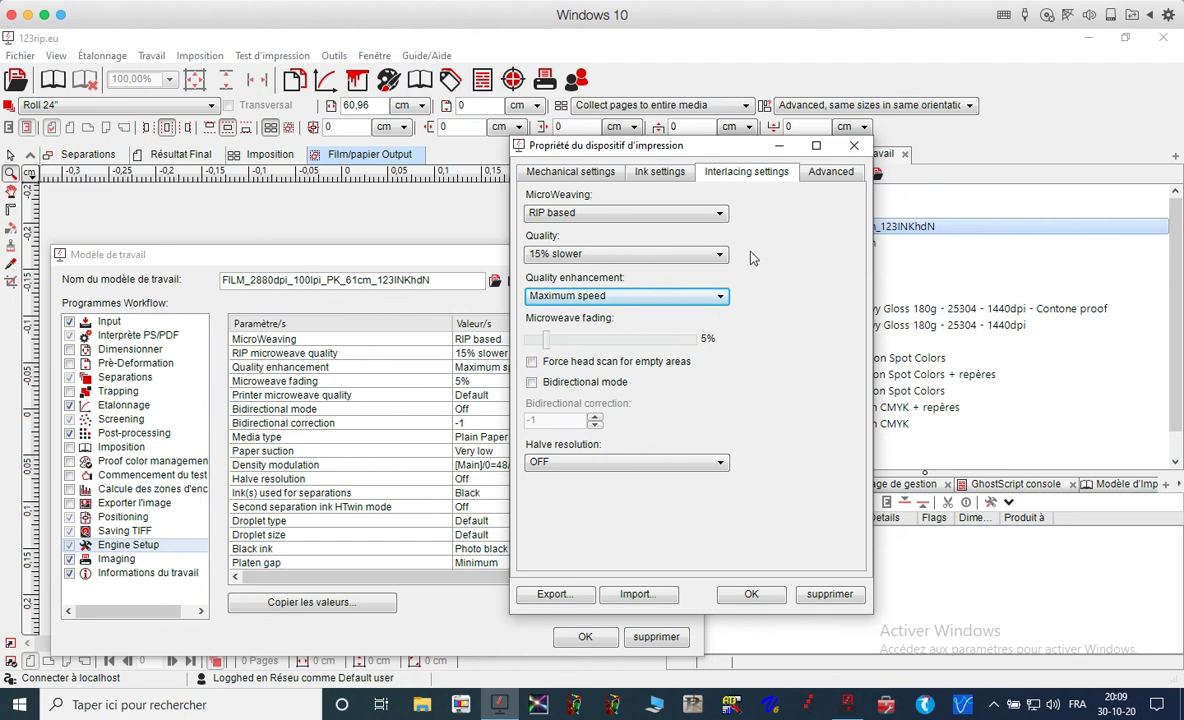
Review the quality enhancement speed choices once more and close the list.
left_click(720, 296)
left_click(720, 297)
left_click(721, 298)
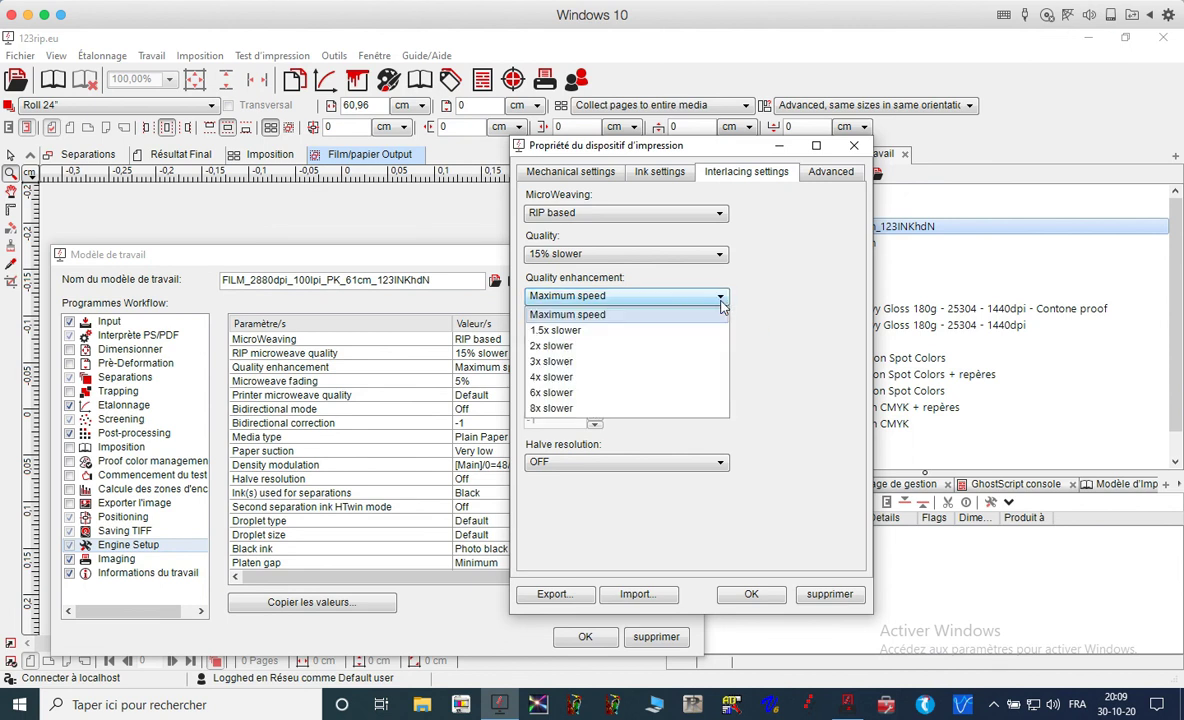
left_click(721, 300)
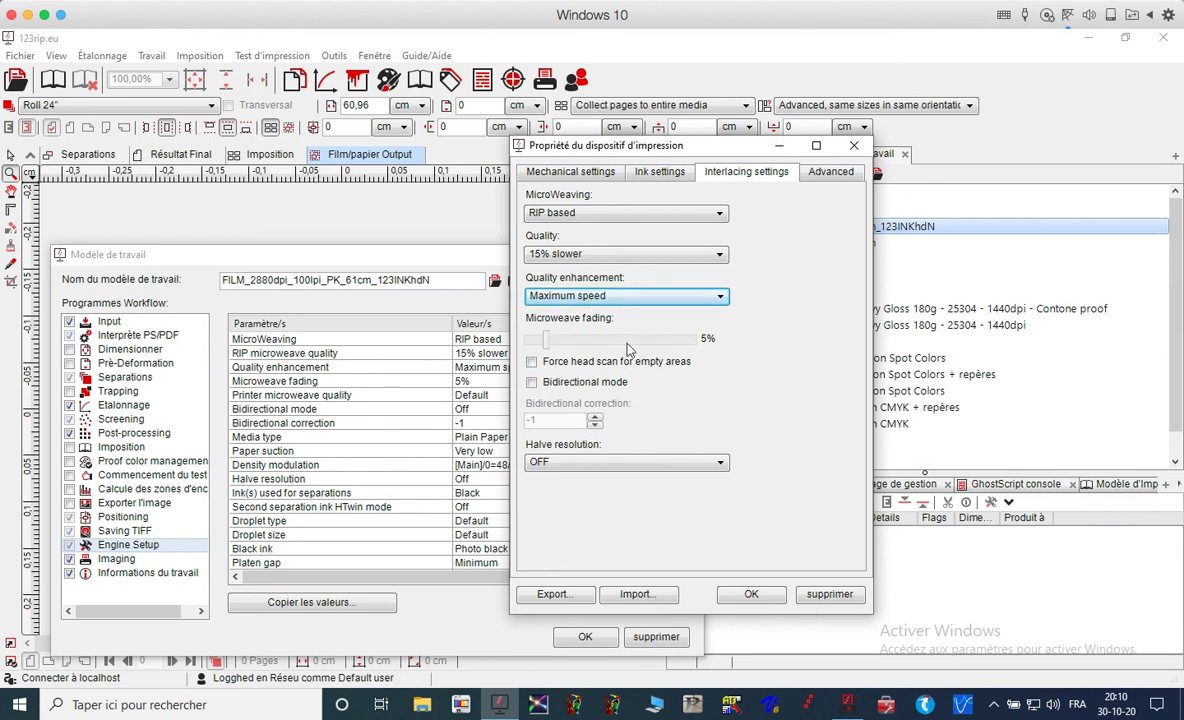
Enable Force head scan for empty areas, and try Bidirectional mode on and off, ending with it off.
left_click(600, 366)
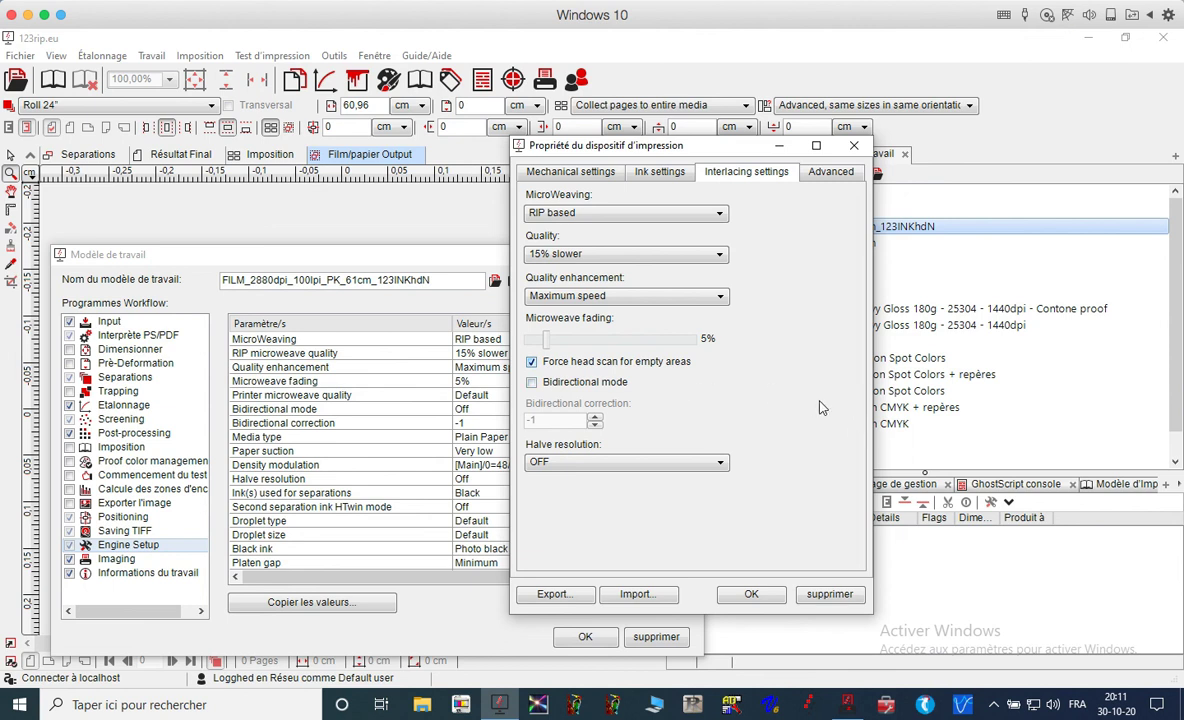
left_click(608, 388)
left_click(608, 388)
left_click(608, 388)
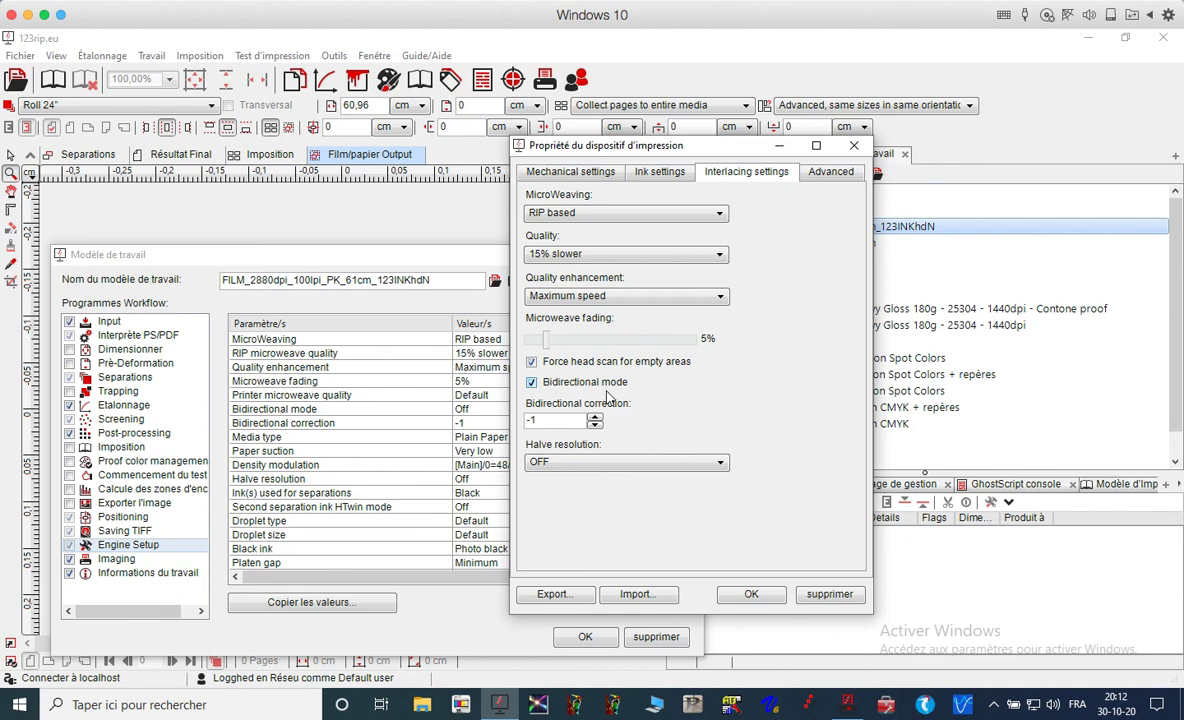
left_click(600, 386)
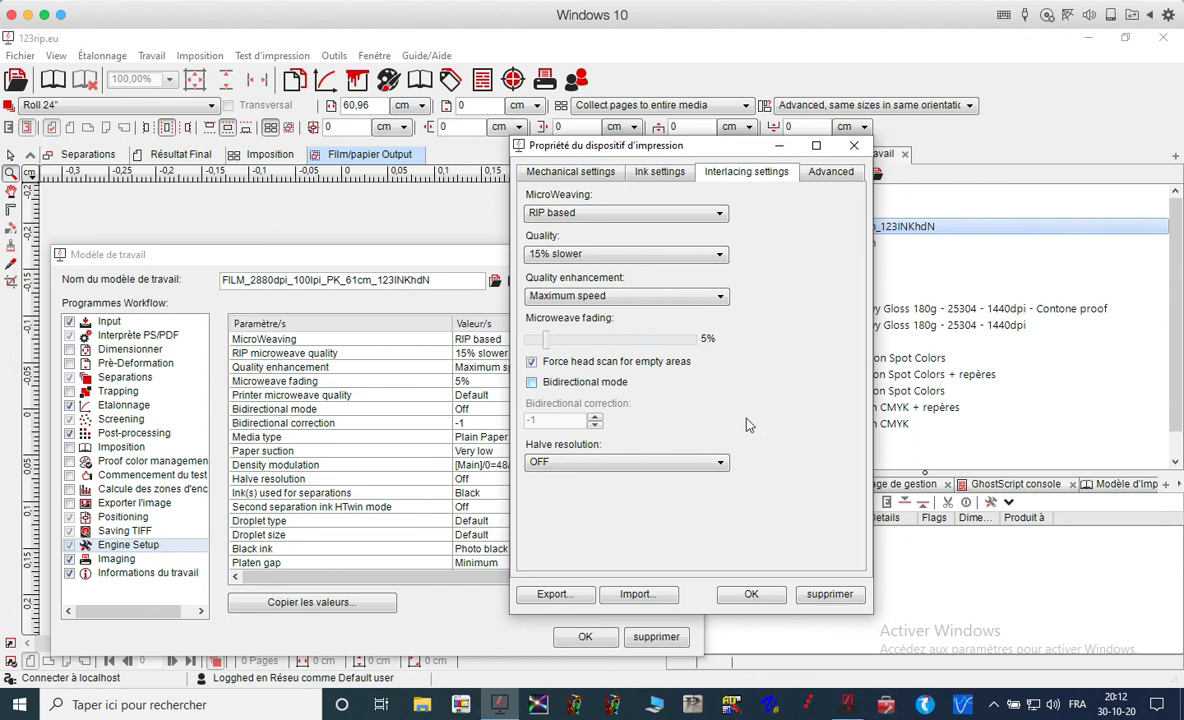
left_click(688, 392)
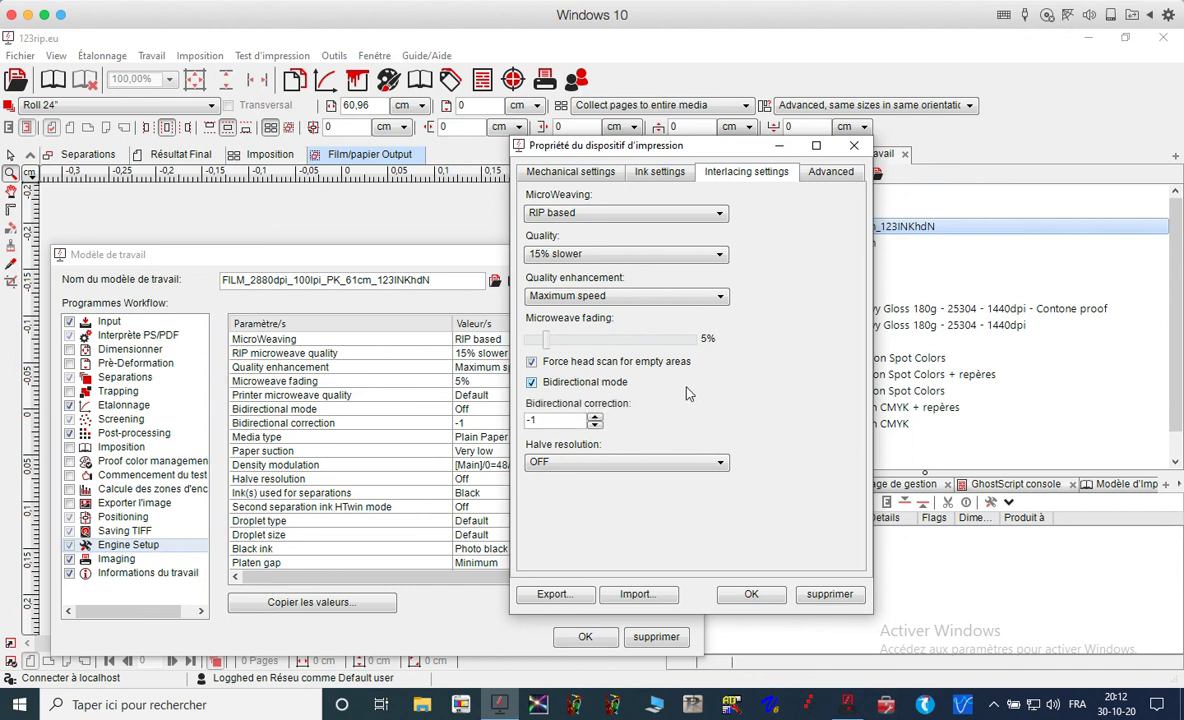
left_click(572, 387)
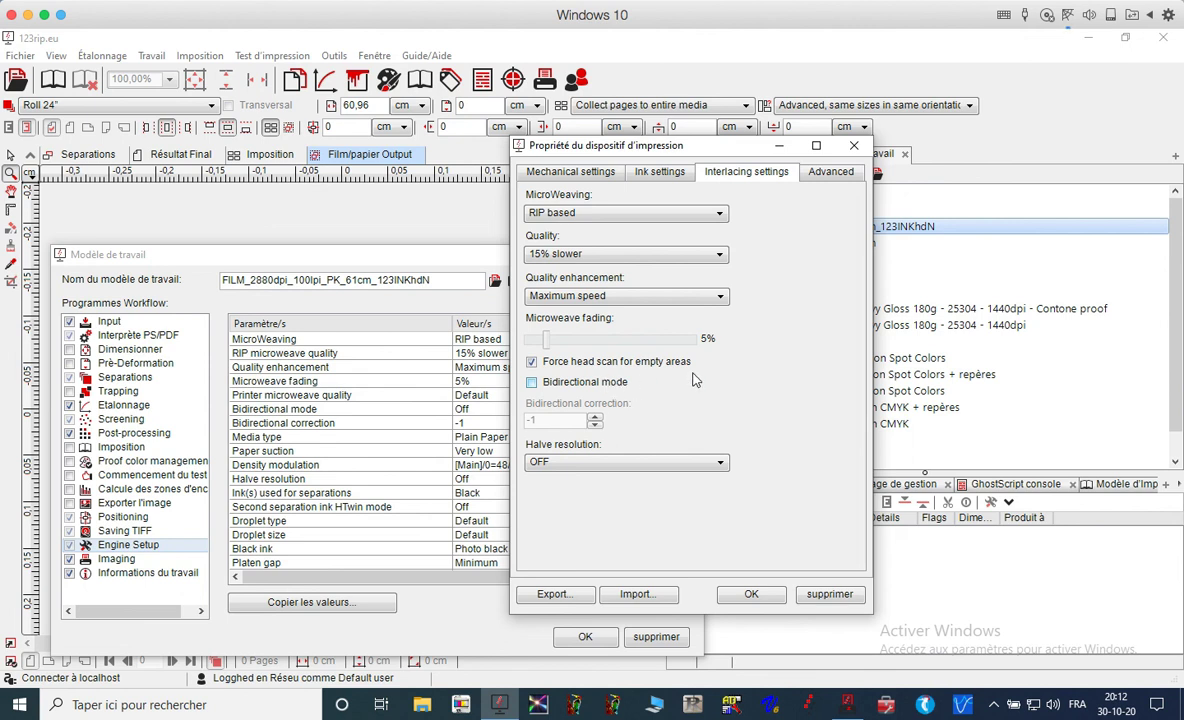
Review the Halve resolution choices and disable Force head scan for empty areas in the interlacing settings.
left_click(687, 465)
left_click(709, 425)
left_click(698, 465)
left_click(768, 363)
left_click(826, 172)
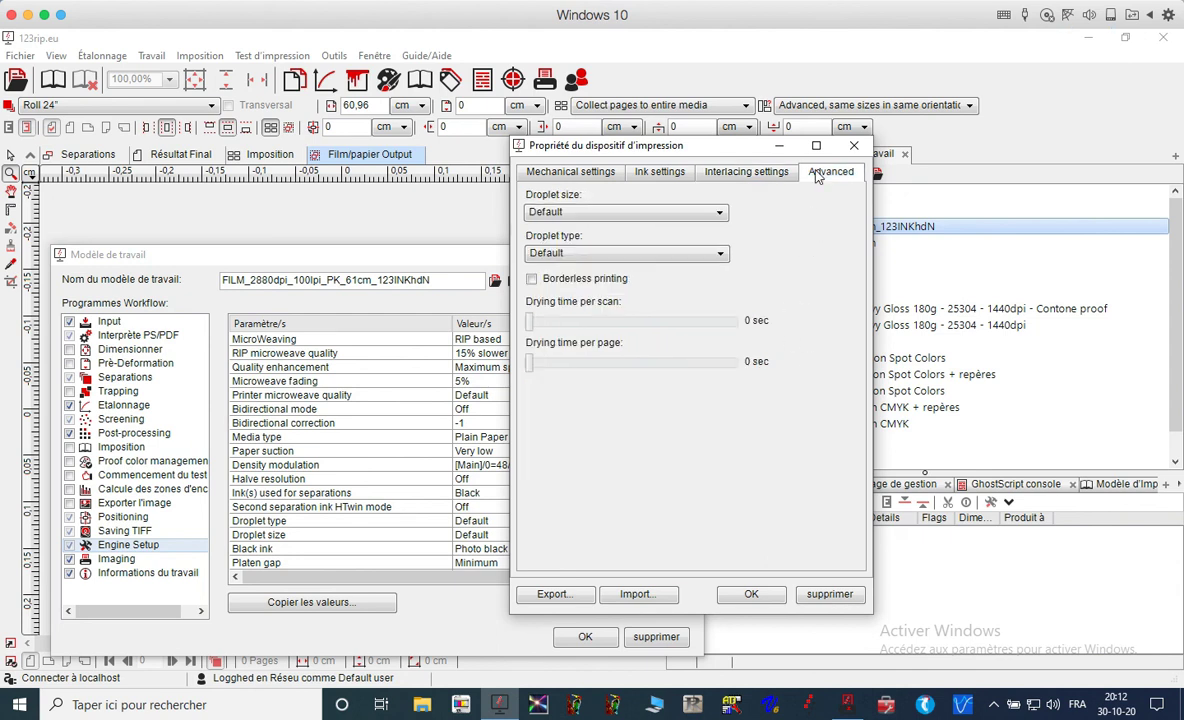
left_click(760, 172)
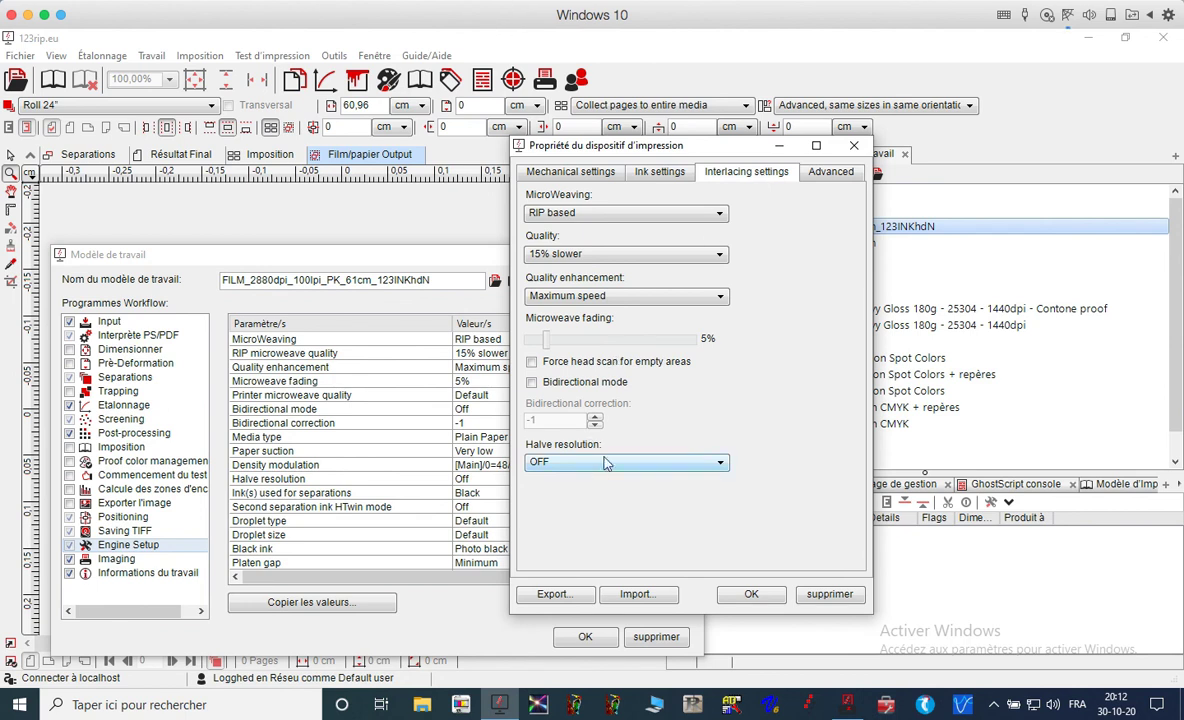
Review the droplet size and droplet type choices in the advanced device settings.
left_click(821, 177)
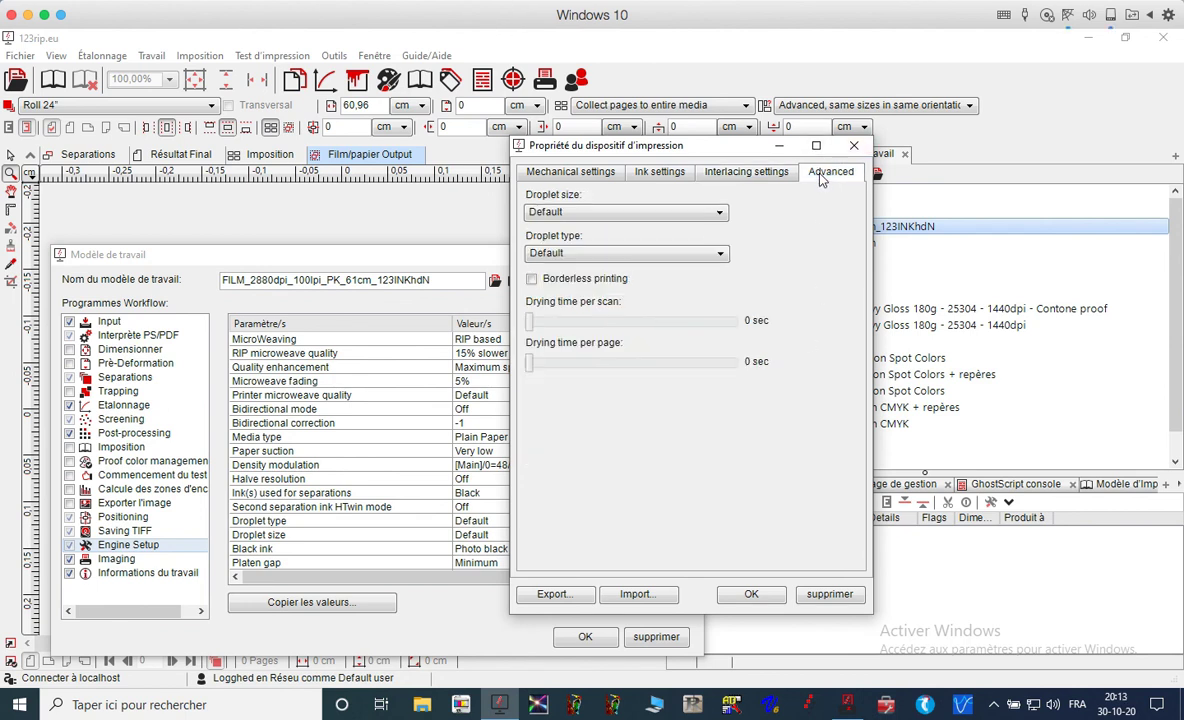
left_click(610, 213)
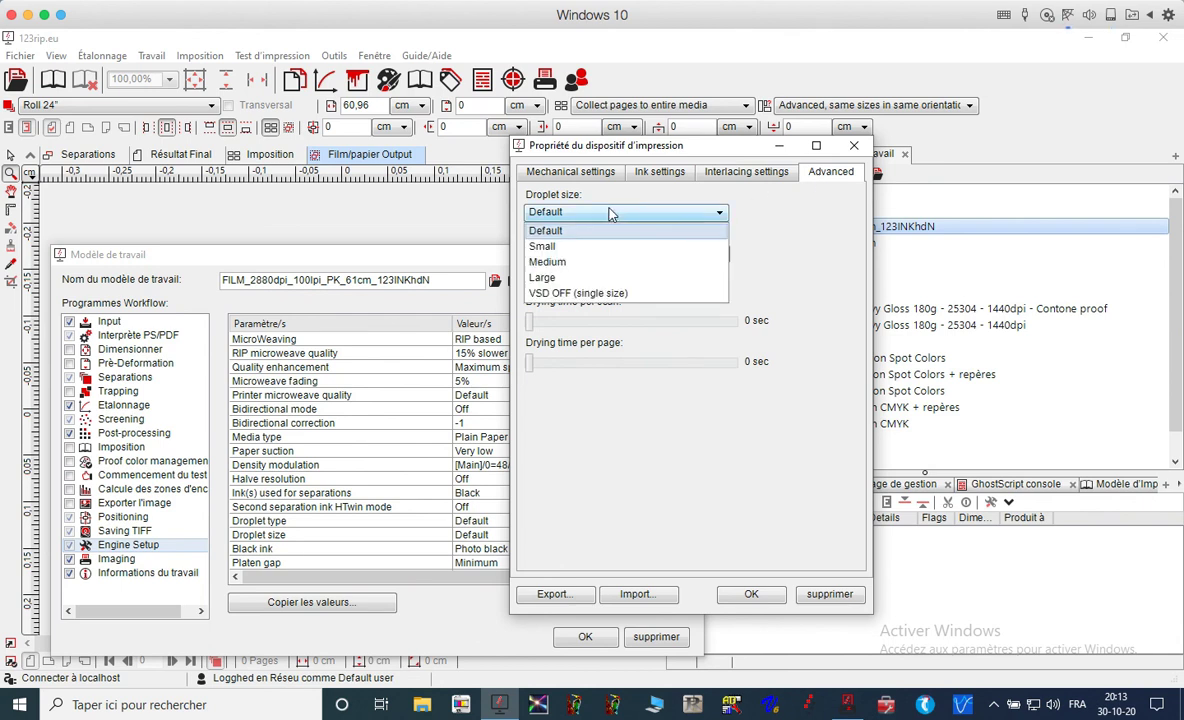
left_click(745, 225)
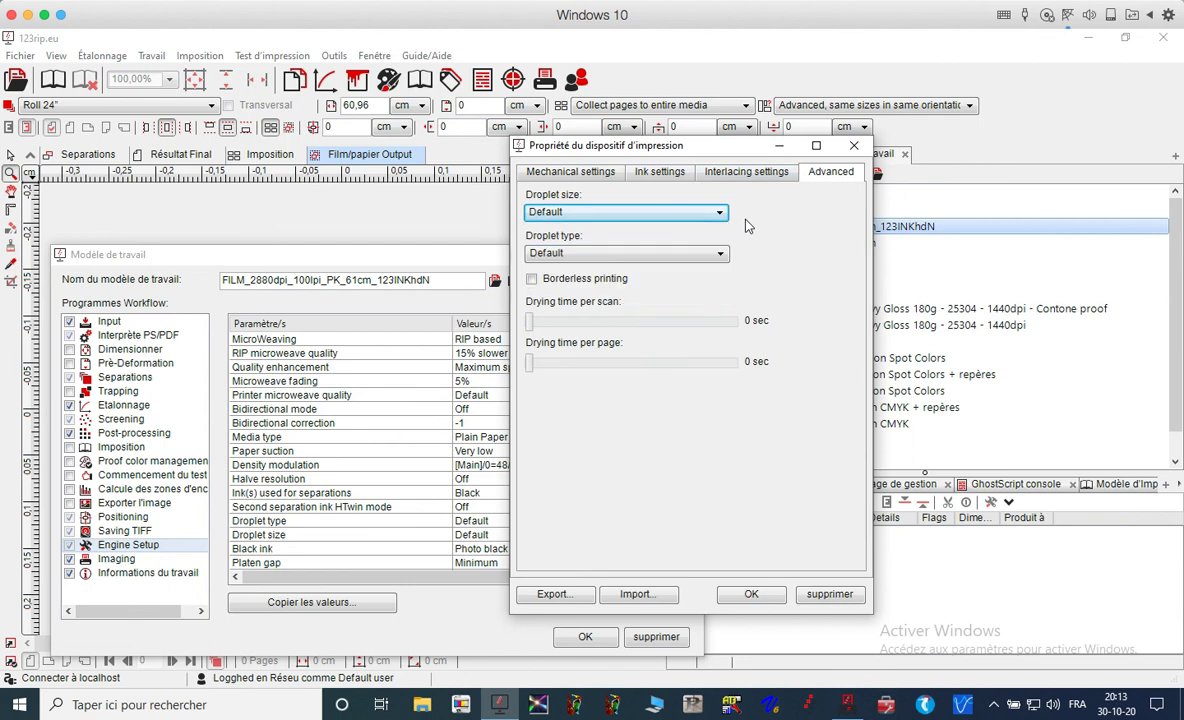
left_click(640, 216)
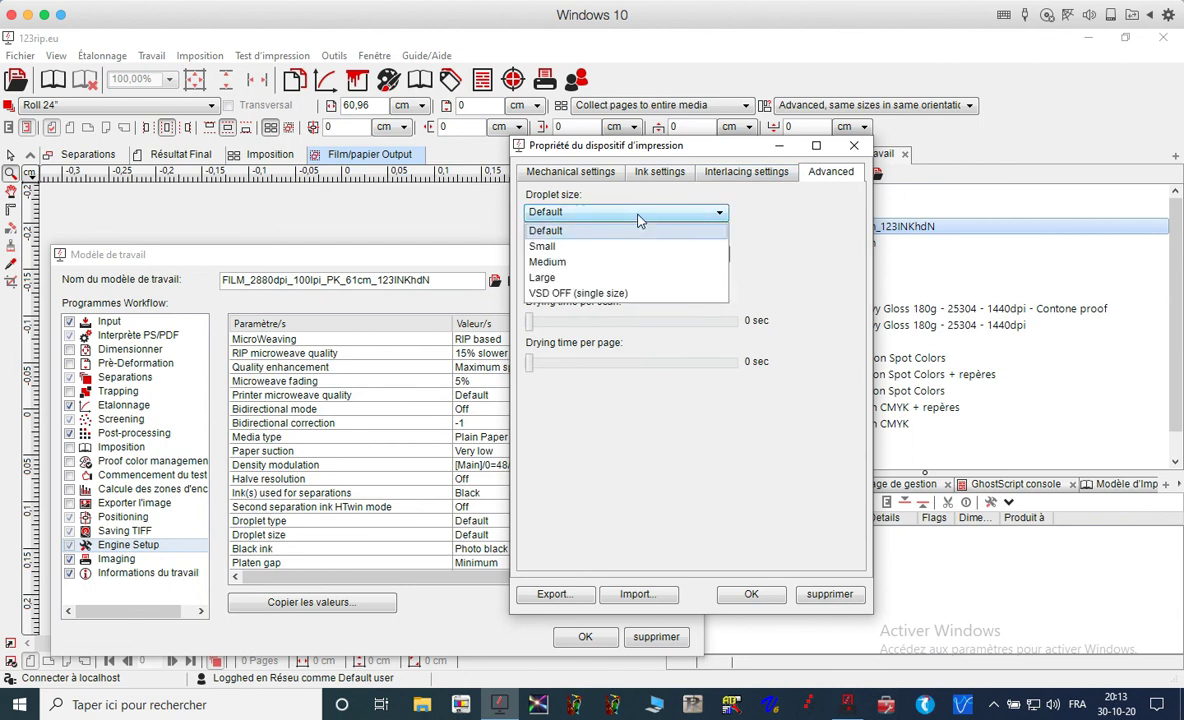
left_click(710, 207)
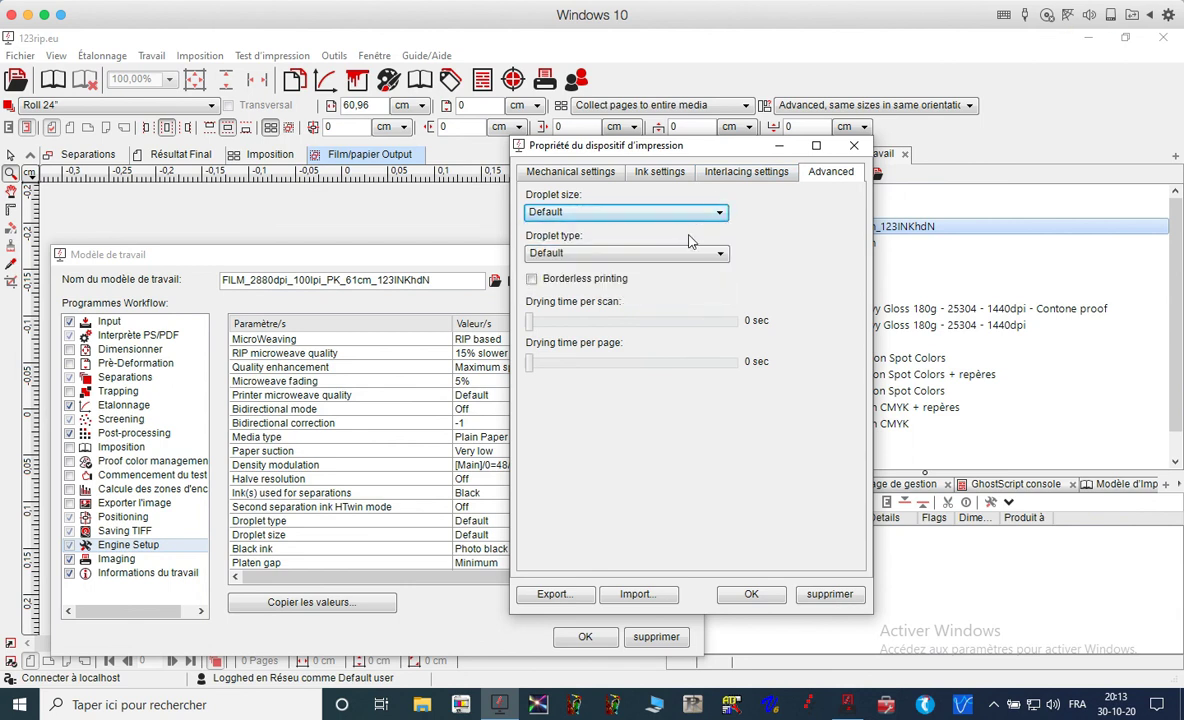
left_click(650, 252)
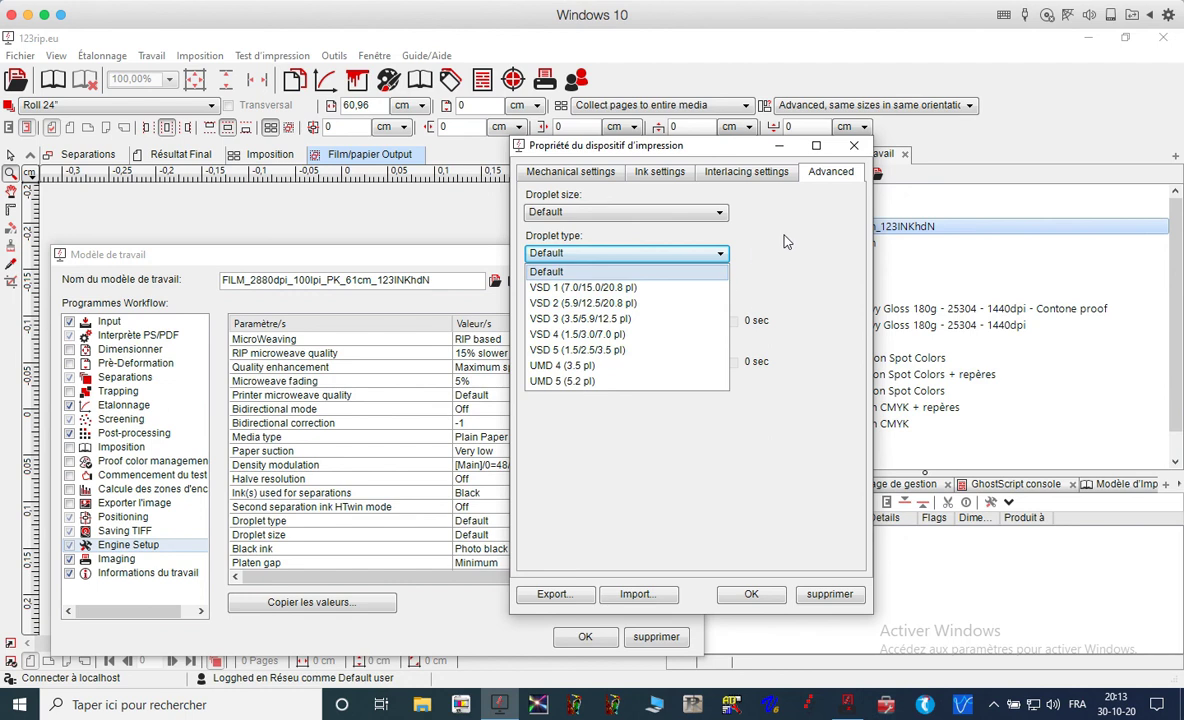
left_click(745, 240)
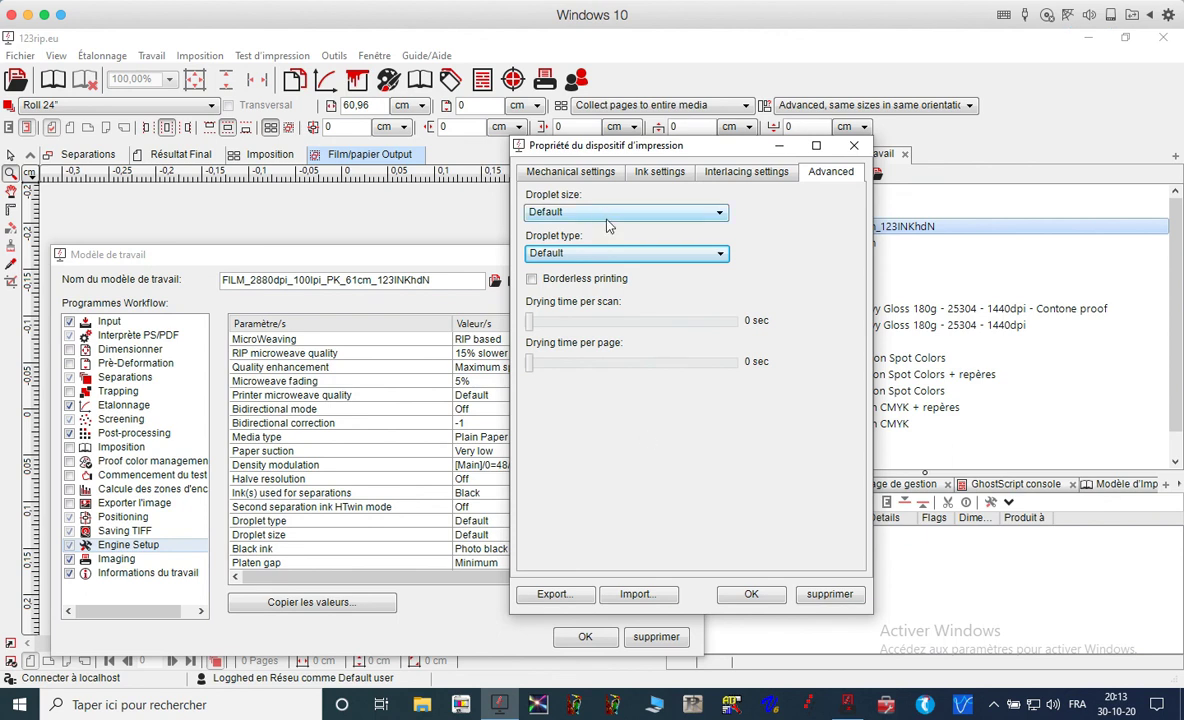
Recheck the droplet size choices and accept the print device properties for the template's Engine Setup.
left_click(552, 212)
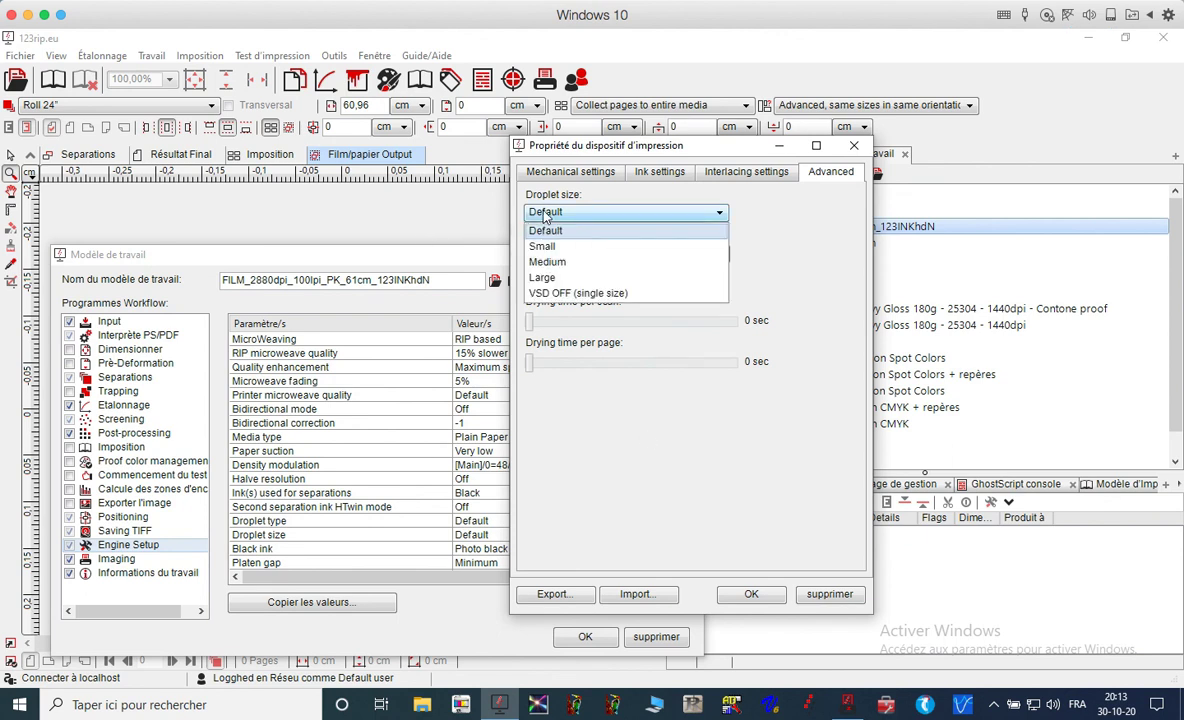
left_click(615, 199)
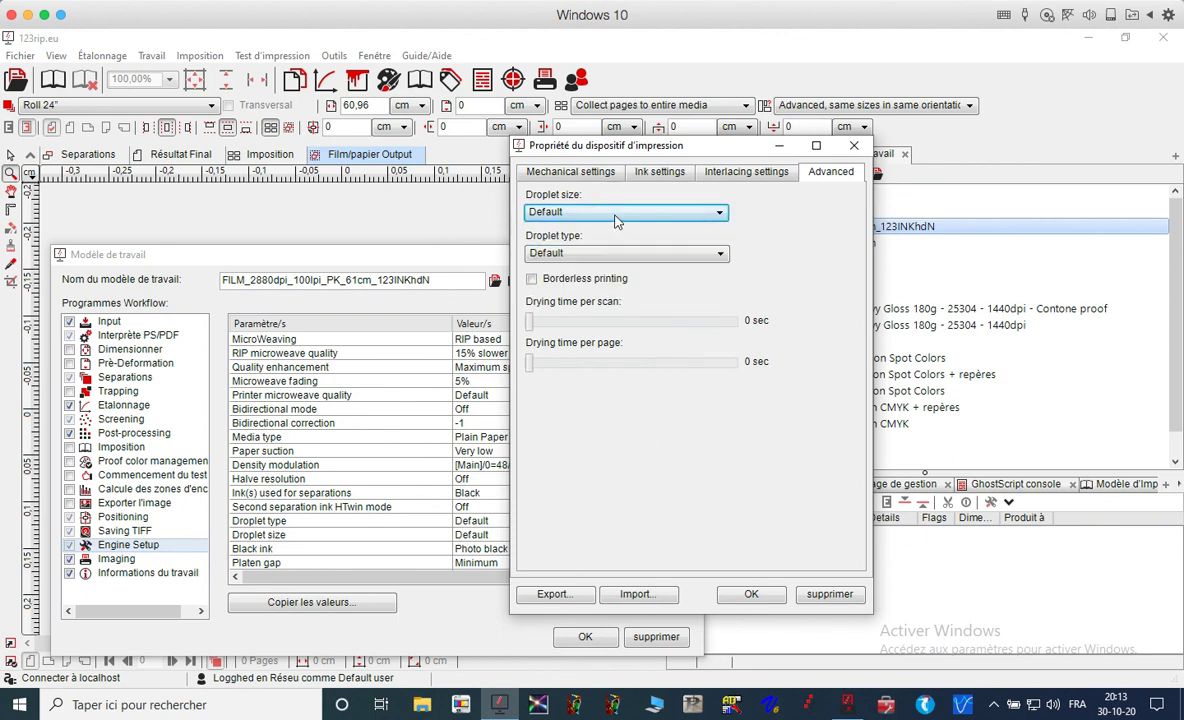
left_click(616, 212)
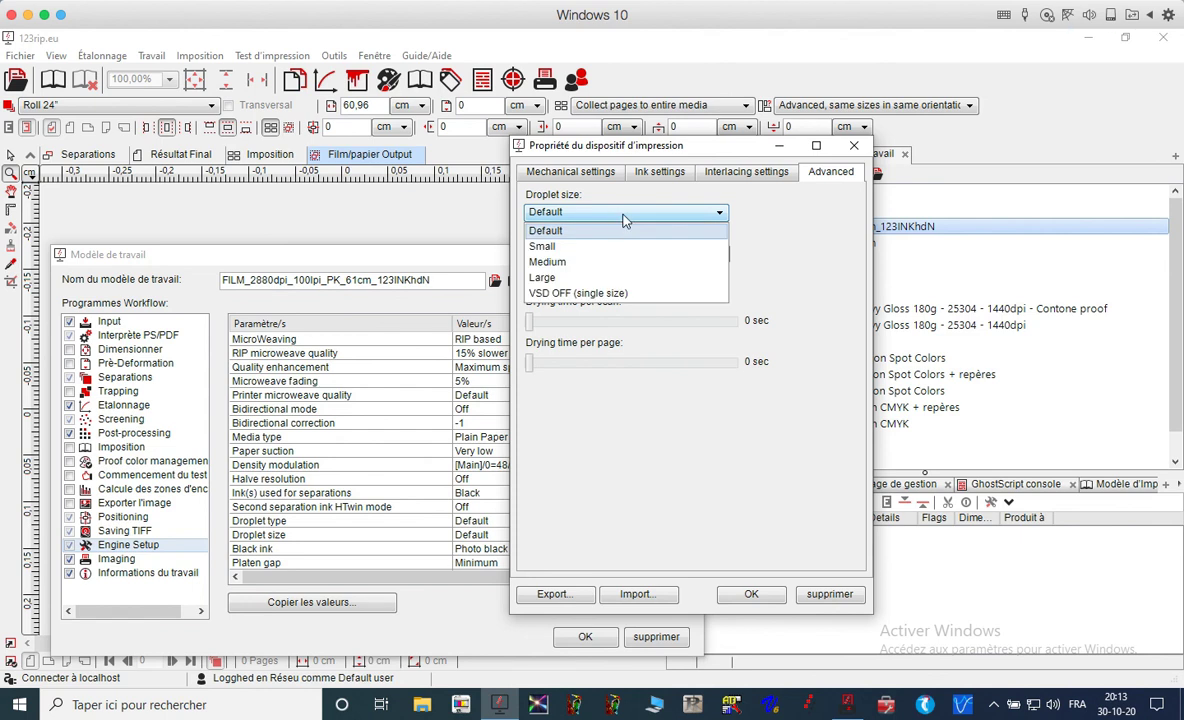
left_click(766, 197)
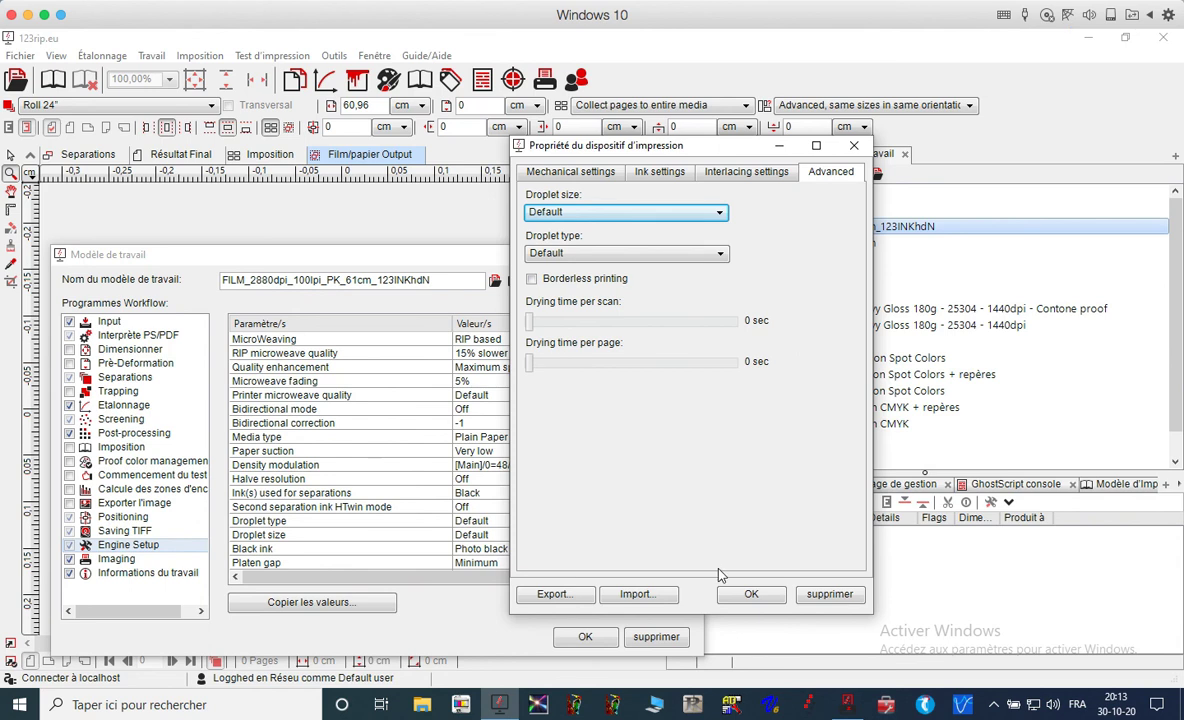
left_click(742, 593)
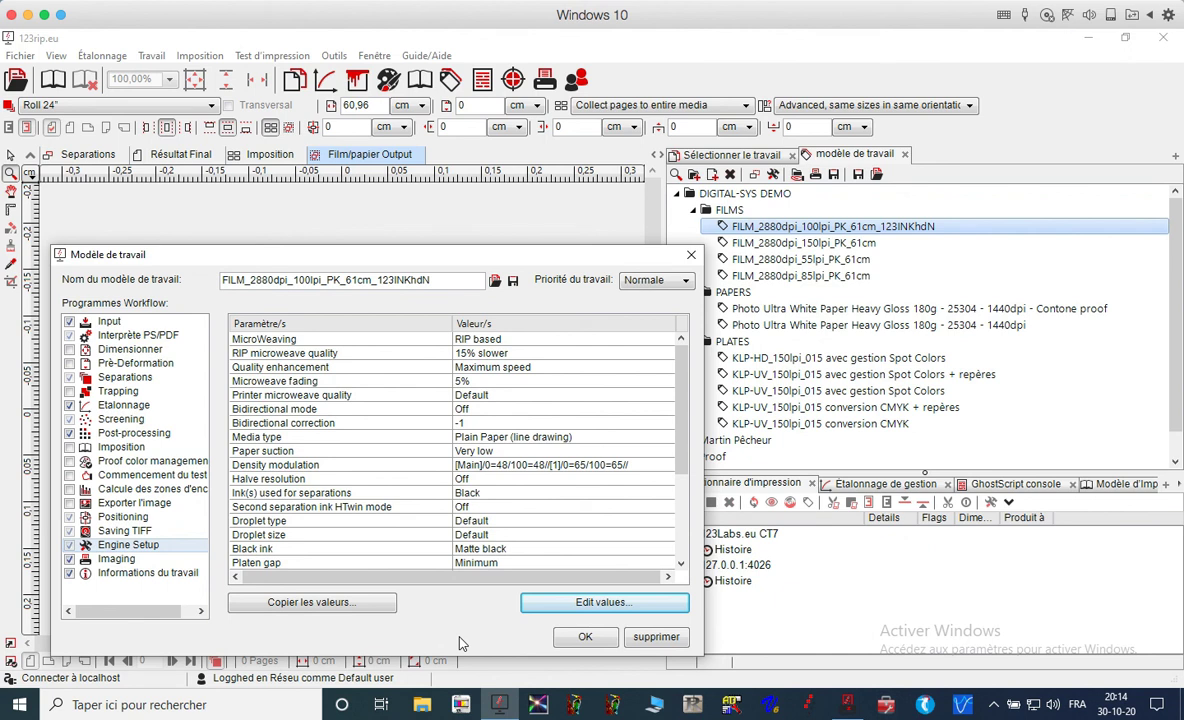
Set the film template's screening frequency to 133 lpi and change the line-screen value in its name to 133lpi.
left_click(432, 281)
left_click_drag(432, 281, 175, 260)
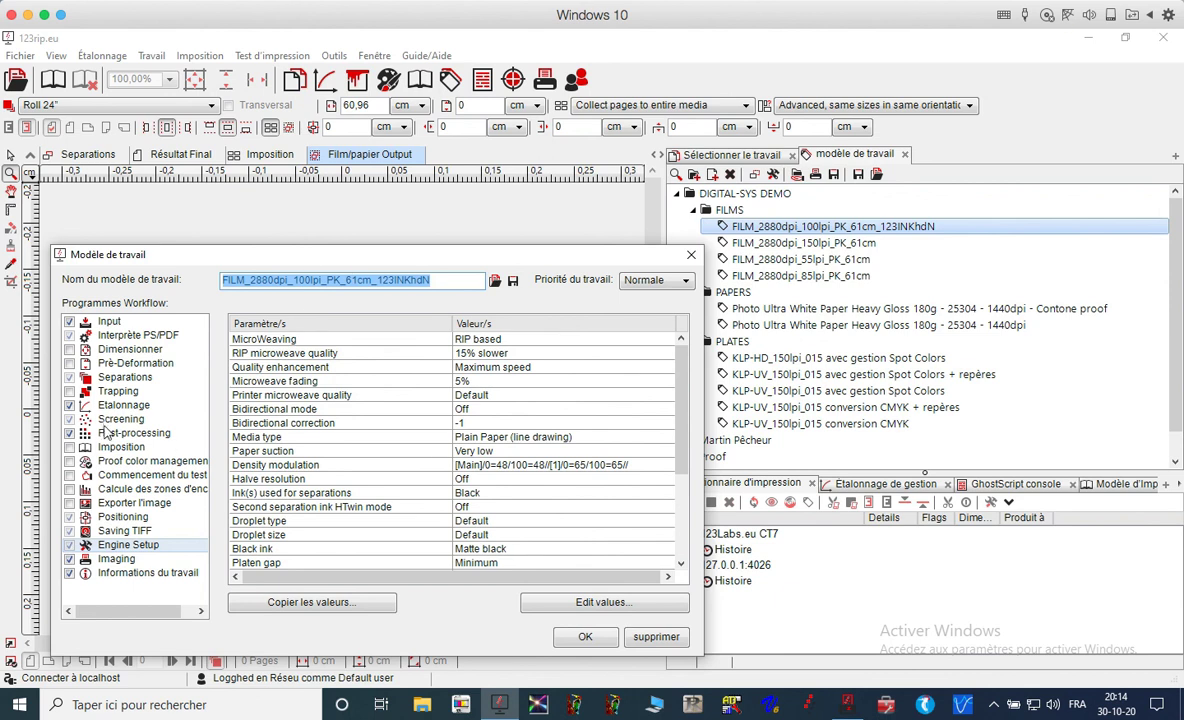
left_click(224, 280)
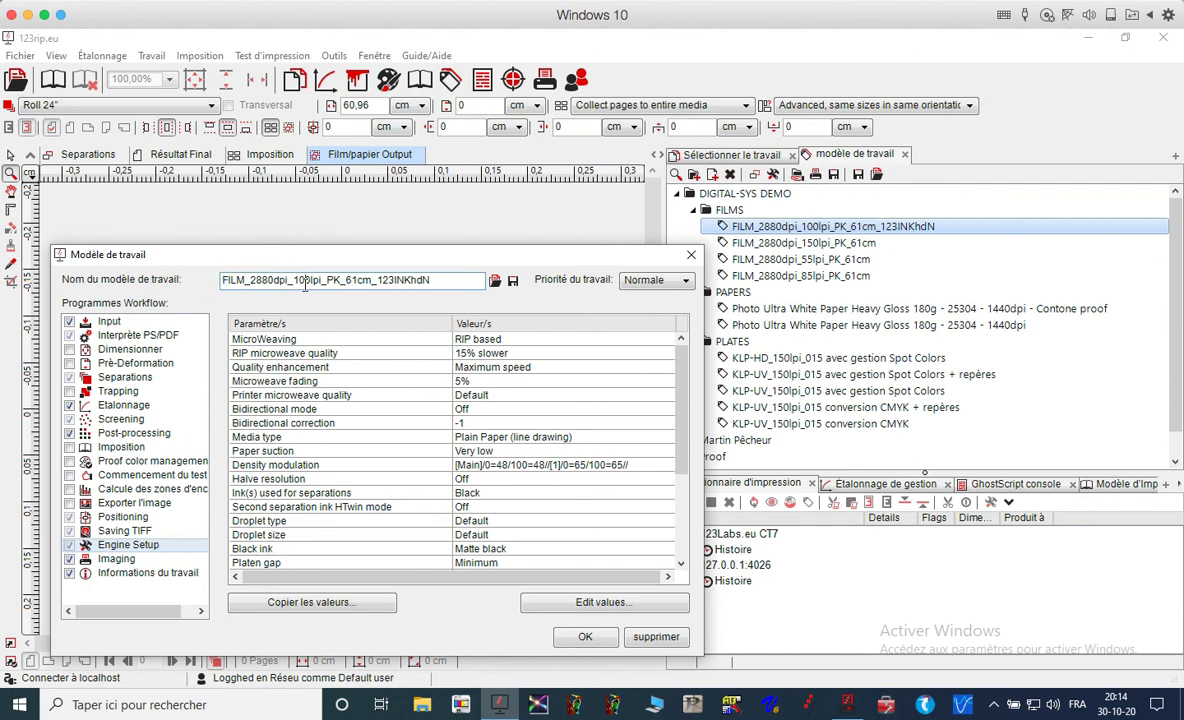
left_click(115, 420)
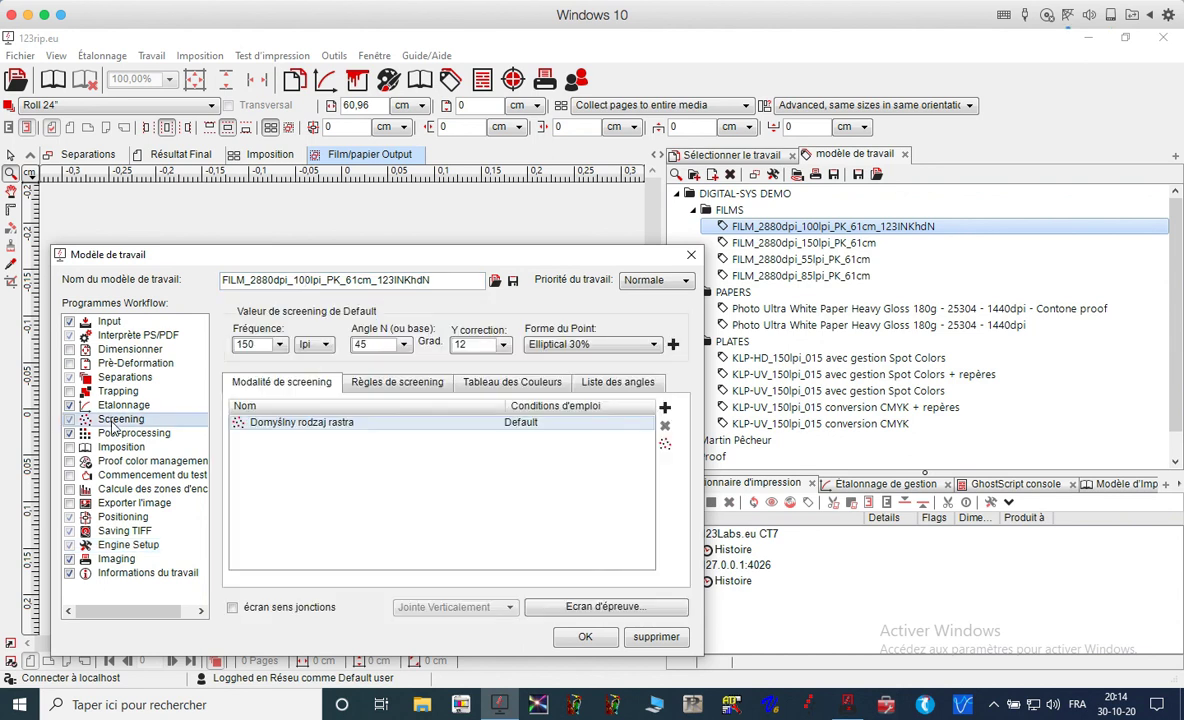
left_click(281, 346)
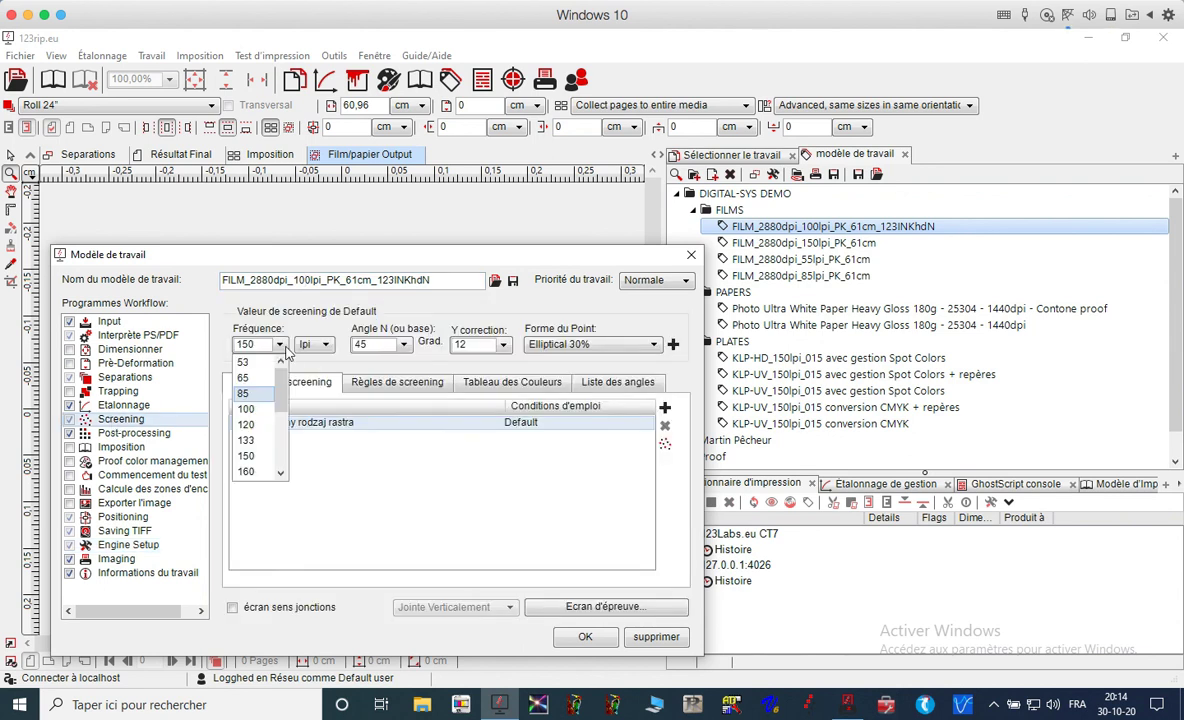
left_click(244, 441)
left_click(307, 280)
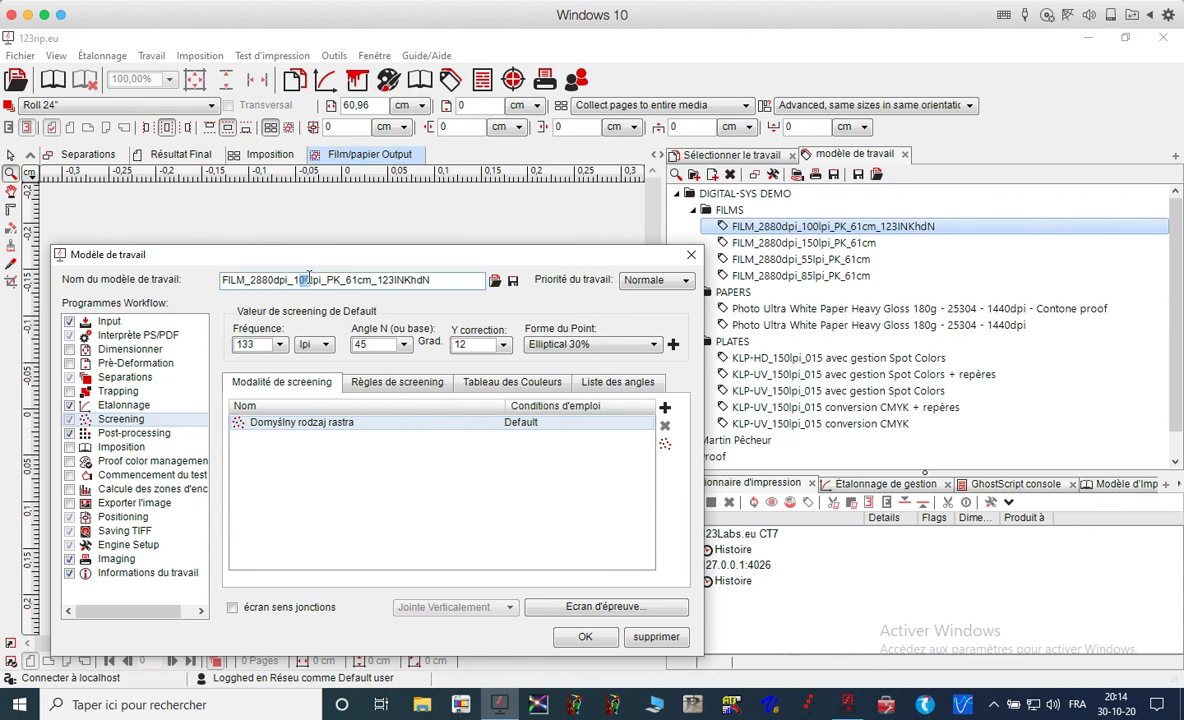
type("33")
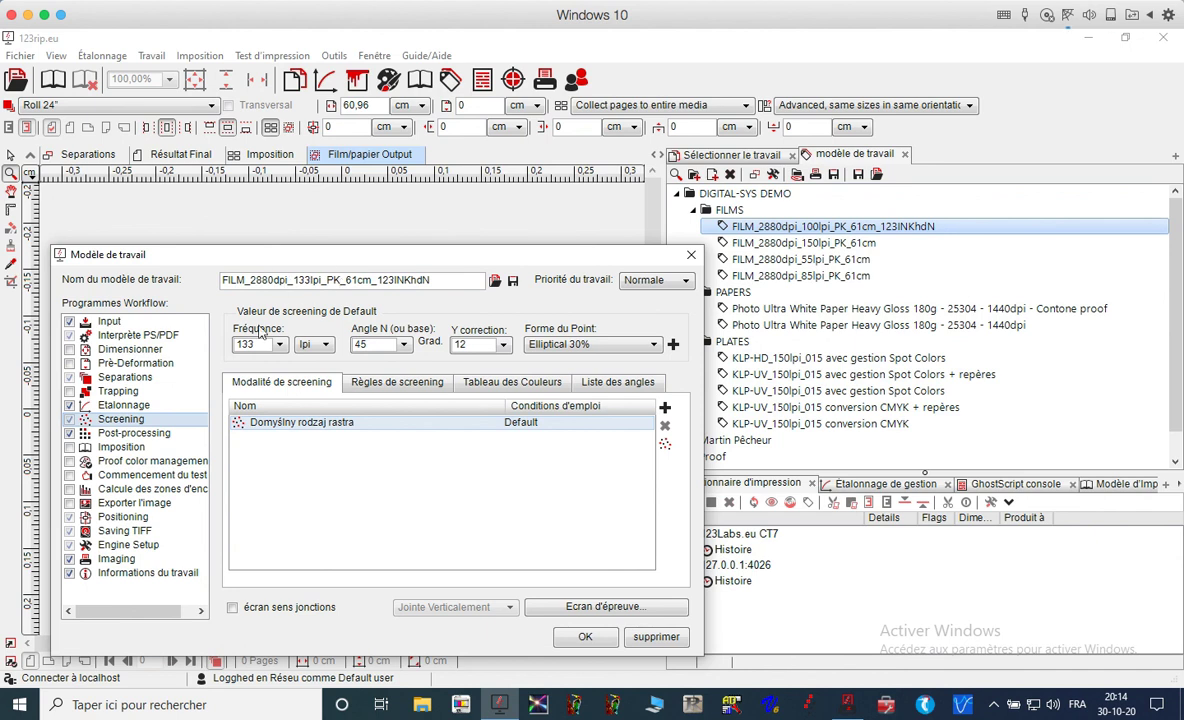
Change the black ink code in the template name from PK to MK.
left_click(327, 281)
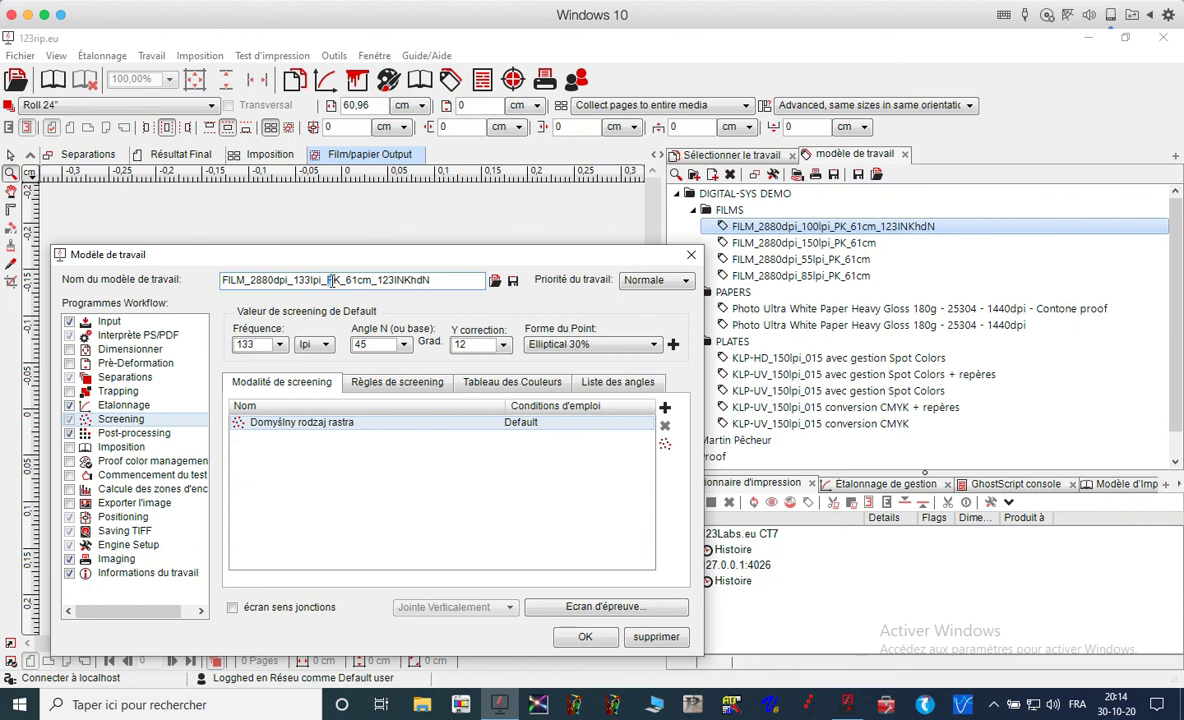
key("BackSpace")
type("N")
key("BackSpace")
type("M")
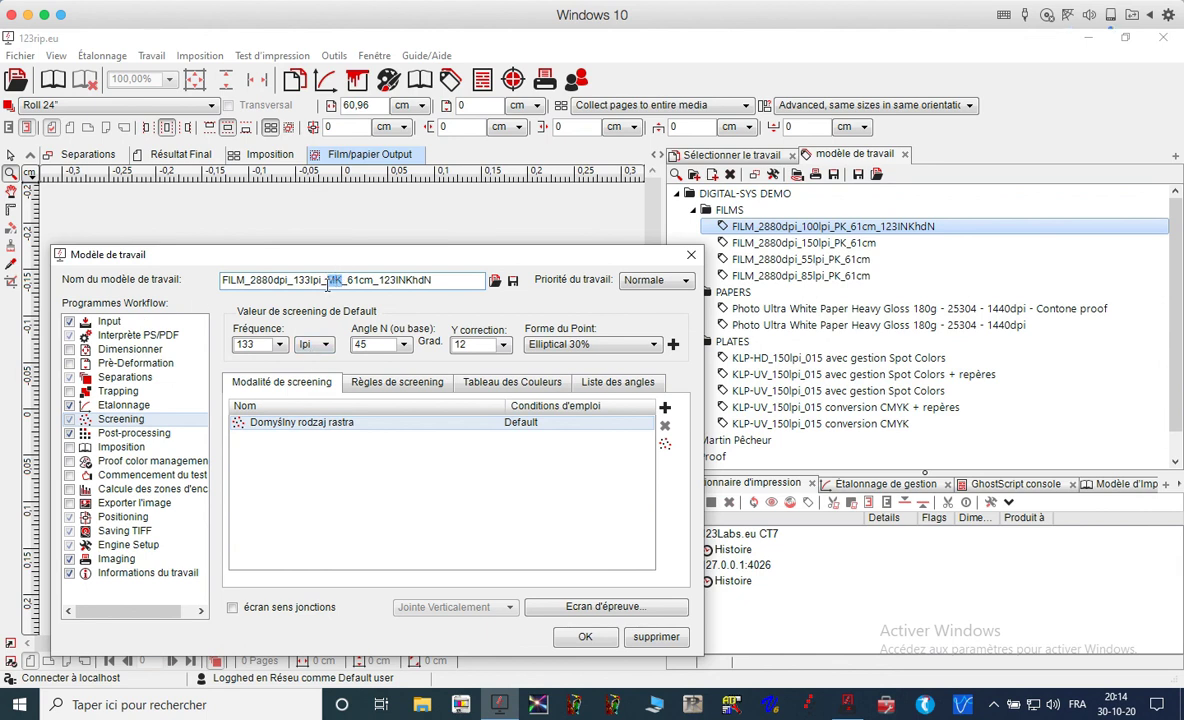
Examine the ink code and the 123INKhdN suffix in the template name.
left_click(342, 281)
left_click_drag(380, 281, 454, 280)
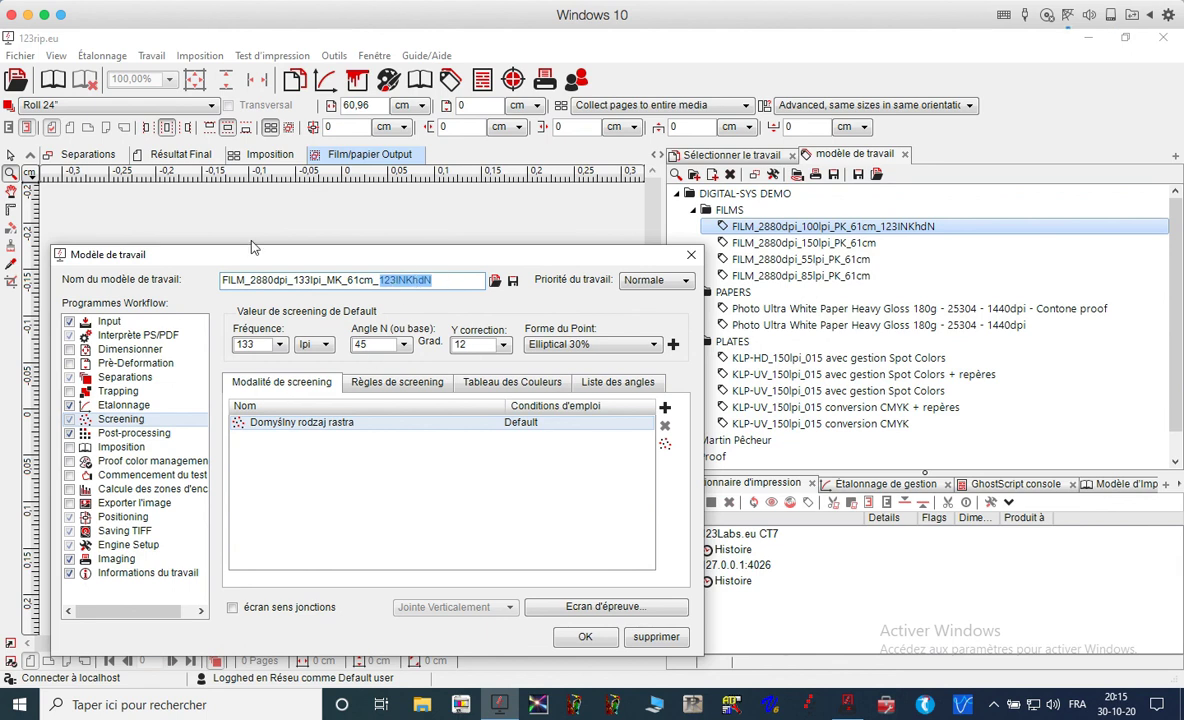
left_click(333, 280)
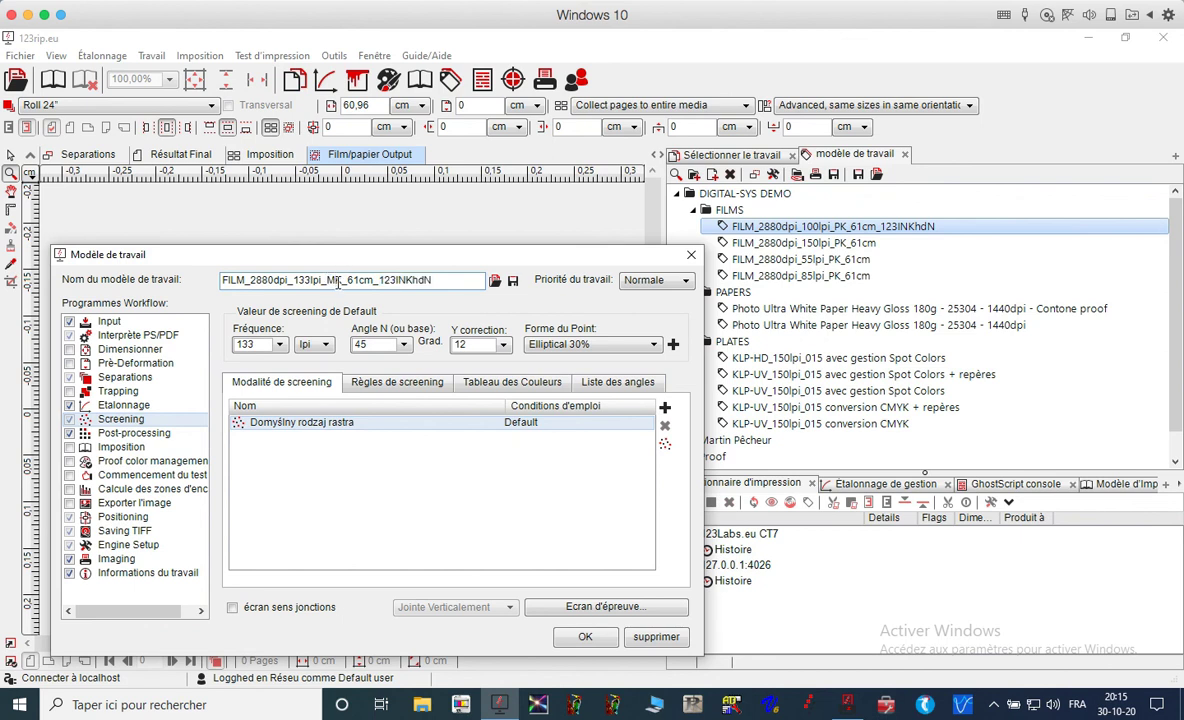
double_click(409, 280)
double_click(330, 280)
left_click(340, 281)
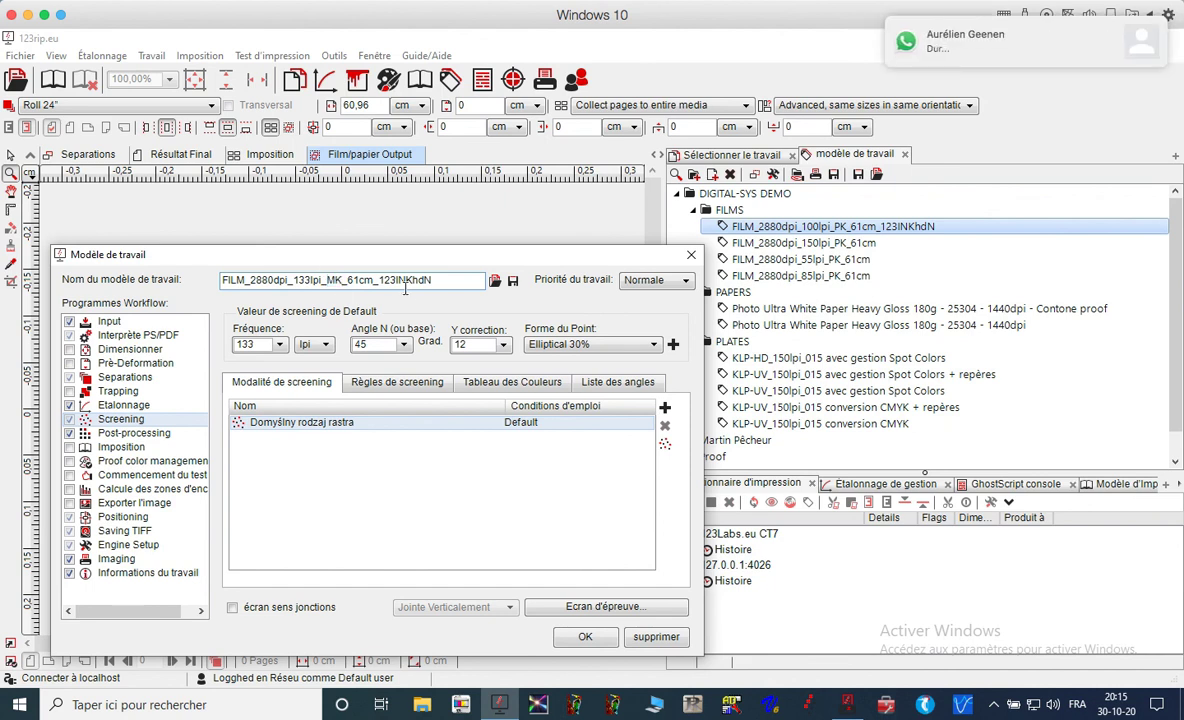
double_click(416, 280)
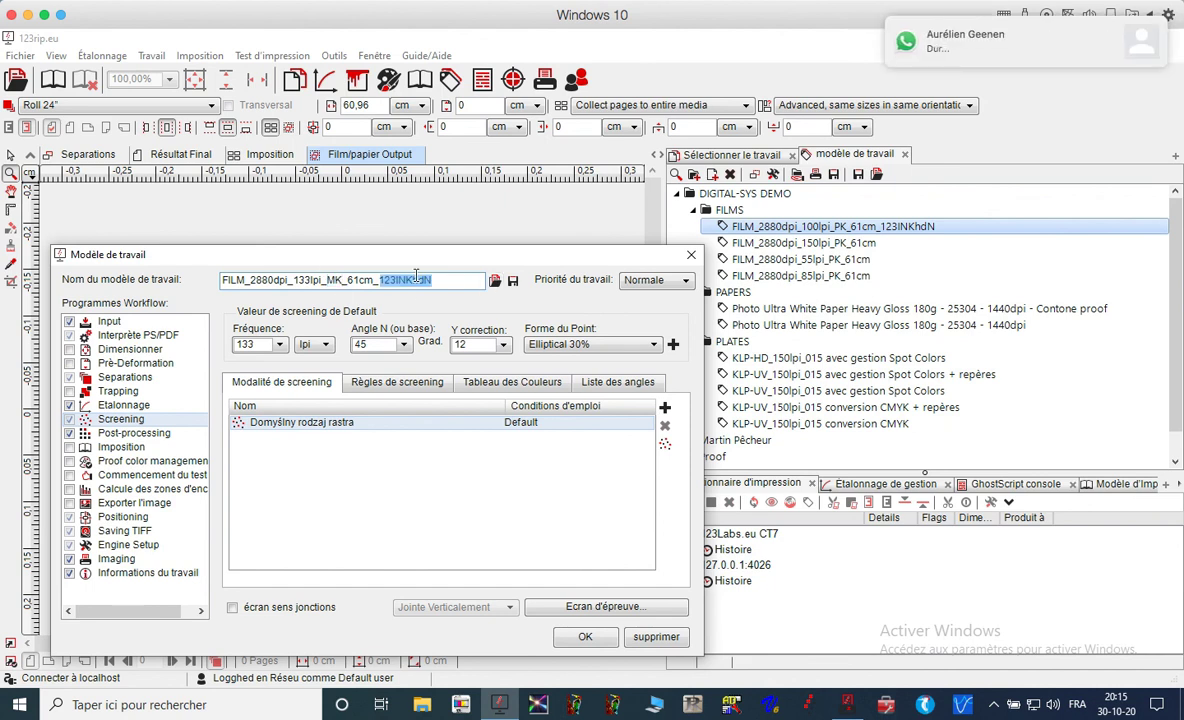
double_click(335, 281)
left_click_drag(450, 258, 395, 160)
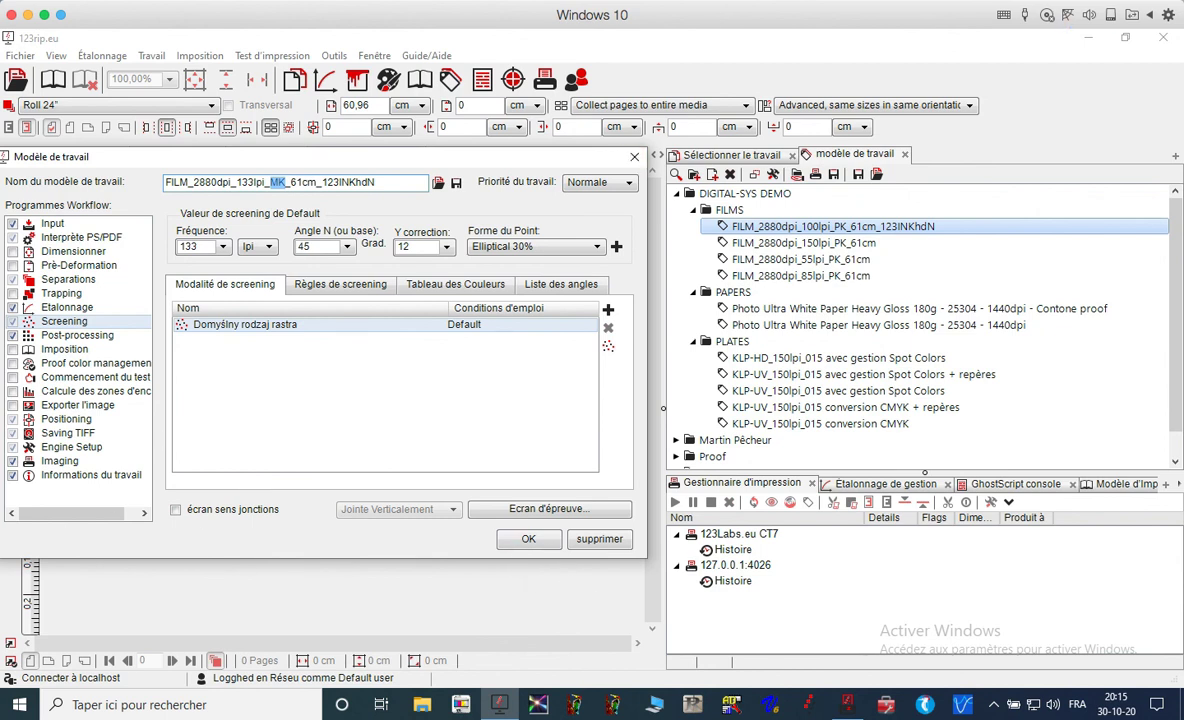
left_click(710, 3)
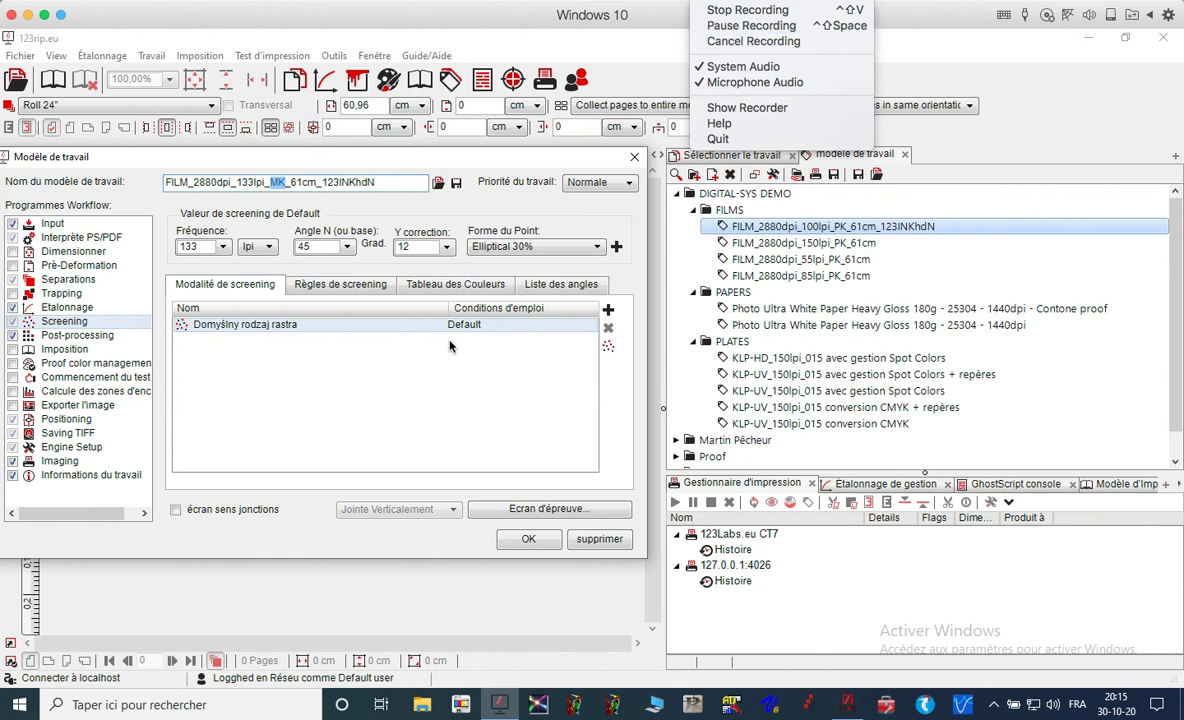
left_click(461, 369)
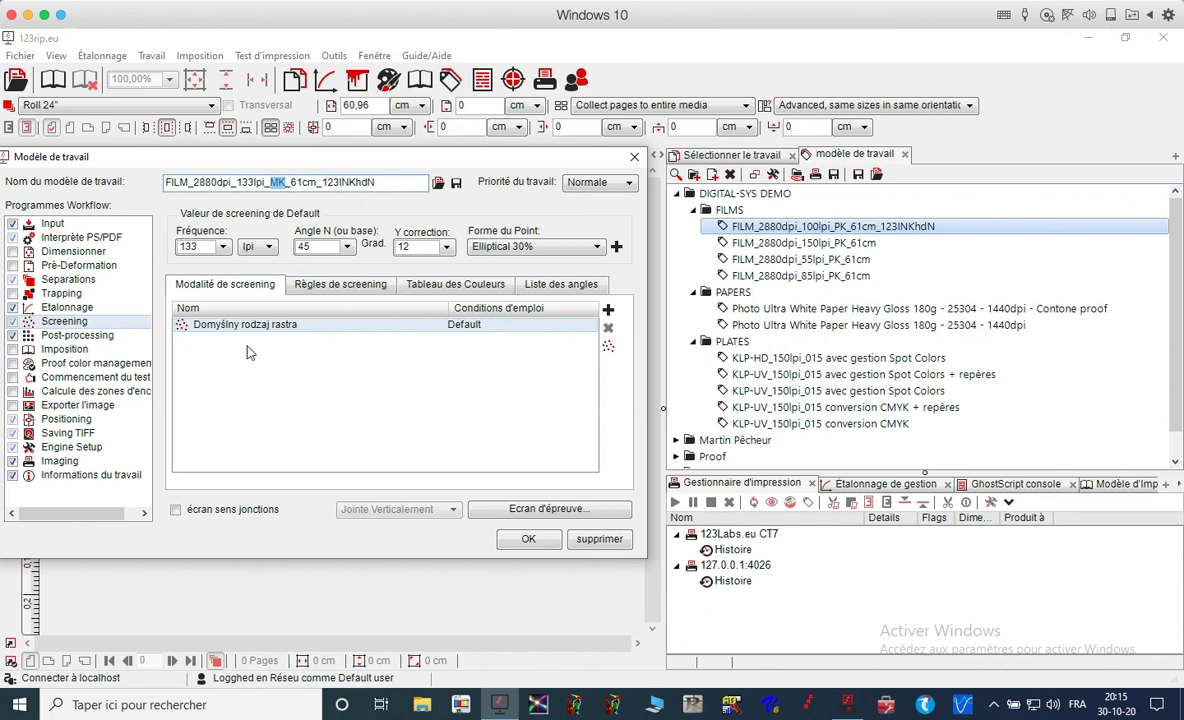
Accept the job template's changes under the name FILM_2880dpi_133lpi_MK_61cm_123INKhdN.
left_click_drag(256, 152, 409, 197)
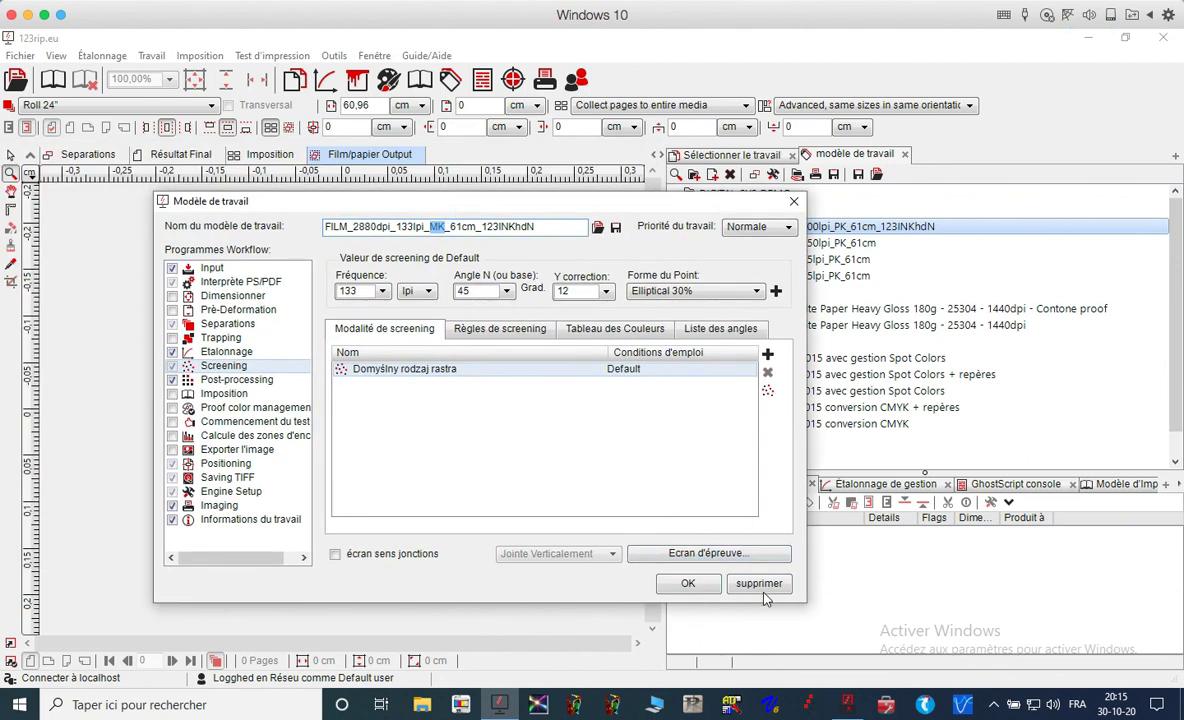
left_click(689, 584)
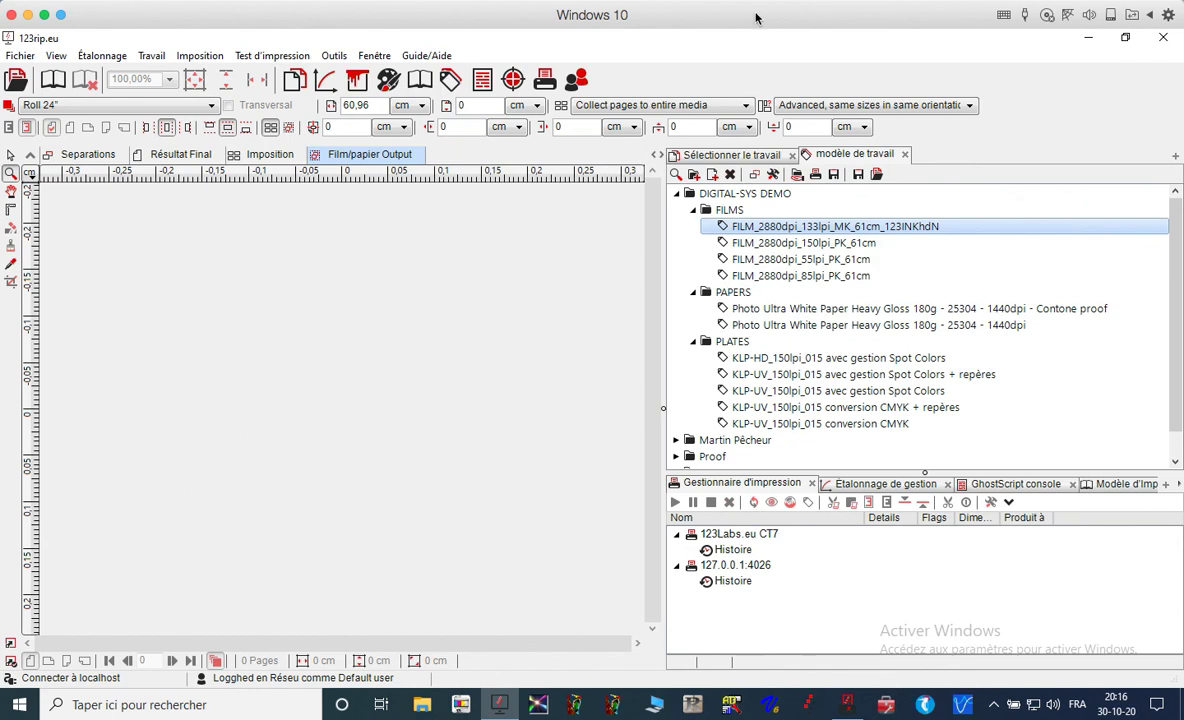
left_click(700, 1)
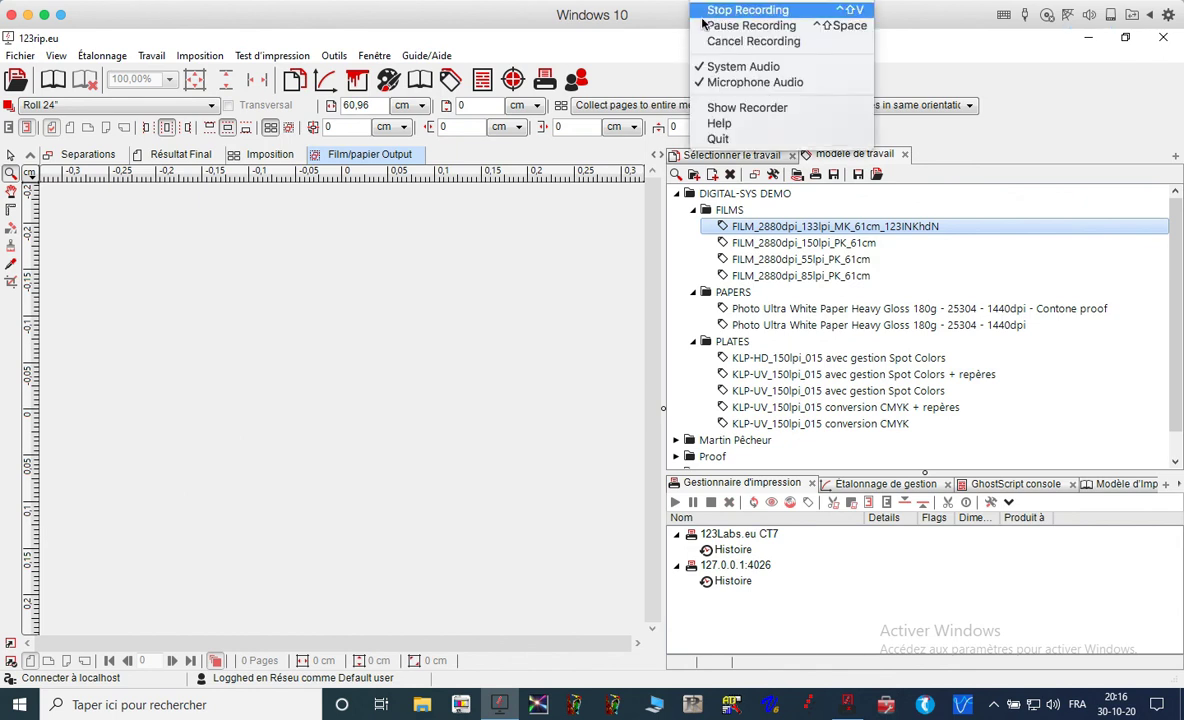